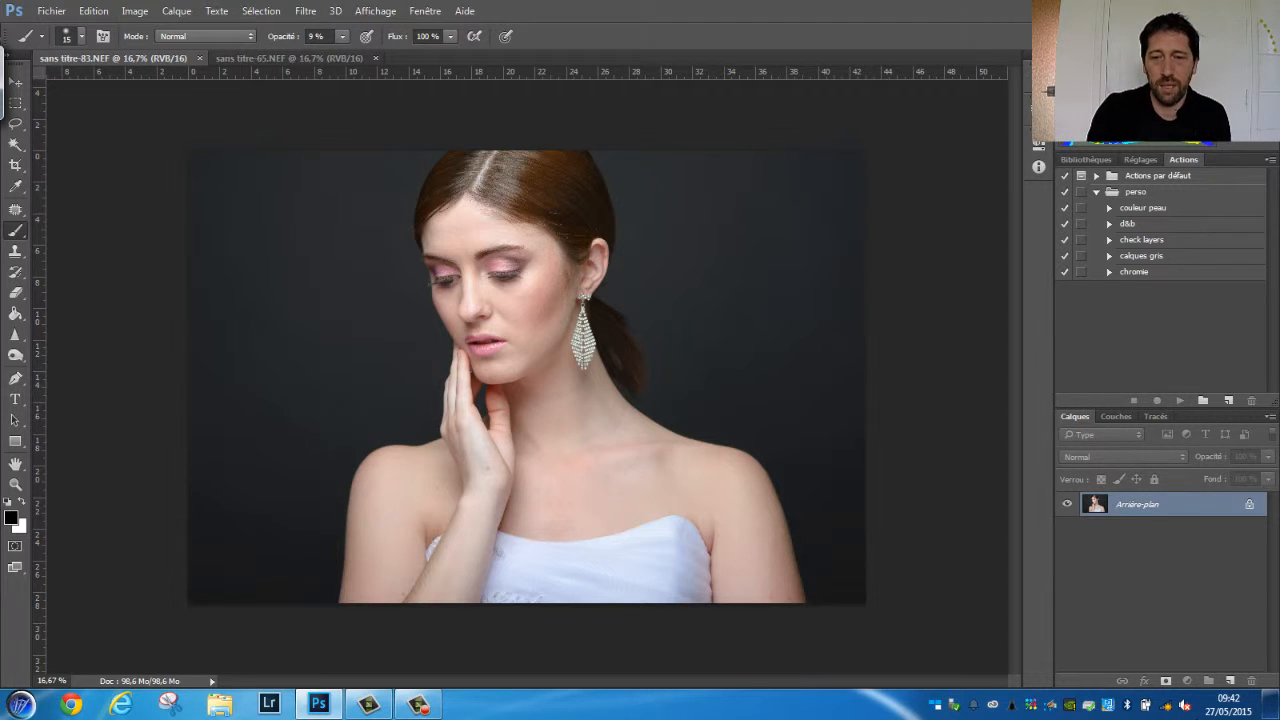
- Duplicate the background layer and apply a High Pass (Passe-haut) filter with a 2.5-pixel radius to the copy
{"action": "key", "text": "ctrl+j"}
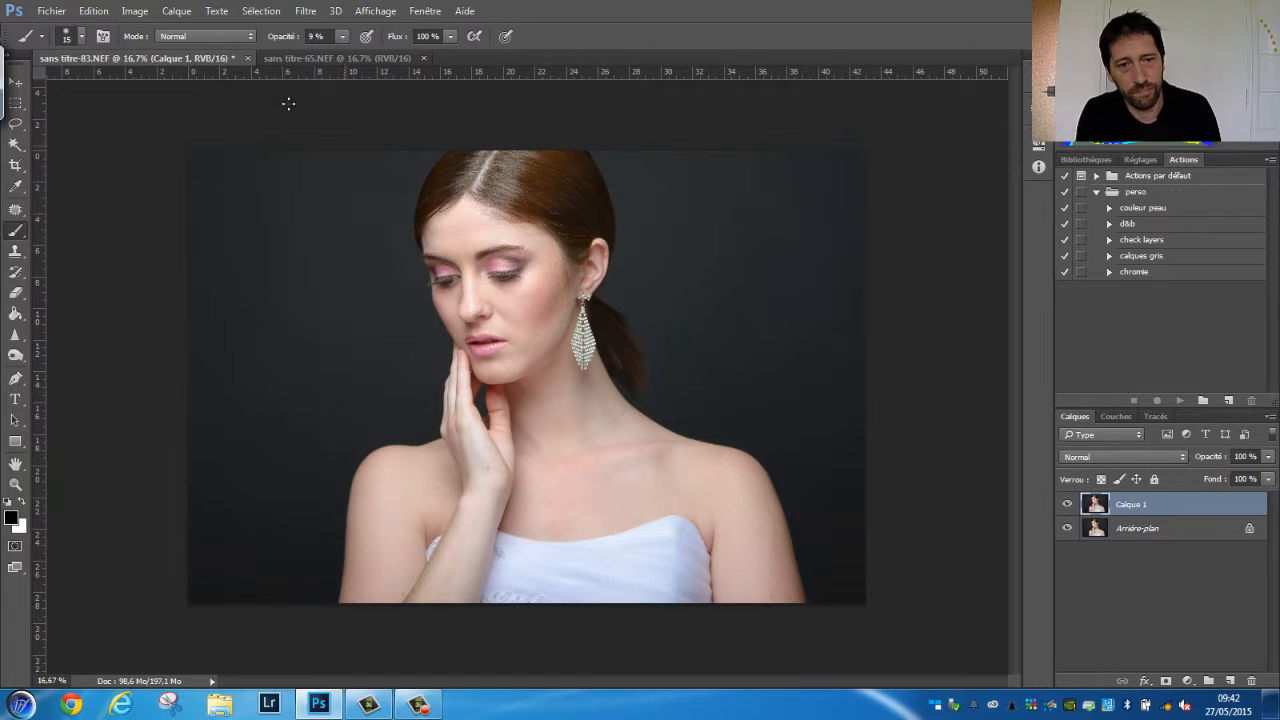
{"action": "left_click", "coordinate": [335, 10]}
{"action": "mouse_move", "coordinate": [307, 10]}
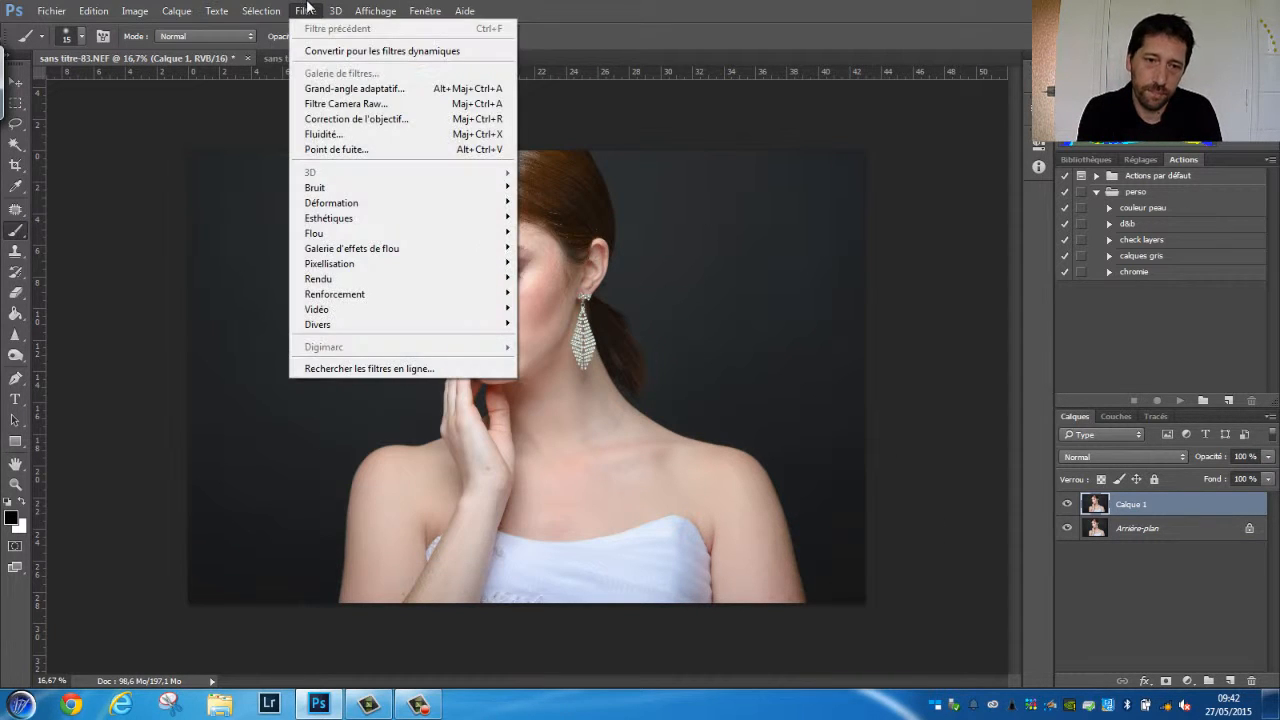
{"action": "mouse_move", "coordinate": [338, 316]}
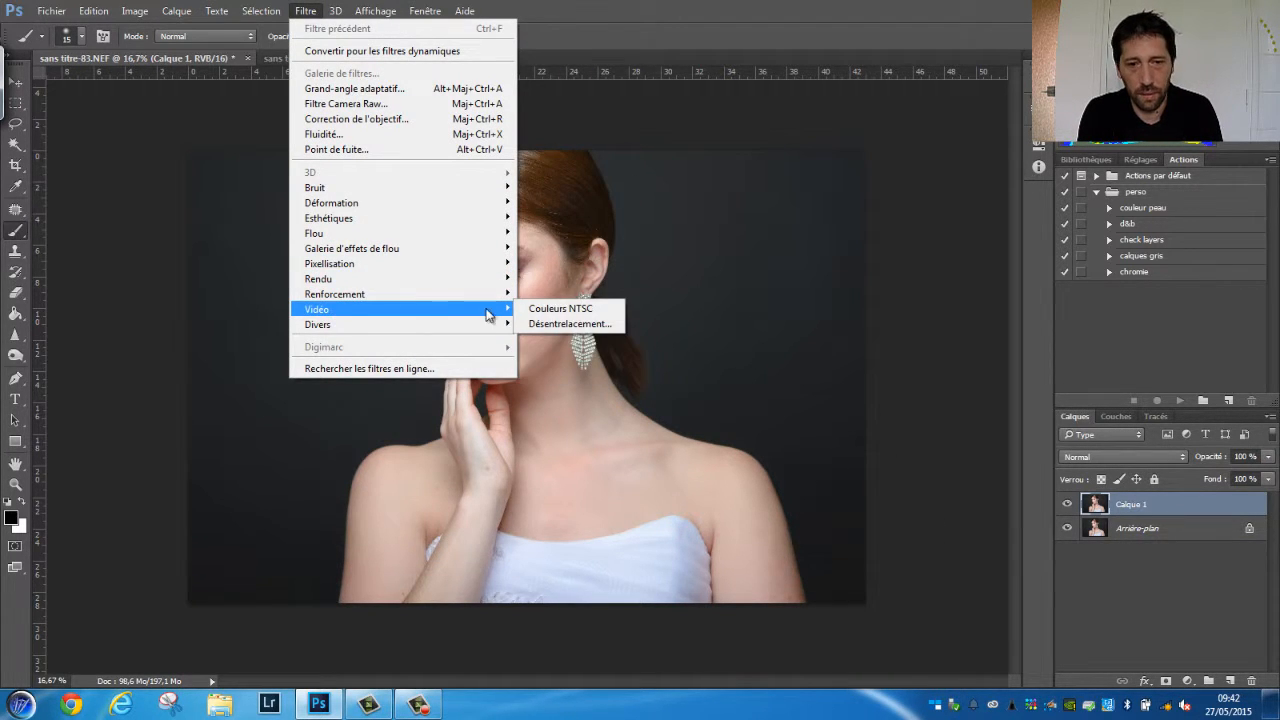
{"action": "mouse_move", "coordinate": [486, 323]}
{"action": "left_click", "coordinate": [556, 369]}
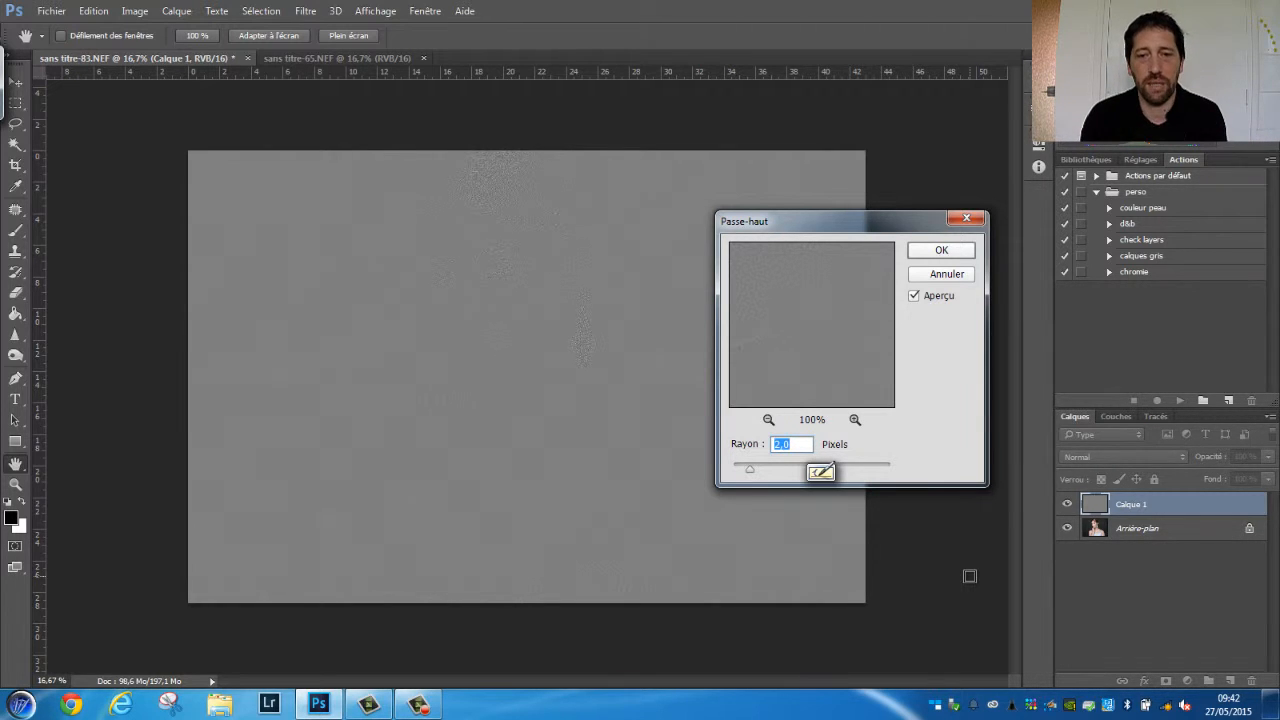
{"action": "key", "text": "ctrl+plus"}
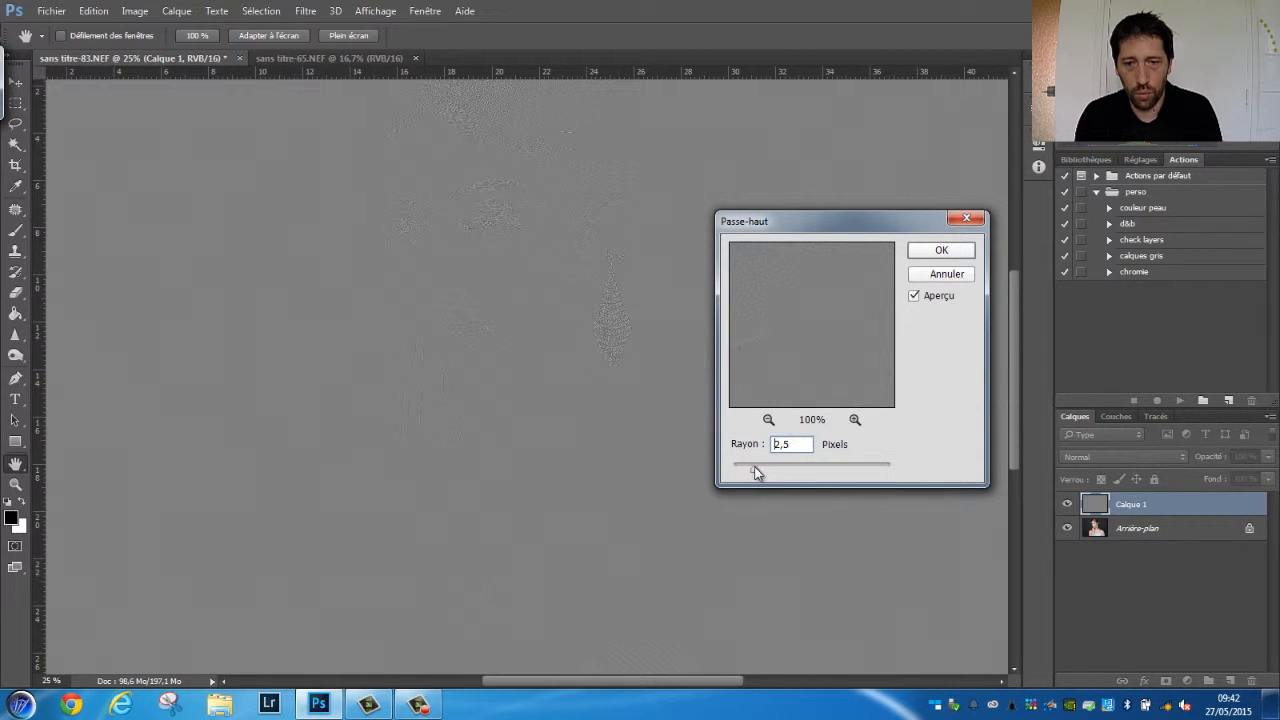
{"action": "left_click_drag", "start_coordinate": [753, 467], "coordinate": [756, 468]}
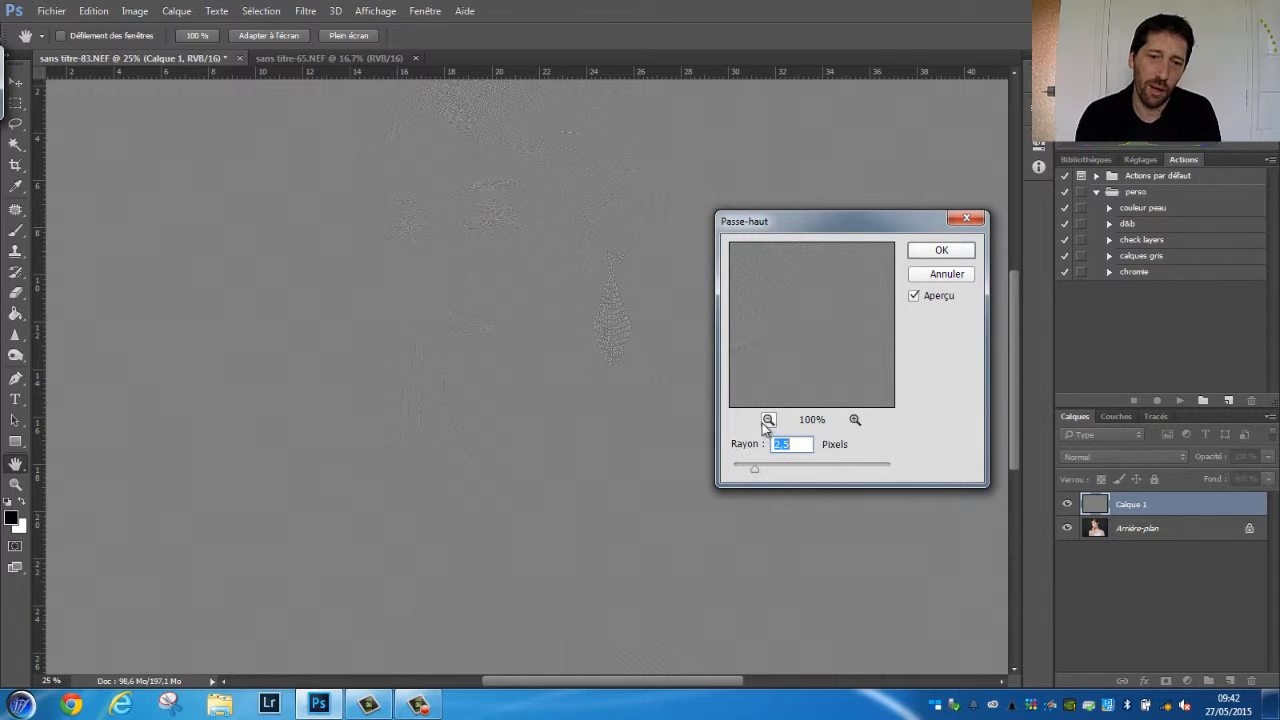
{"action": "left_click", "coordinate": [941, 251]}
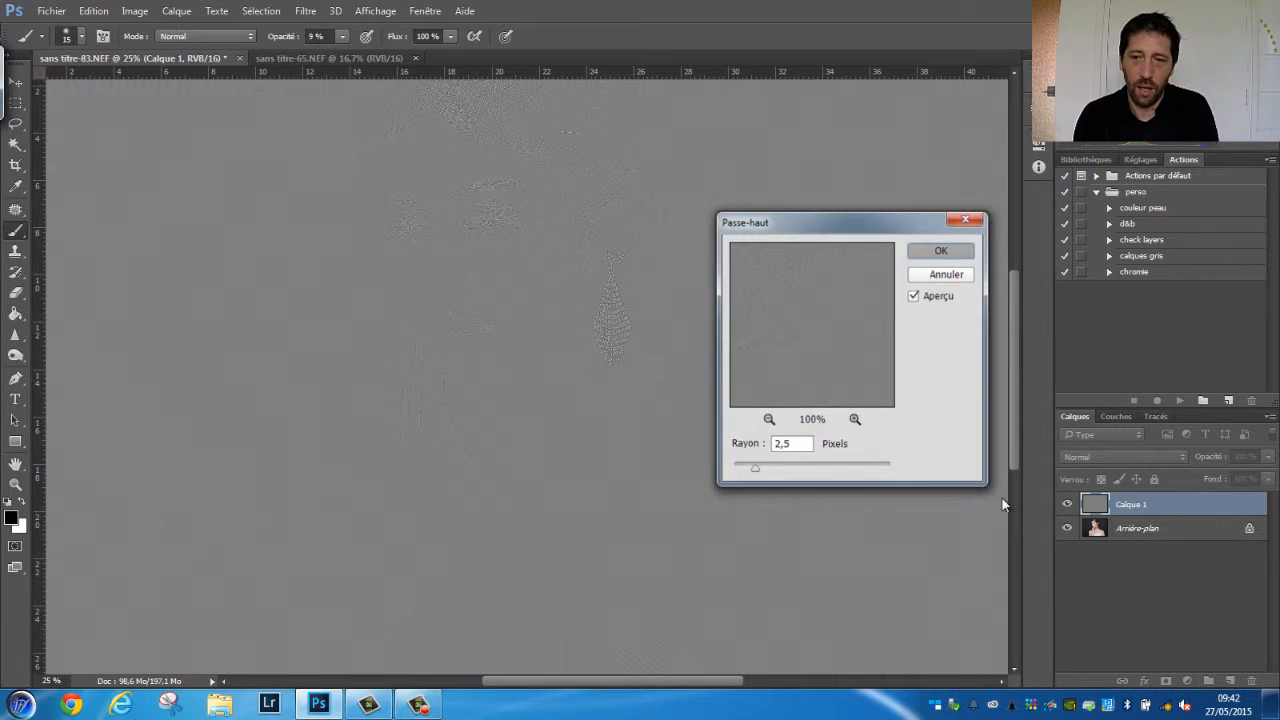
- Set the blend mode of Calque 1 to Lumière tamisée and compare the whole portrait with the layer hidden and shown
{"action": "left_click", "coordinate": [1105, 452]}
{"action": "left_click", "coordinate": [1100, 309]}
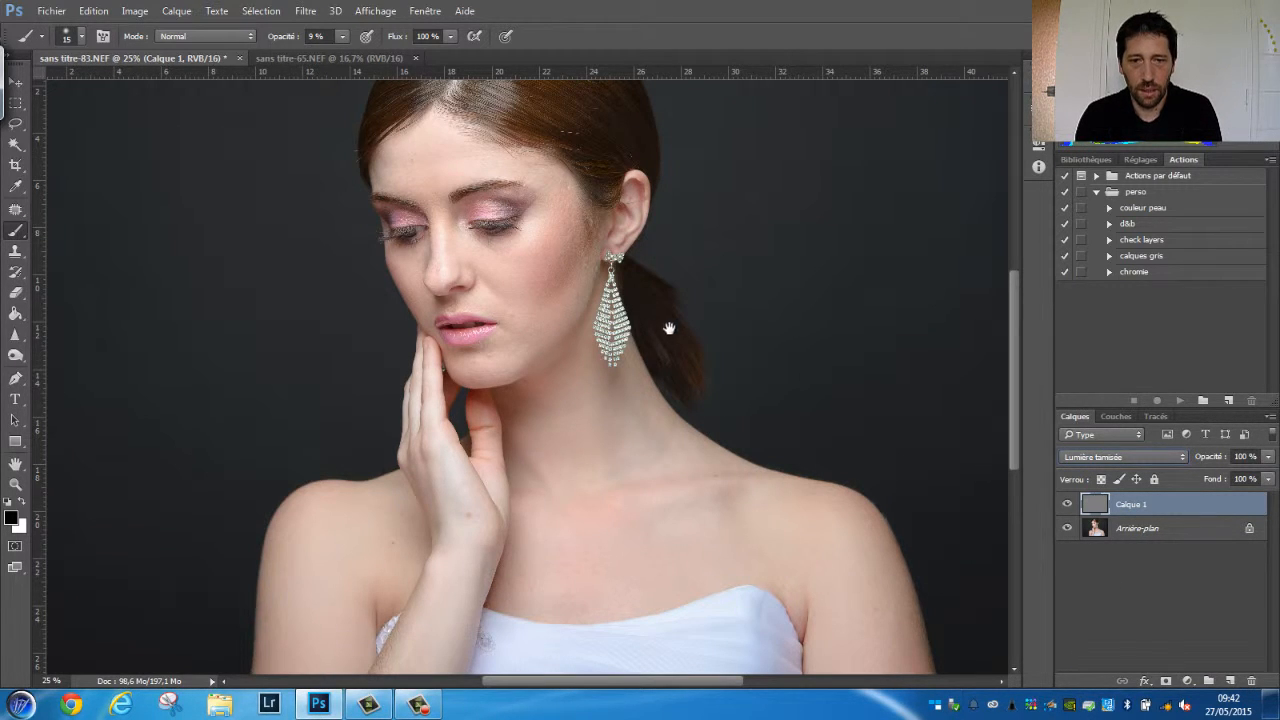
{"action": "left_click_drag", "start_coordinate": [669, 328], "coordinate": [663, 415]}
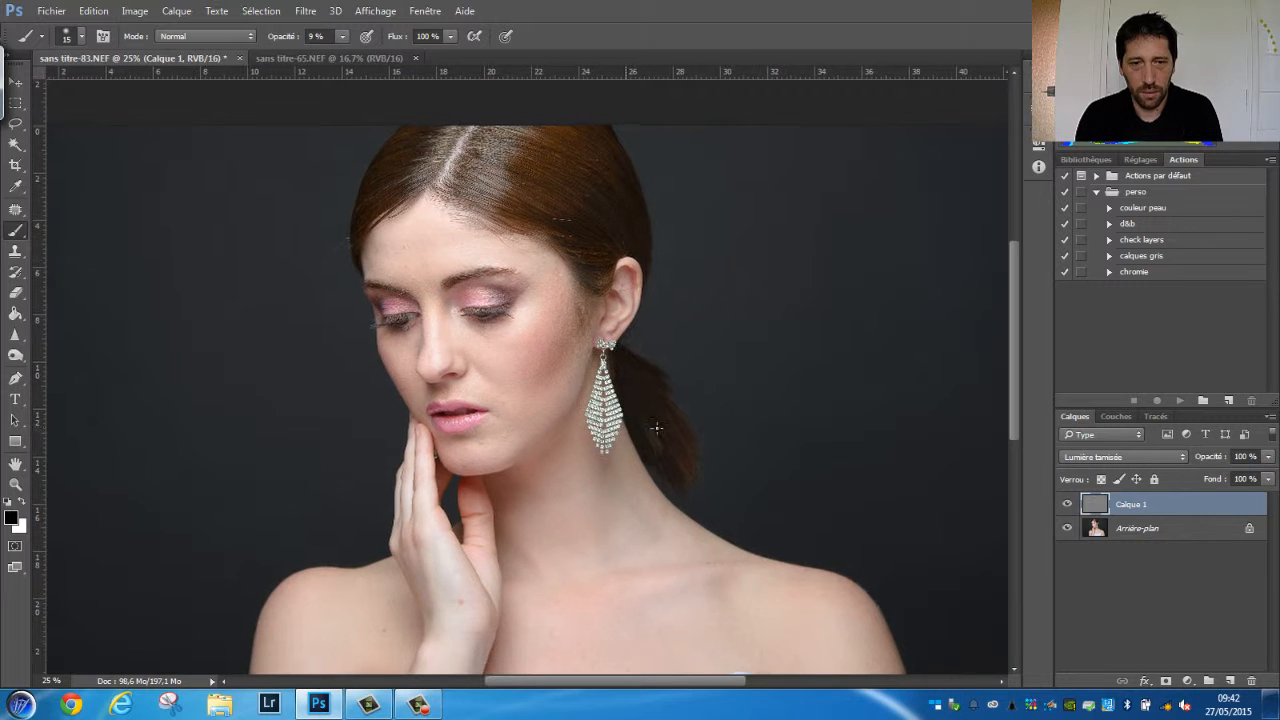
{"action": "left_click", "coordinate": [1067, 505]}
{"action": "left_click", "coordinate": [1068, 505]}
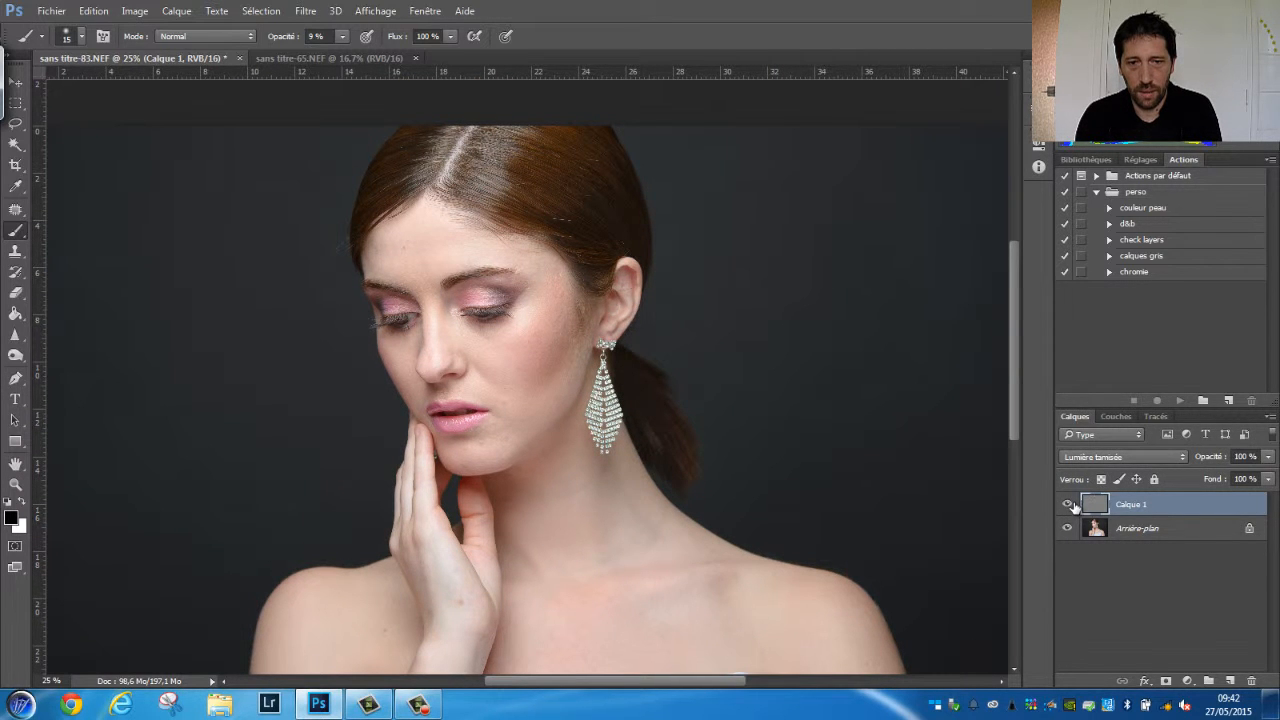
- Examine the facial skin and eye detail at 100% with the high-pass layer hidden and shown
{"action": "key", "text": "ctrl+1"}
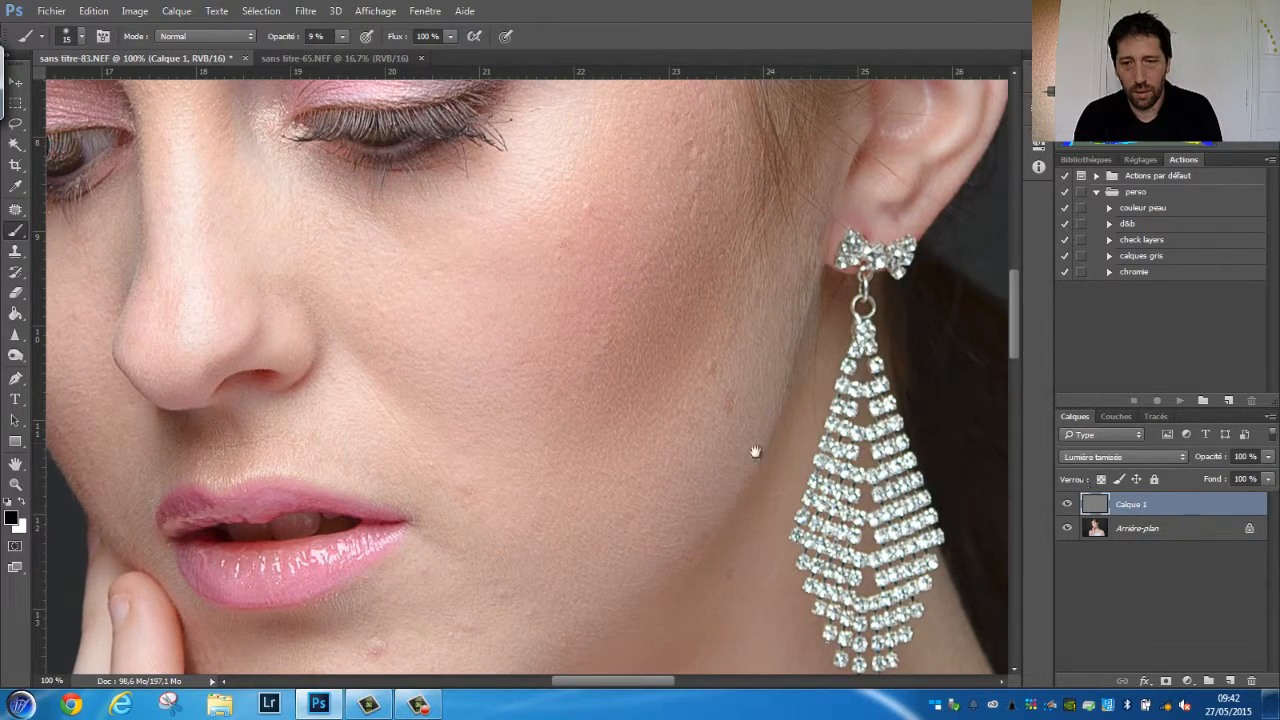
{"action": "left_click_drag", "start_coordinate": [682, 400], "coordinate": [693, 518]}
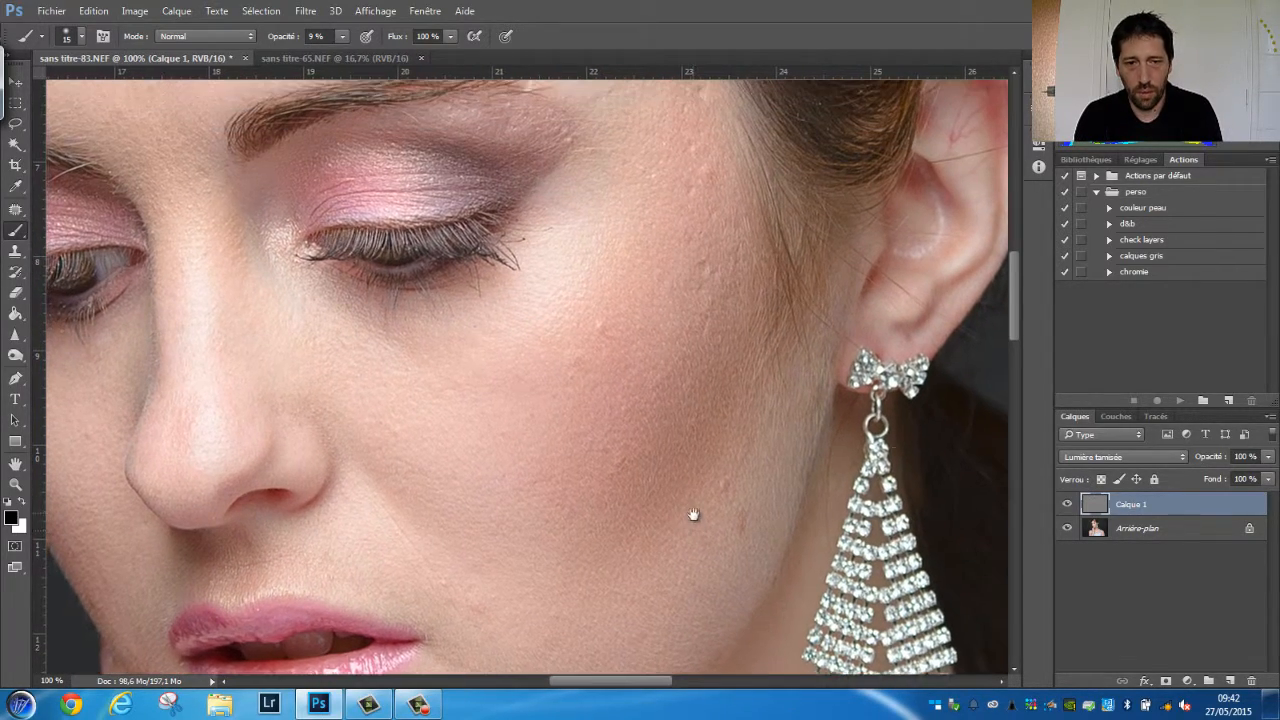
{"action": "left_click", "coordinate": [1066, 505]}
{"action": "left_click", "coordinate": [1066, 505]}
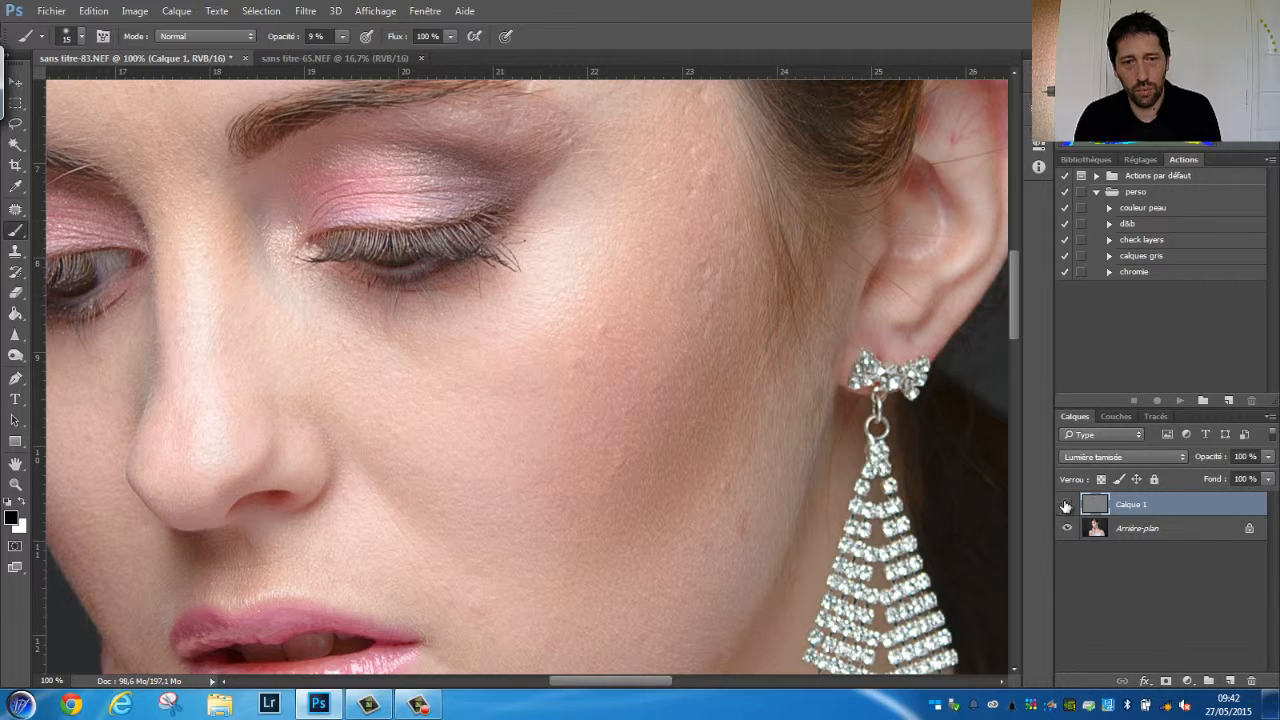
{"action": "left_click", "coordinate": [1066, 505]}
{"action": "left_click", "coordinate": [1066, 505]}
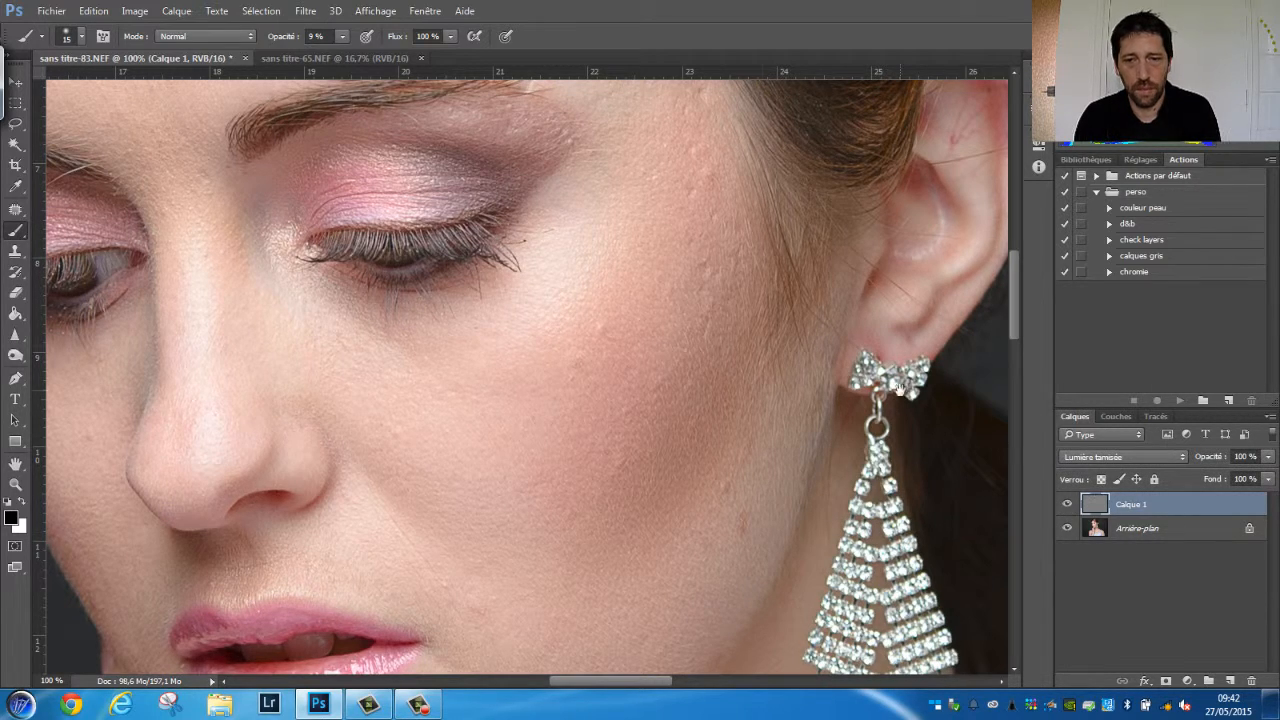
{"action": "scroll", "coordinate": [555, 386], "scroll_direction": "down", "scroll_amount": 4}
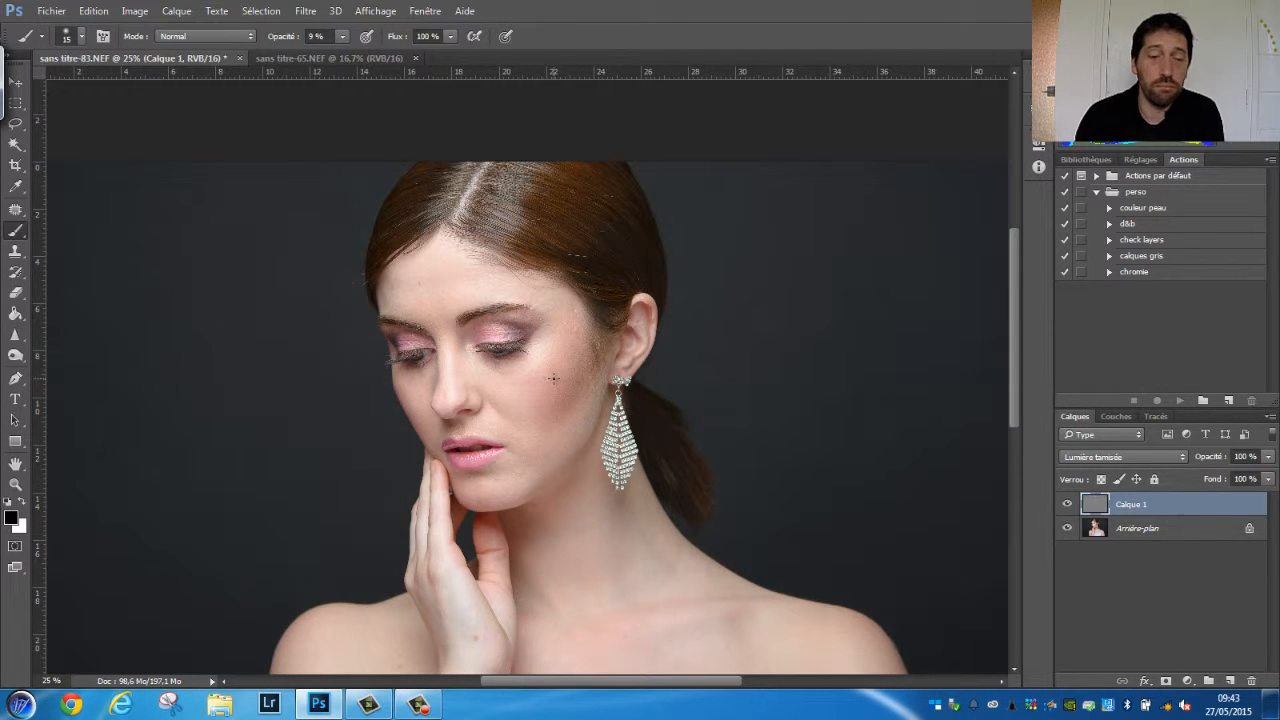
{"action": "scroll", "coordinate": [553, 377], "scroll_direction": "up", "scroll_amount": 2}
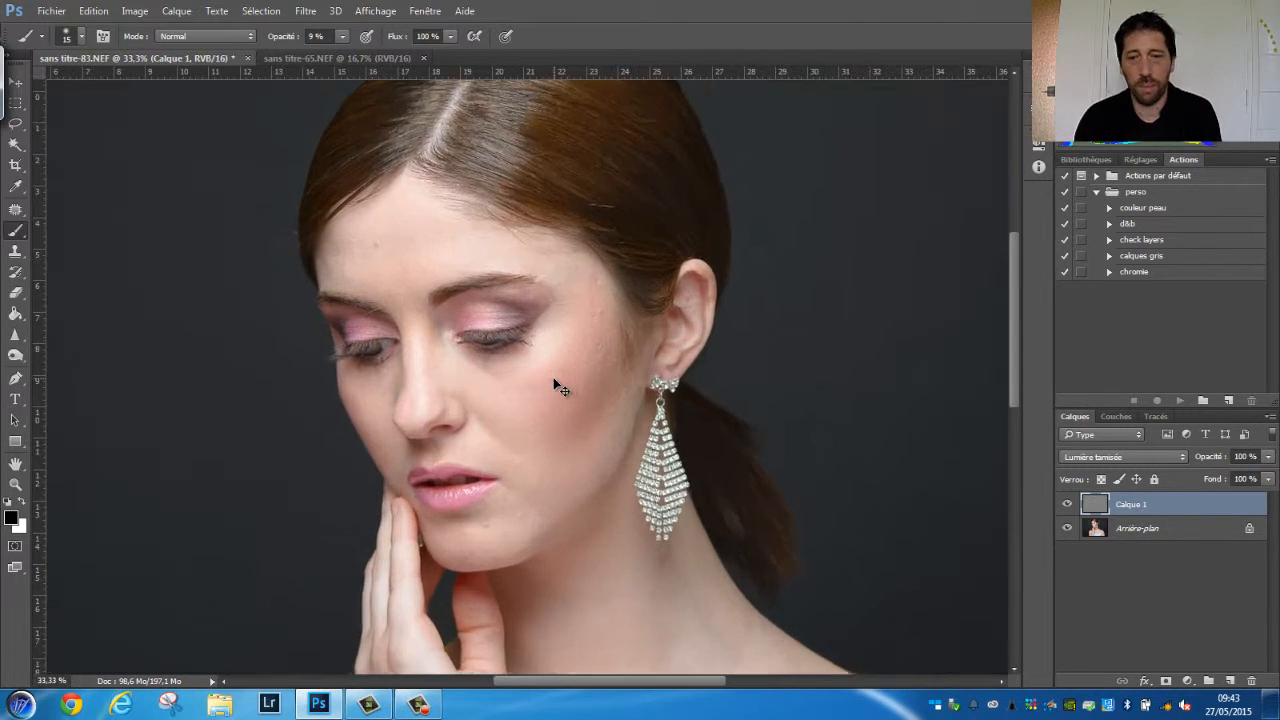
- Add a black layer mask to Calque 1 and prepare a white brush 59 px in size
{"action": "left_click", "coordinate": [1166, 681]}
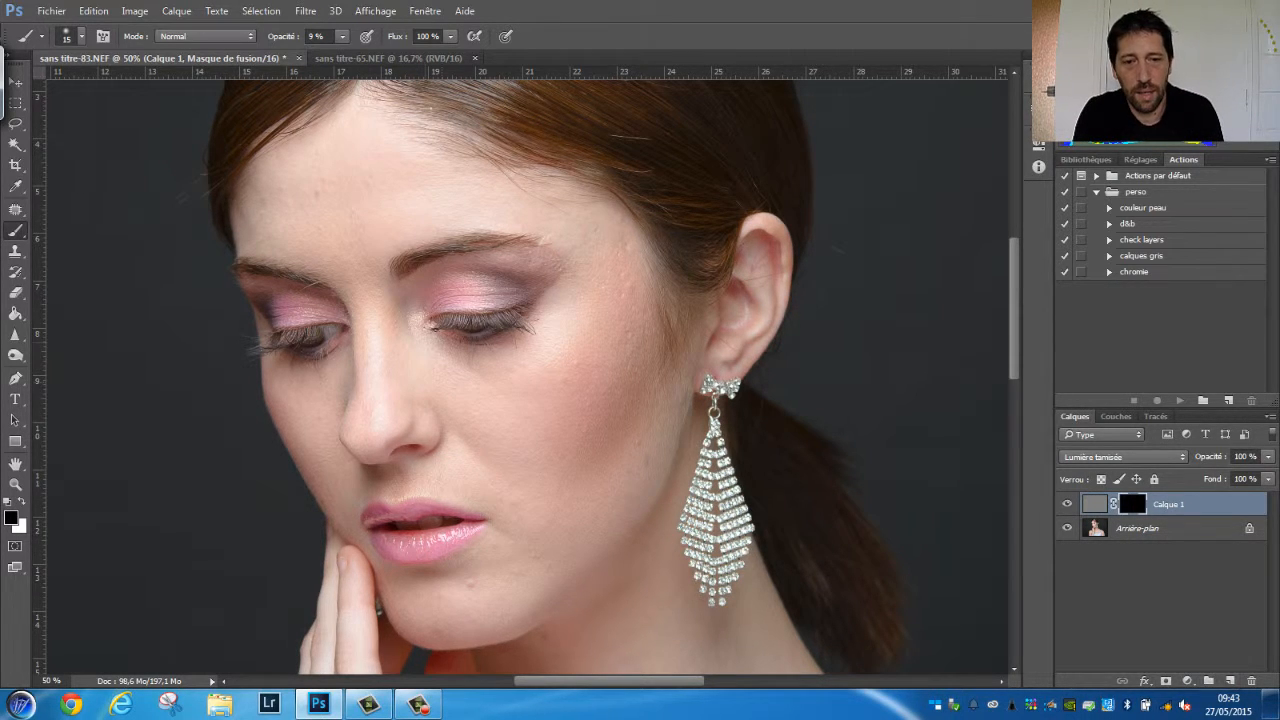
{"action": "left_click", "coordinate": [18, 503]}
{"action": "right_click", "coordinate": [471, 305]}
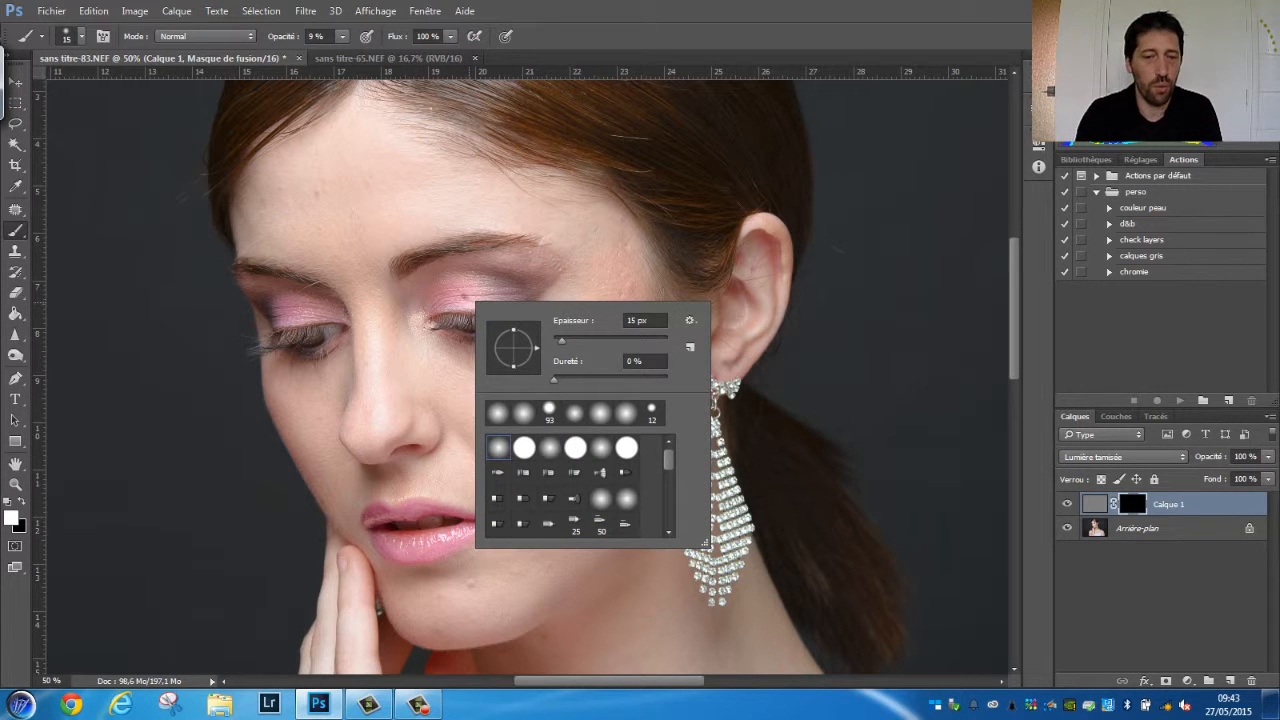
{"action": "left_click_drag", "start_coordinate": [561, 342], "coordinate": [587, 342]}
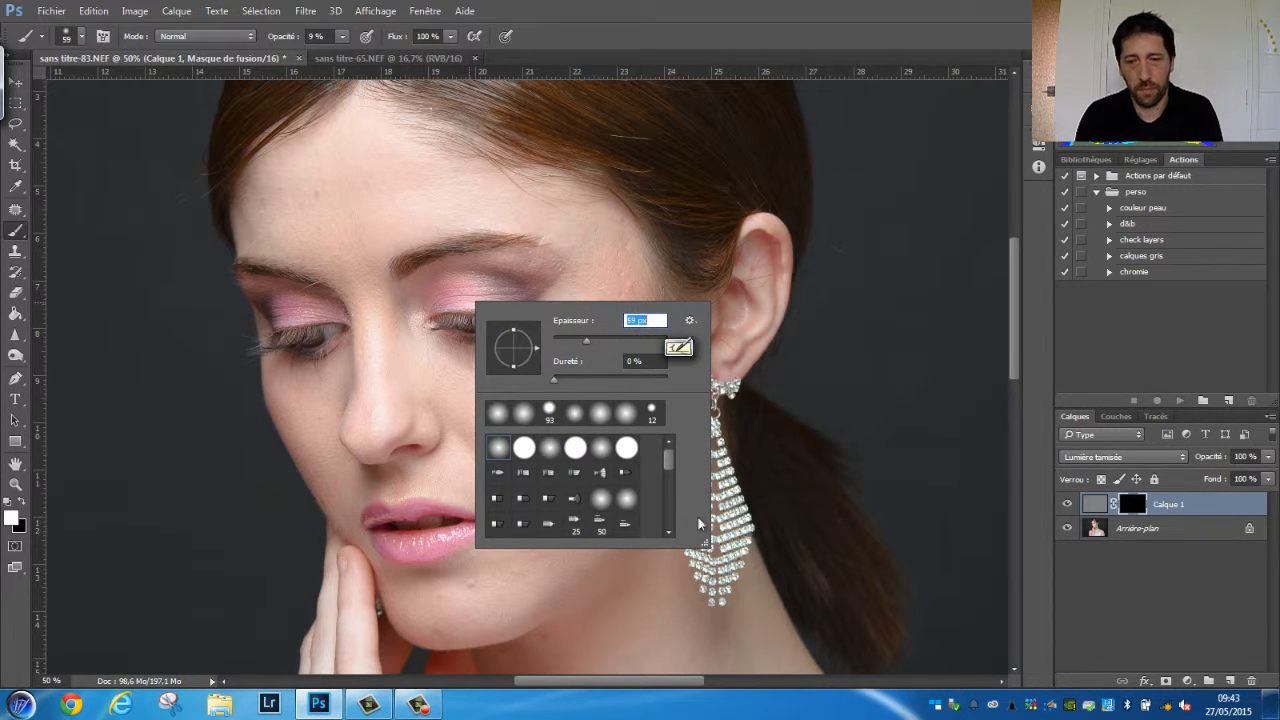
{"action": "left_click", "coordinate": [729, 502]}
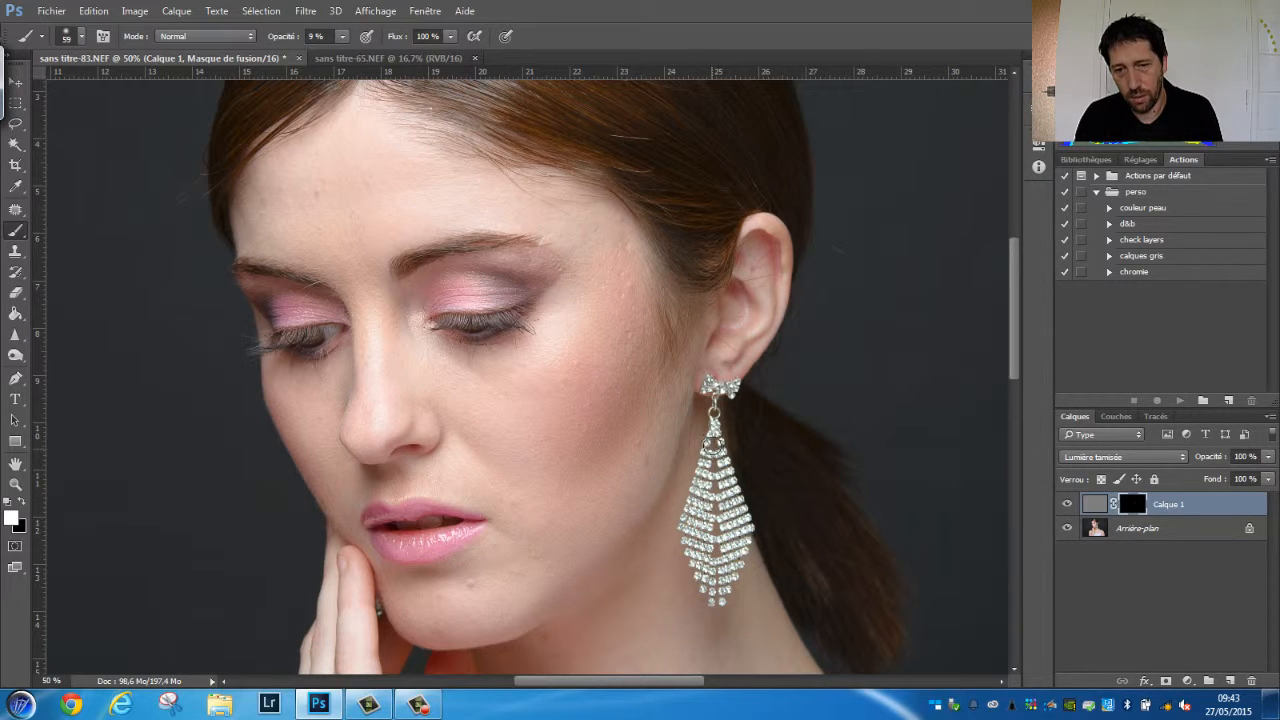
- Paint white on the mask over the earring, raising the brush opacity to 24% for the second pass
{"action": "mouse_move", "coordinate": [713, 446]}
{"action": "left_mouse_down"}
{"action": "mouse_move", "coordinate": [708, 539]}
{"action": "mouse_move", "coordinate": [743, 553]}
{"action": "mouse_move", "coordinate": [735, 520]}
{"action": "left_mouse_up"}
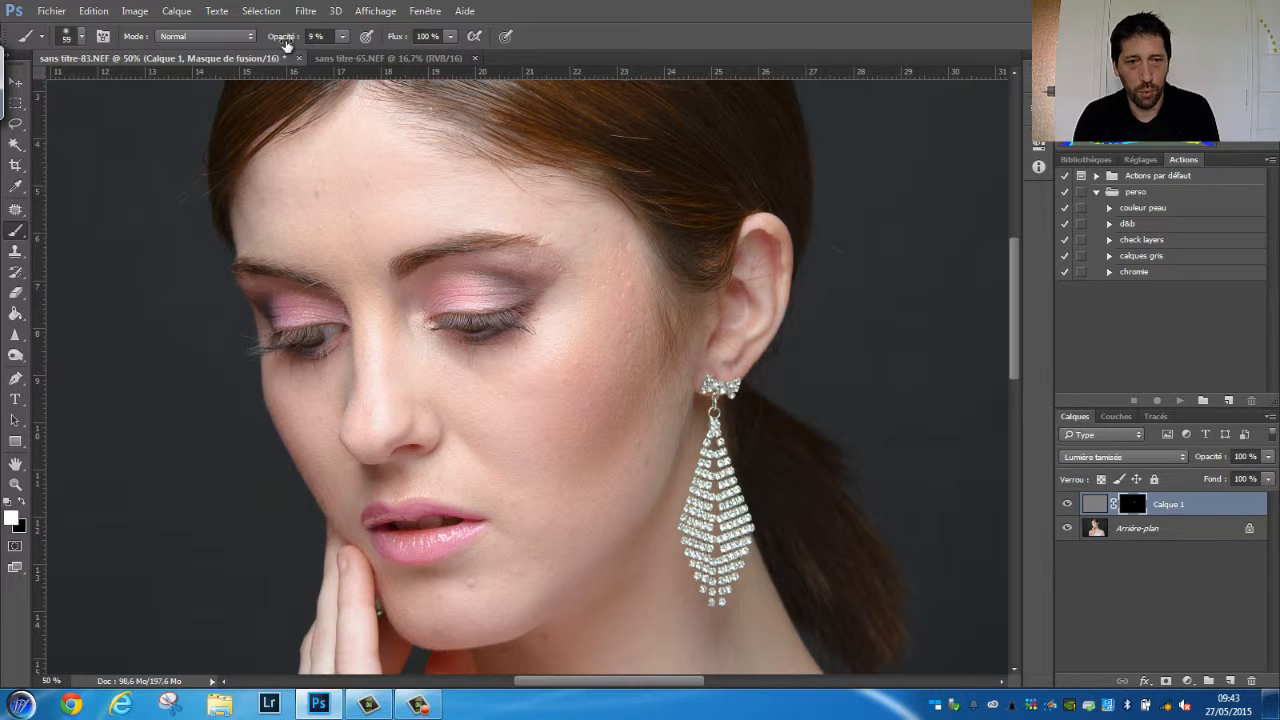
{"action": "left_click_drag", "start_coordinate": [286, 44], "coordinate": [296, 44]}
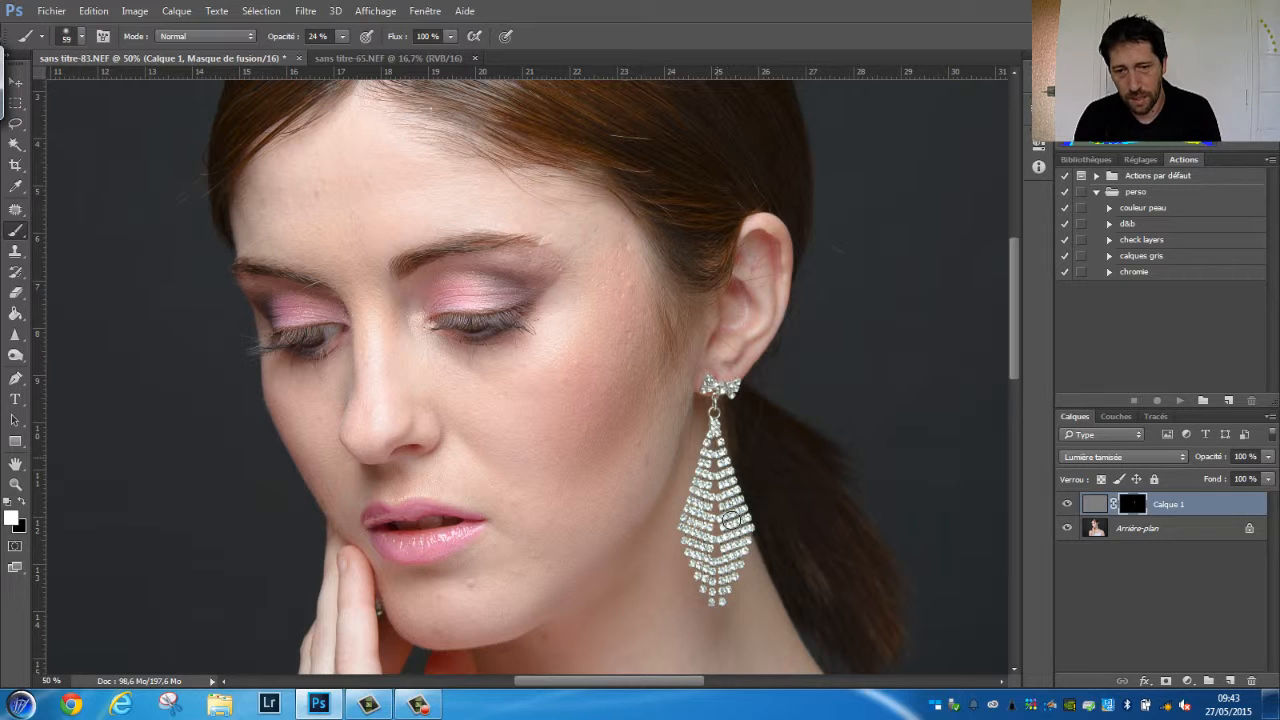
{"action": "mouse_move", "coordinate": [716, 451]}
{"action": "left_mouse_down"}
{"action": "mouse_move", "coordinate": [703, 565]}
{"action": "mouse_move", "coordinate": [712, 539]}
{"action": "mouse_move", "coordinate": [722, 581]}
{"action": "mouse_move", "coordinate": [729, 488]}
{"action": "mouse_move", "coordinate": [740, 542]}
{"action": "mouse_move", "coordinate": [708, 548]}
{"action": "mouse_move", "coordinate": [698, 536]}
{"action": "left_mouse_up"}
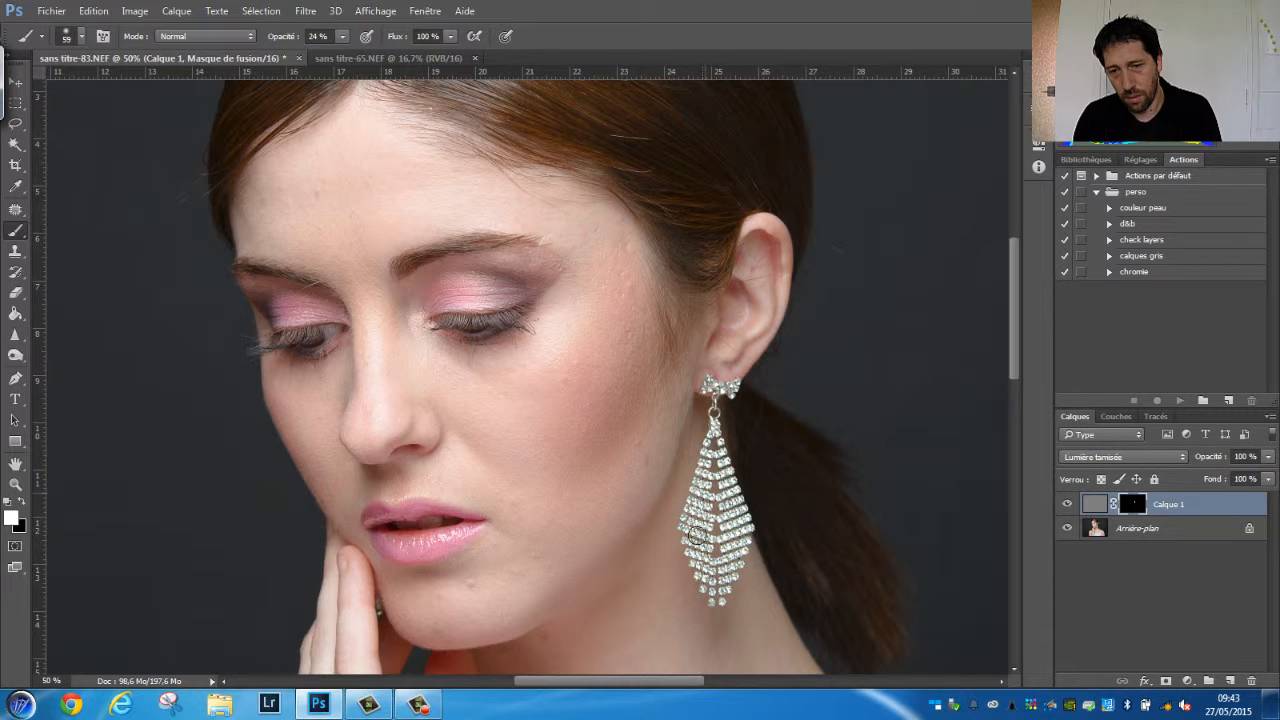
- Compare the earring's sharpness up close with Calque 1 hidden and shown
{"action": "left_click", "coordinate": [1067, 505]}
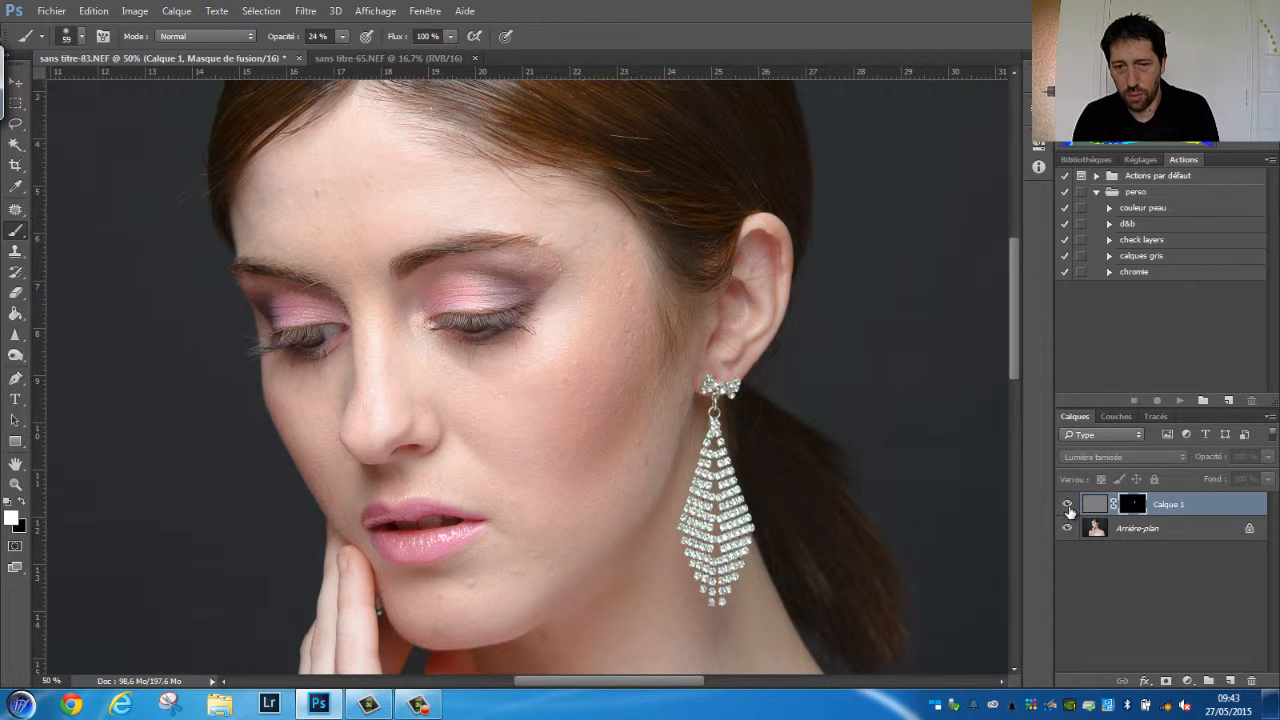
{"action": "left_click", "coordinate": [1067, 505]}
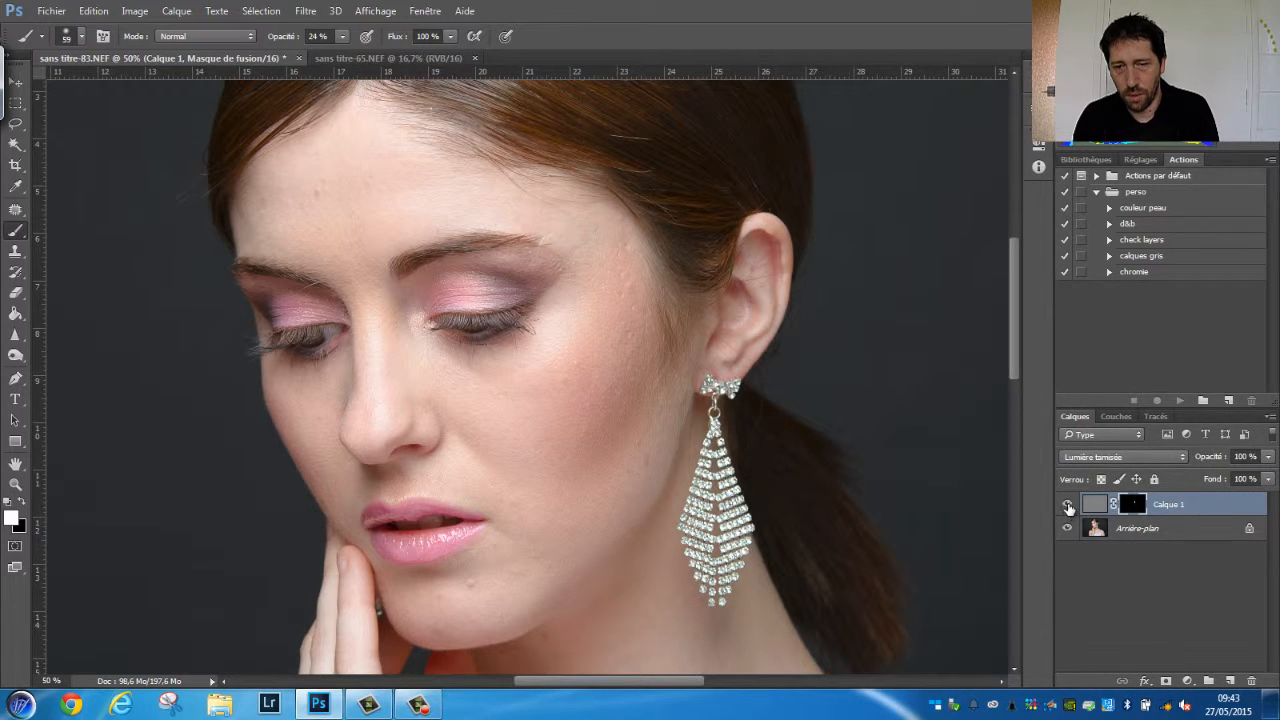
{"action": "left_click", "coordinate": [1067, 505]}
{"action": "left_click", "coordinate": [1067, 506]}
{"action": "left_click", "coordinate": [1068, 510]}
{"action": "key", "text": "ctrl+plus"}
{"action": "key", "text": "ctrl+plus"}
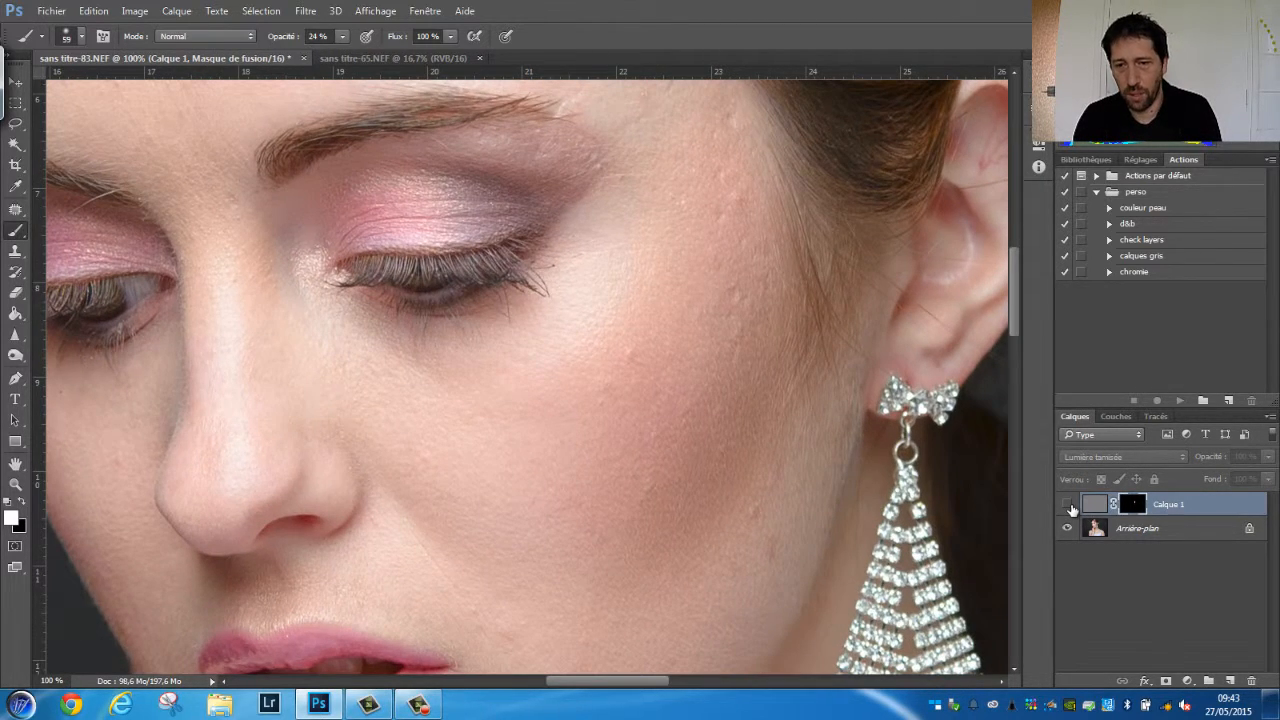
{"action": "left_click_drag", "start_coordinate": [666, 454], "coordinate": [549, 220]}
{"action": "left_click_drag", "start_coordinate": [574, 294], "coordinate": [541, 383]}
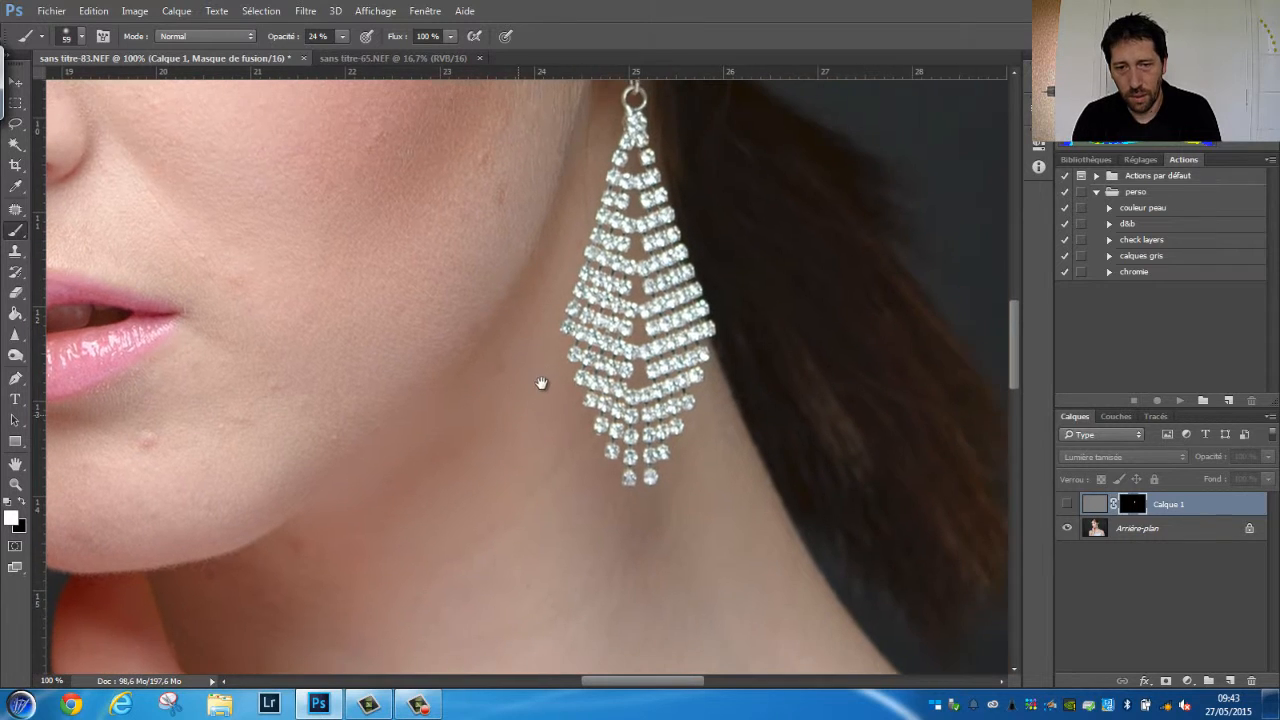
{"action": "left_click", "coordinate": [1067, 505]}
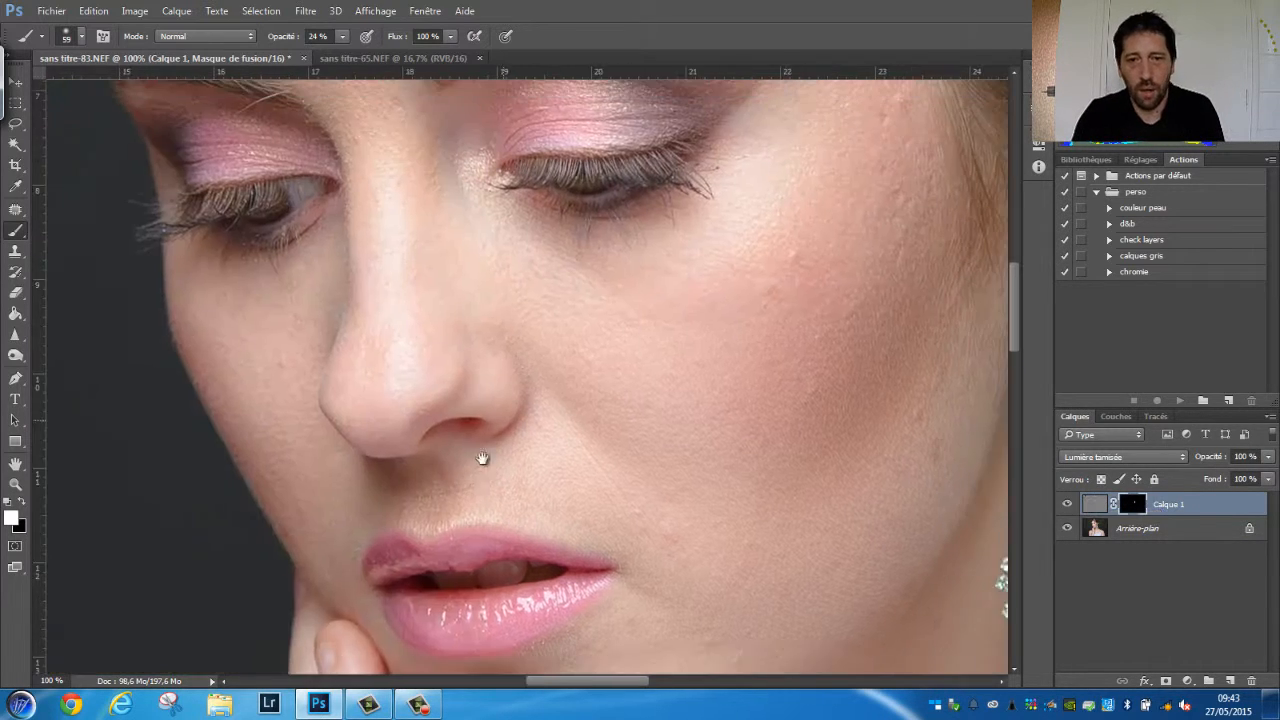
- Paint white on the Calque 1 mask over the eyebrows and the lashes of both eyes
{"action": "left_click_drag", "start_coordinate": [518, 276], "coordinate": [440, 397]}
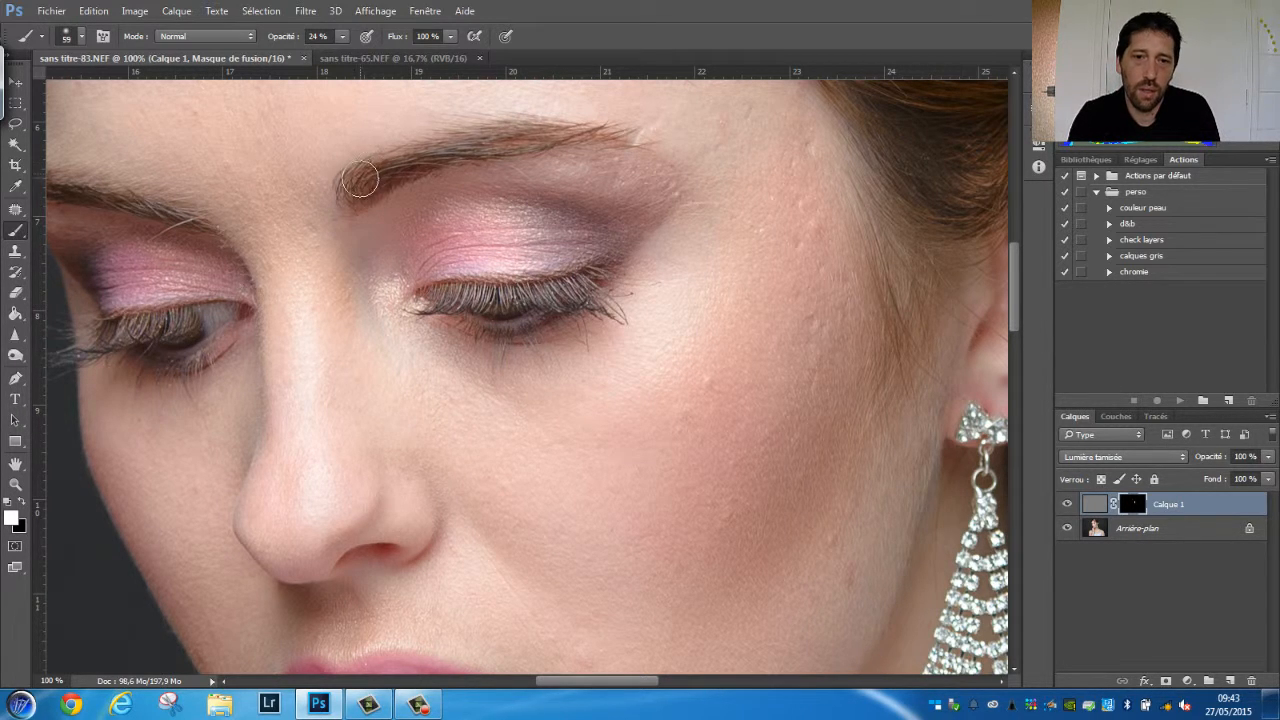
{"action": "mouse_move", "coordinate": [363, 180]}
{"action": "left_mouse_down"}
{"action": "mouse_move", "coordinate": [510, 144]}
{"action": "mouse_move", "coordinate": [461, 147]}
{"action": "mouse_move", "coordinate": [450, 159]}
{"action": "mouse_move", "coordinate": [576, 152]}
{"action": "left_mouse_up"}
{"action": "mouse_move", "coordinate": [457, 147]}
{"action": "left_mouse_down"}
{"action": "mouse_move", "coordinate": [497, 147]}
{"action": "mouse_move", "coordinate": [441, 156]}
{"action": "mouse_move", "coordinate": [588, 140]}
{"action": "mouse_move", "coordinate": [505, 135]}
{"action": "left_mouse_up"}
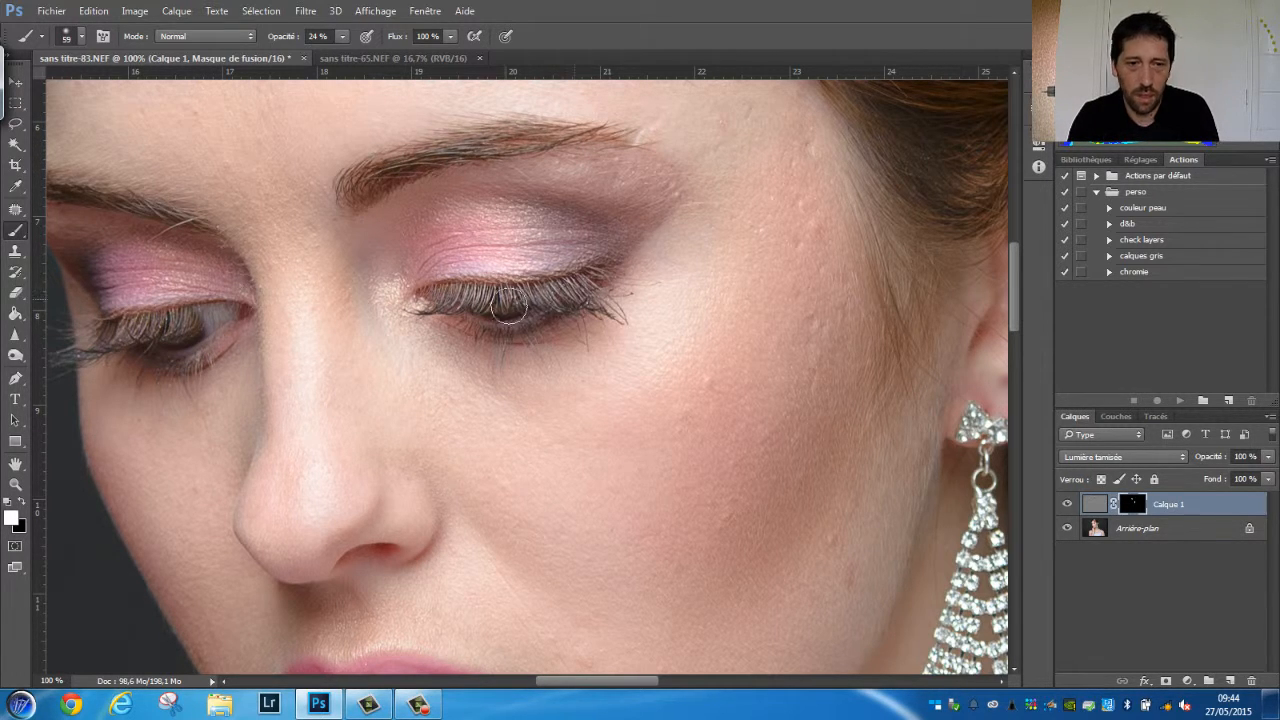
{"action": "left_click_drag", "start_coordinate": [185, 279], "coordinate": [323, 339]}
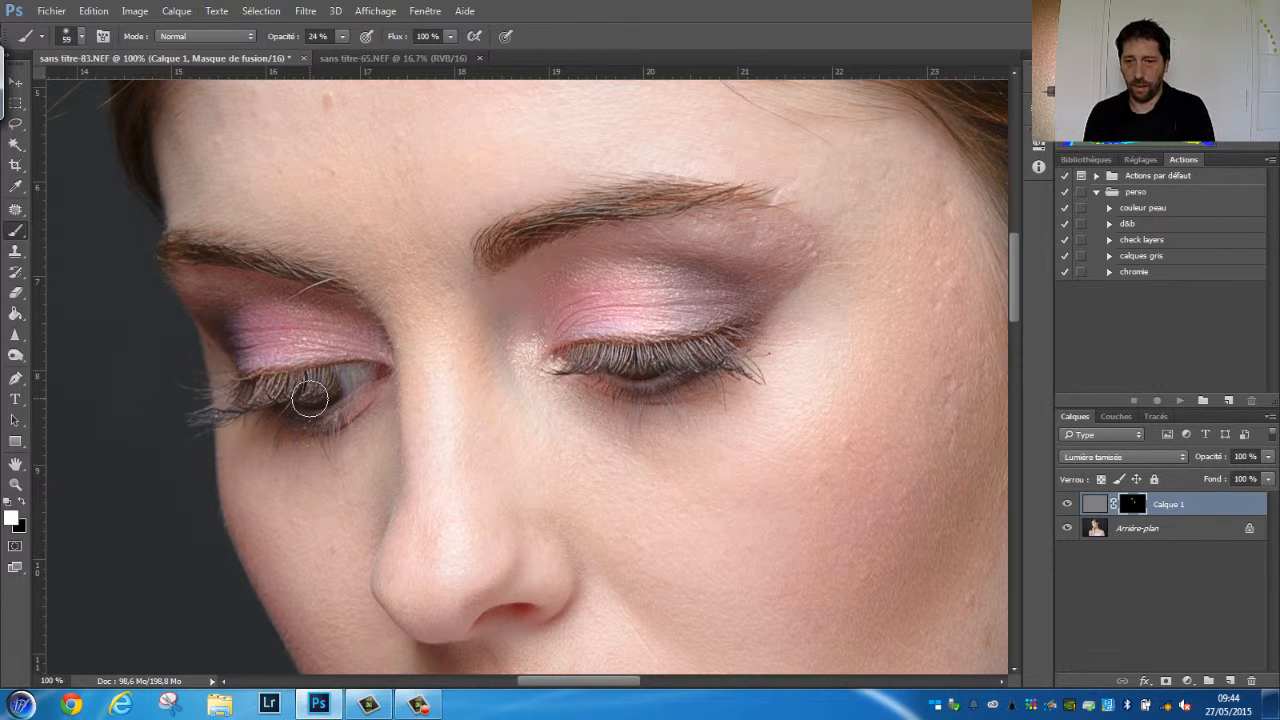
- Compare the eyes and eyebrows with Calque 1 hidden and shown, and review the whole face
{"action": "left_click", "coordinate": [1067, 506]}
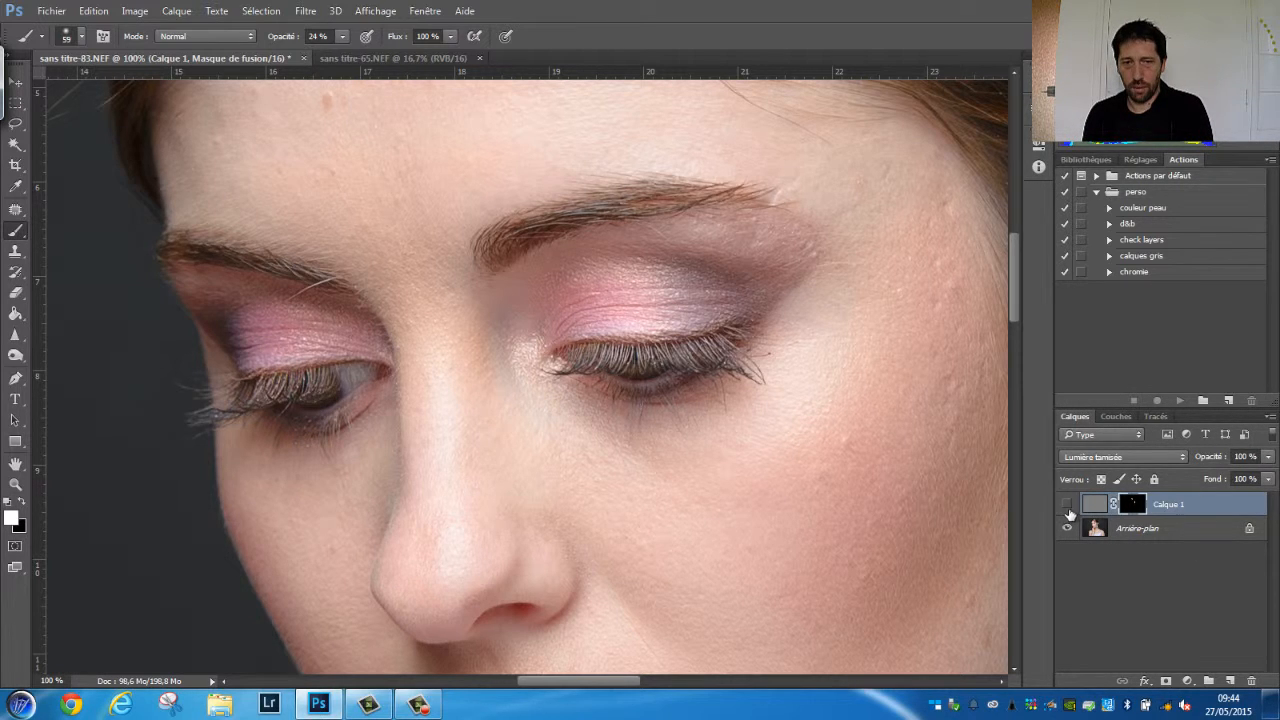
{"action": "left_click", "coordinate": [1068, 506]}
{"action": "left_click", "coordinate": [1068, 505]}
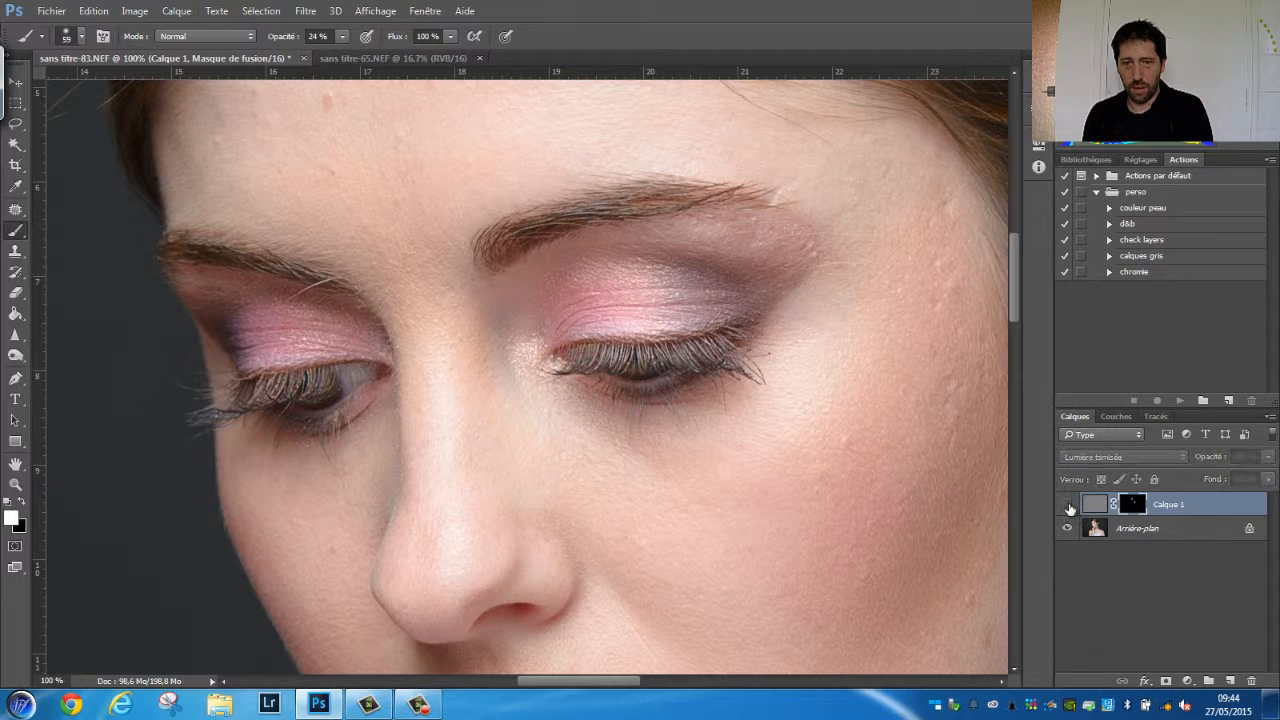
{"action": "left_click", "coordinate": [1068, 506]}
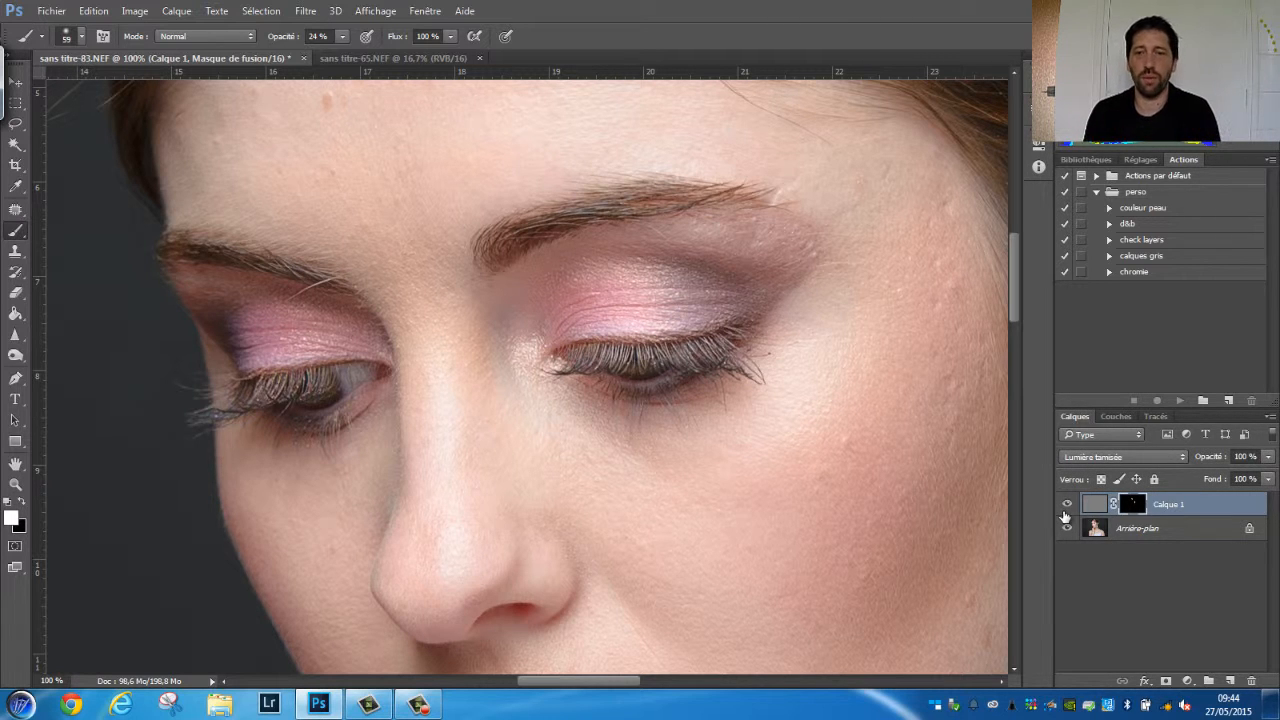
{"action": "key", "text": "ctrl+minus"}
{"action": "key", "text": "ctrl+minus"}
{"action": "key", "text": "ctrl+minus"}
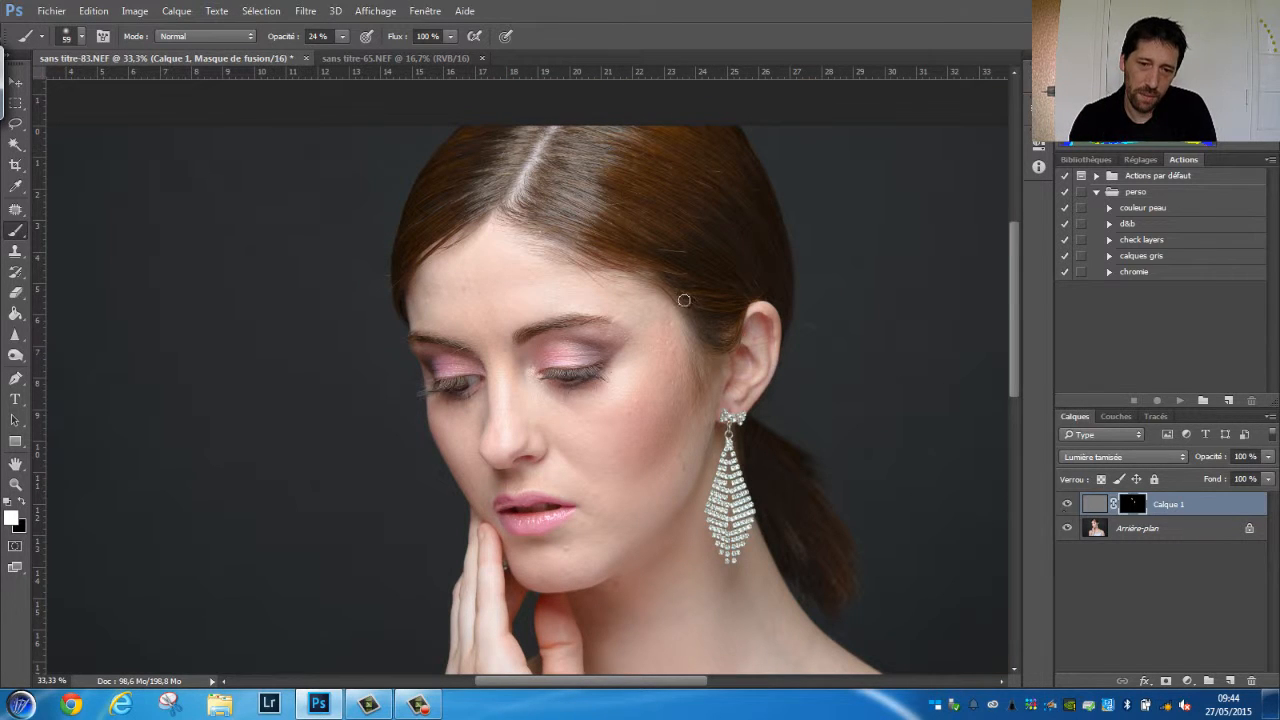
- Inspect the eyes and lips up close, and compare the whole portrait with Calque 1 hidden and shown
{"action": "key", "text": "ctrl+plus"}
{"action": "key", "text": "ctrl+plus"}
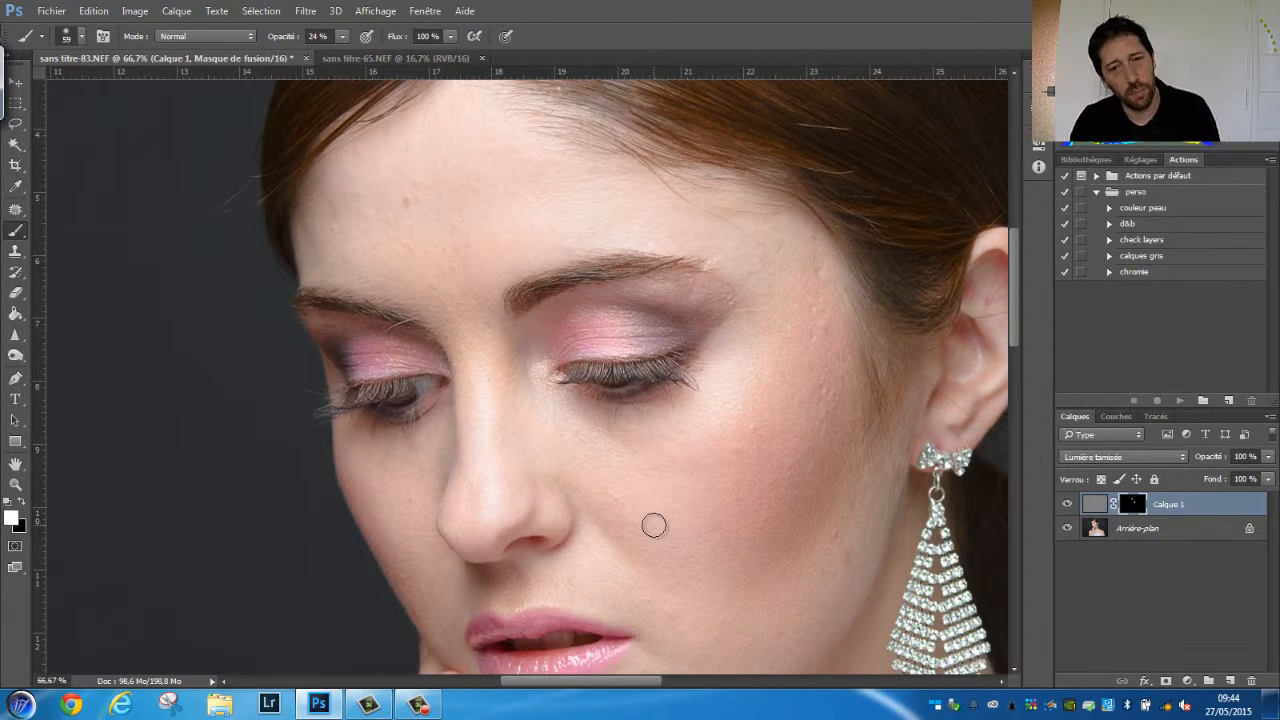
{"action": "left_click_drag", "start_coordinate": [541, 557], "coordinate": [516, 485]}
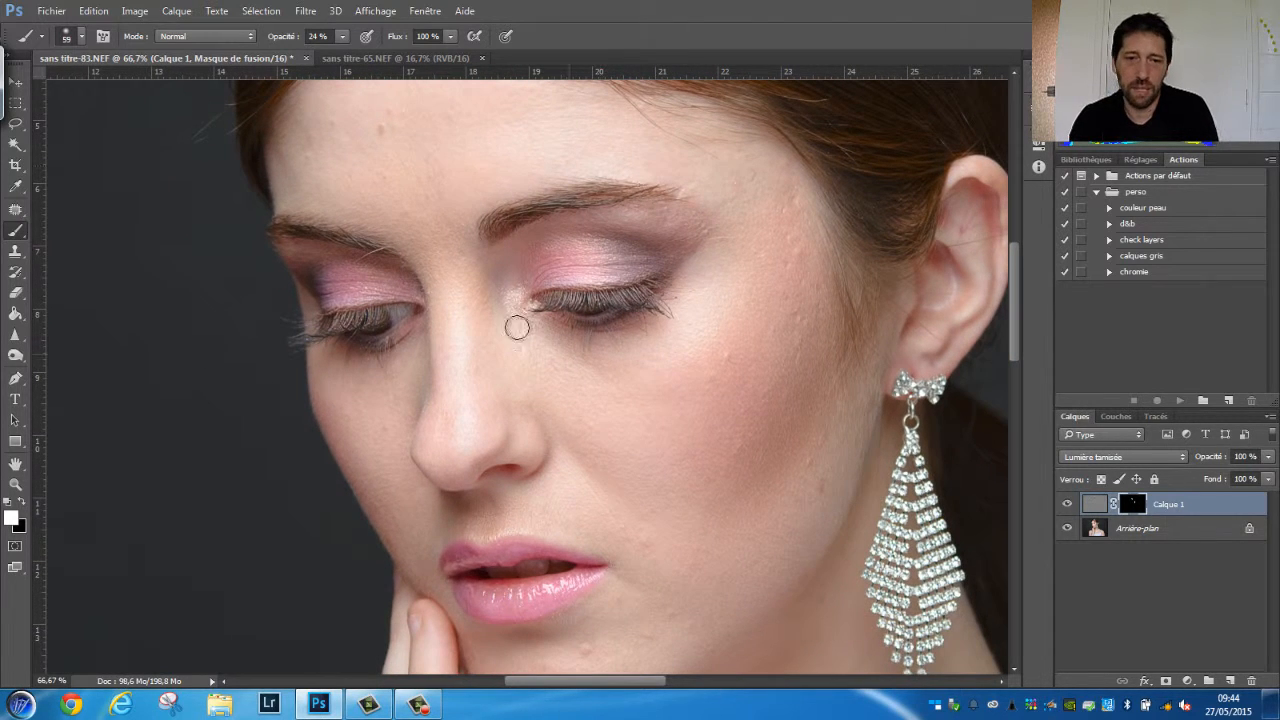
{"action": "left_click_drag", "start_coordinate": [474, 592], "coordinate": [462, 502]}
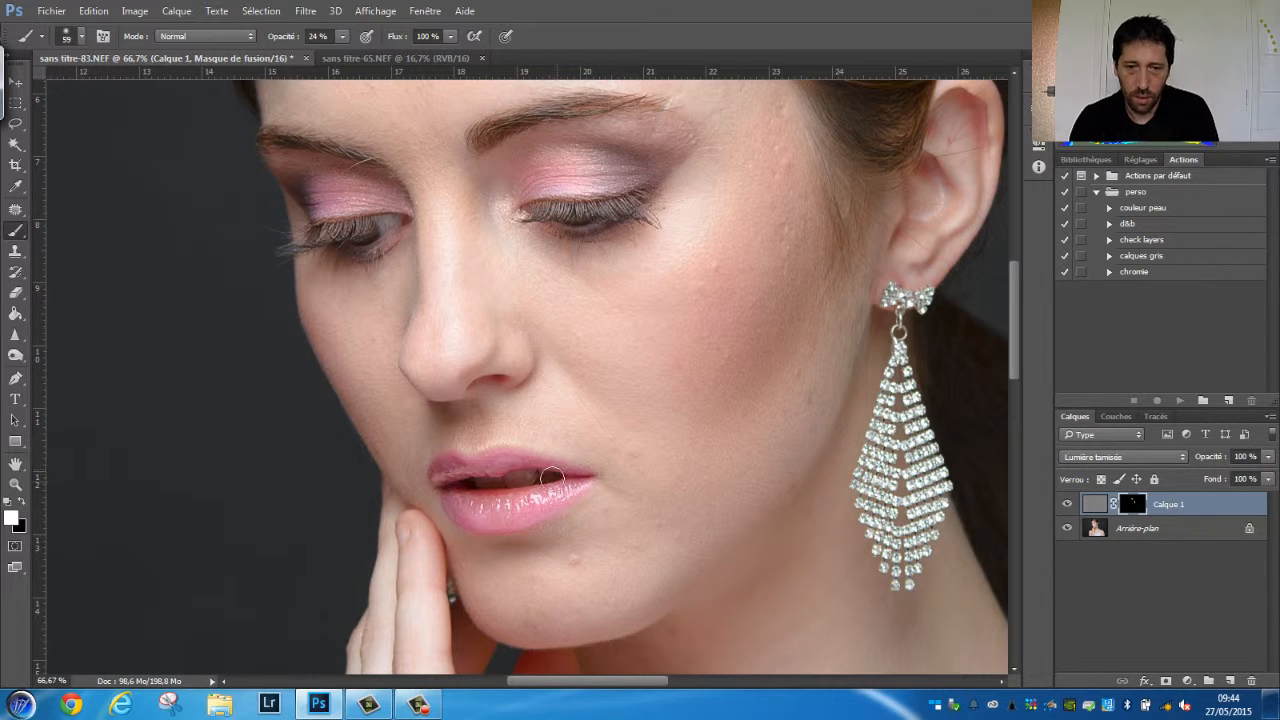
{"action": "key", "text": "ctrl+minus"}
{"action": "key", "text": "ctrl+minus"}
{"action": "key", "text": "ctrl+minus"}
{"action": "key", "text": "ctrl+minus"}
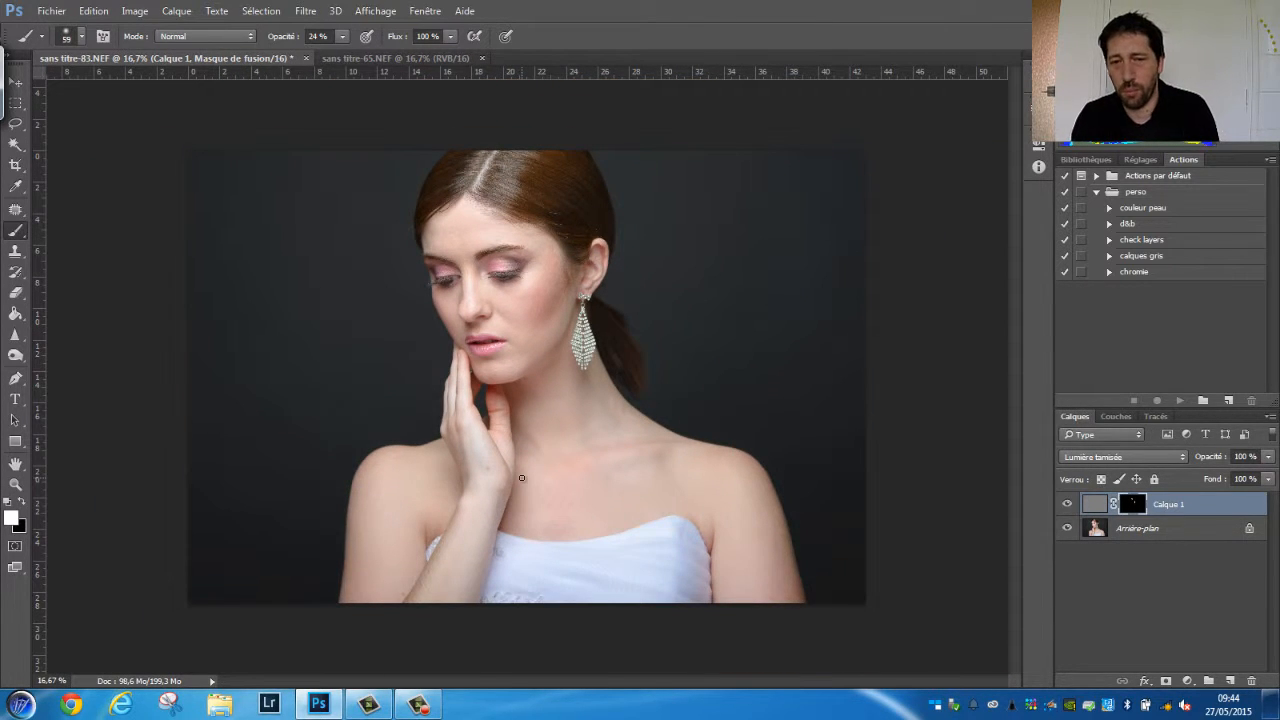
{"action": "left_click", "coordinate": [1067, 504]}
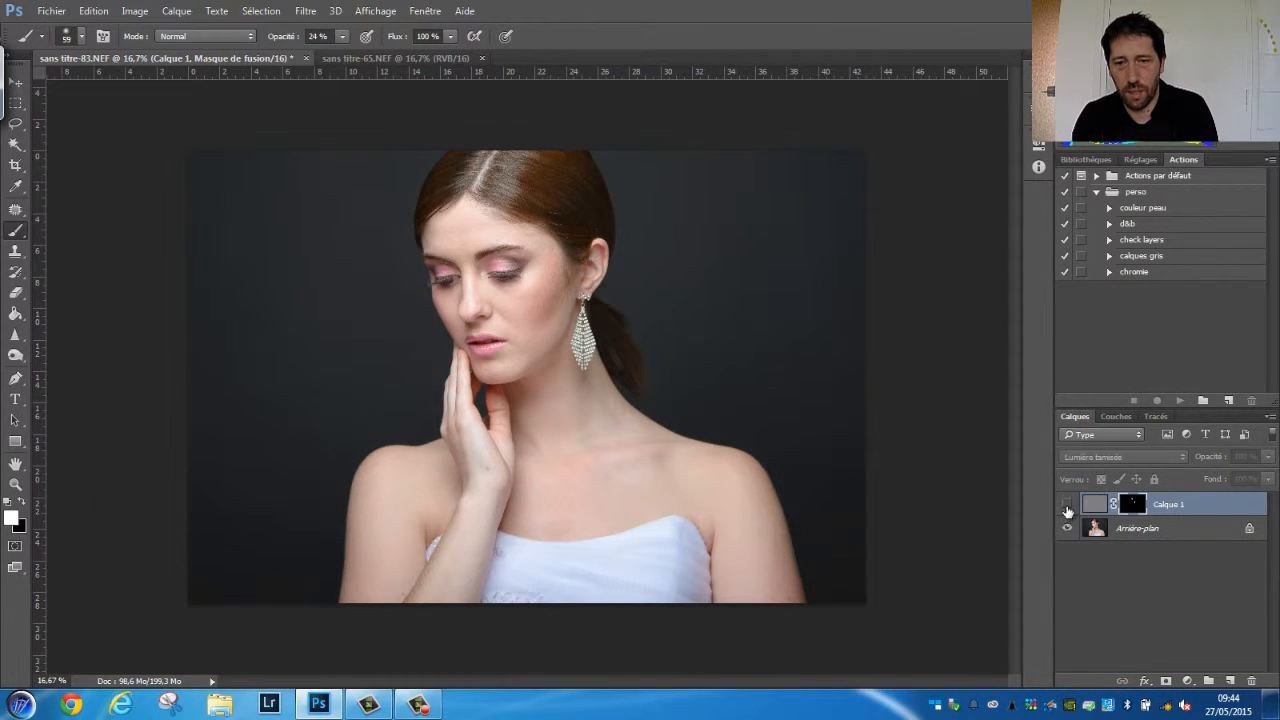
{"action": "left_click", "coordinate": [1067, 506]}
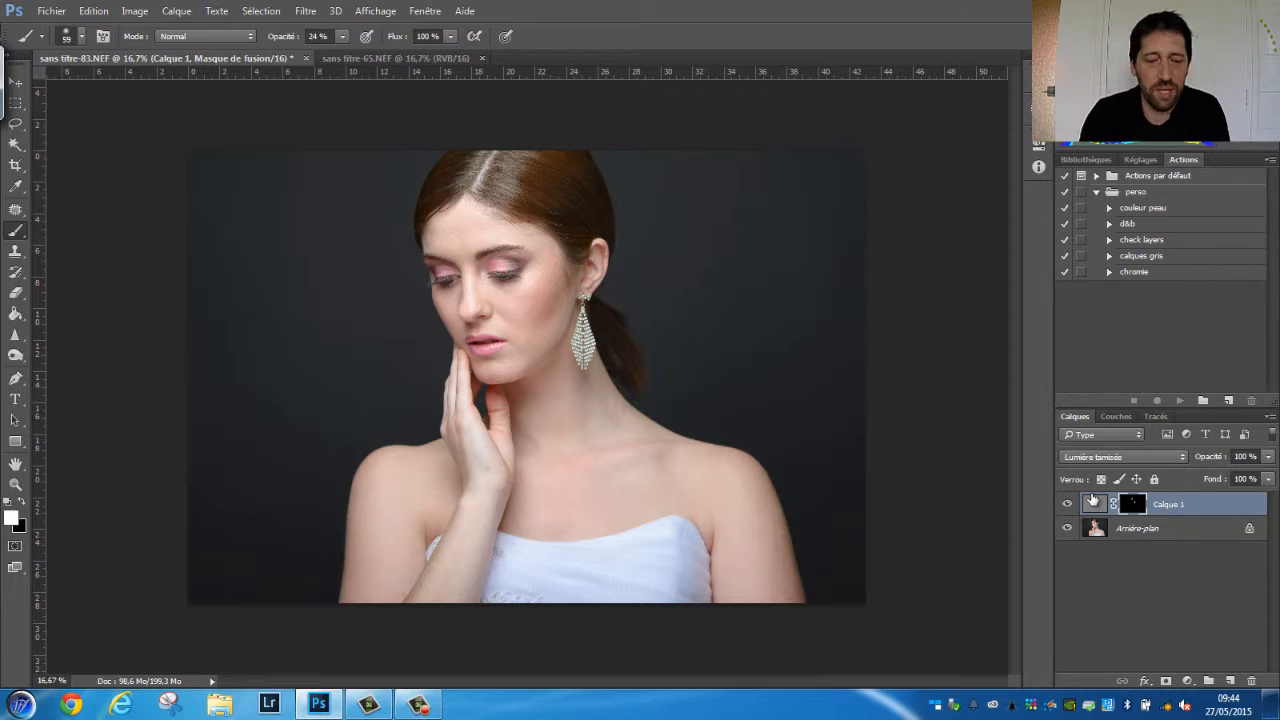
- Compare the earring and lashes at 100% zoom with Calque 1 hidden and shown
{"action": "key", "text": "ctrl+plus"}
{"action": "key", "text": "ctrl+plus"}
{"action": "key", "text": "ctrl+plus"}
{"action": "key", "text": "ctrl+plus"}
{"action": "key", "text": "ctrl+plus"}
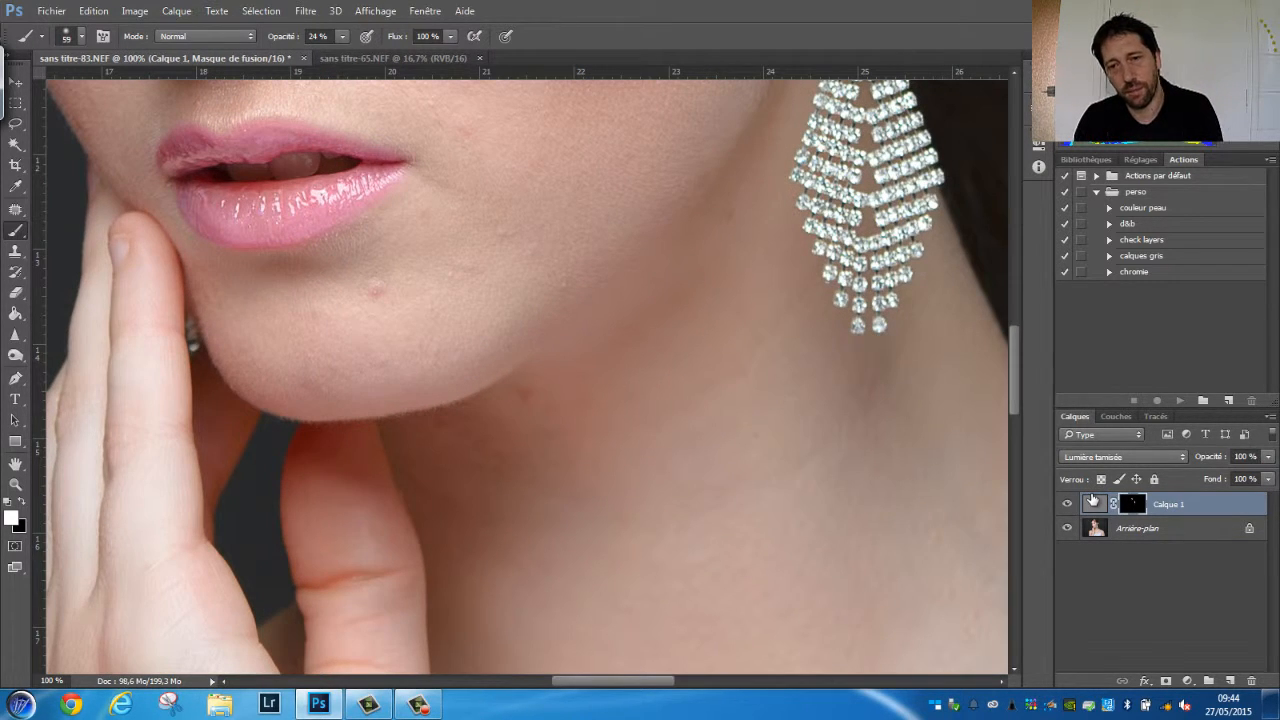
{"action": "left_click_drag", "start_coordinate": [706, 325], "coordinate": [522, 543]}
{"action": "left_click_drag", "start_coordinate": [637, 382], "coordinate": [853, 456]}
{"action": "left_click", "coordinate": [1068, 504]}
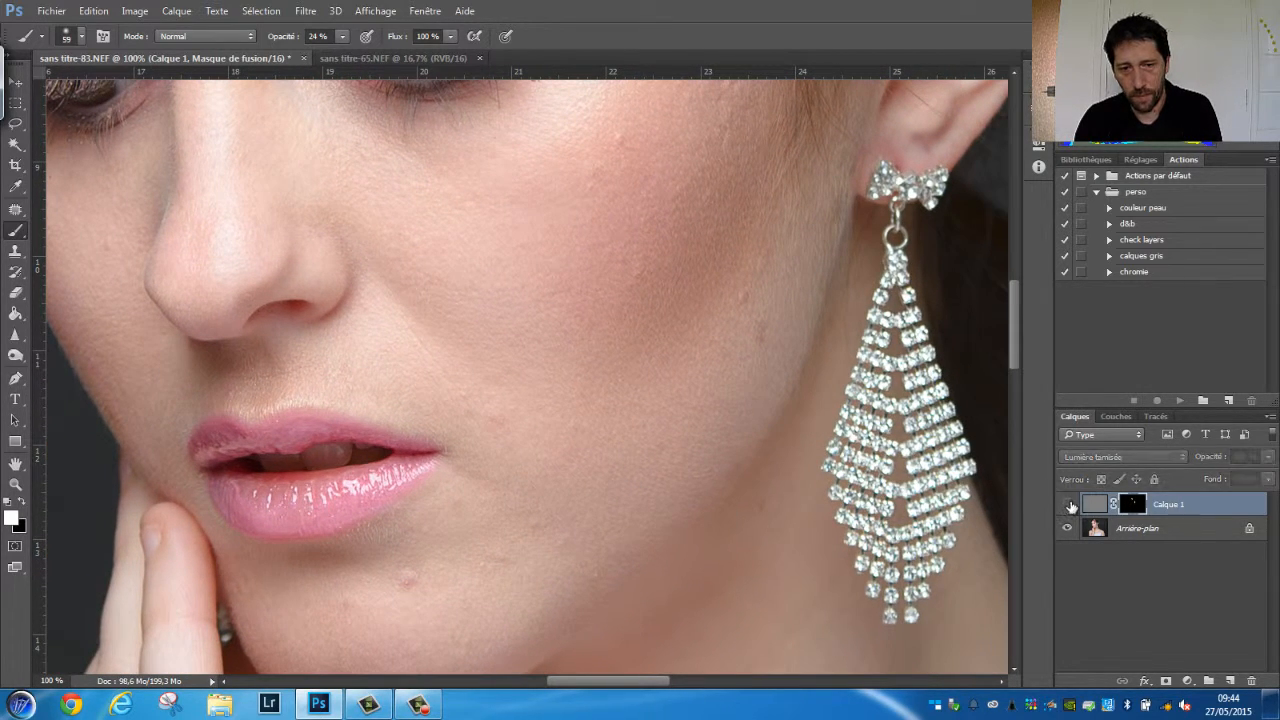
{"action": "left_click_drag", "start_coordinate": [847, 392], "coordinate": [844, 457]}
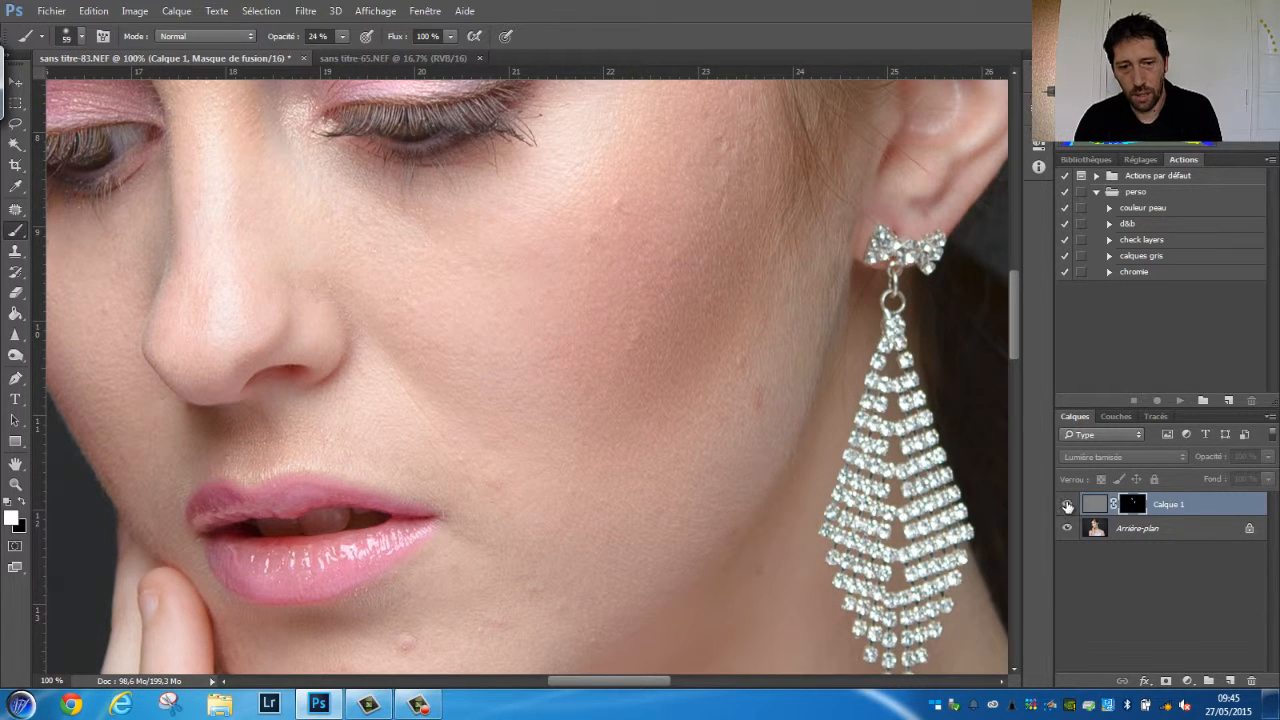
{"action": "left_click", "coordinate": [1068, 504]}
{"action": "left_click", "coordinate": [1068, 505]}
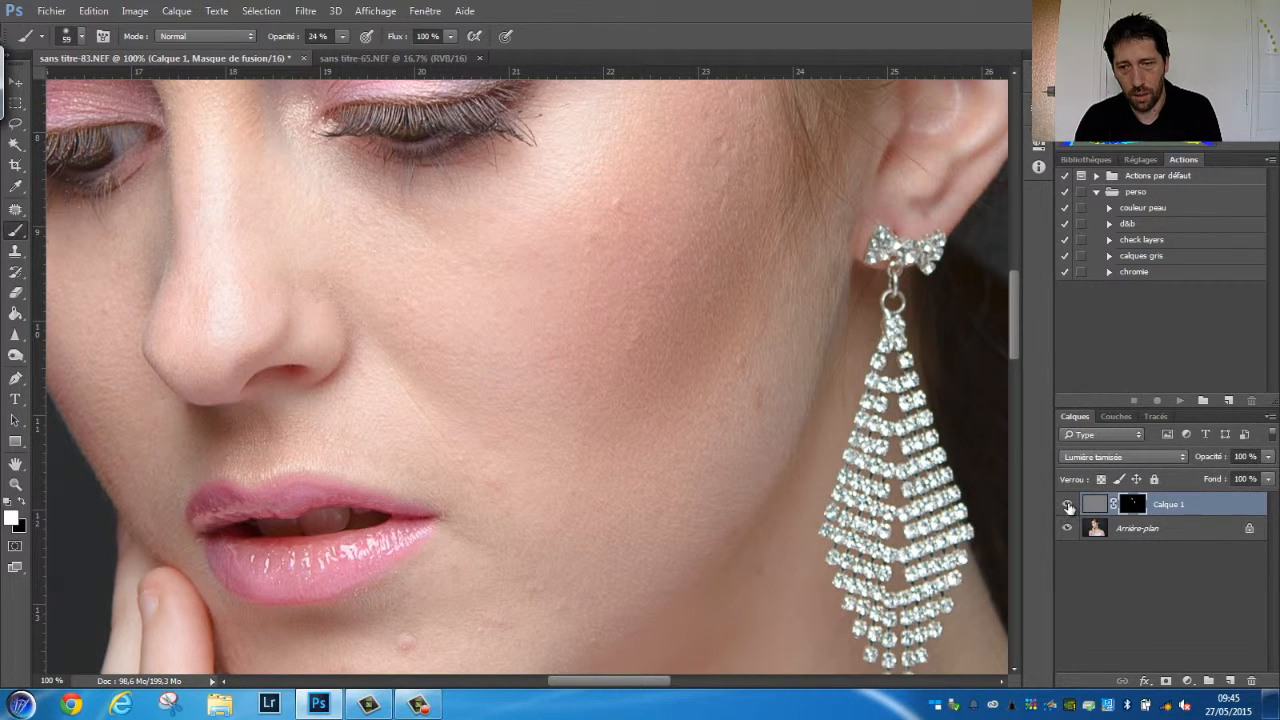
{"action": "left_click", "coordinate": [1068, 506]}
{"action": "left_click", "coordinate": [1068, 506]}
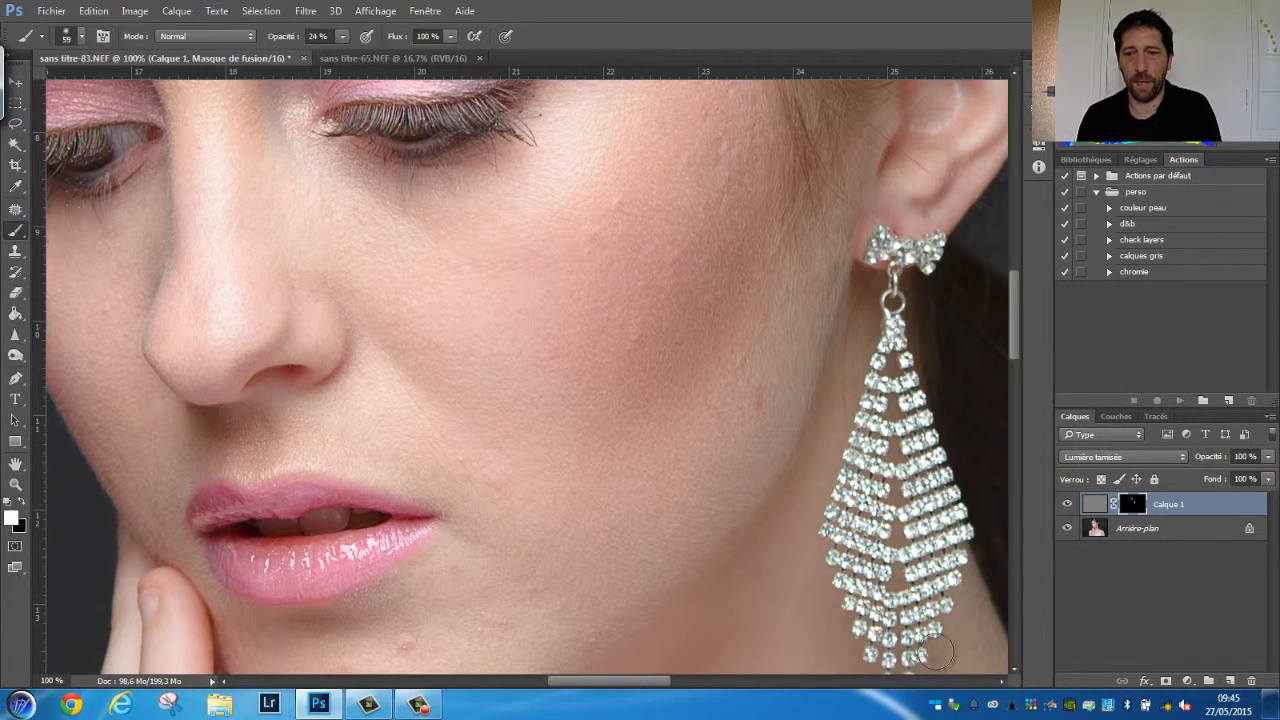
- With Calque 1 hidden, duplicate the Arrière-plan layer twice and hide the upper copy
{"action": "left_click", "coordinate": [1066, 504]}
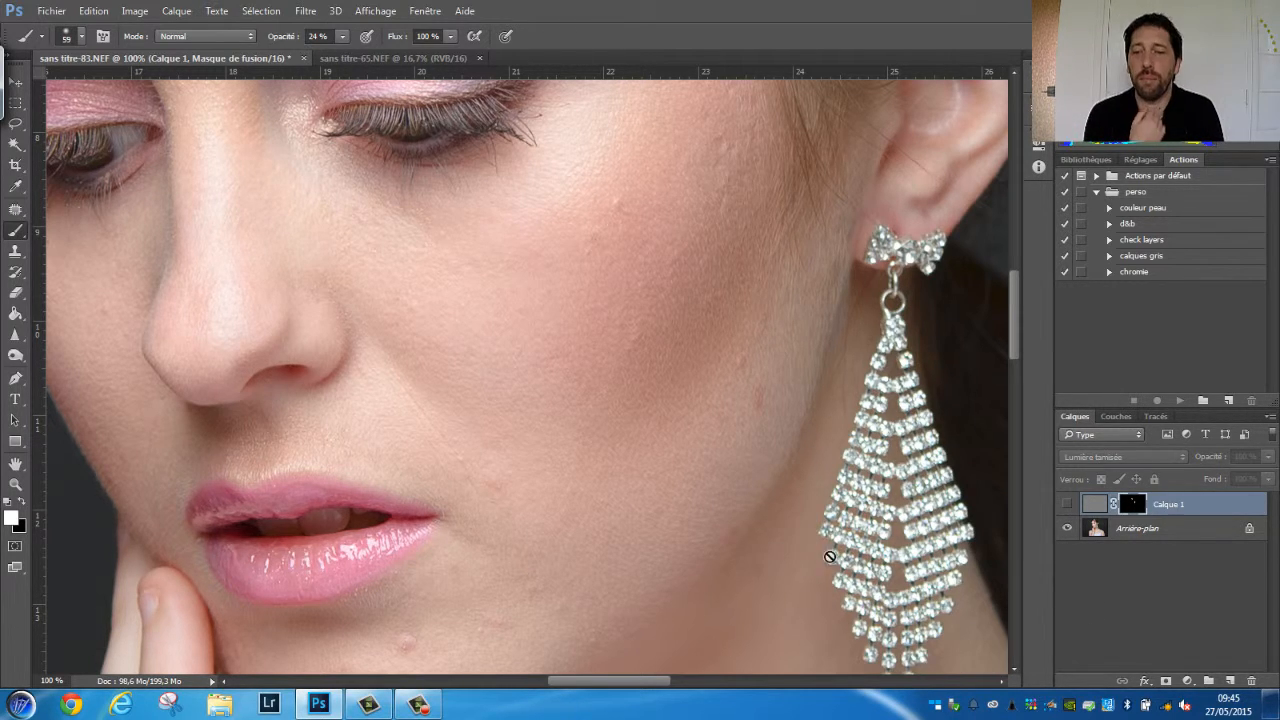
{"action": "left_click", "coordinate": [1126, 530]}
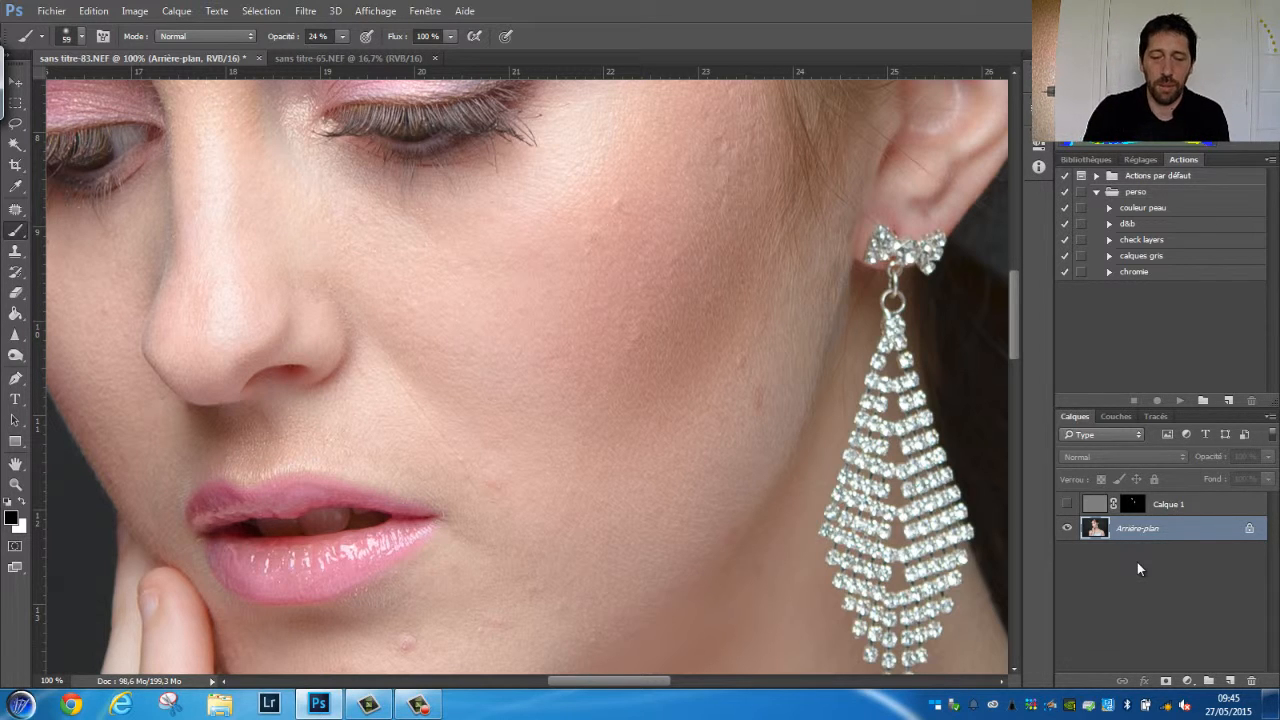
{"action": "key", "text": "ctrl+j"}
{"action": "key", "text": "ctrl+j"}
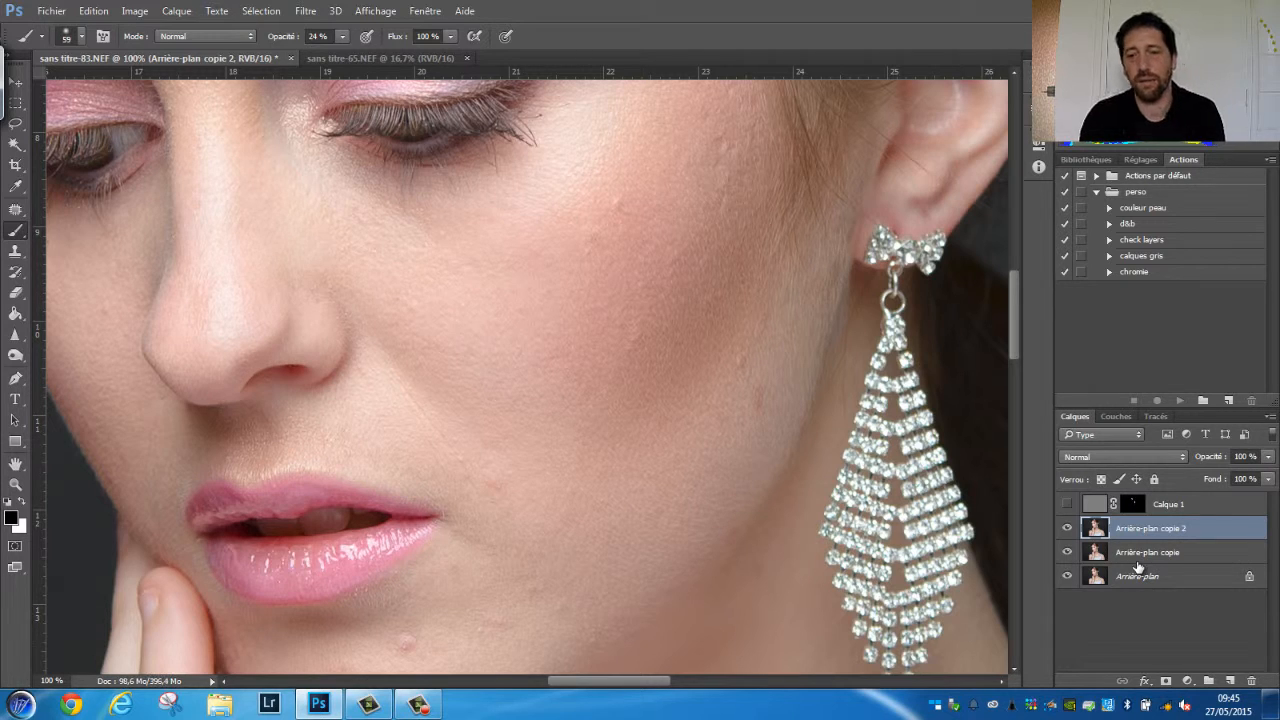
{"action": "left_click", "coordinate": [1067, 528]}
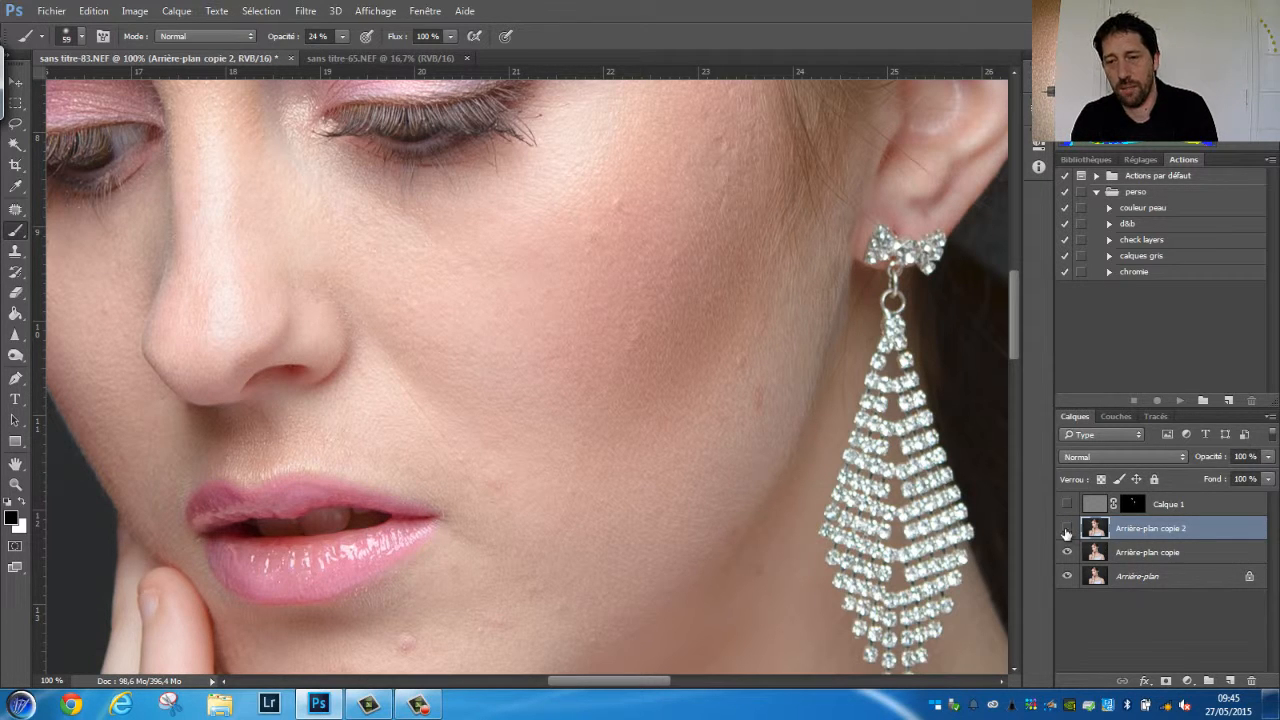
- Rename the lower background copy "couleur" and the upper copy "texture"
{"action": "left_click", "coordinate": [1126, 555]}
{"action": "left_click", "coordinate": [305, 11]}
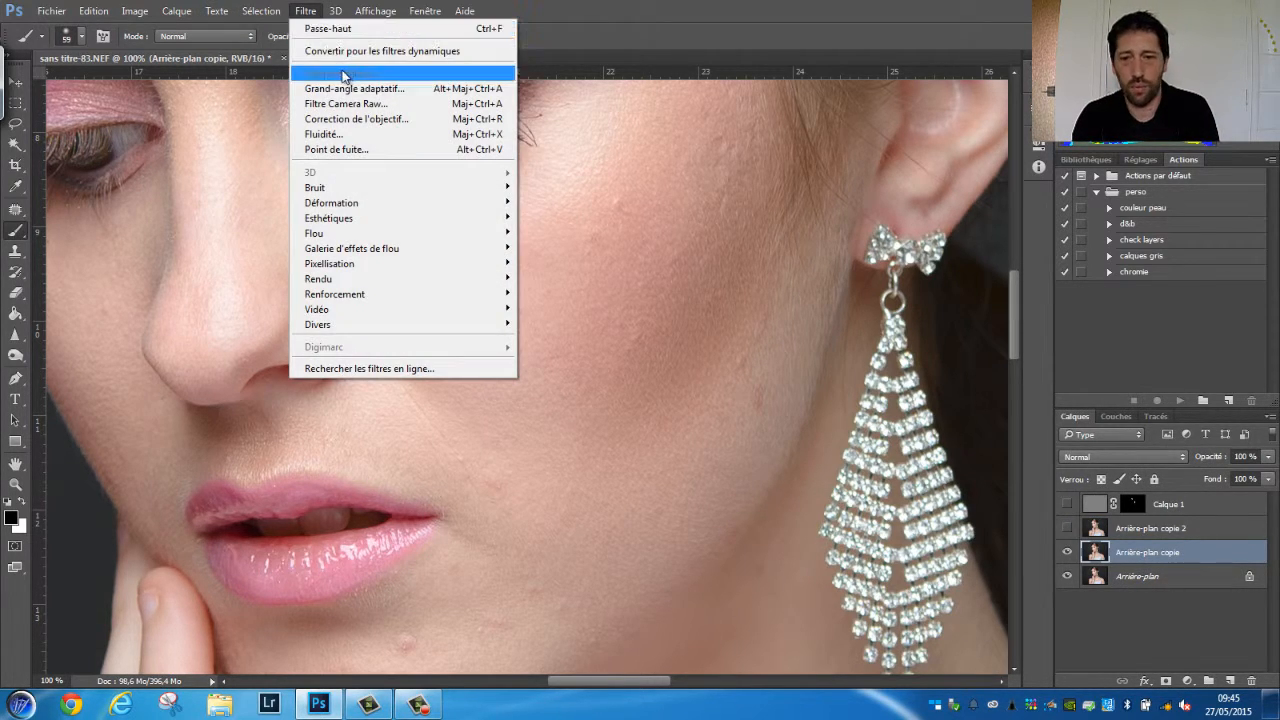
{"action": "left_click", "coordinate": [309, 12]}
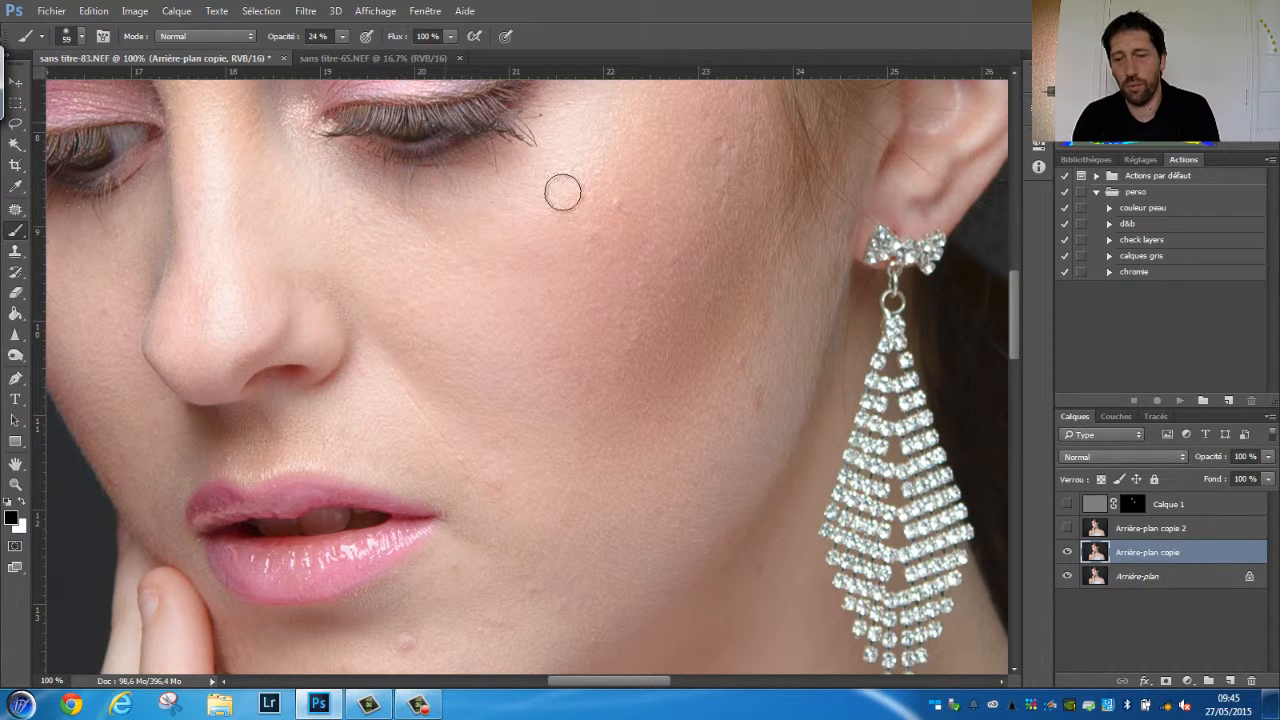
{"action": "double_click", "coordinate": [1140, 555]}
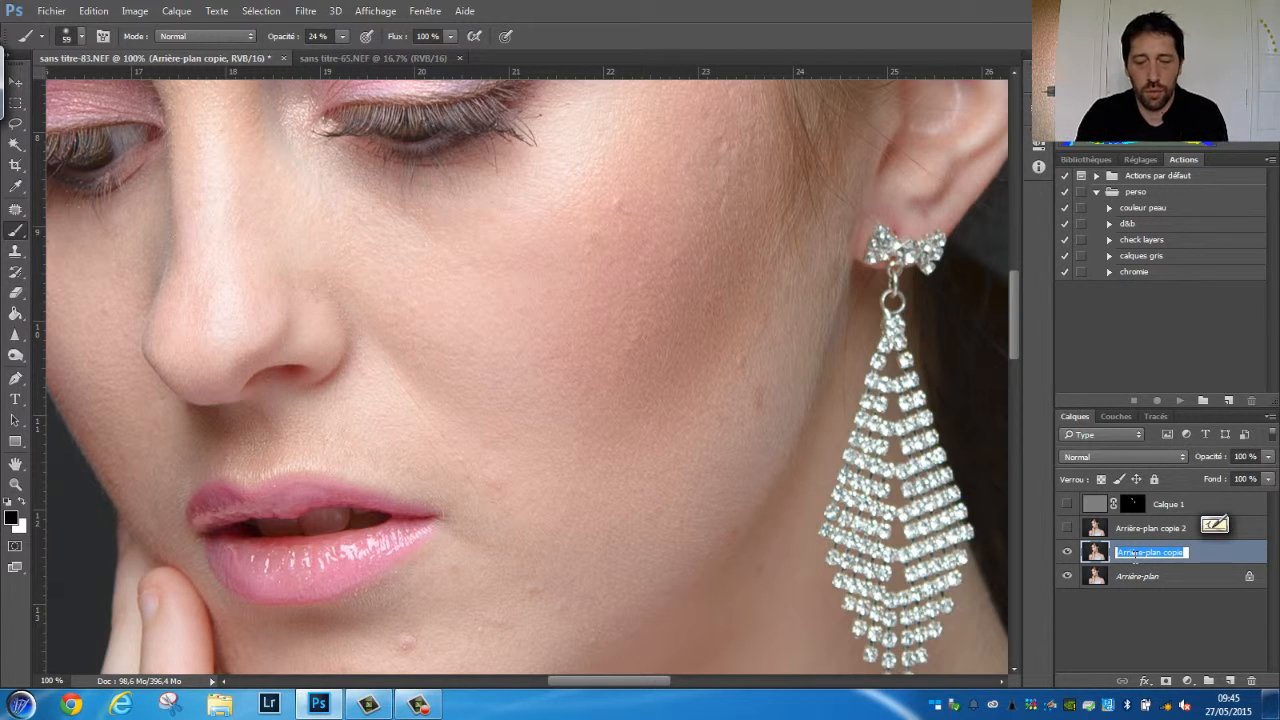
{"action": "type", "text": "couleur"}
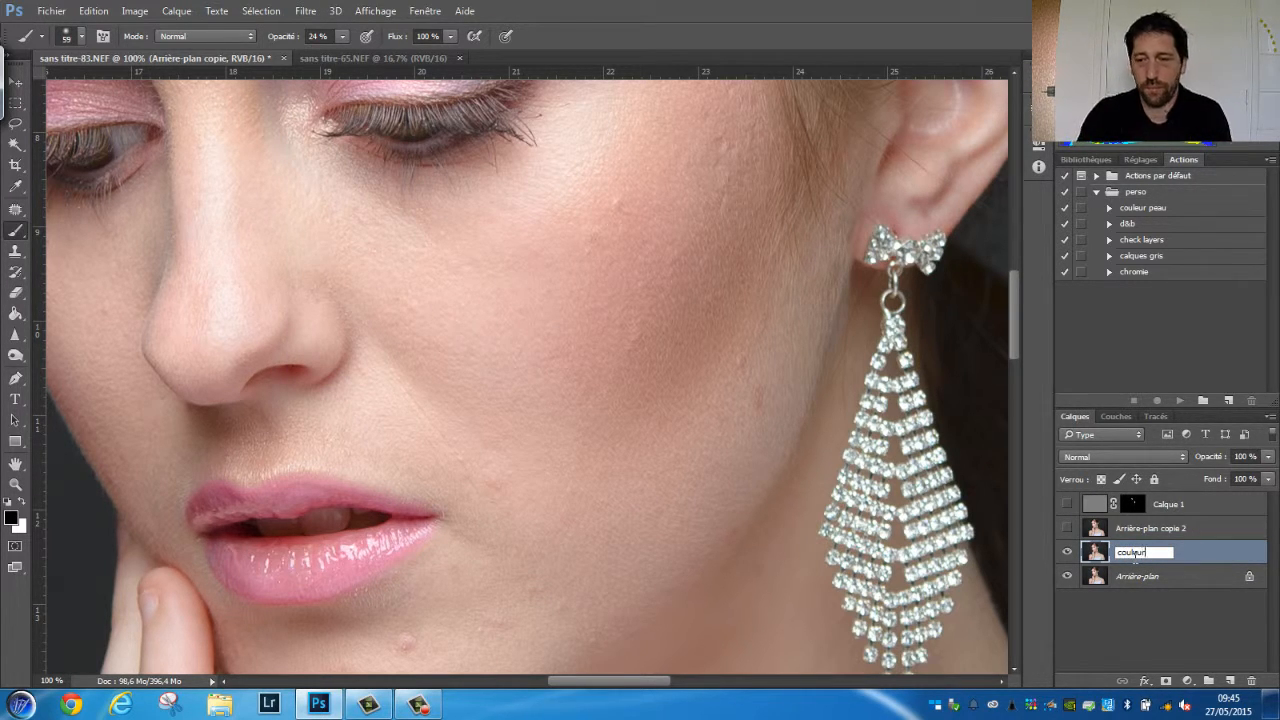
{"action": "double_click", "coordinate": [1128, 528]}
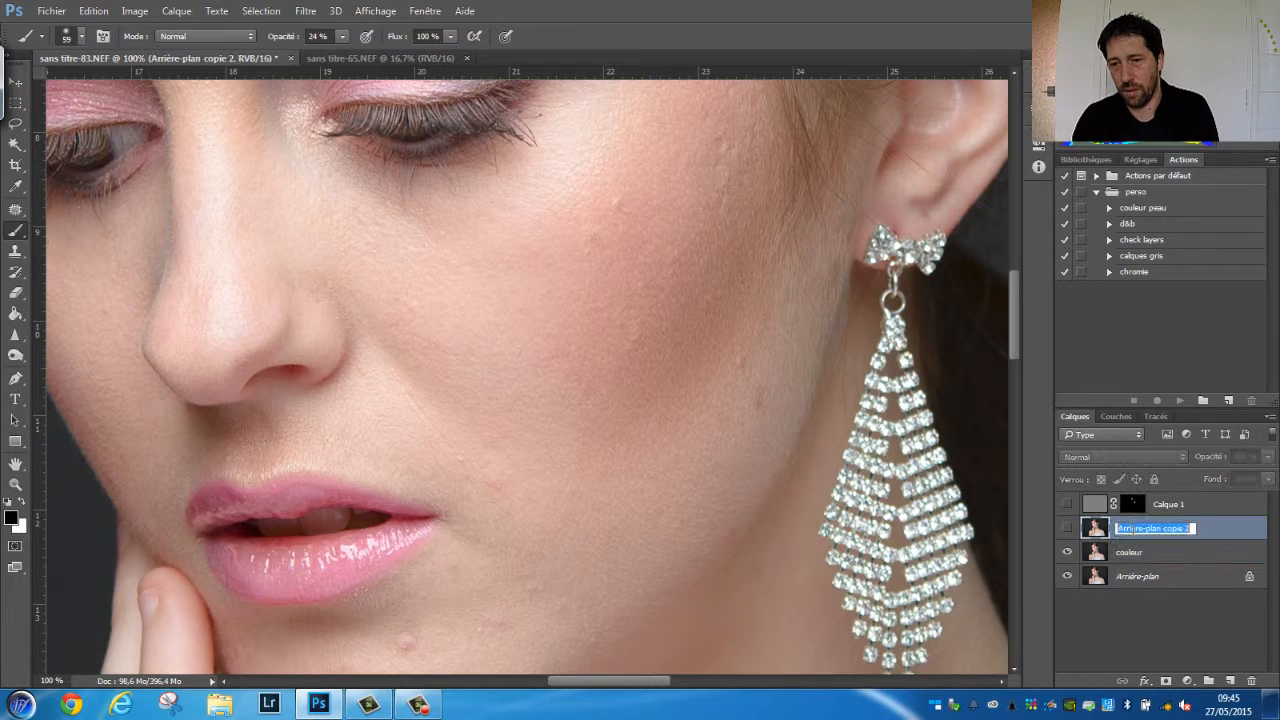
{"action": "type", "text": "texture"}
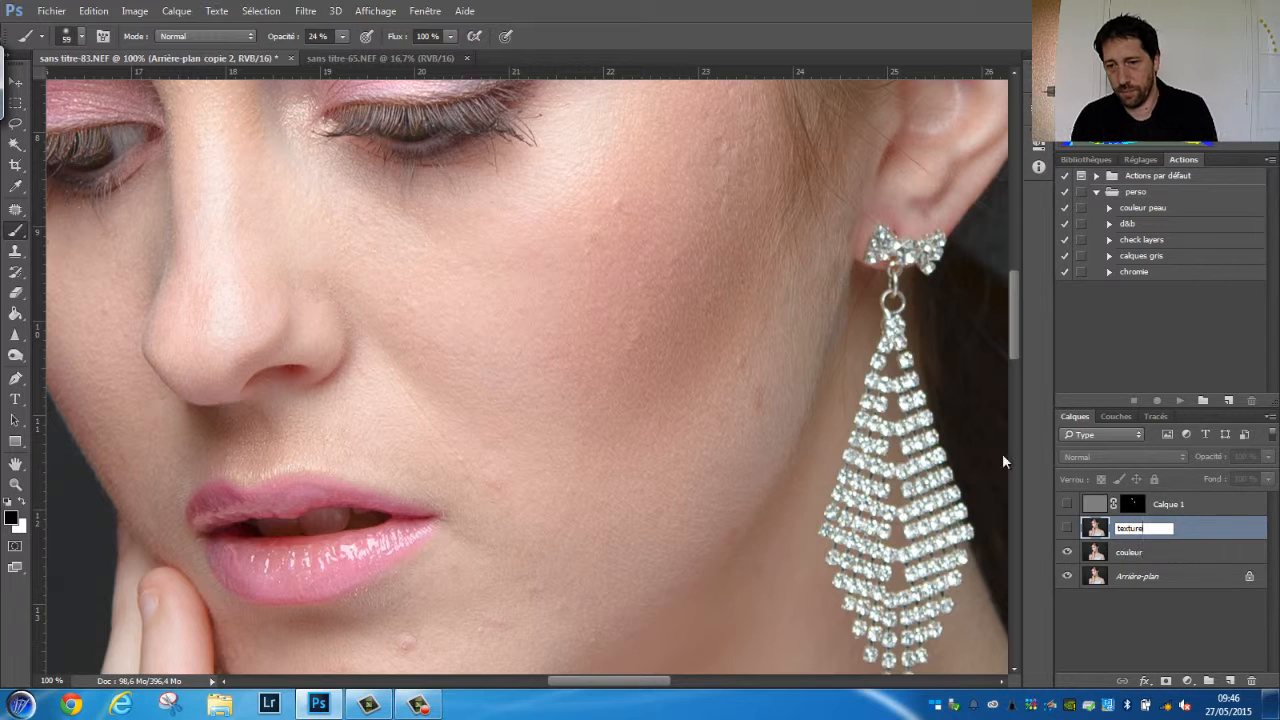
{"action": "key", "text": "Return"}
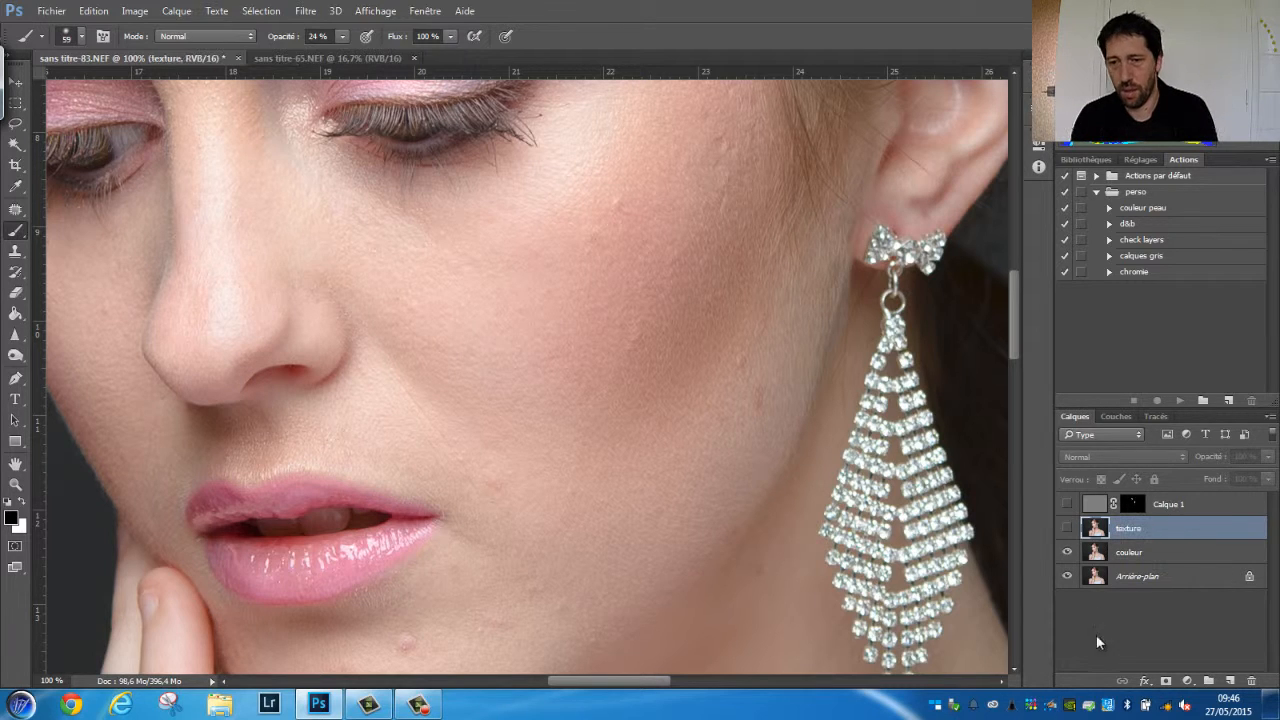
- Apply a Gaussian blur (Flou gaussien) with a 4.1-pixel radius to the couleur layer, softening the skin texture
{"action": "left_click", "coordinate": [1129, 555]}
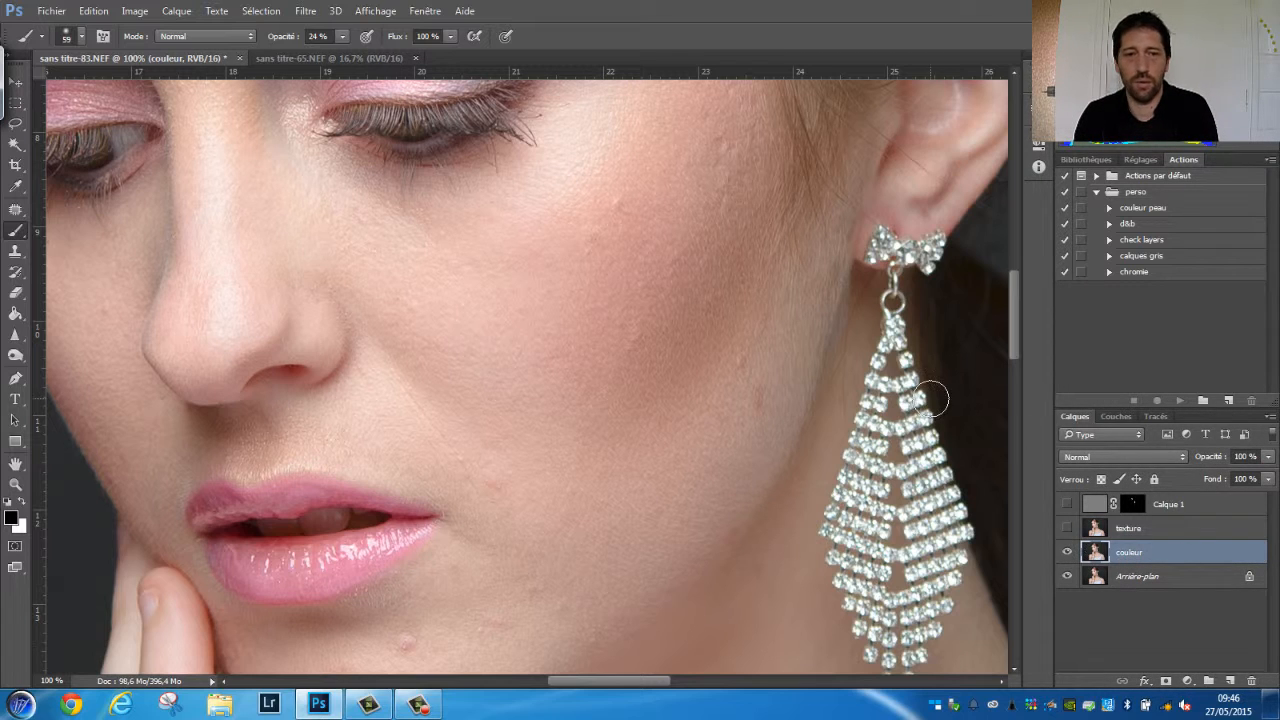
{"action": "left_click", "coordinate": [305, 11]}
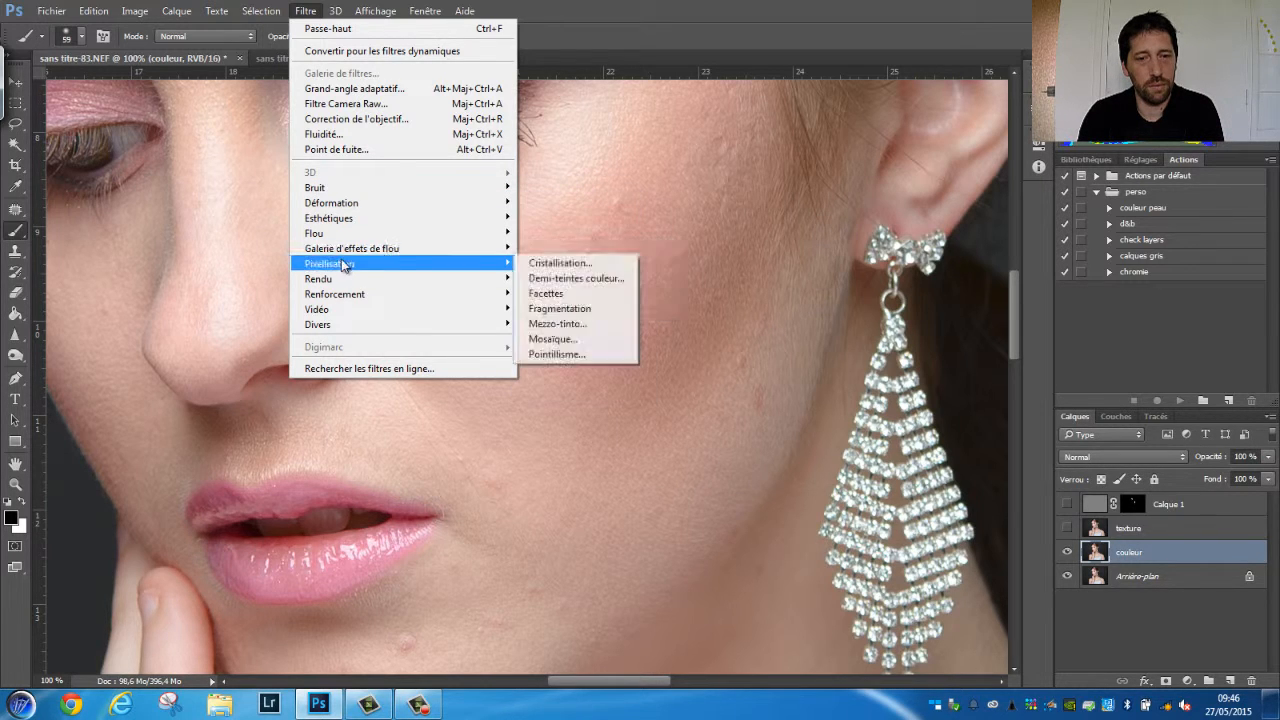
{"action": "mouse_move", "coordinate": [493, 242]}
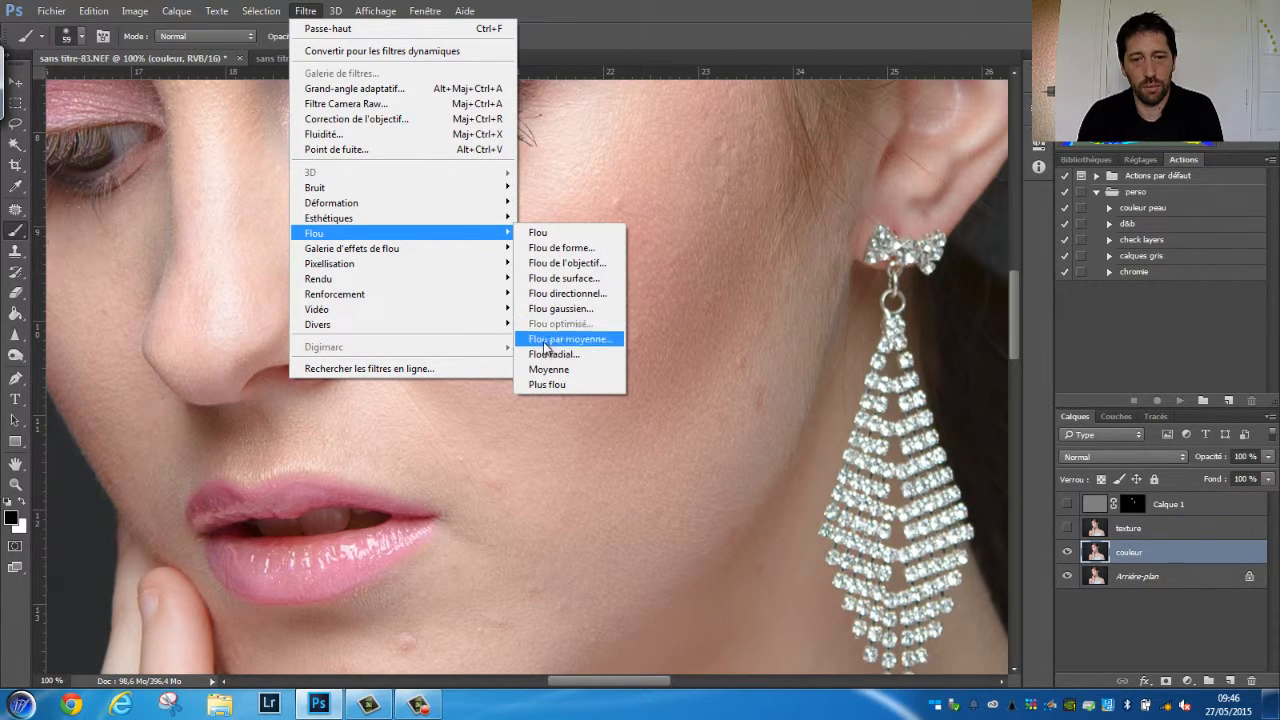
{"action": "left_click", "coordinate": [548, 308]}
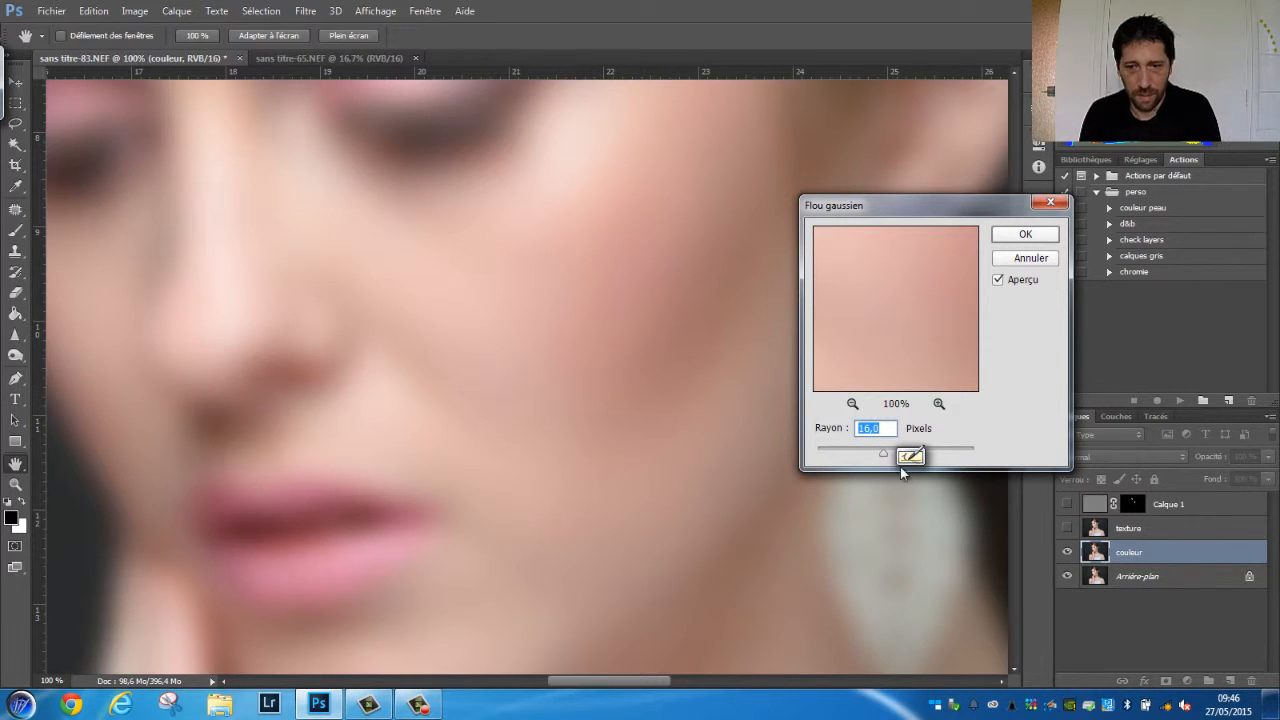
{"action": "left_click_drag", "start_coordinate": [884, 454], "coordinate": [853, 456]}
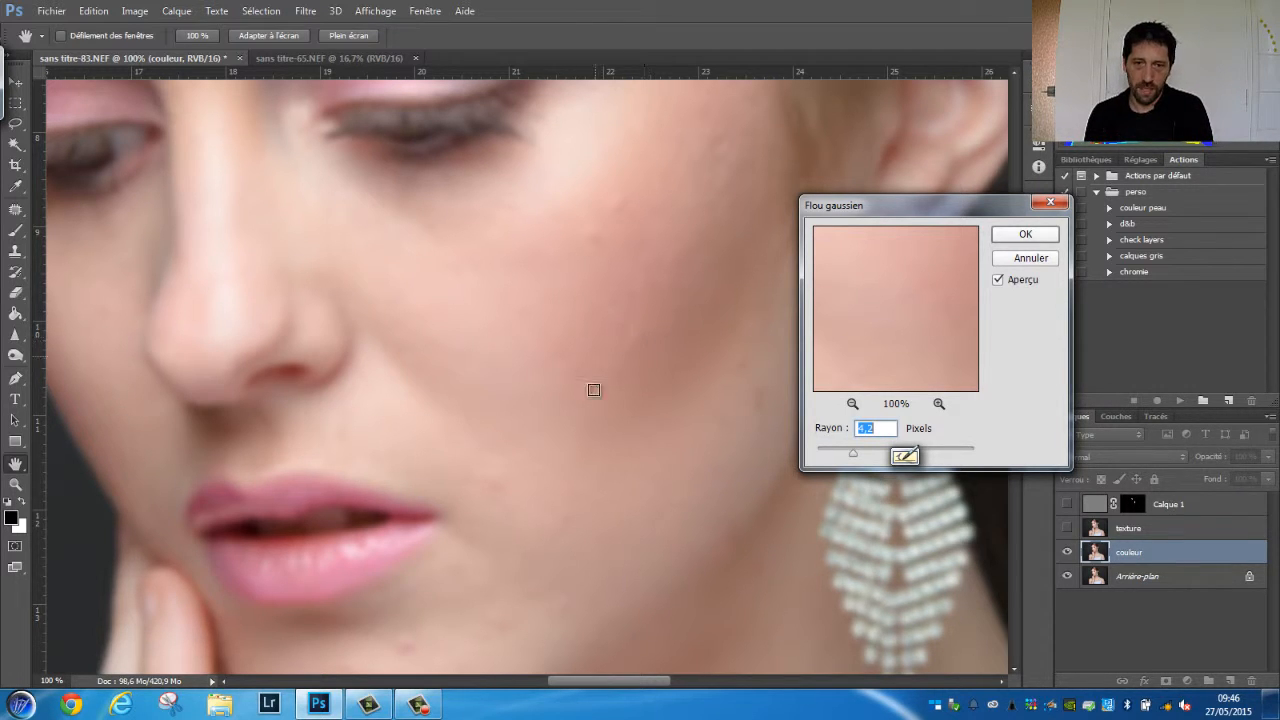
{"action": "left_click", "coordinate": [621, 214]}
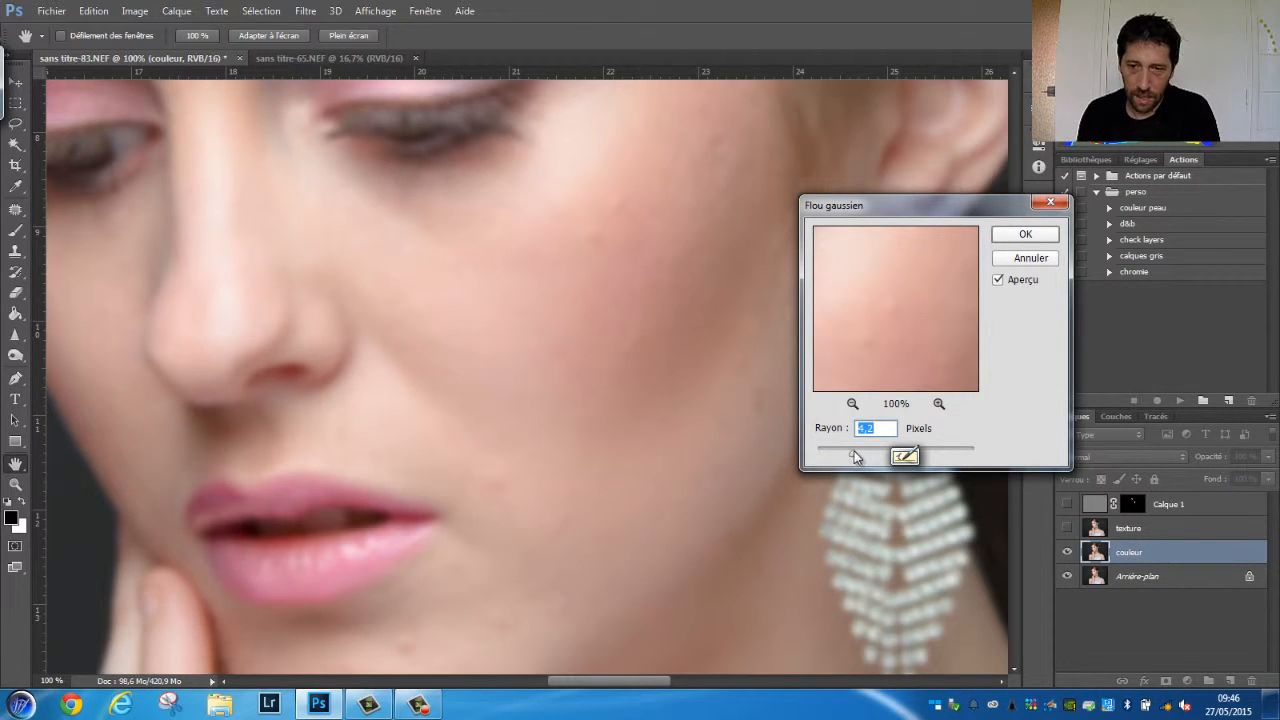
{"action": "left_click_drag", "start_coordinate": [855, 456], "coordinate": [852, 453]}
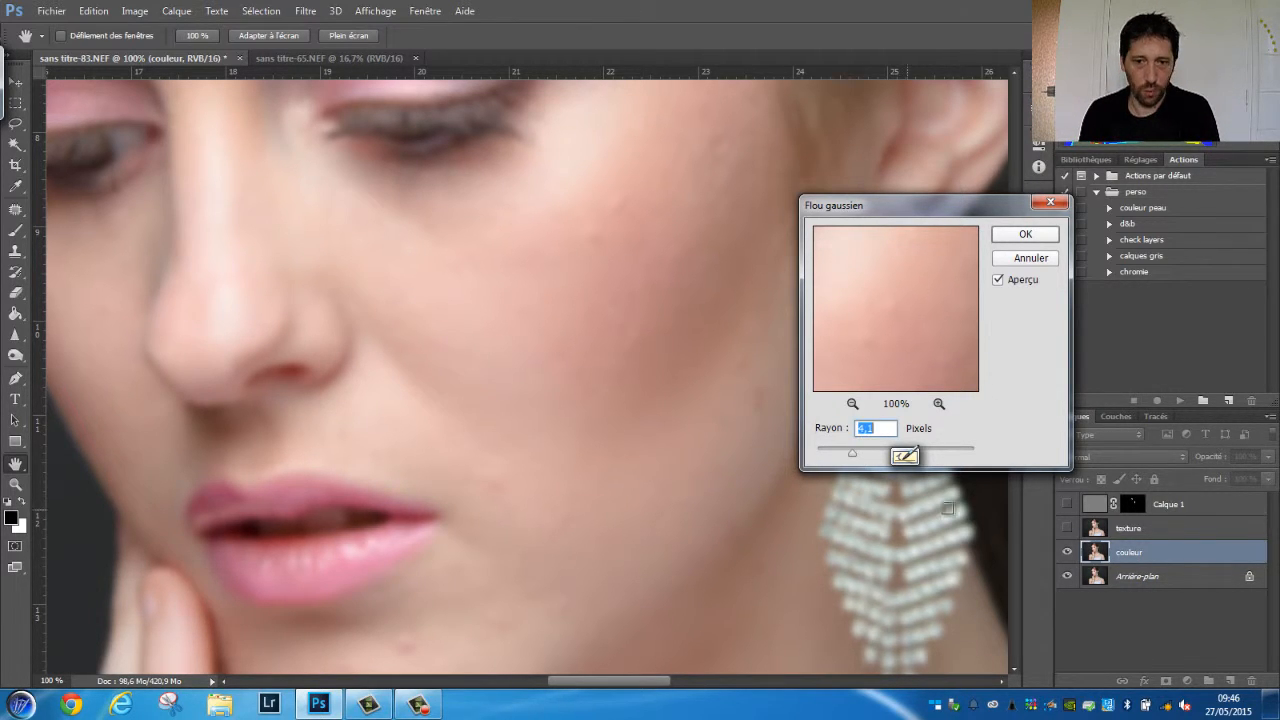
{"action": "left_click", "coordinate": [1013, 238]}
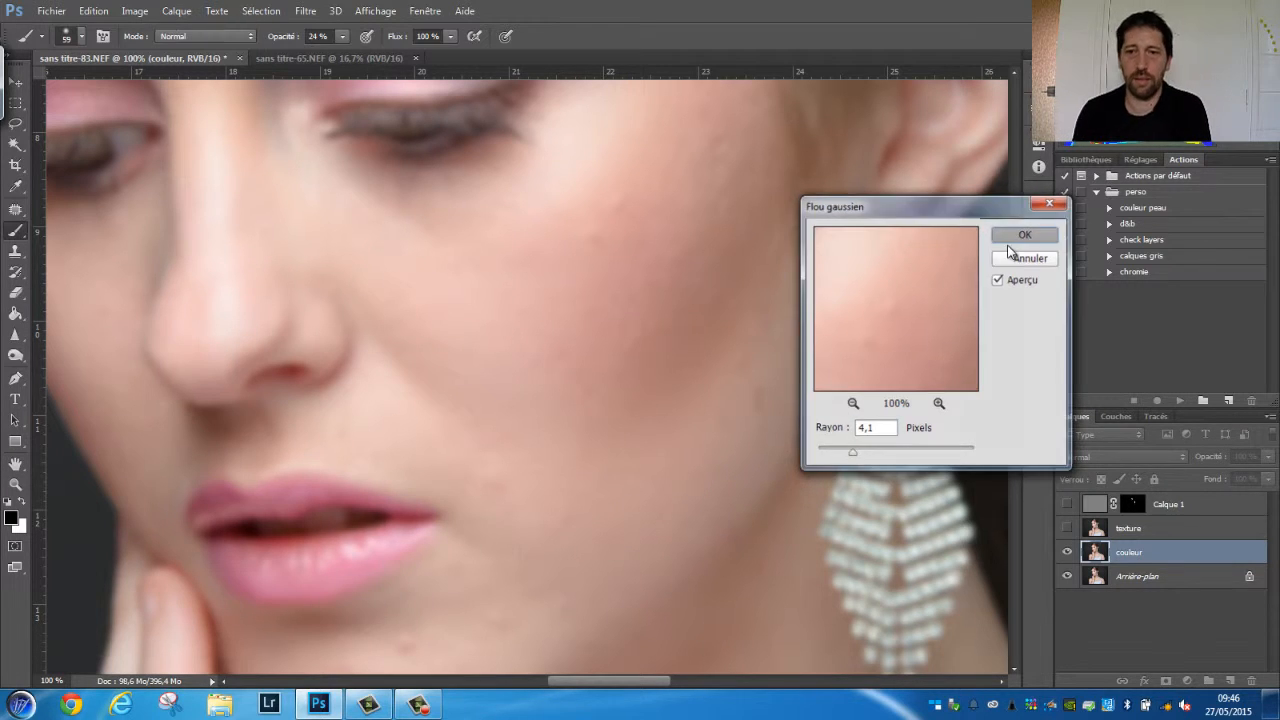
- Show the texture layer and use Appliquer une image on it with the couleur layer inverted, Addition operation, scale 2 and offset 0
{"action": "left_click", "coordinate": [1067, 528]}
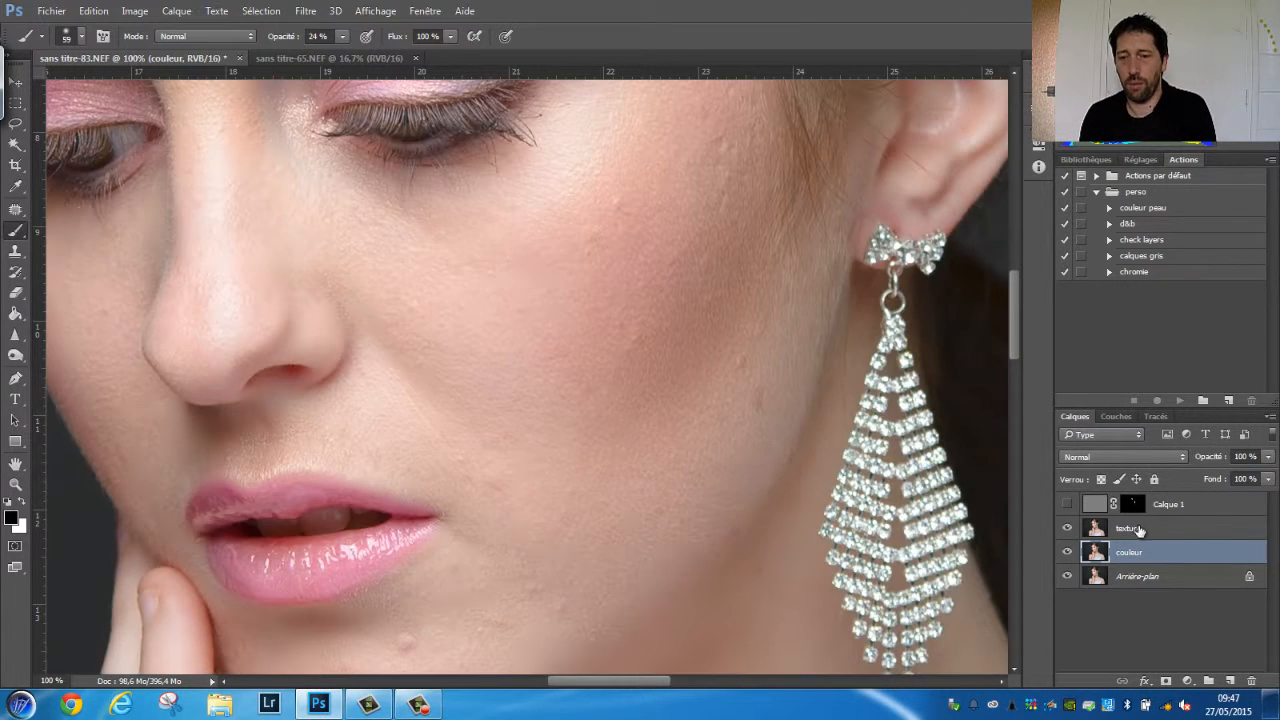
{"action": "left_click", "coordinate": [1138, 530]}
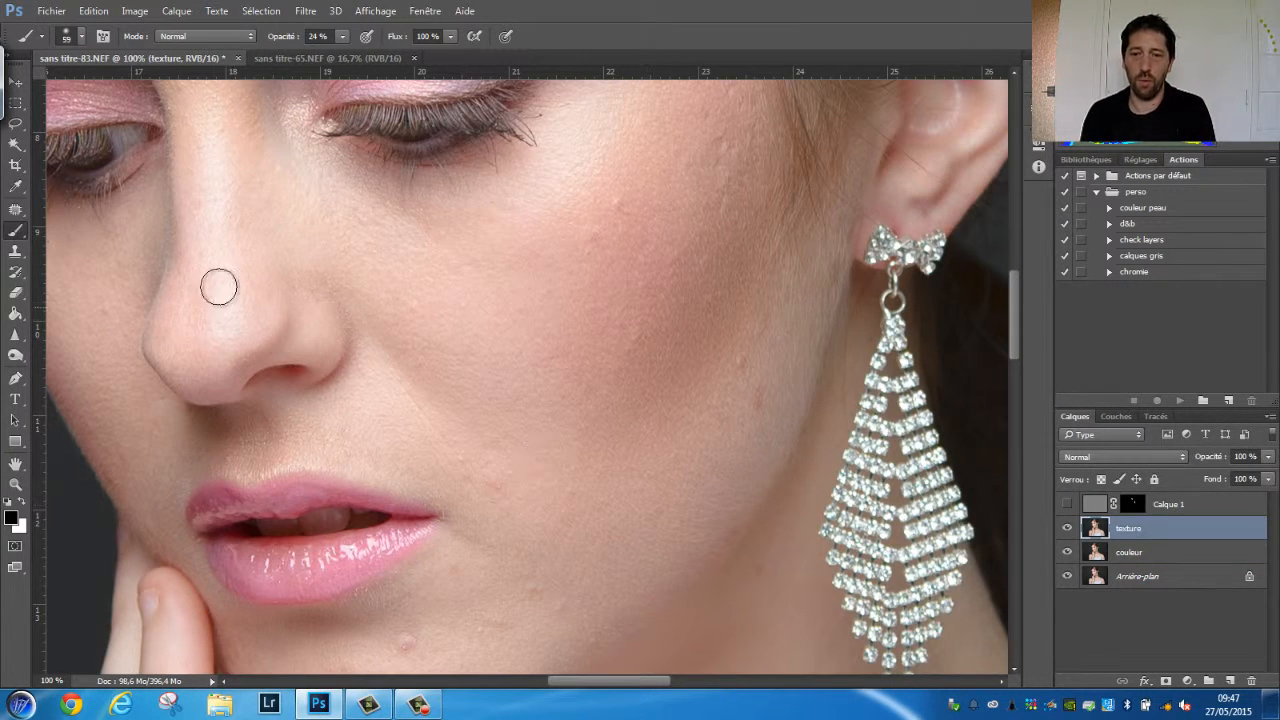
{"action": "left_click", "coordinate": [136, 12]}
{"action": "left_click", "coordinate": [152, 241]}
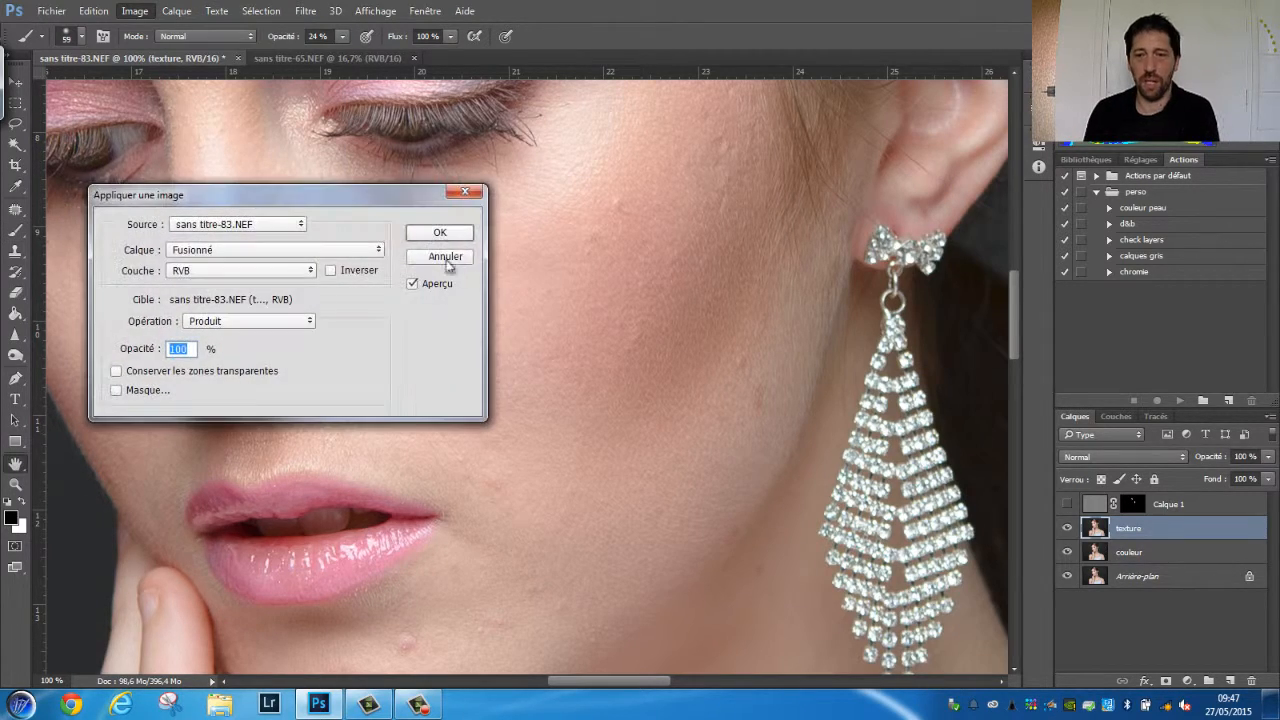
{"action": "left_click", "coordinate": [250, 252]}
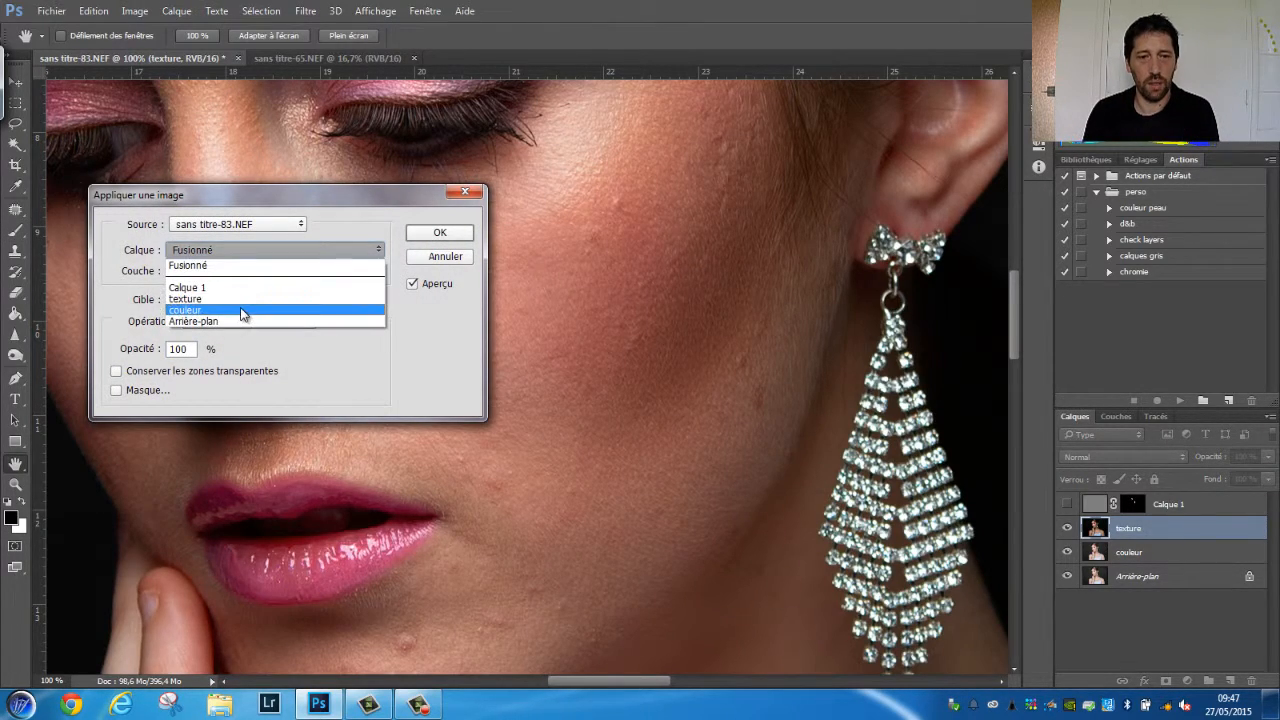
{"action": "left_click", "coordinate": [245, 311]}
{"action": "left_click", "coordinate": [331, 271]}
{"action": "left_click", "coordinate": [215, 321]}
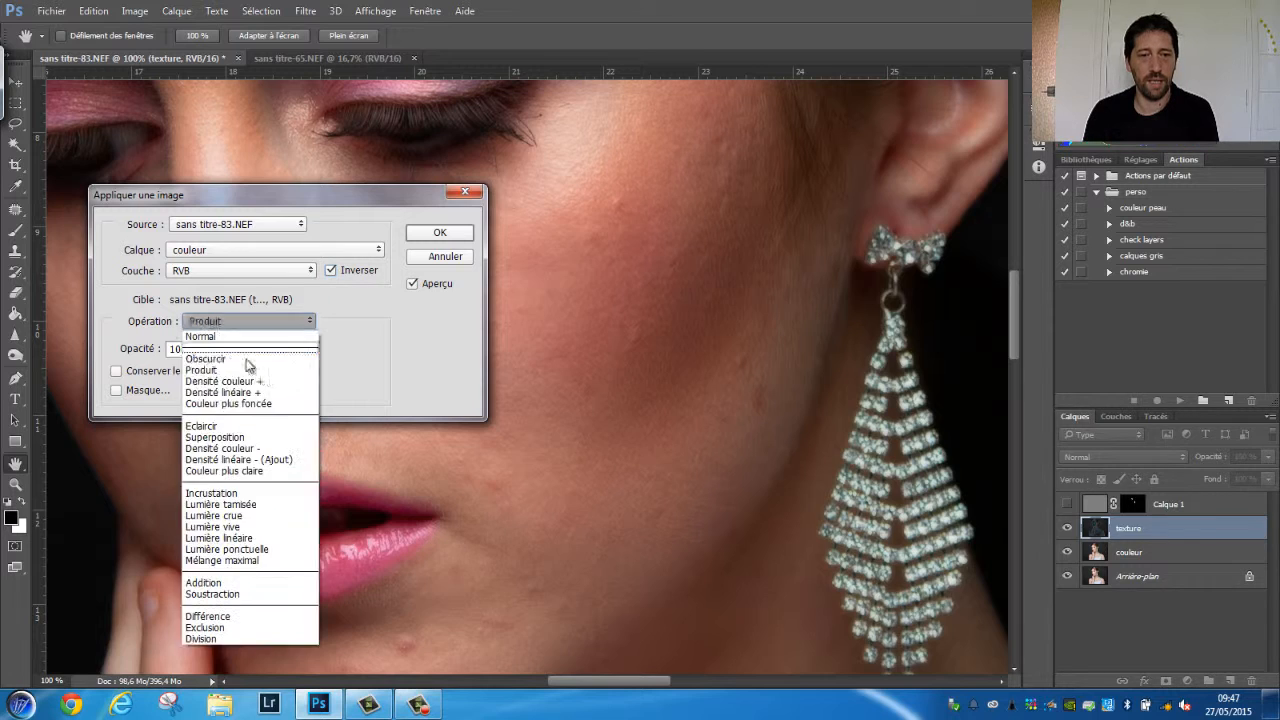
{"action": "left_click", "coordinate": [232, 580]}
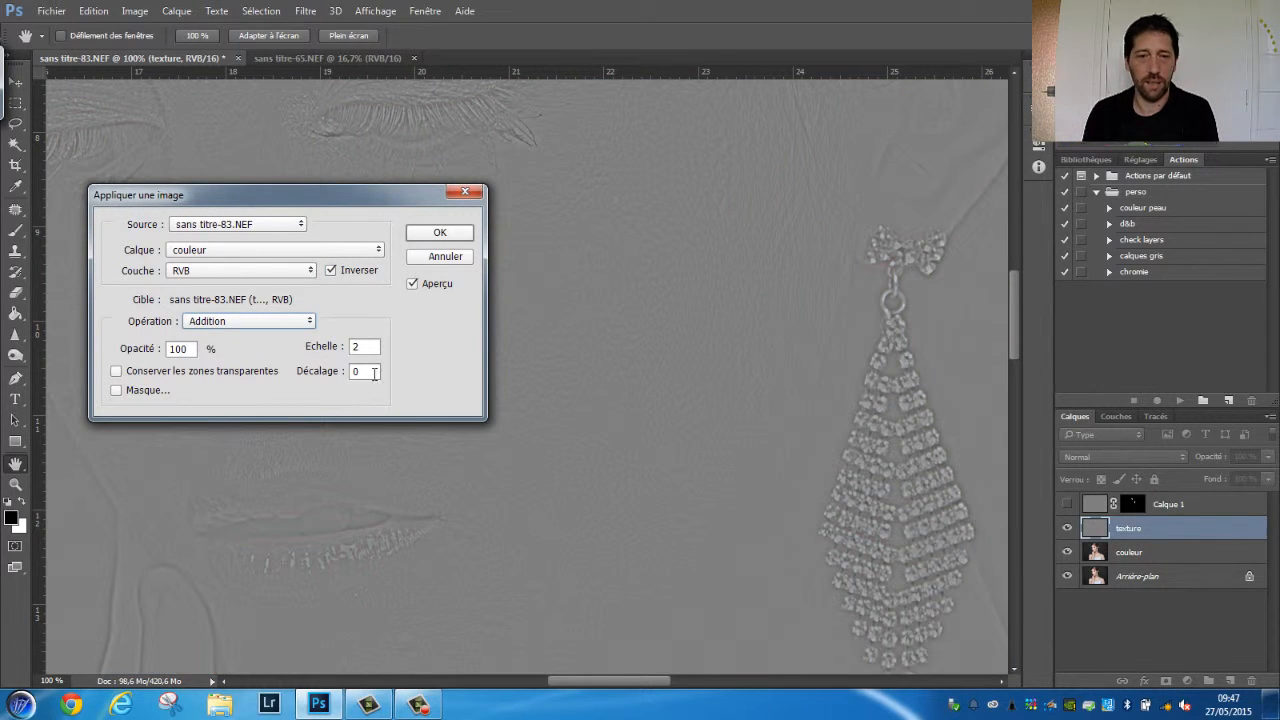
{"action": "left_click", "coordinate": [440, 232]}
{"action": "key", "text": "b"}
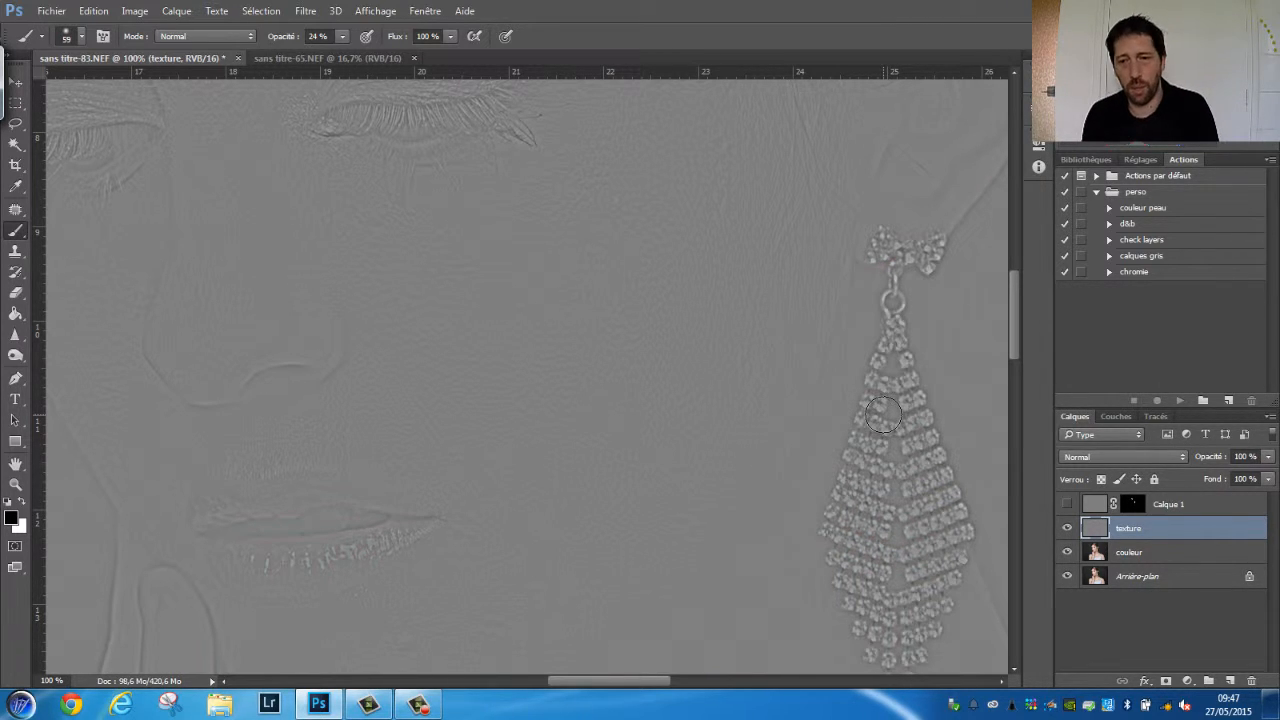
- Set the texture layer's blend mode to Lumière linéaire, then group the texture and couleur layers together
{"action": "left_click", "coordinate": [1103, 458]}
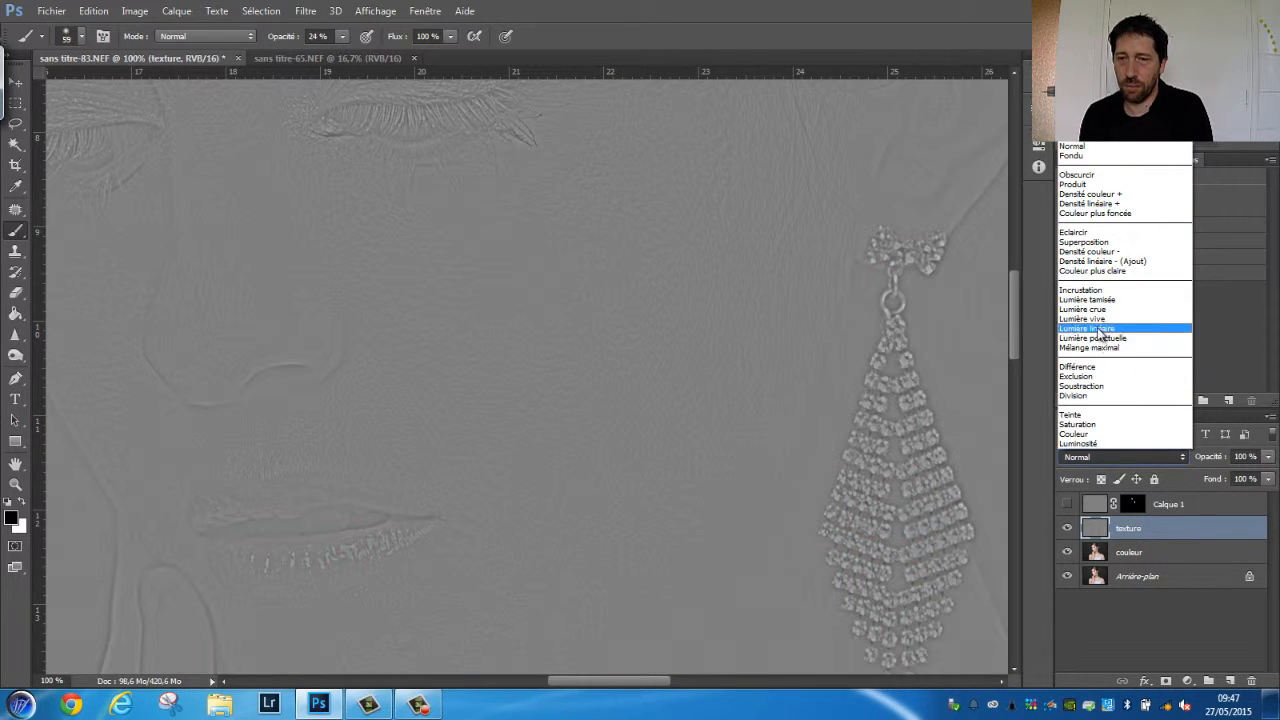
{"action": "left_click", "coordinate": [1087, 328]}
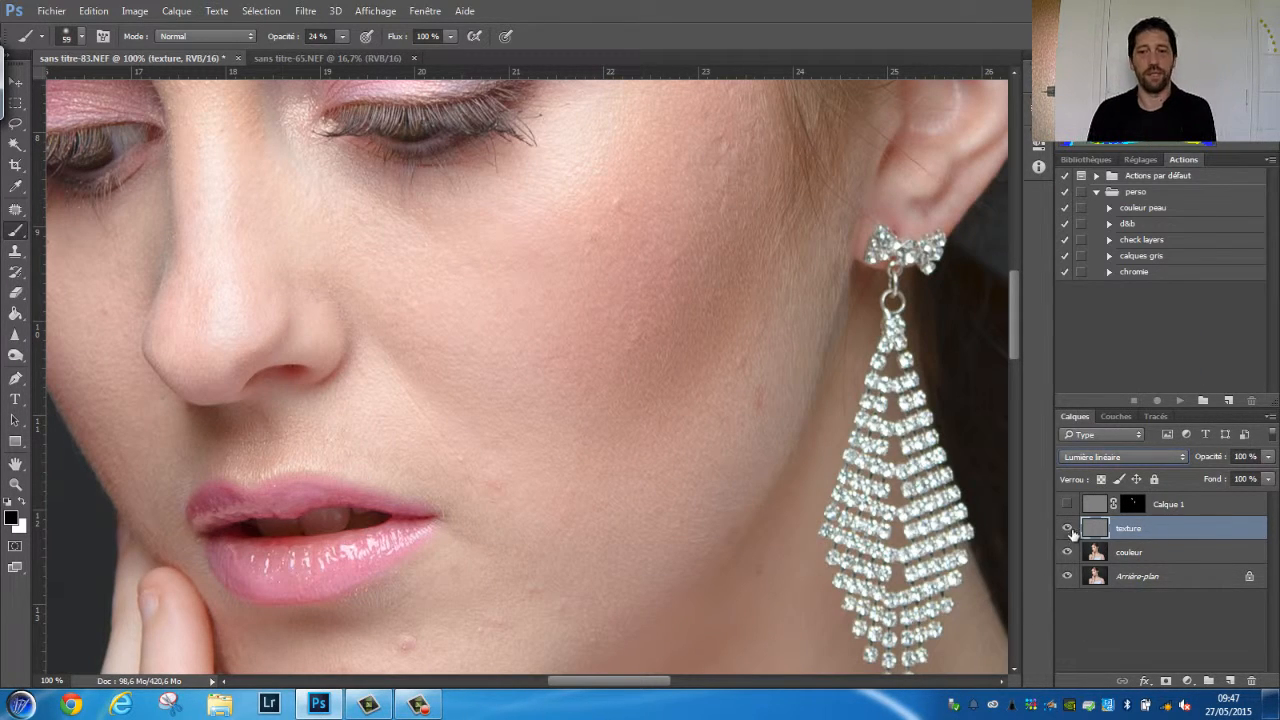
{"action": "left_click", "coordinate": [1190, 551], "text": "shift"}
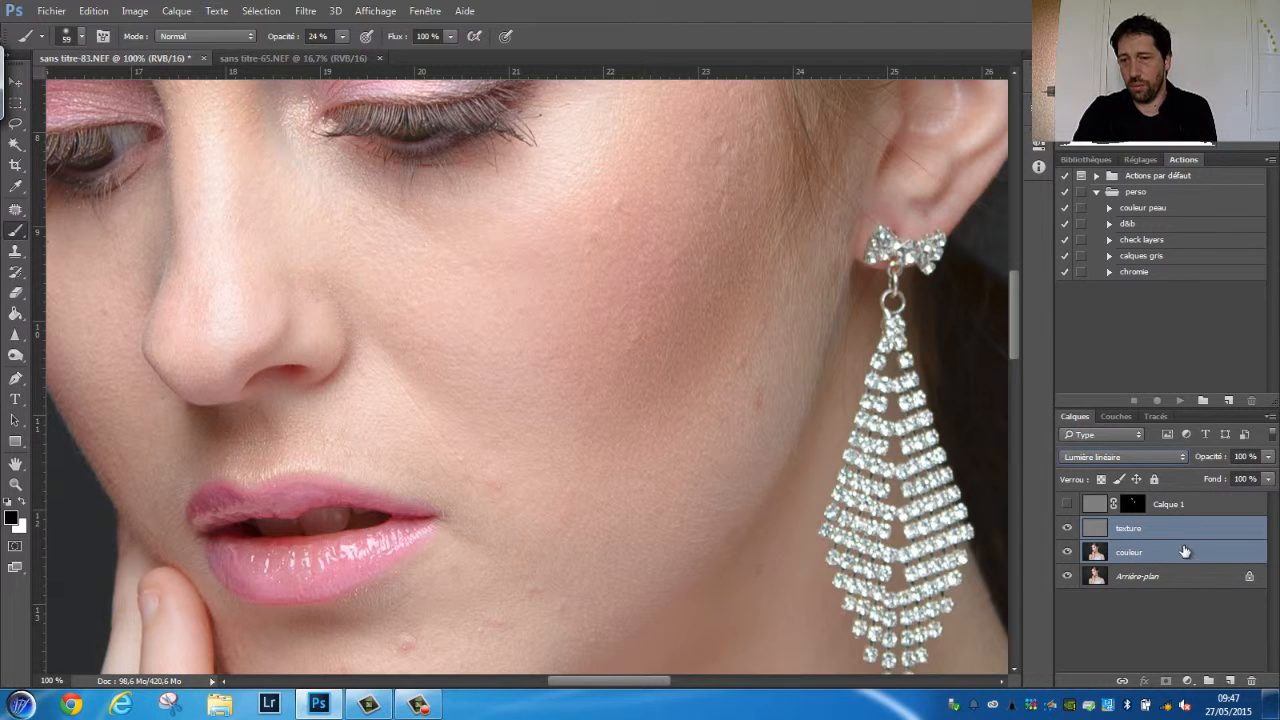
{"action": "left_click_drag", "start_coordinate": [1190, 551], "coordinate": [1208, 680]}
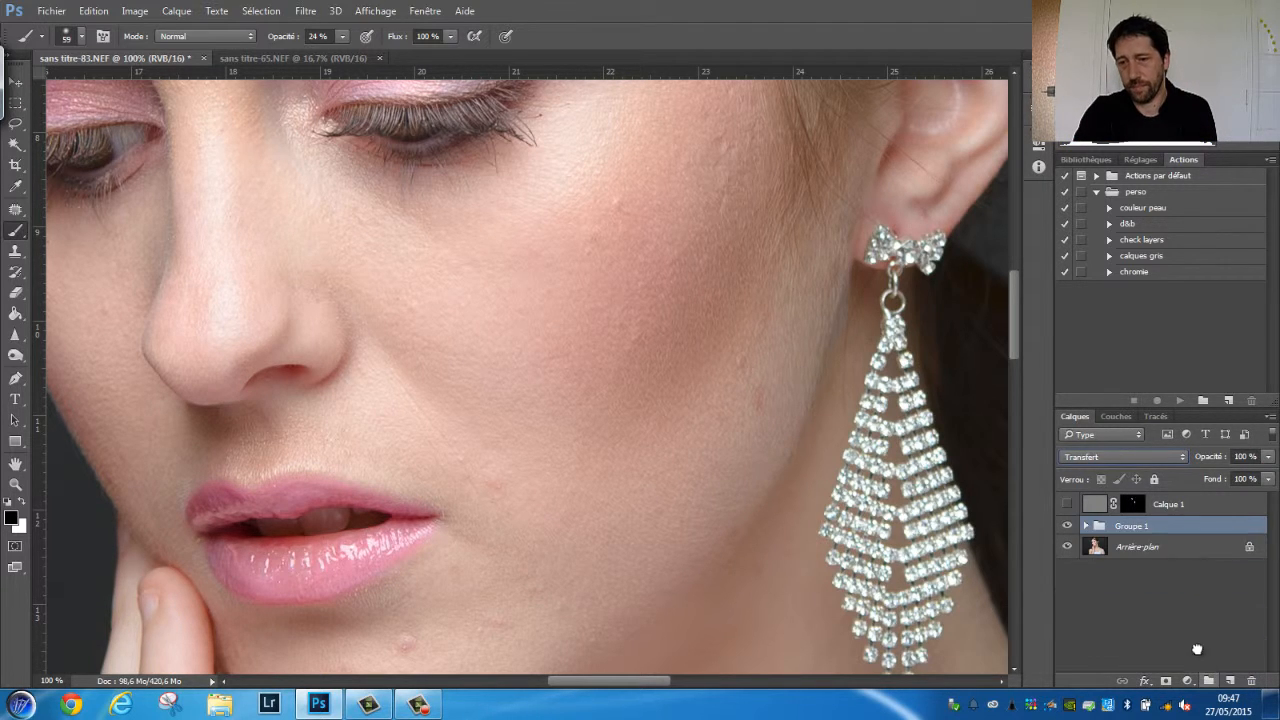
{"action": "left_click", "coordinate": [1087, 527]}
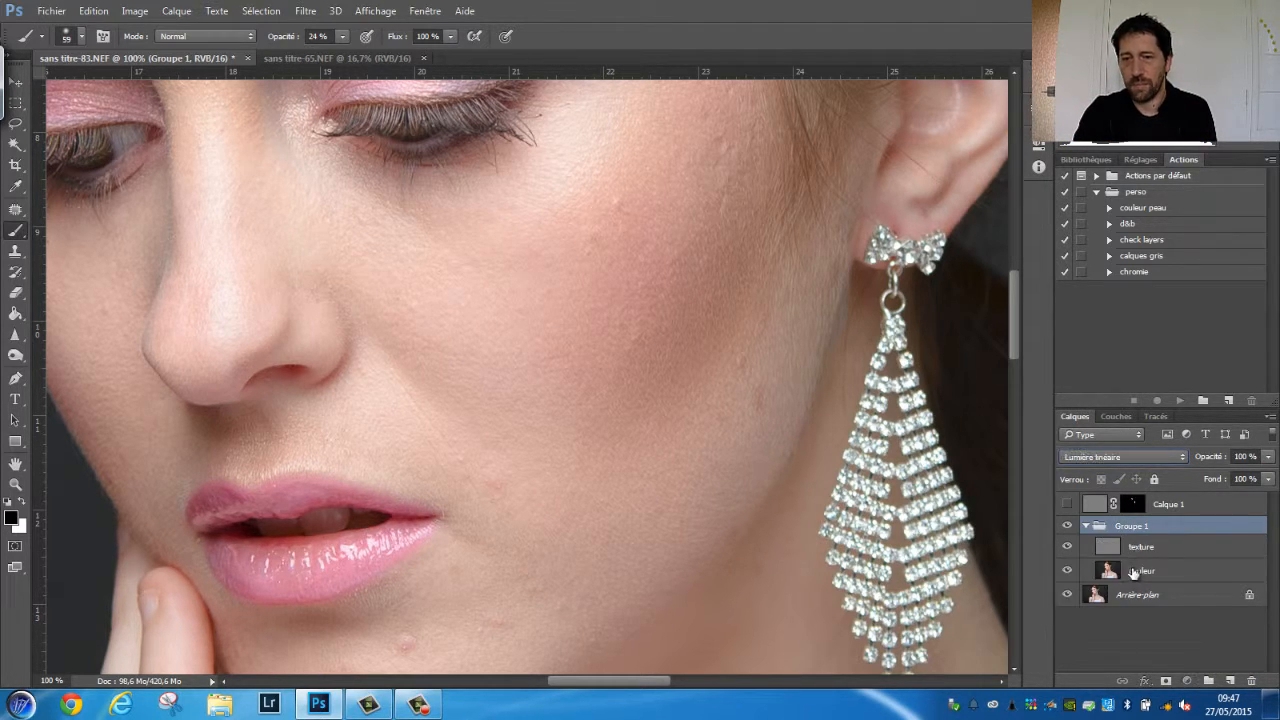
- Duplicate the texture layer inside the group to strengthen the skin and eye detail
{"action": "left_click", "coordinate": [1135, 550]}
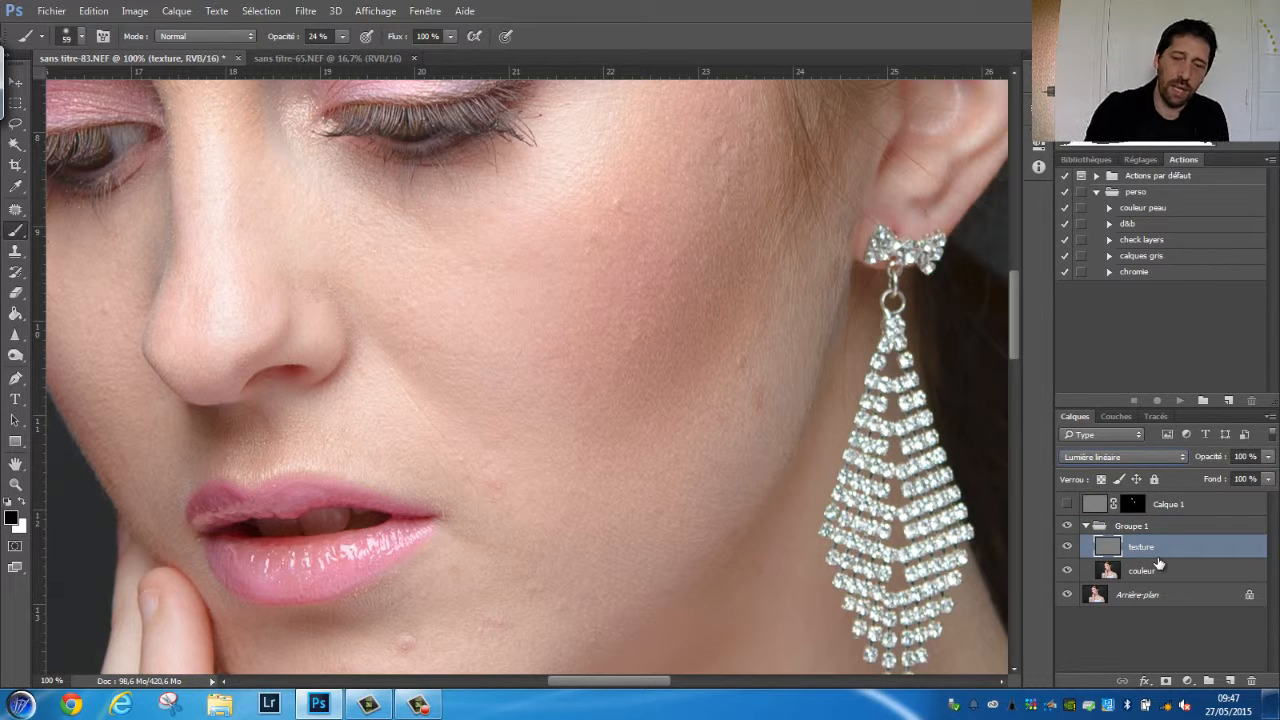
{"action": "key", "text": "ctrl+j"}
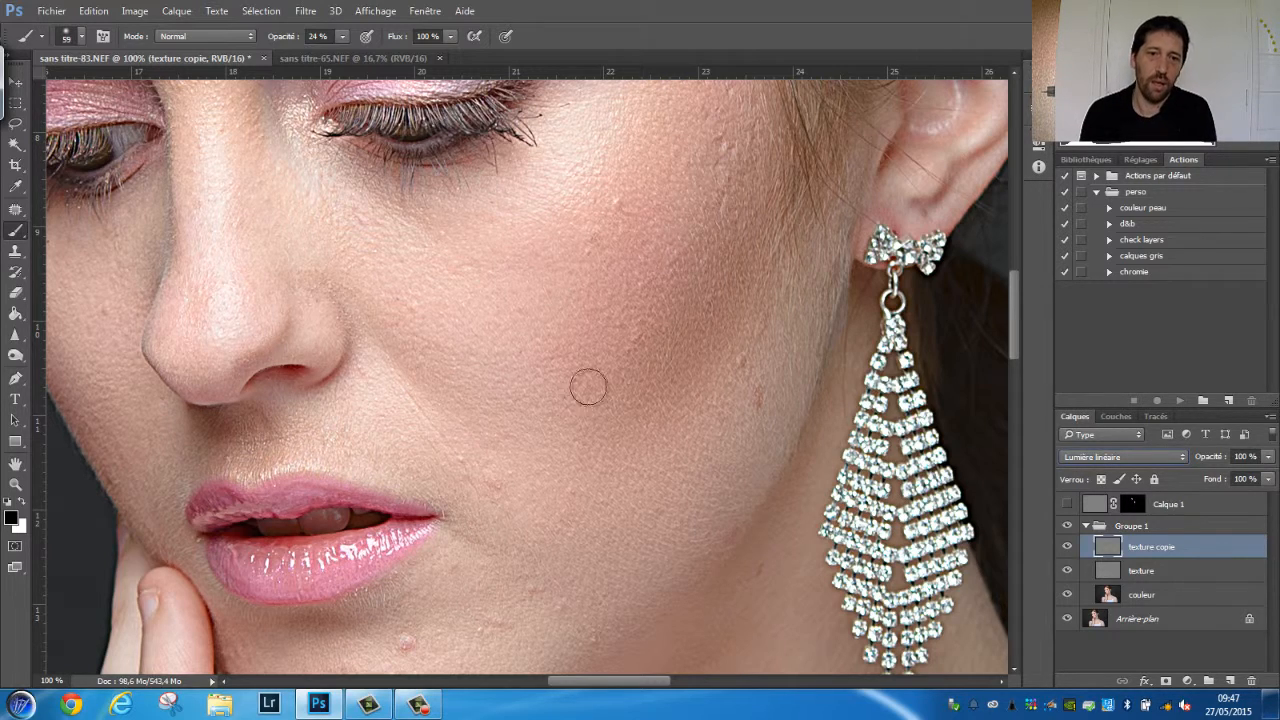
{"action": "scroll", "coordinate": [435, 335], "scroll_direction": "up", "scroll_amount": 3}
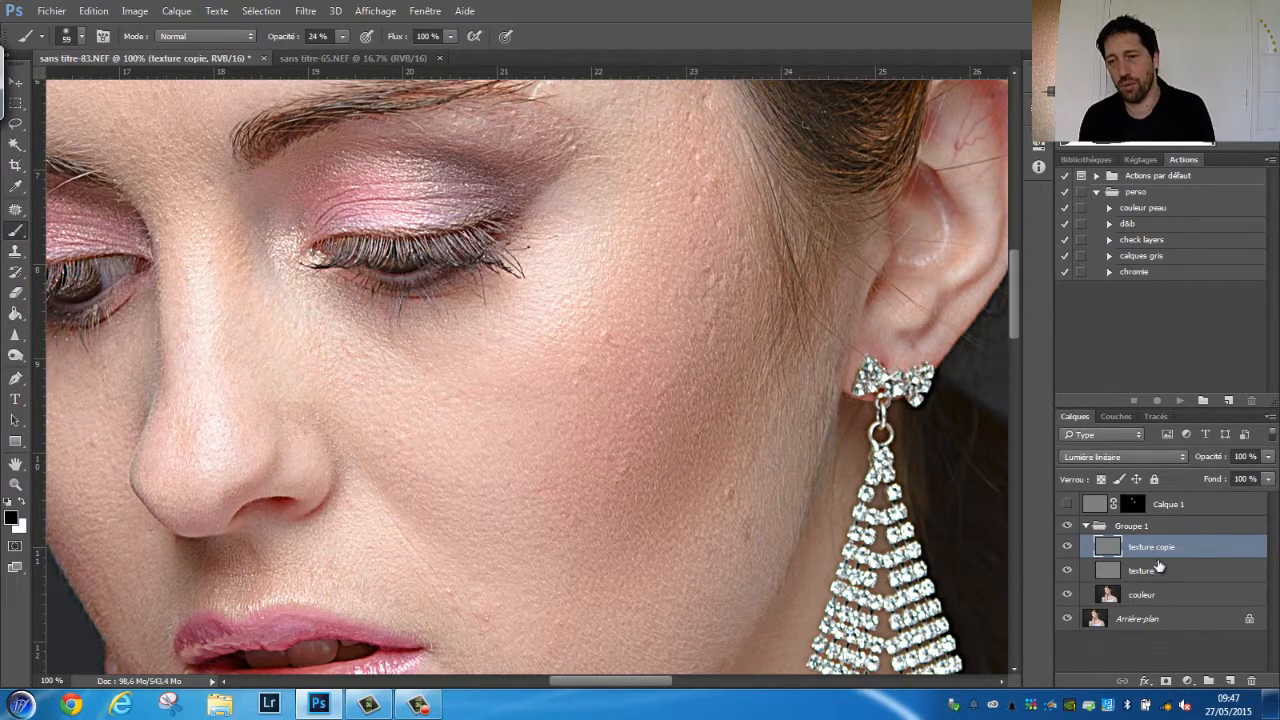
- Clip the duplicated texture layer to the original texture layer and set its blend mode to Normal
{"action": "right_click", "coordinate": [1148, 552]}
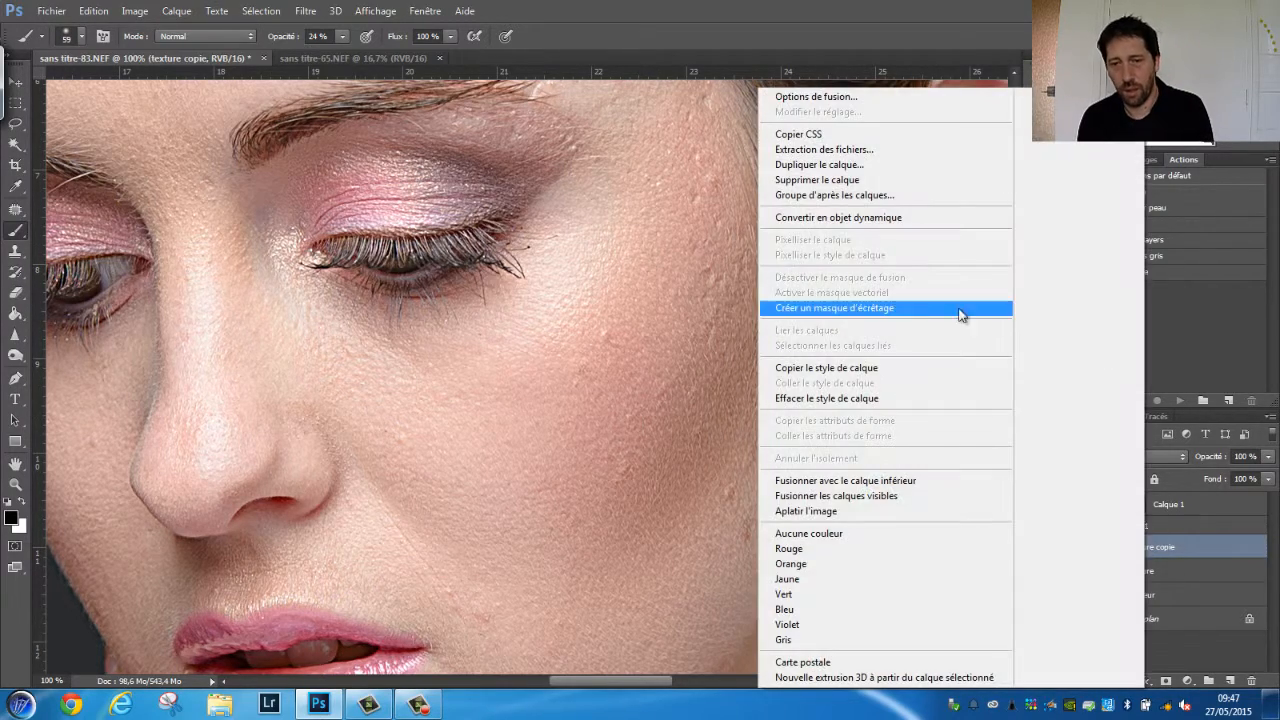
{"action": "left_click", "coordinate": [866, 308]}
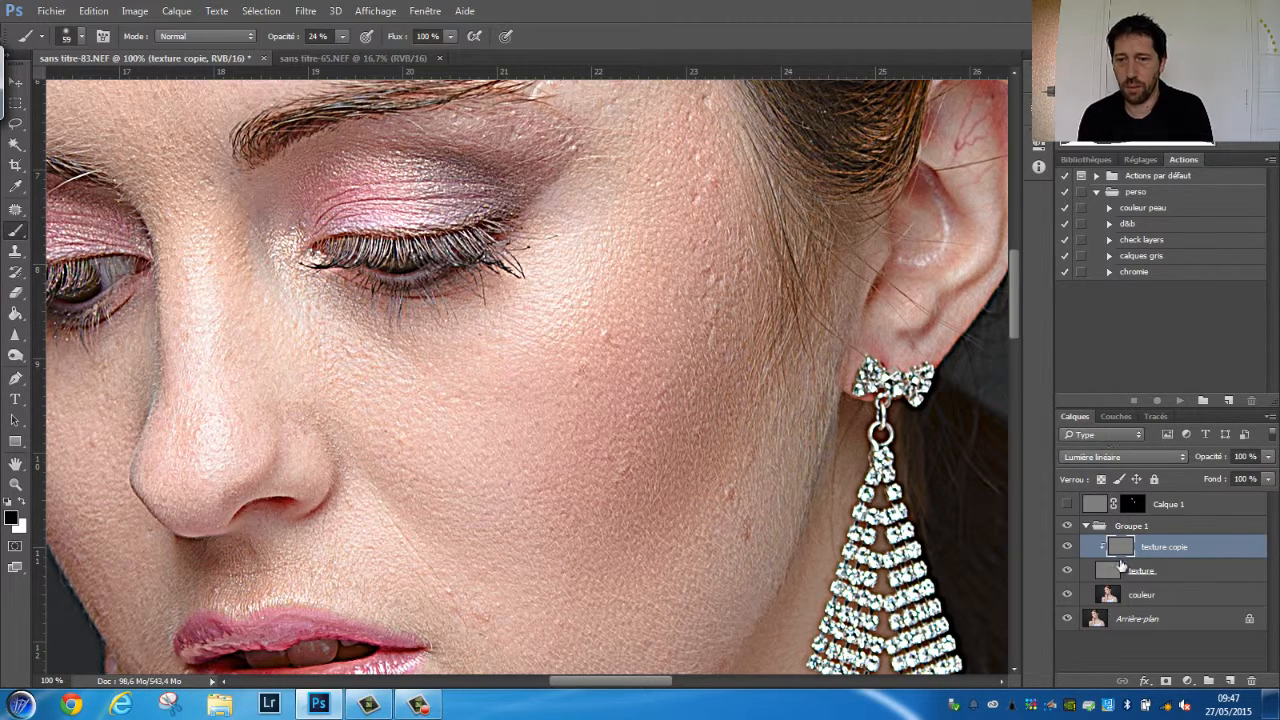
{"action": "left_click", "coordinate": [1113, 457]}
{"action": "left_click", "coordinate": [1109, 153]}
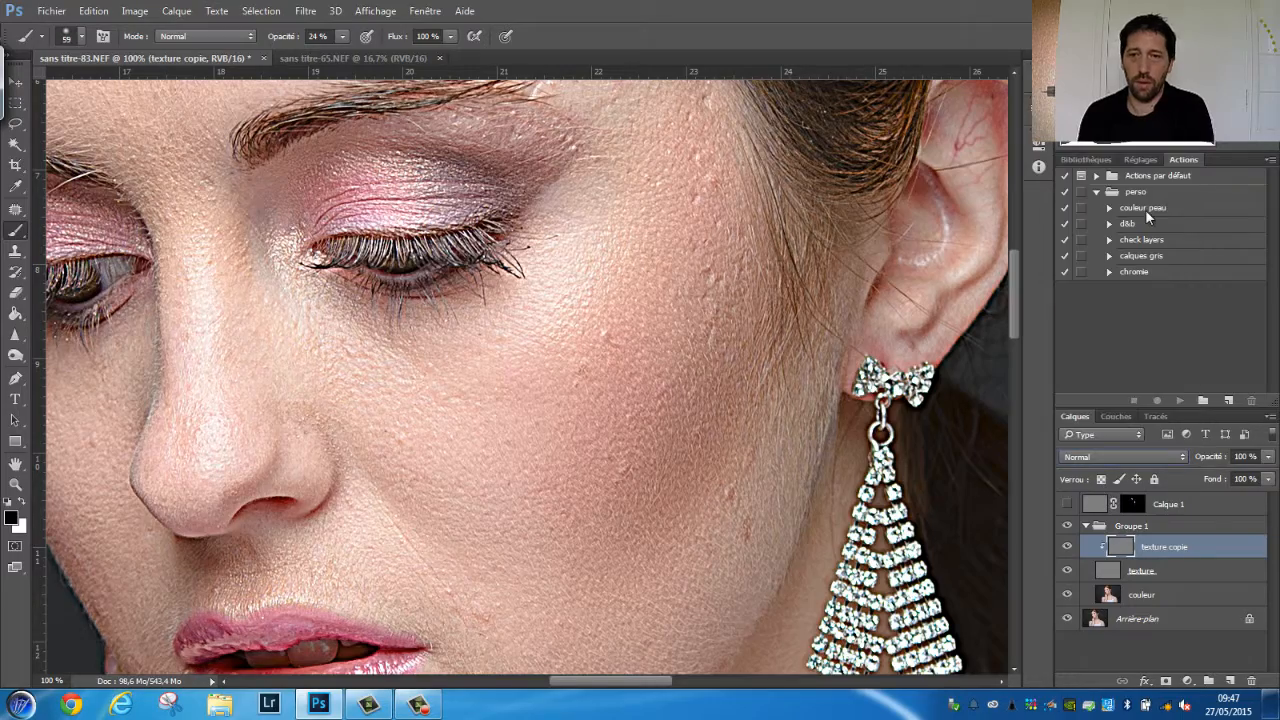
{"action": "left_click", "coordinate": [1274, 705]}
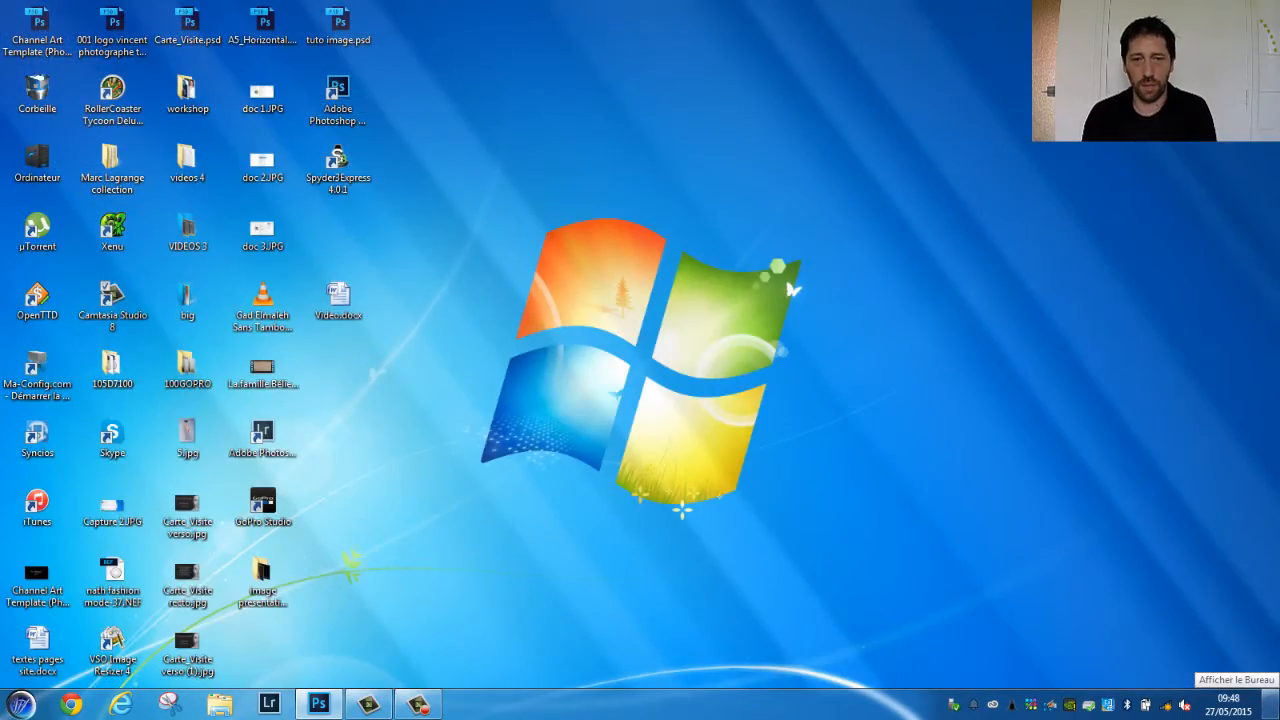
{"action": "left_click", "coordinate": [1274, 705]}
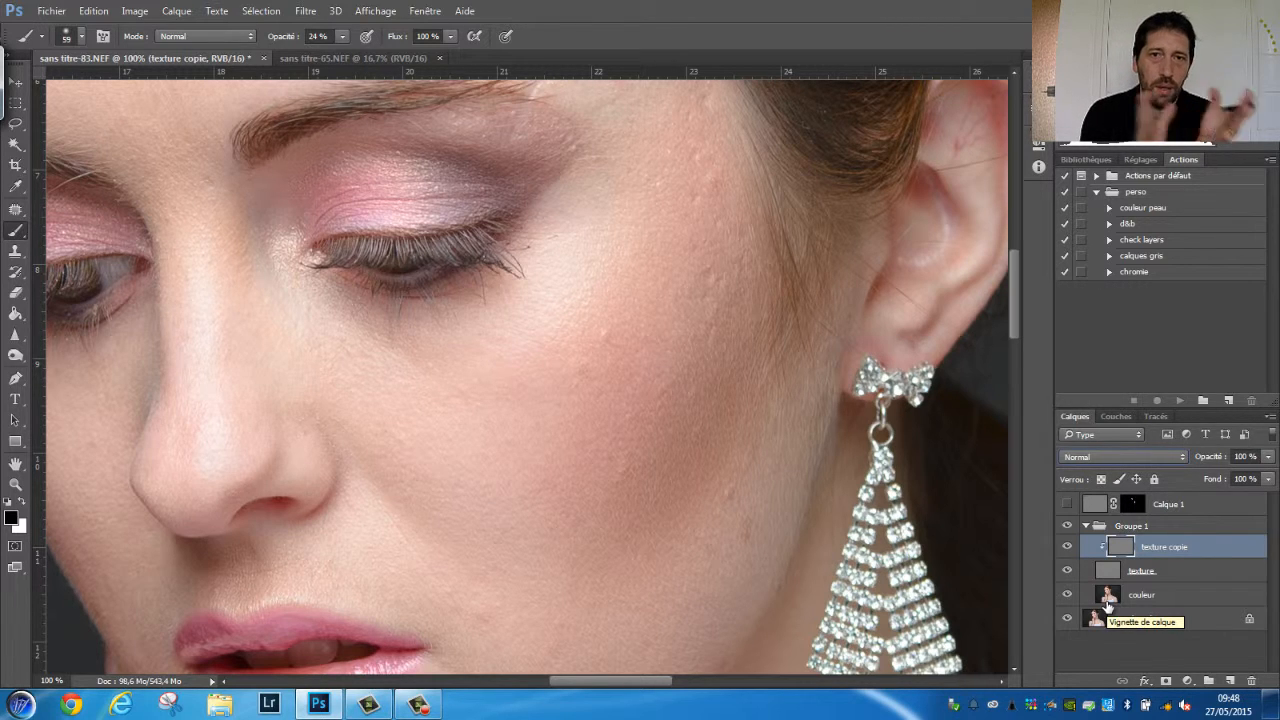
- Add a Courbes adjustment above the texture copy with an S-shaped curve (190 to 211, 59 to 29) and clip it to the texture layers
{"action": "left_click", "coordinate": [1187, 681]}
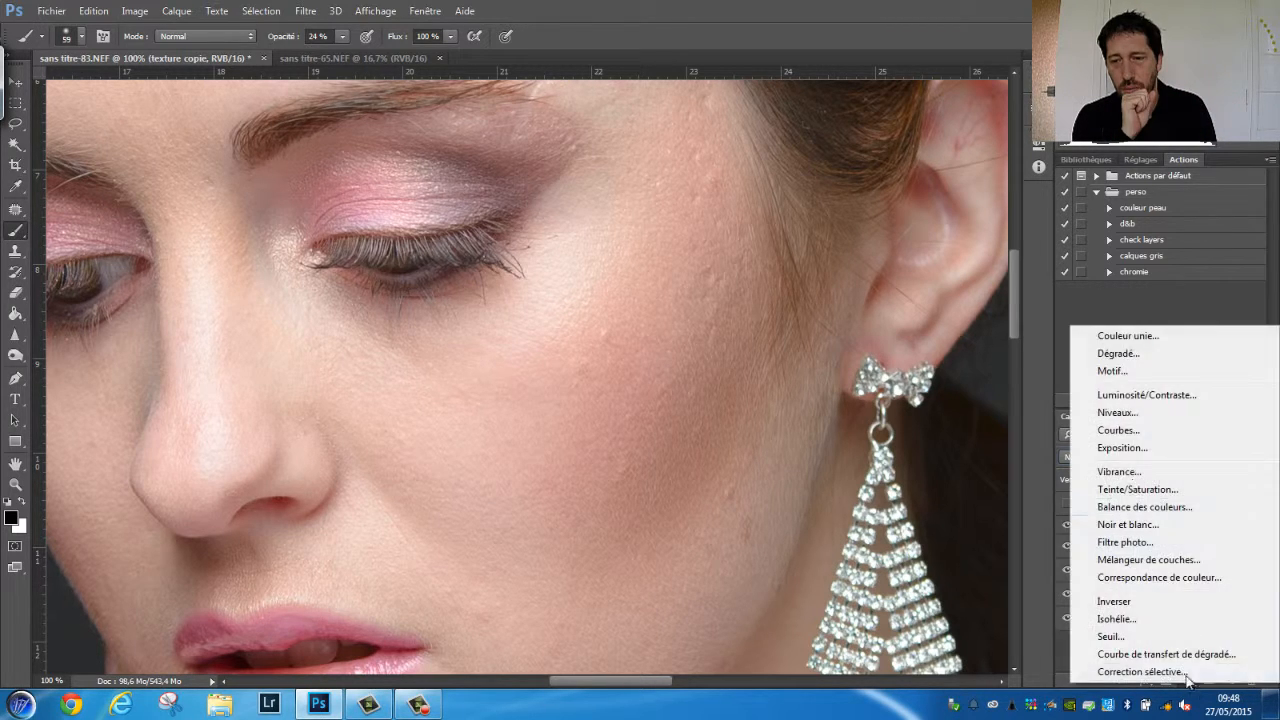
{"action": "left_click", "coordinate": [1115, 430]}
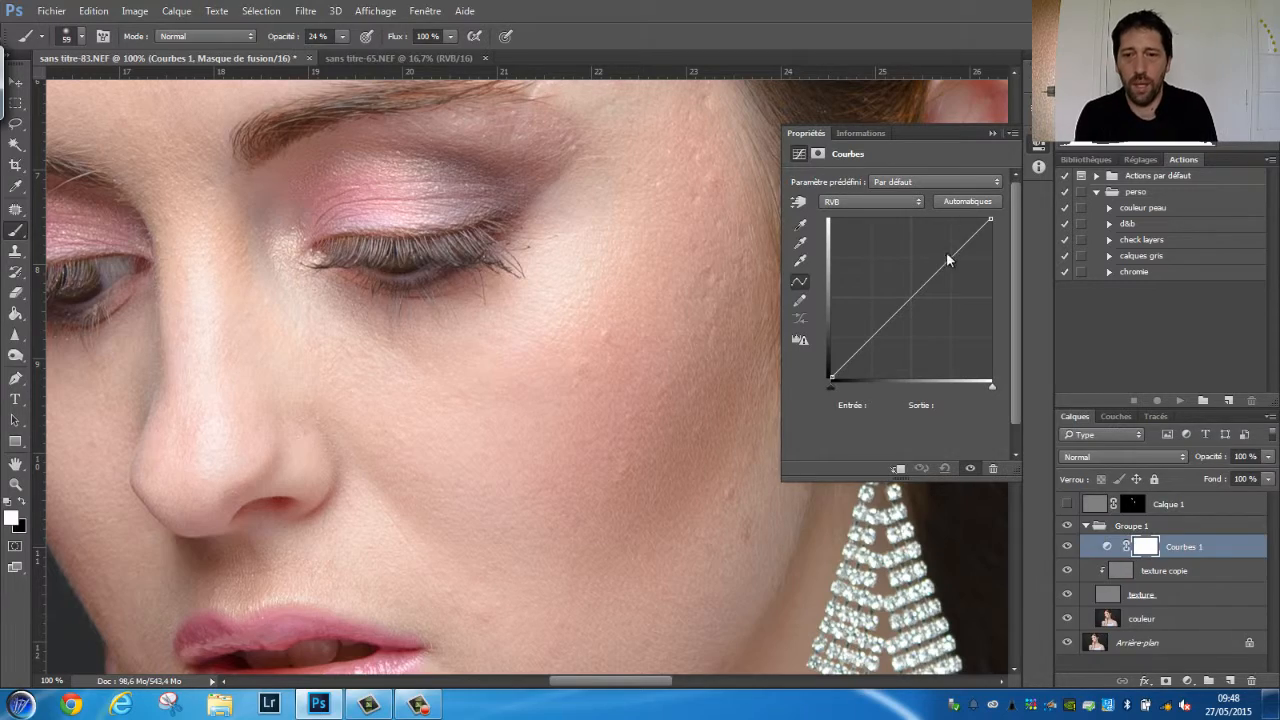
{"action": "left_click_drag", "start_coordinate": [947, 262], "coordinate": [950, 245]}
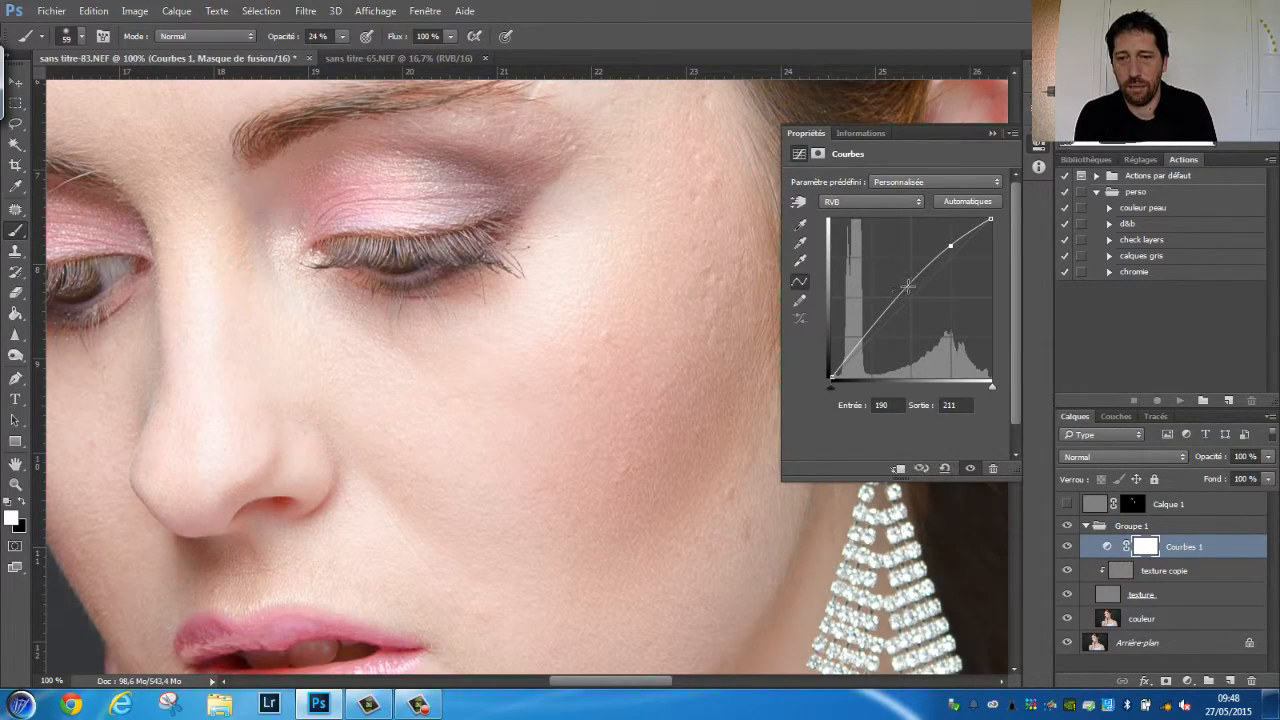
{"action": "left_click_drag", "start_coordinate": [907, 287], "coordinate": [911, 300]}
{"action": "left_click_drag", "start_coordinate": [876, 346], "coordinate": [870, 353]}
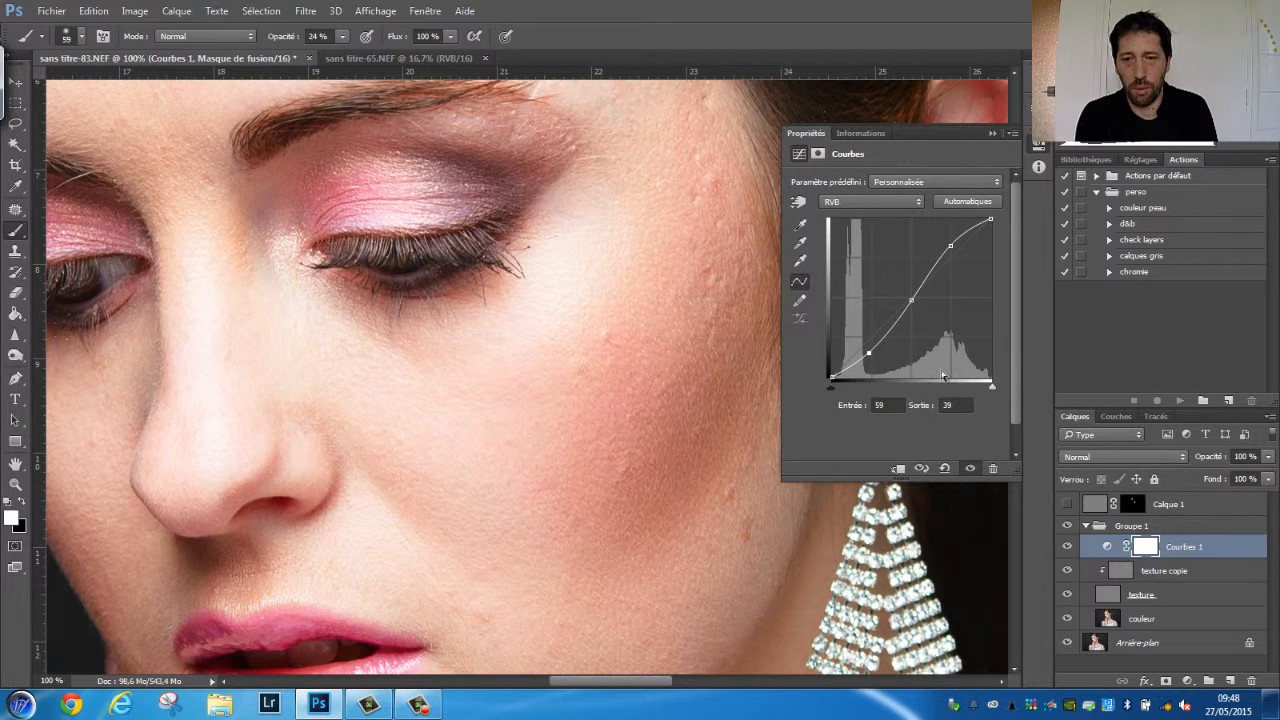
{"action": "left_click", "coordinate": [898, 470]}
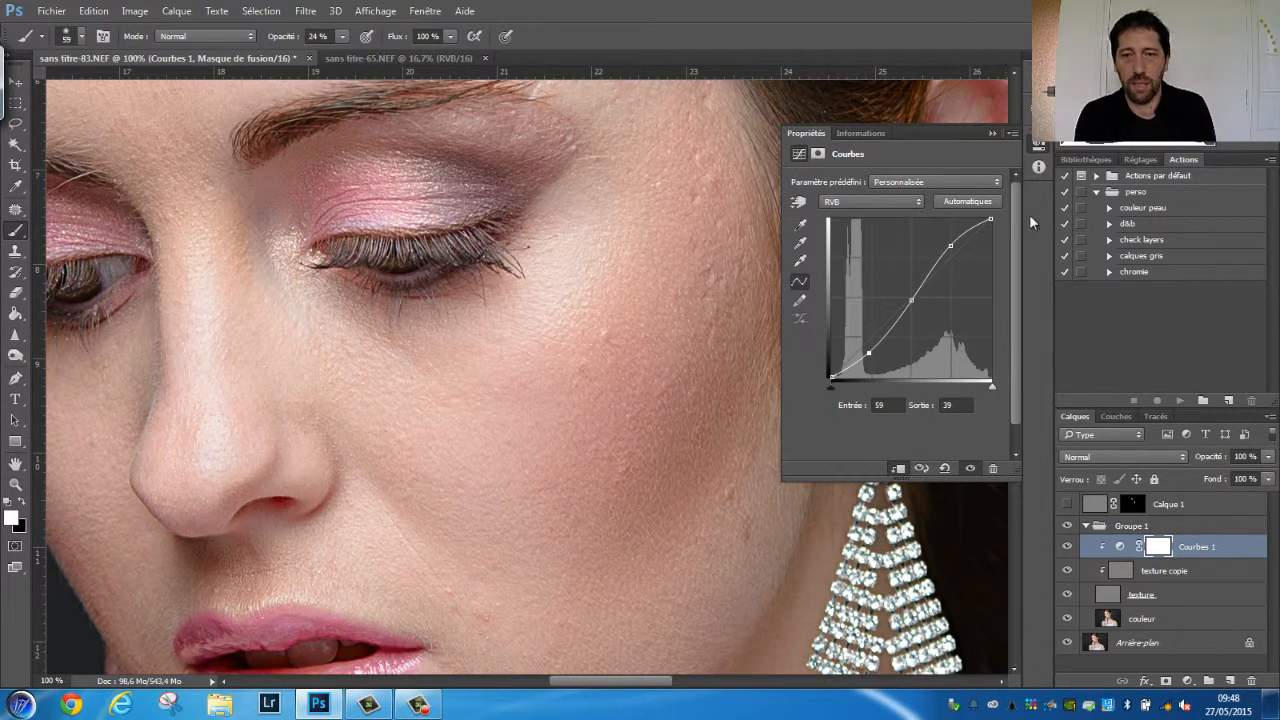
{"action": "left_click", "coordinate": [994, 133]}
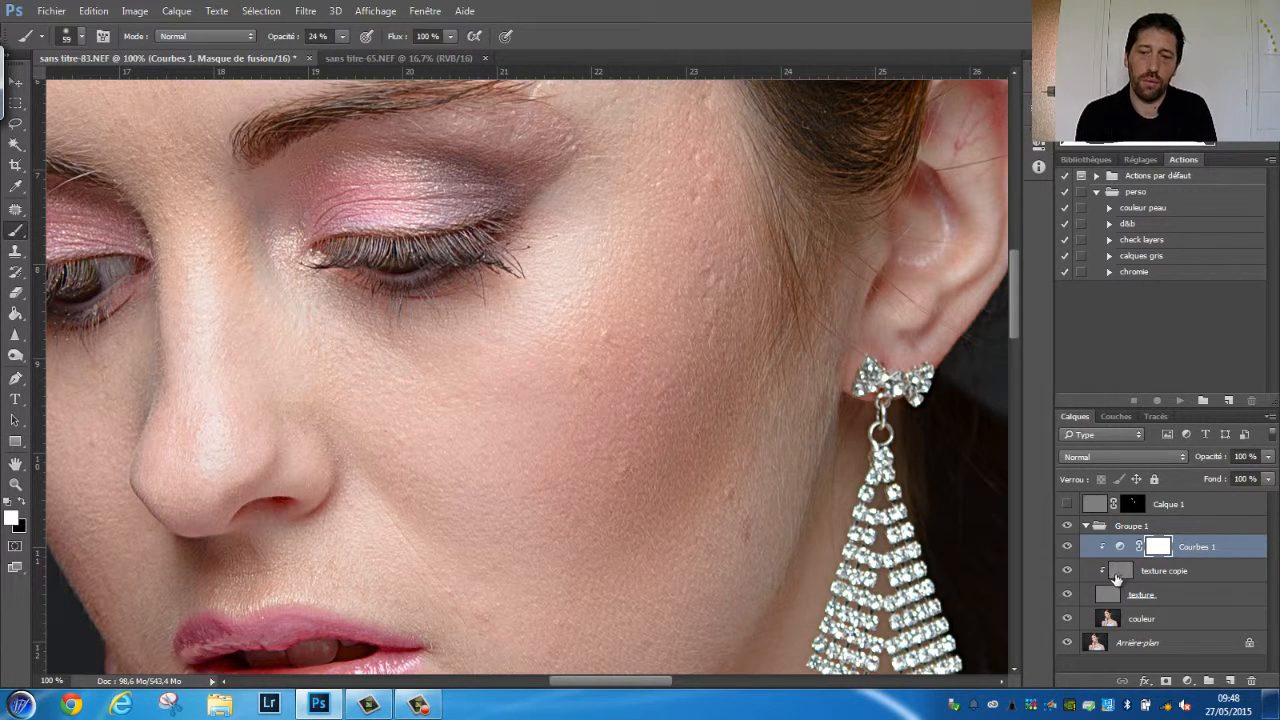
- Compare the portrait with the Courbes adjustment hidden and shown, at 100% and at 50% zoom
{"action": "left_click", "coordinate": [1066, 547]}
{"action": "left_click", "coordinate": [1066, 548]}
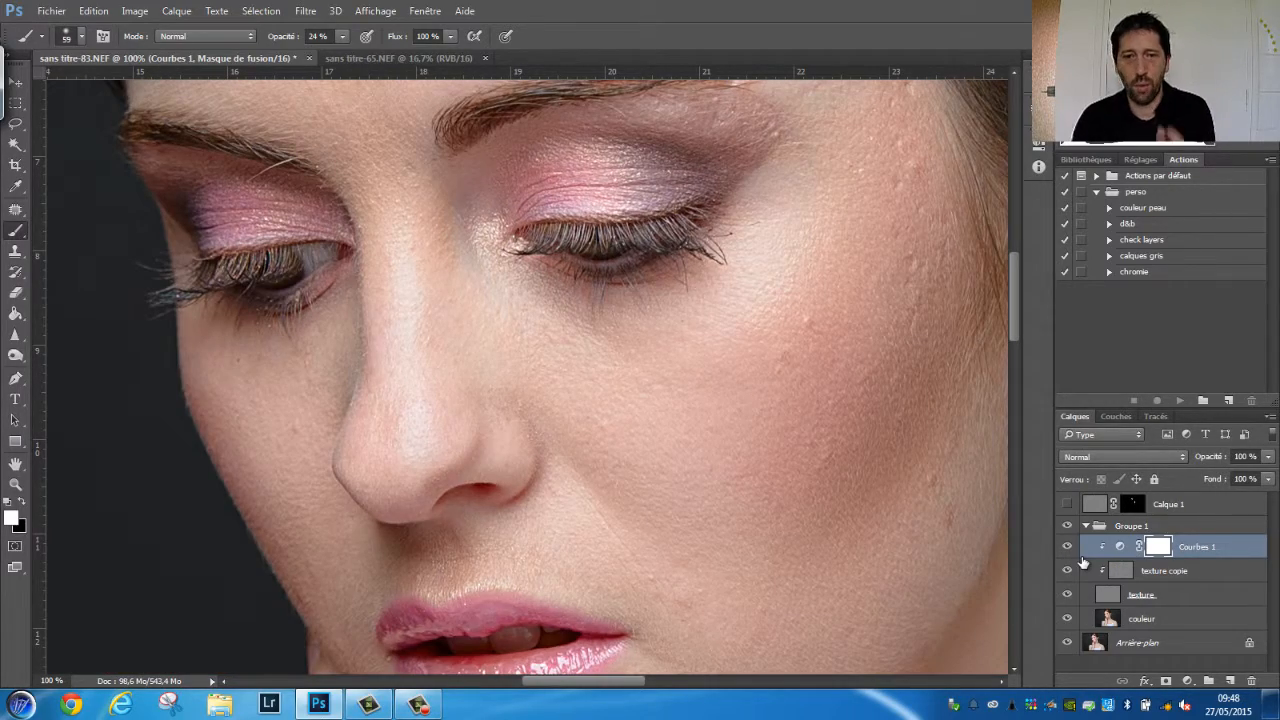
{"action": "key", "text": "ctrl+minus"}
{"action": "key", "text": "ctrl+minus"}
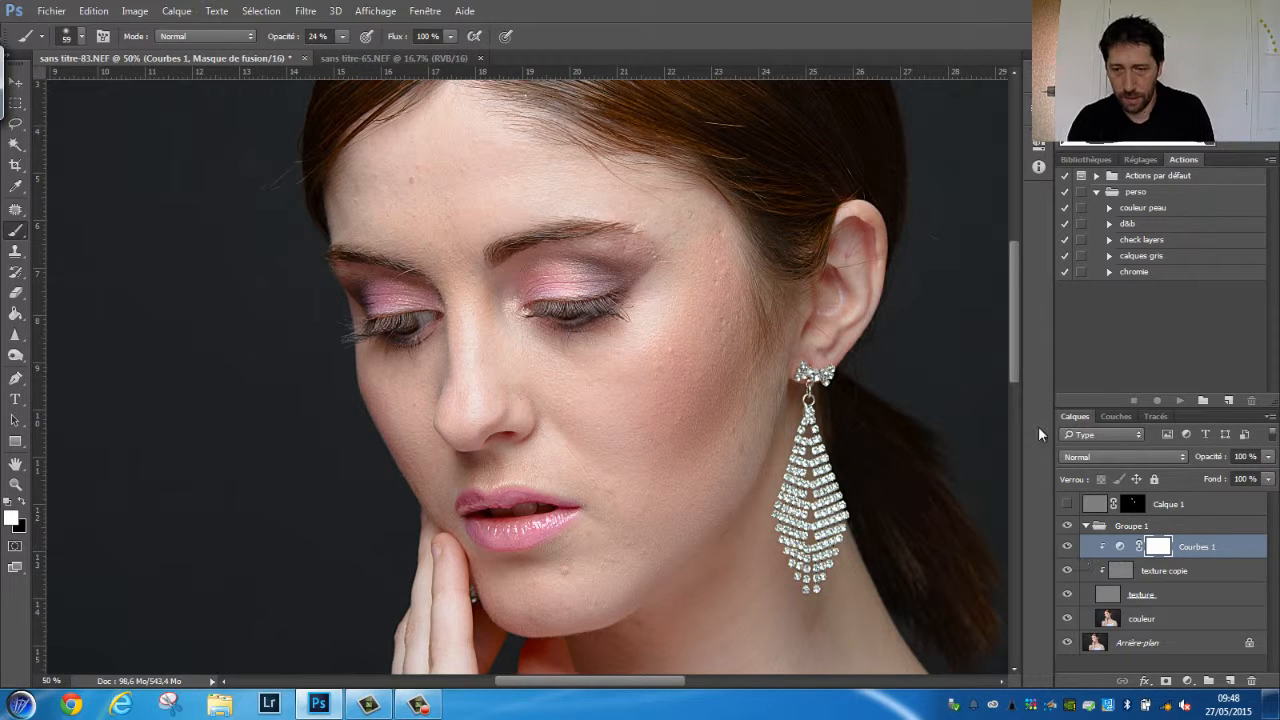
{"action": "left_click", "coordinate": [1066, 547]}
{"action": "left_click", "coordinate": [1066, 550]}
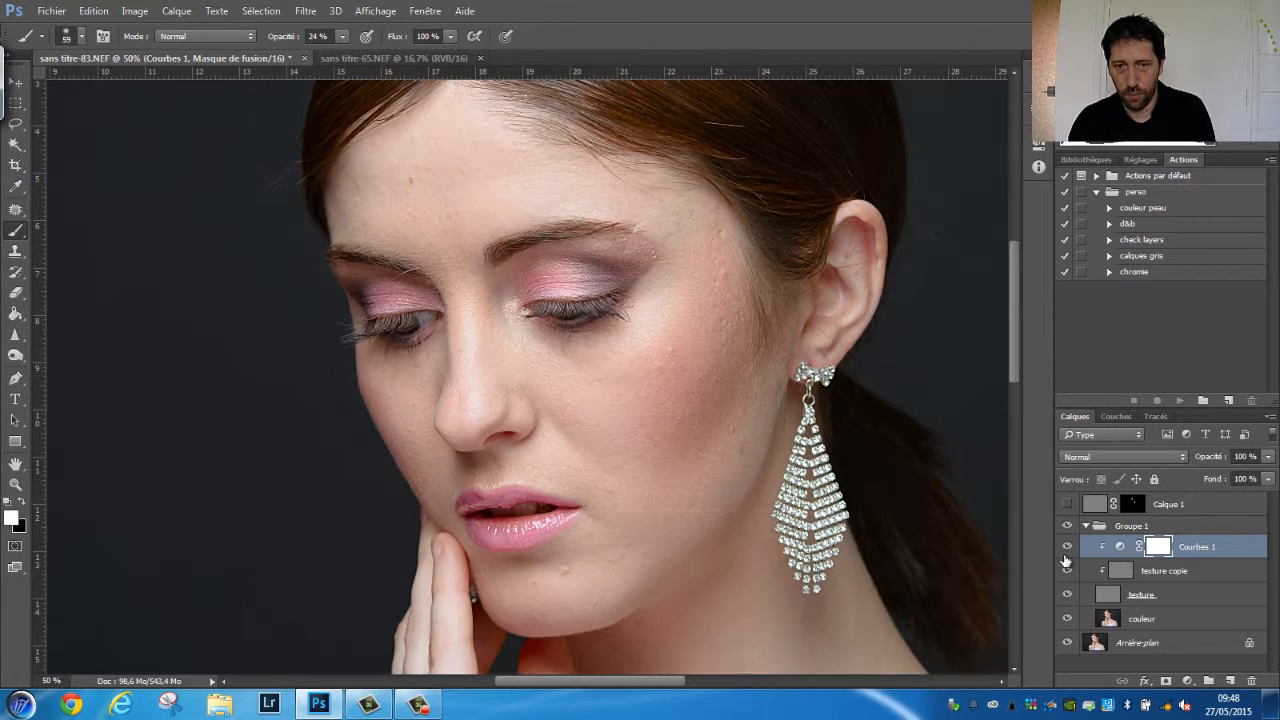
{"action": "mouse_move", "coordinate": [647, 434]}
{"action": "left_mouse_down"}
{"action": "mouse_move", "coordinate": [551, 323]}
{"action": "mouse_move", "coordinate": [517, 374]}
{"action": "mouse_move", "coordinate": [534, 371]}
{"action": "left_mouse_up"}
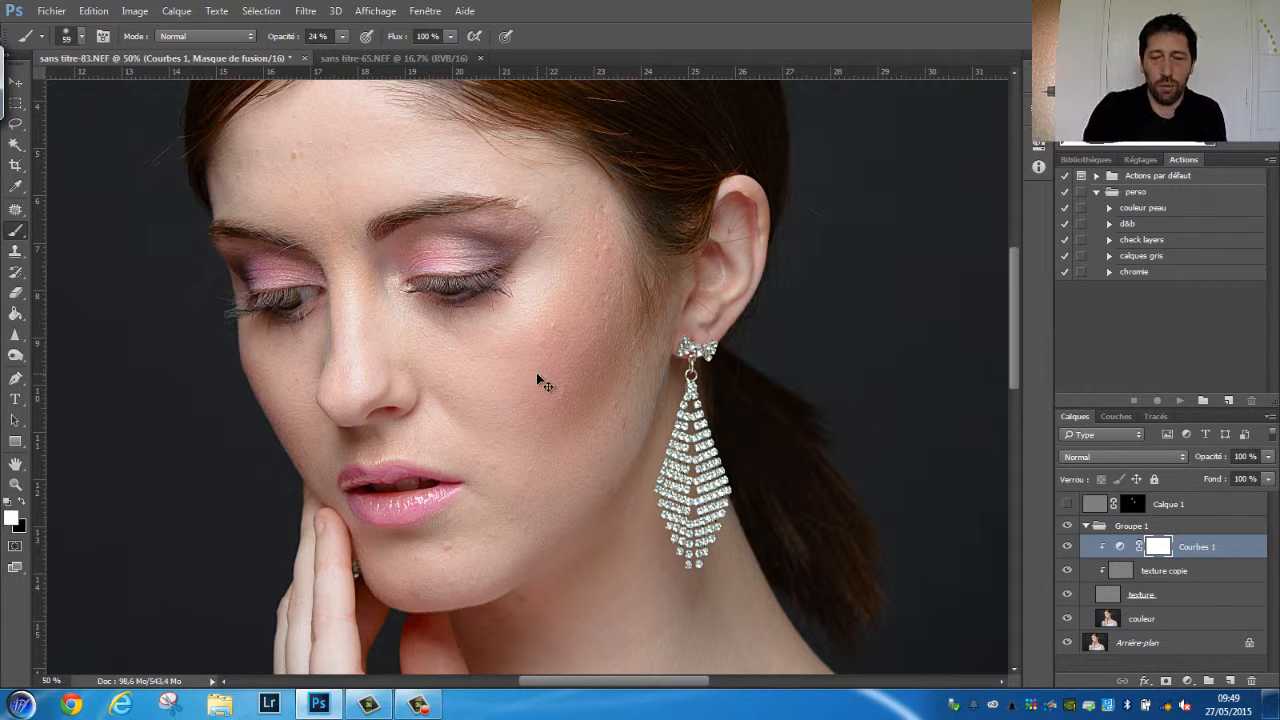
- Invert the Courbes mask to black and paint white over the earring at 24% brush opacity to sharpen only there
{"action": "key", "text": "ctrl+i"}
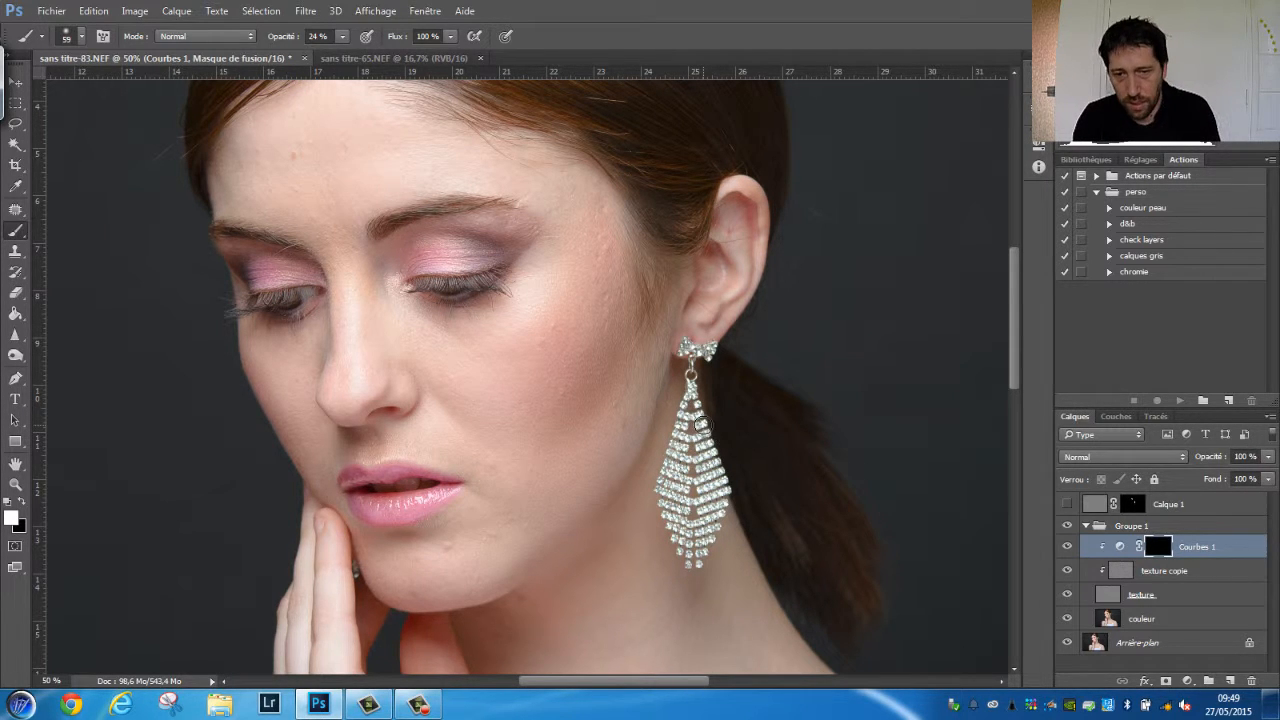
{"action": "key", "text": "ctrl+plus"}
{"action": "key", "text": "ctrl+plus"}
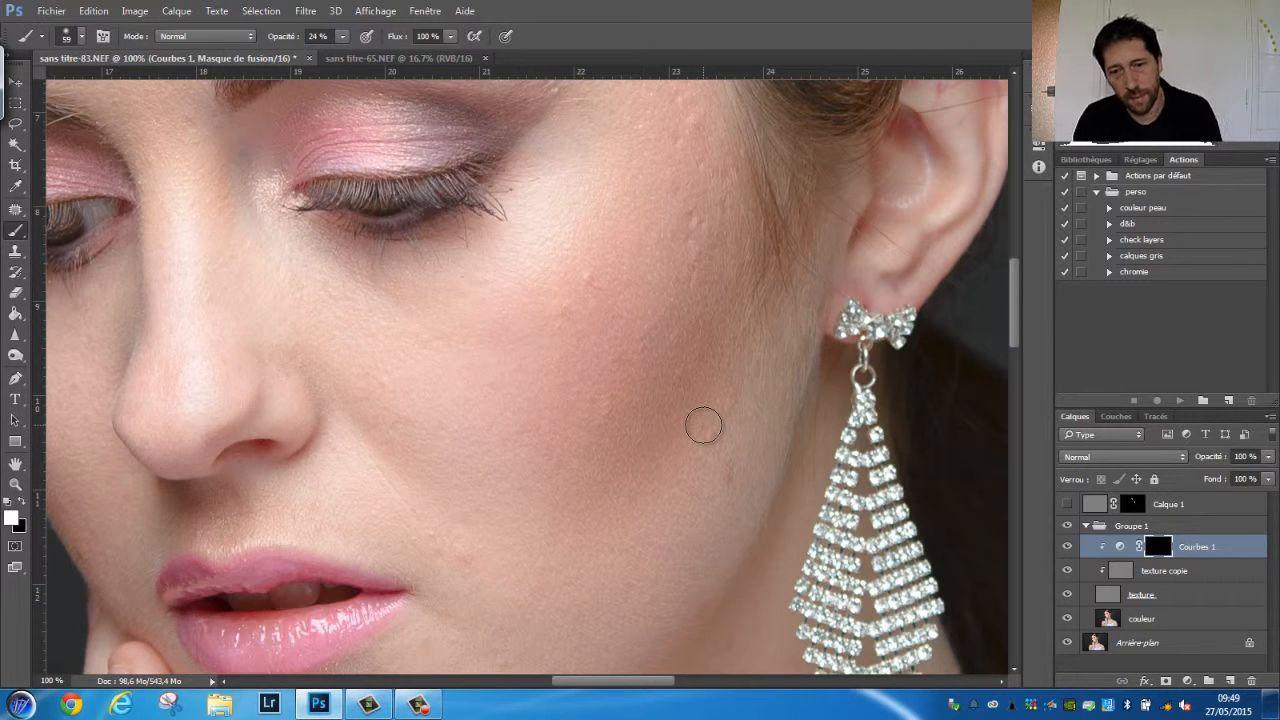
{"action": "left_click_drag", "start_coordinate": [645, 396], "coordinate": [457, 240]}
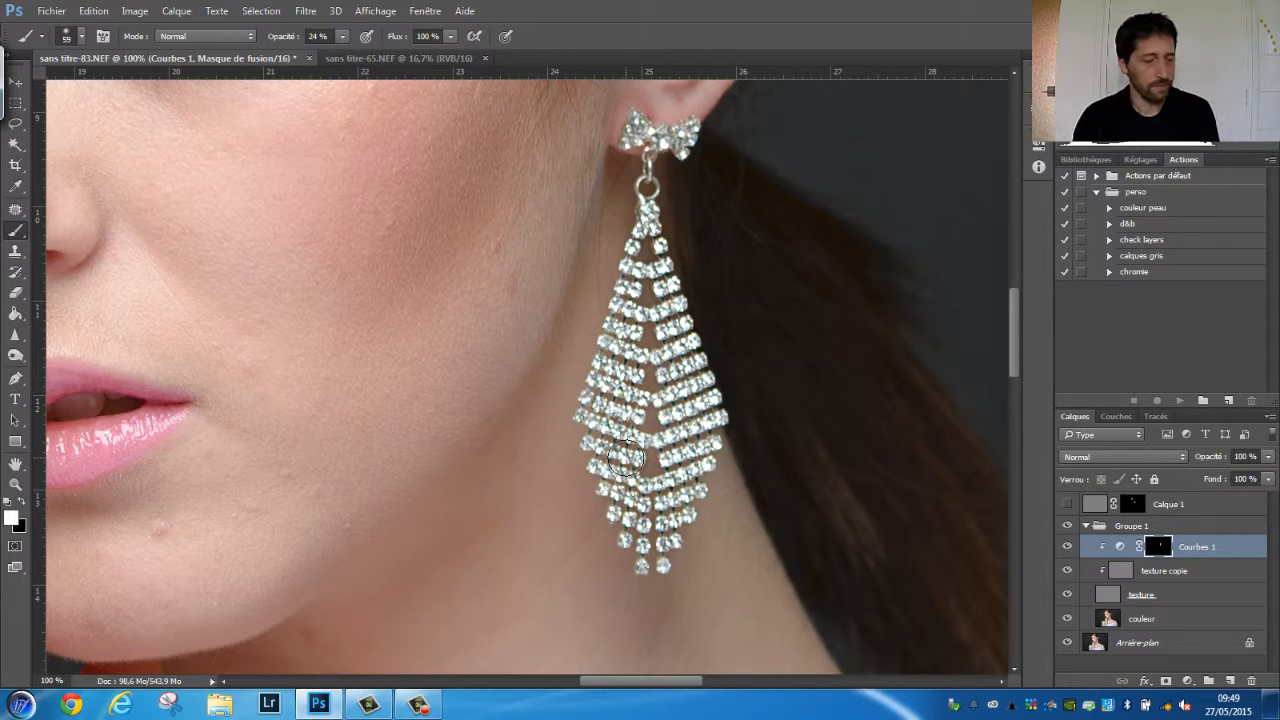
{"action": "left_click_drag", "start_coordinate": [655, 338], "coordinate": [643, 340]}
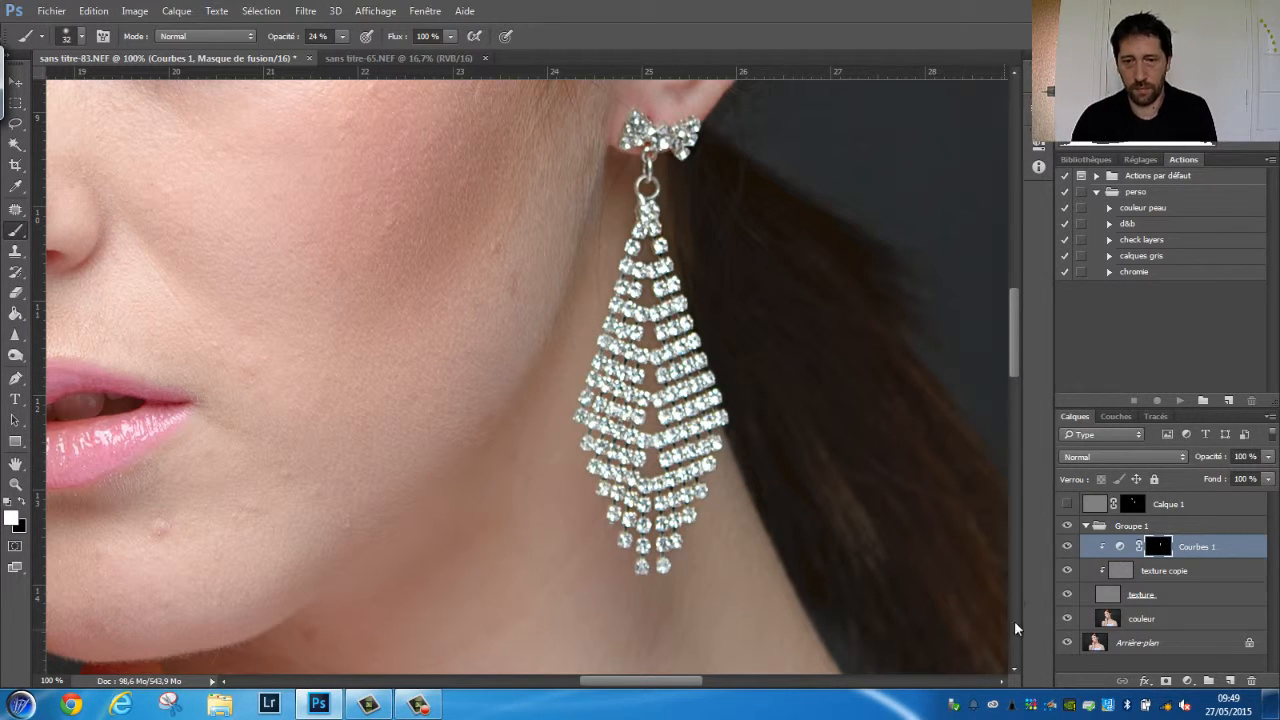
- Compare the sharpened earring with the Courbes 1 adjustment hidden and shown, at 100% and at 33.3% zoom
{"action": "left_click", "coordinate": [1067, 546]}
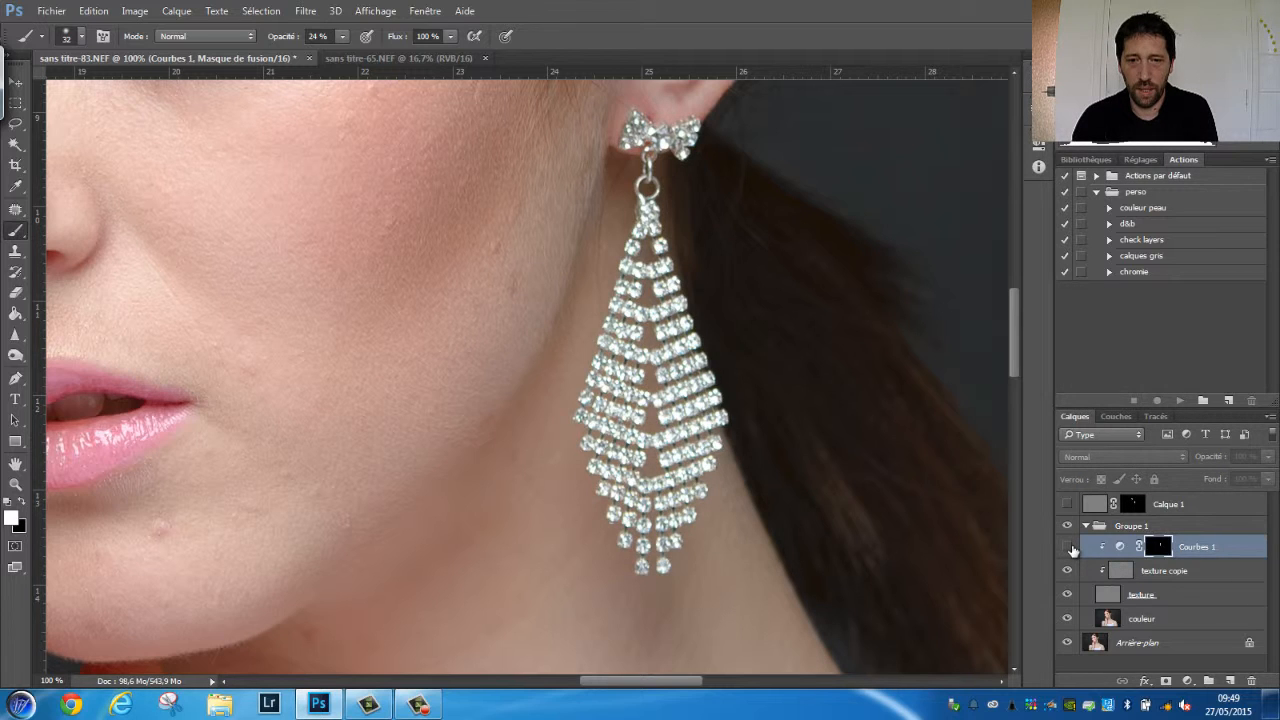
{"action": "left_click", "coordinate": [1067, 546]}
{"action": "left_click", "coordinate": [1067, 546]}
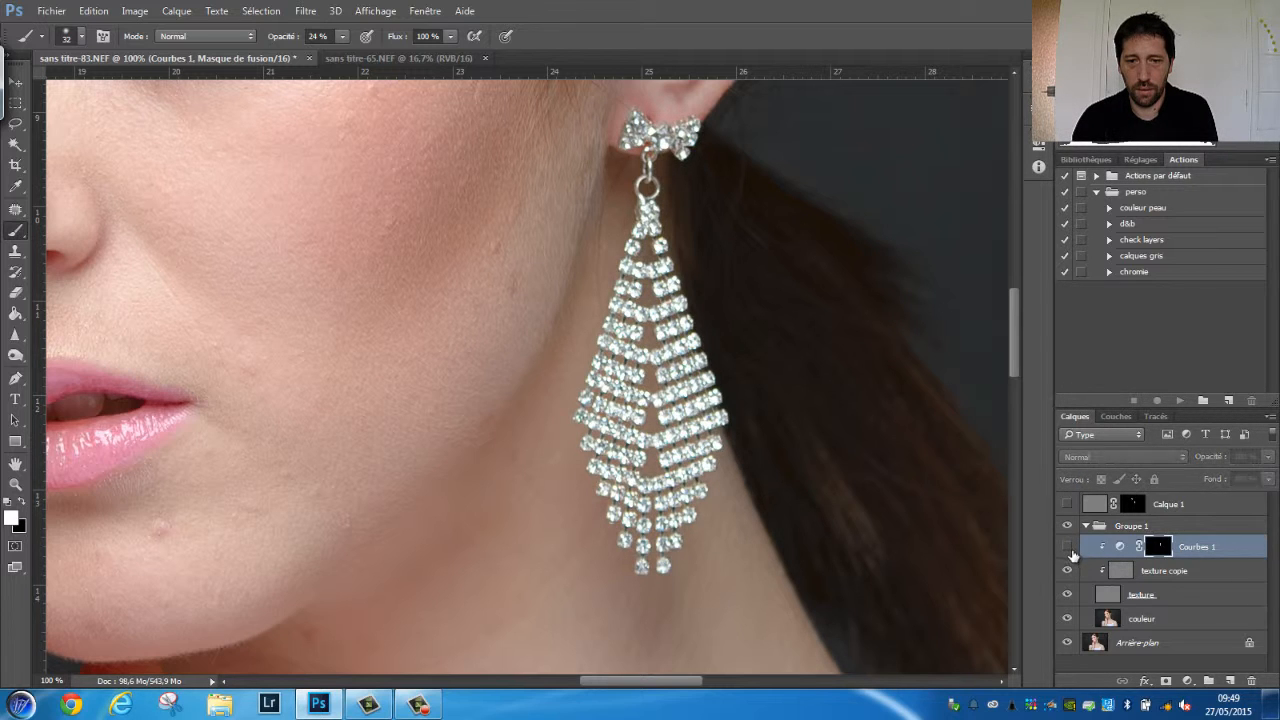
{"action": "left_click", "coordinate": [1067, 546]}
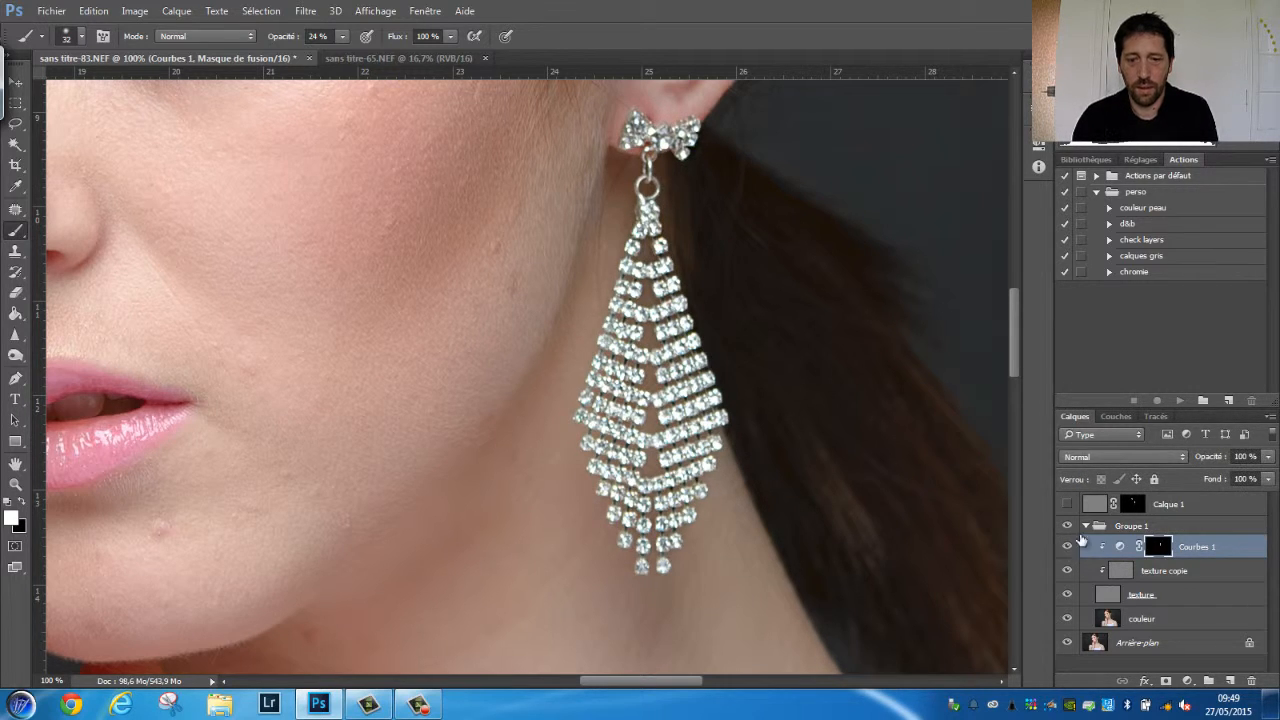
{"action": "key", "text": "ctrl+minus"}
{"action": "key", "text": "ctrl+minus"}
{"action": "key", "text": "ctrl+minus"}
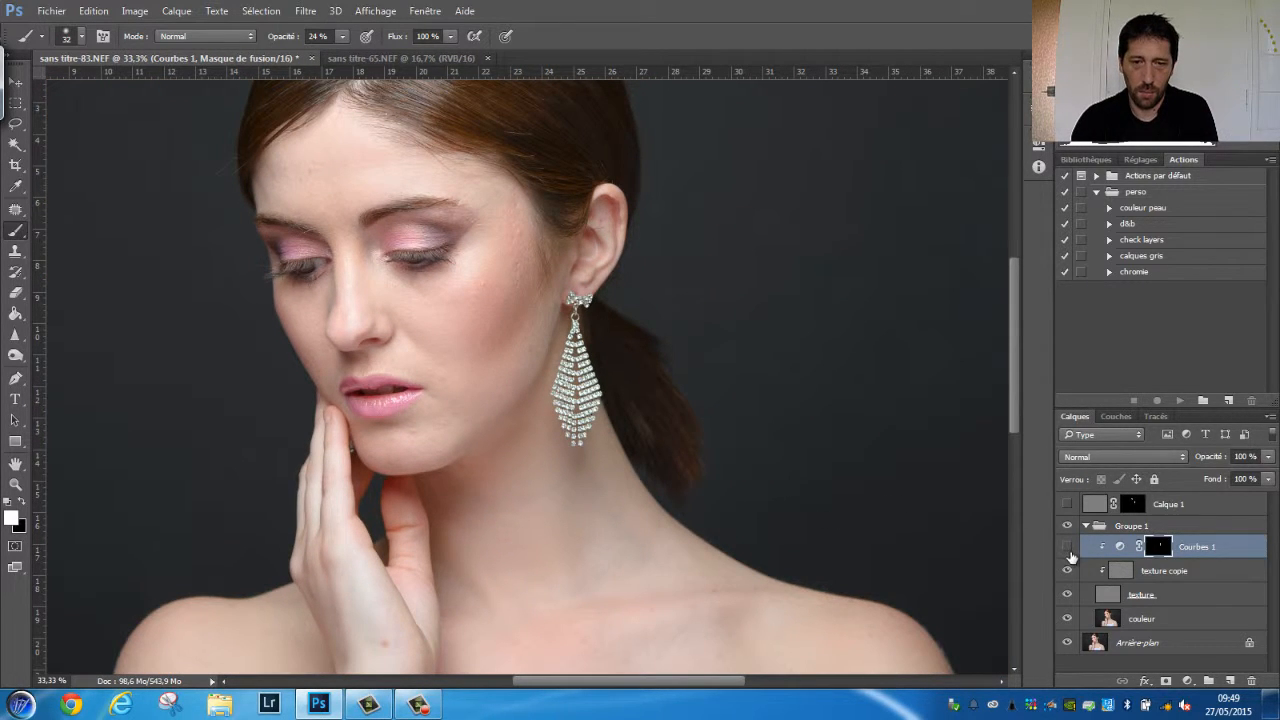
{"action": "left_click", "coordinate": [1067, 547]}
{"action": "left_click", "coordinate": [1067, 546]}
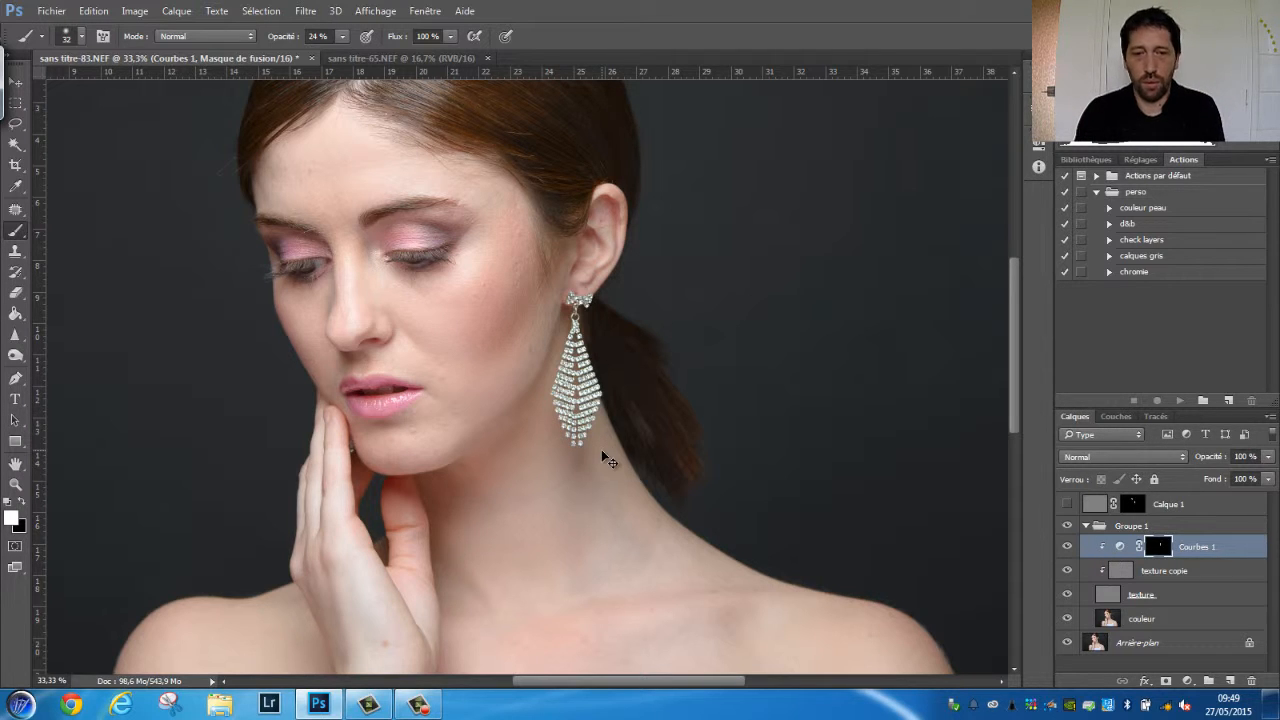
- Examine the lips, skin and eyes at 100% zoom with the Courbes 1 adjustment hidden and shown
{"action": "scroll", "coordinate": [601, 451], "scroll_direction": "up", "scroll_amount": 3}
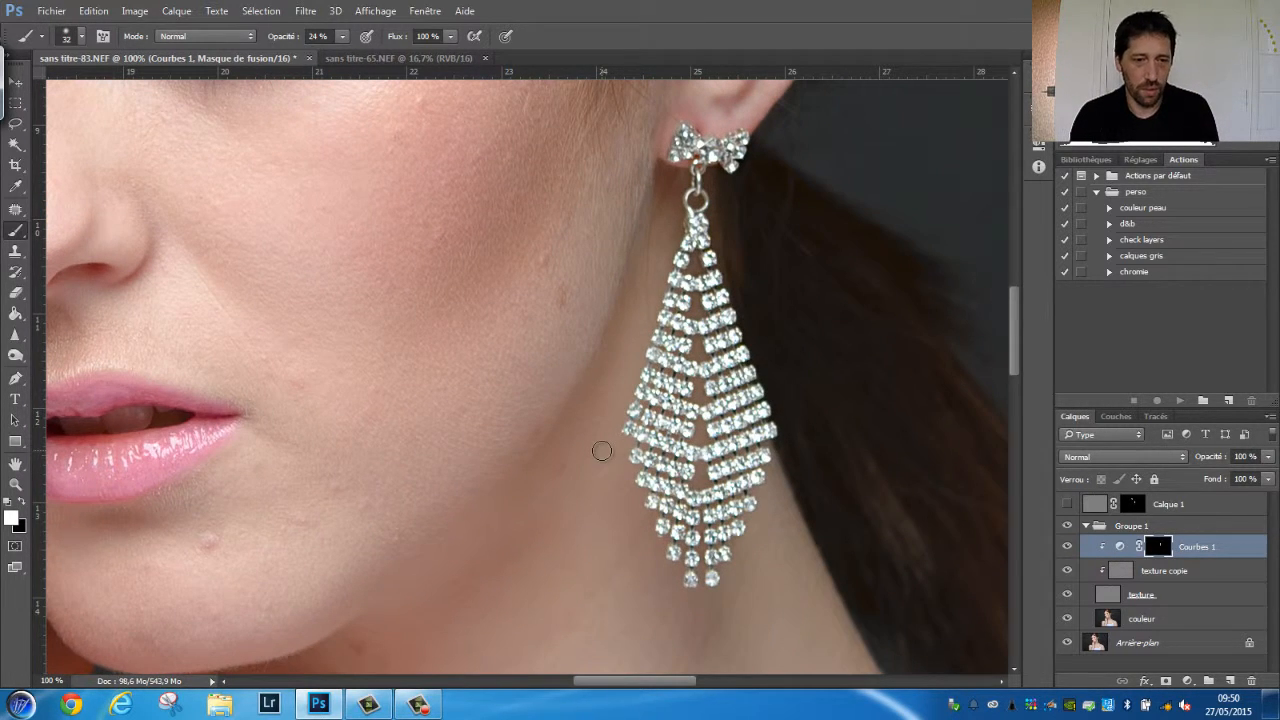
{"action": "left_click_drag", "start_coordinate": [310, 453], "coordinate": [628, 403]}
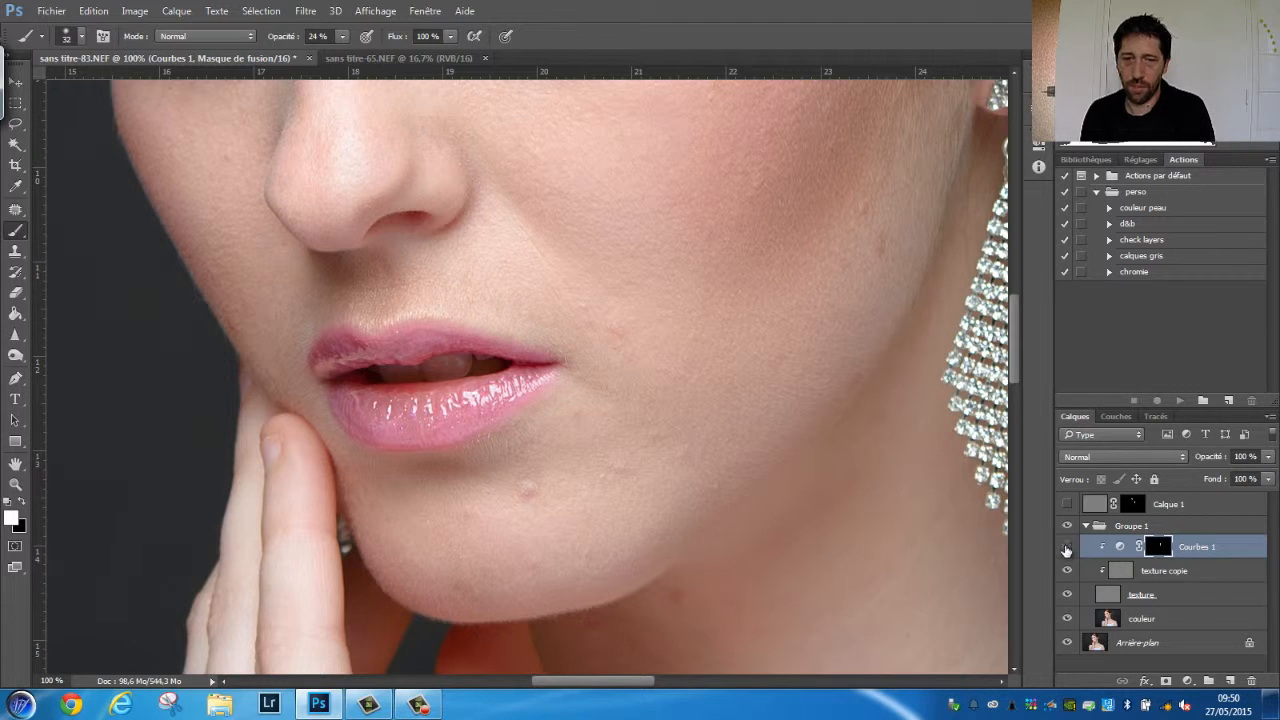
{"action": "left_click", "coordinate": [1066, 547]}
{"action": "left_click", "coordinate": [1067, 548]}
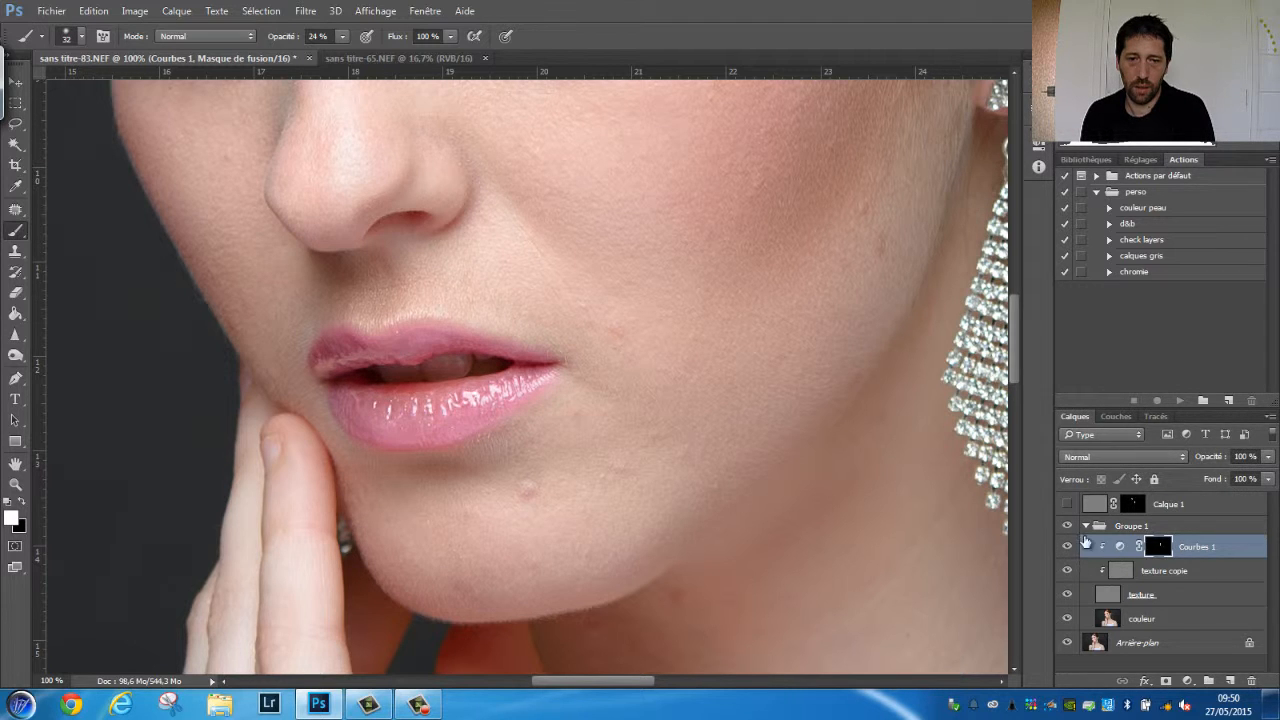
{"action": "scroll", "coordinate": [560, 294], "scroll_direction": "up", "scroll_amount": 8}
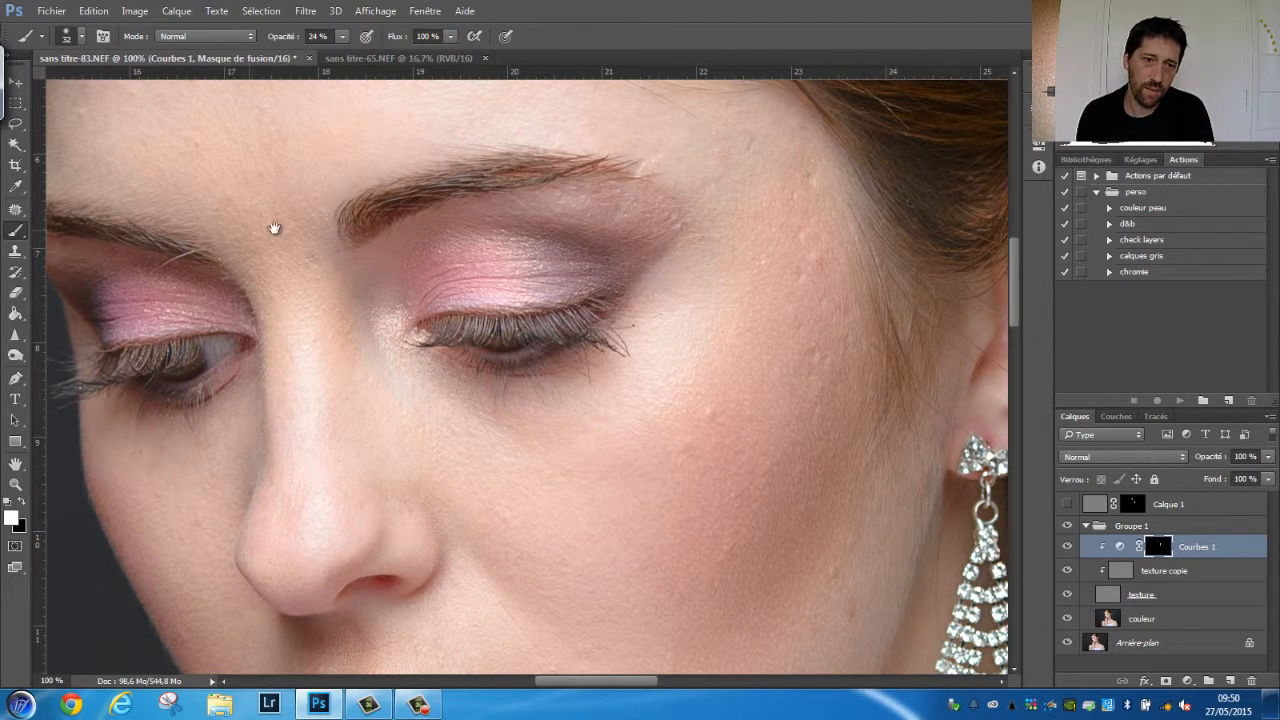
{"action": "left_click_drag", "start_coordinate": [279, 222], "coordinate": [411, 245]}
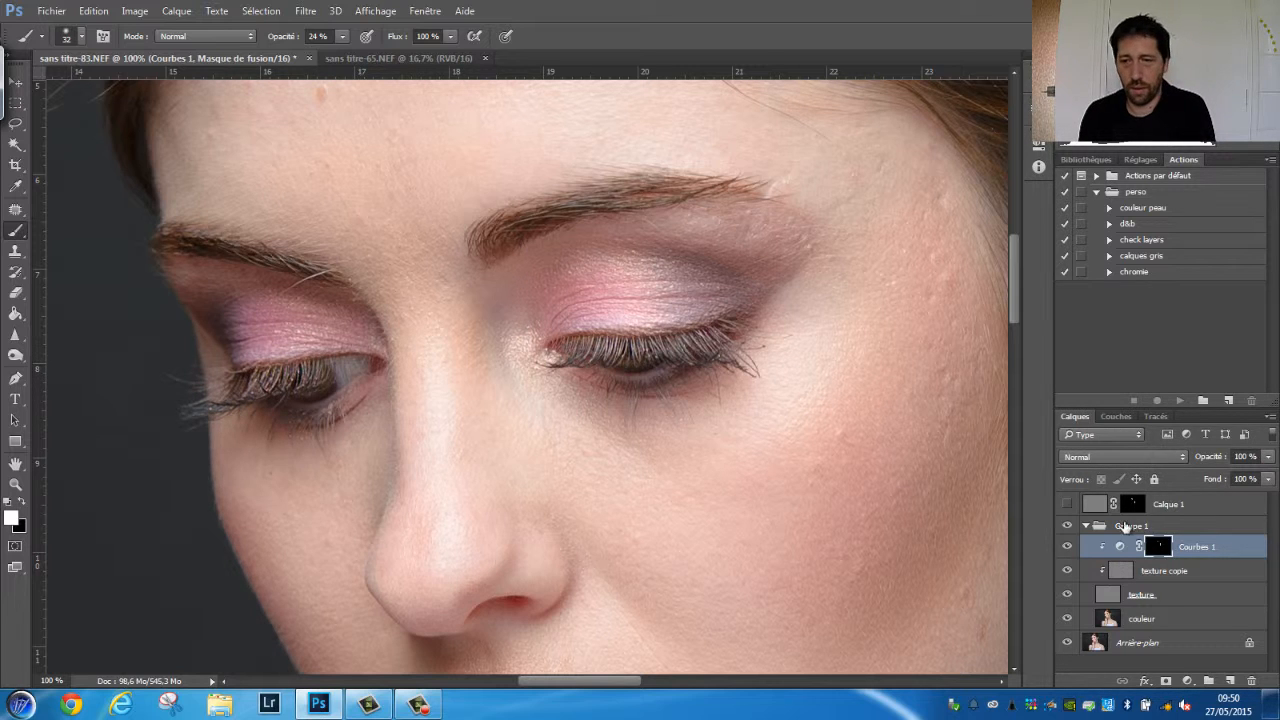
{"action": "left_click", "coordinate": [1068, 548]}
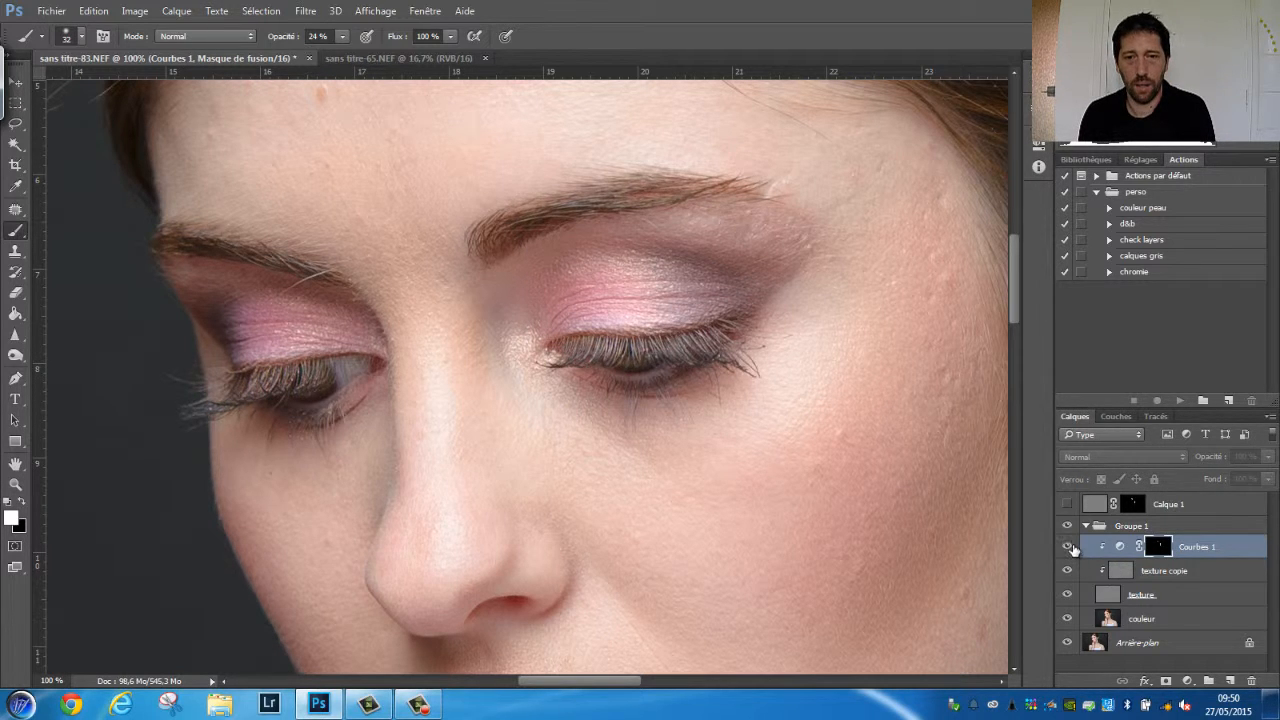
{"action": "left_click", "coordinate": [1068, 548]}
{"action": "left_click", "coordinate": [1068, 548]}
{"action": "left_click", "coordinate": [1067, 548]}
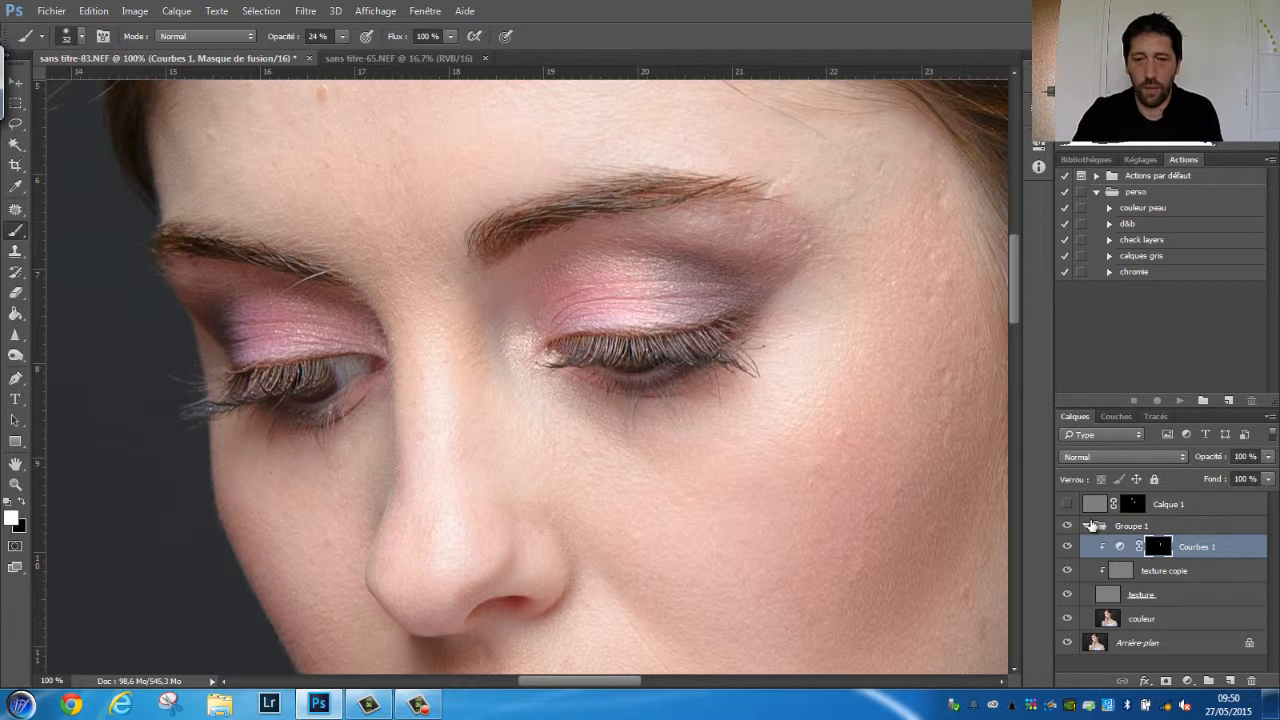
- Compare the face and earring together at 66.7% zoom with the Courbes 1 adjustment hidden and shown
{"action": "key", "text": "ctrl+minus"}
{"action": "key", "text": "ctrl+minus"}
{"action": "key", "text": "ctrl+minus"}
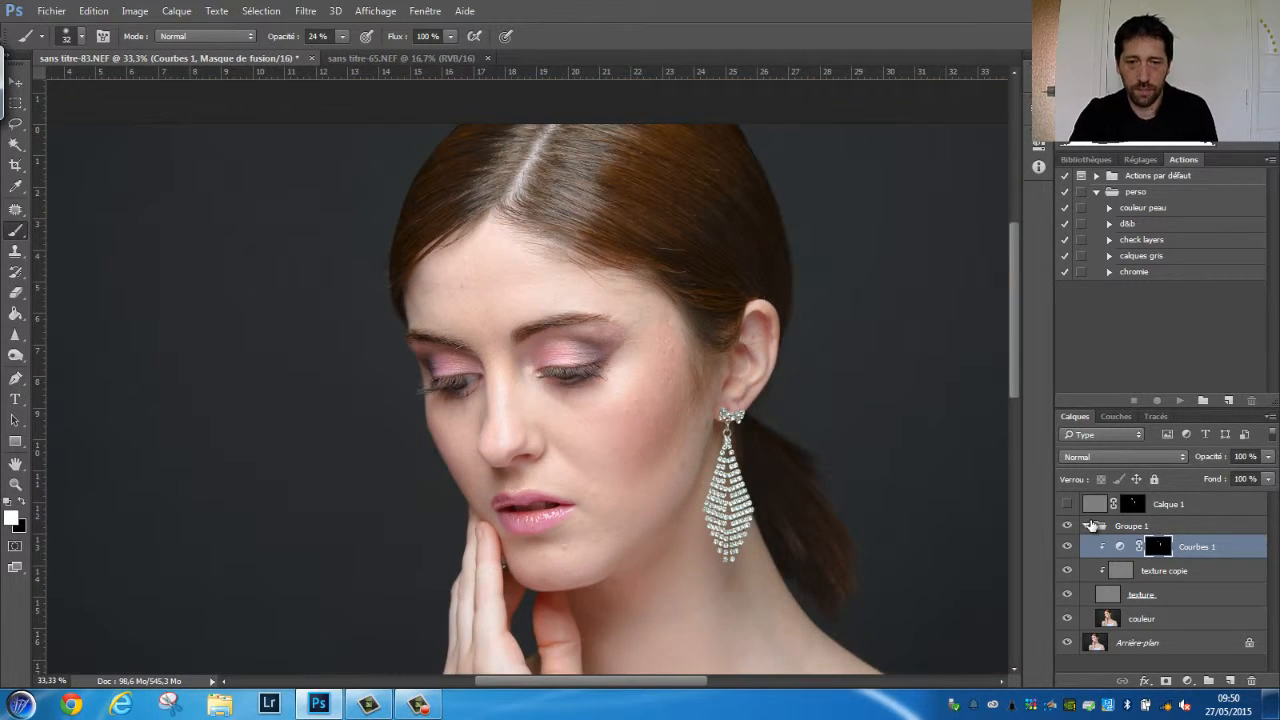
{"action": "key", "text": "ctrl+plus"}
{"action": "key", "text": "ctrl+plus"}
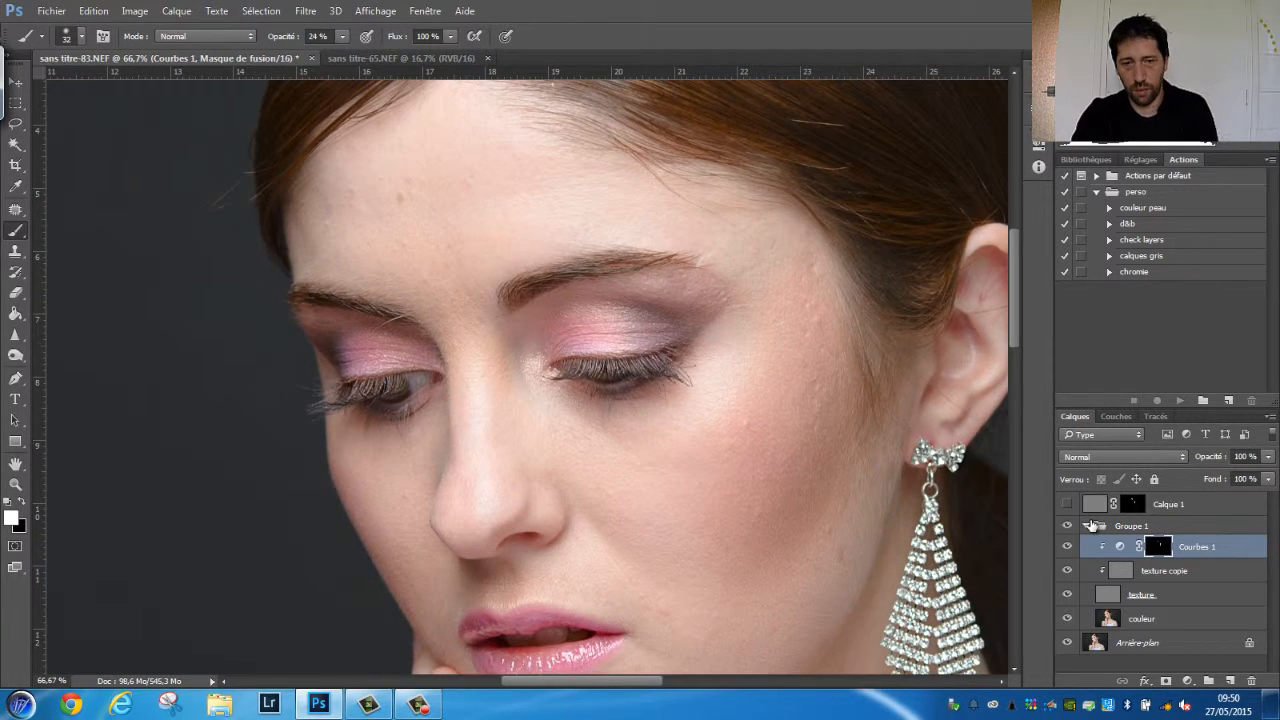
{"action": "left_click_drag", "start_coordinate": [777, 566], "coordinate": [637, 431]}
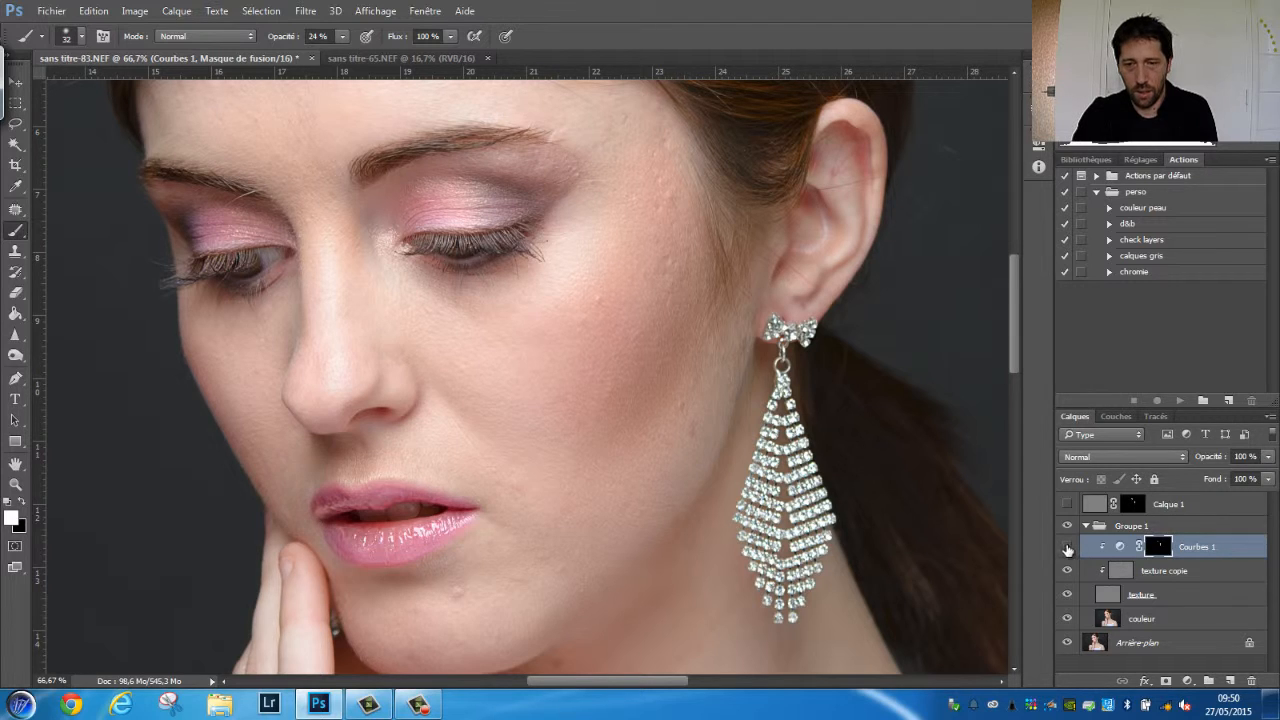
{"action": "left_click", "coordinate": [1067, 548]}
{"action": "left_click", "coordinate": [1067, 548]}
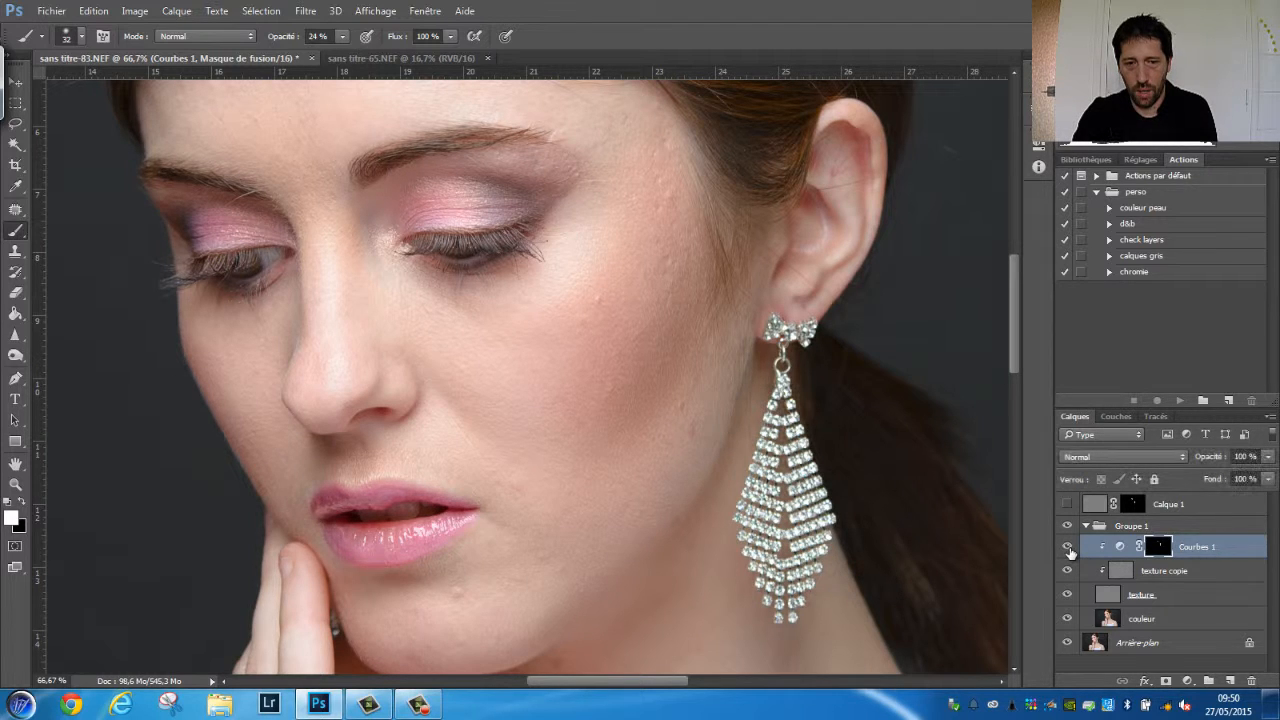
{"action": "left_click", "coordinate": [1068, 550]}
{"action": "left_click", "coordinate": [1068, 551]}
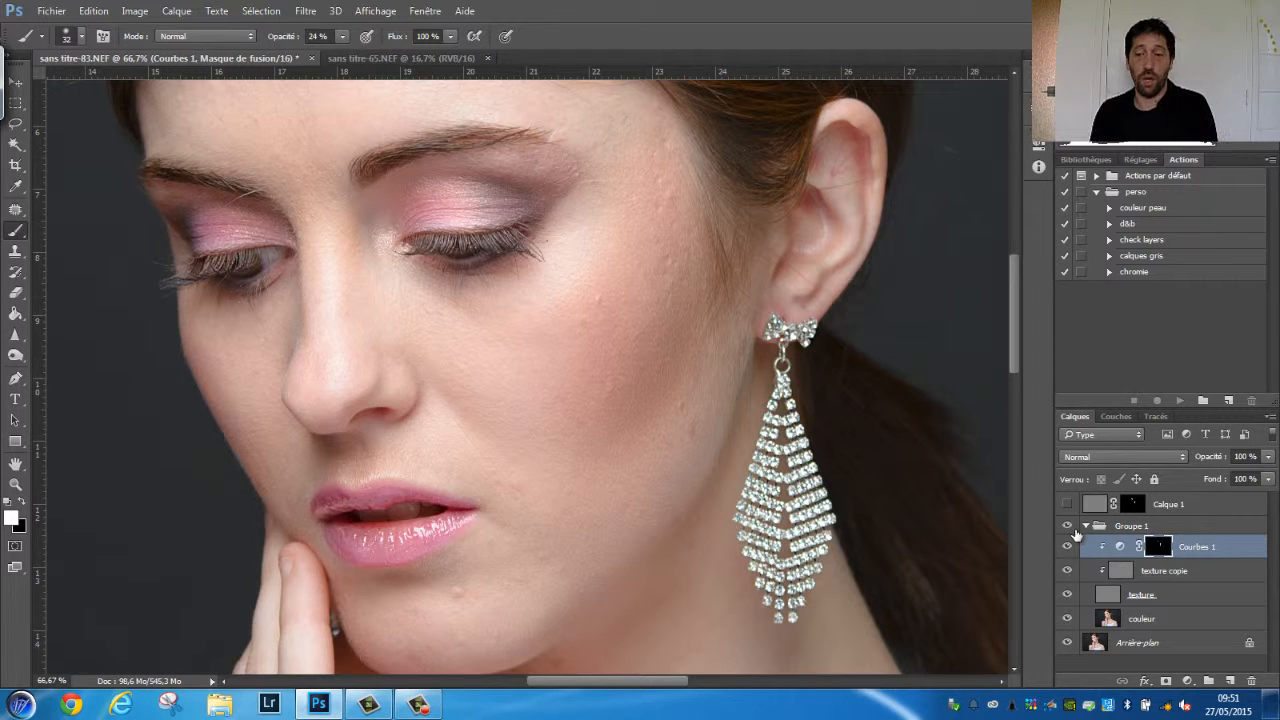
{"action": "left_click", "coordinate": [1067, 546]}
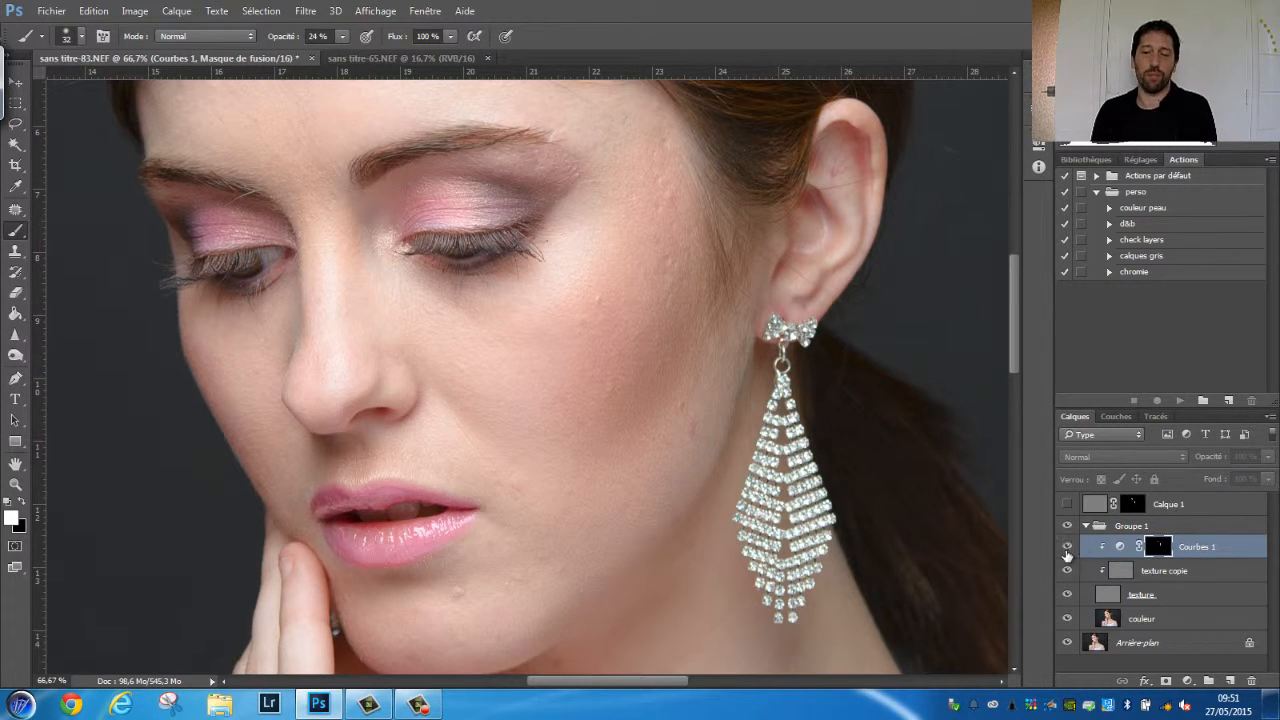
{"action": "left_click", "coordinate": [1067, 546]}
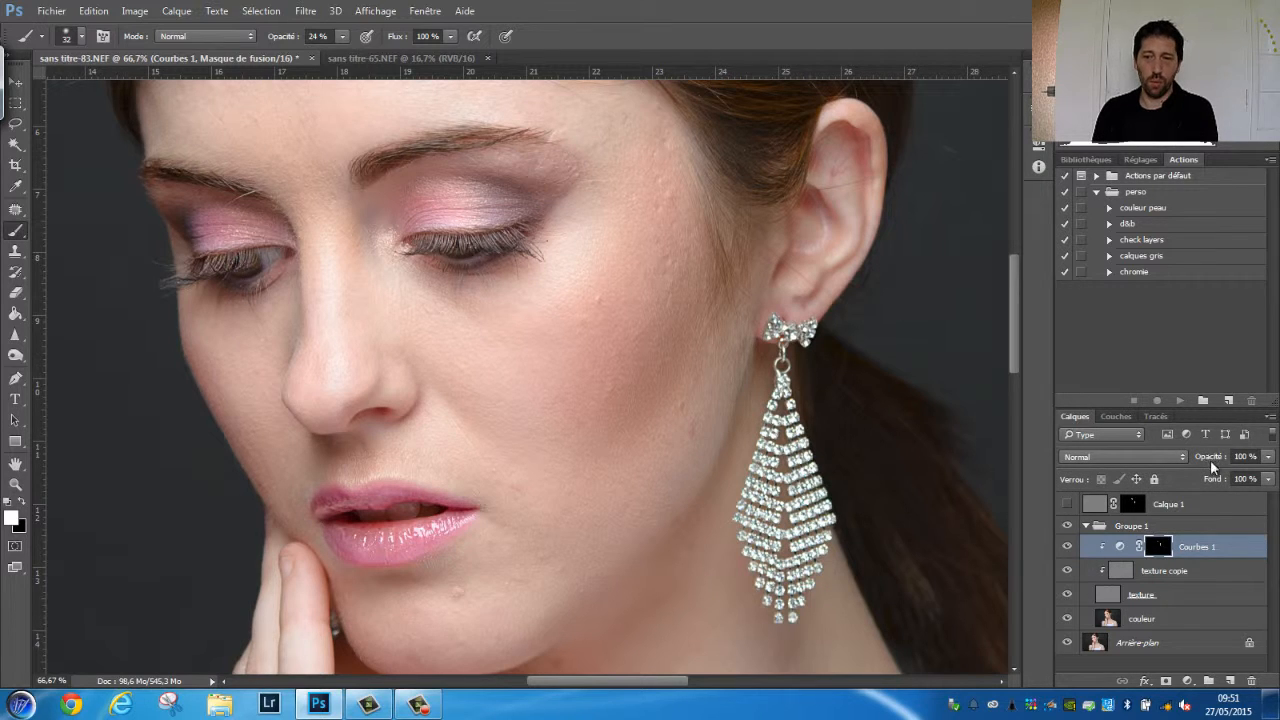
- Try a lower layer opacity on the Courbes 1 adjustment and restore it to 100%
{"action": "left_click", "coordinate": [1212, 457]}
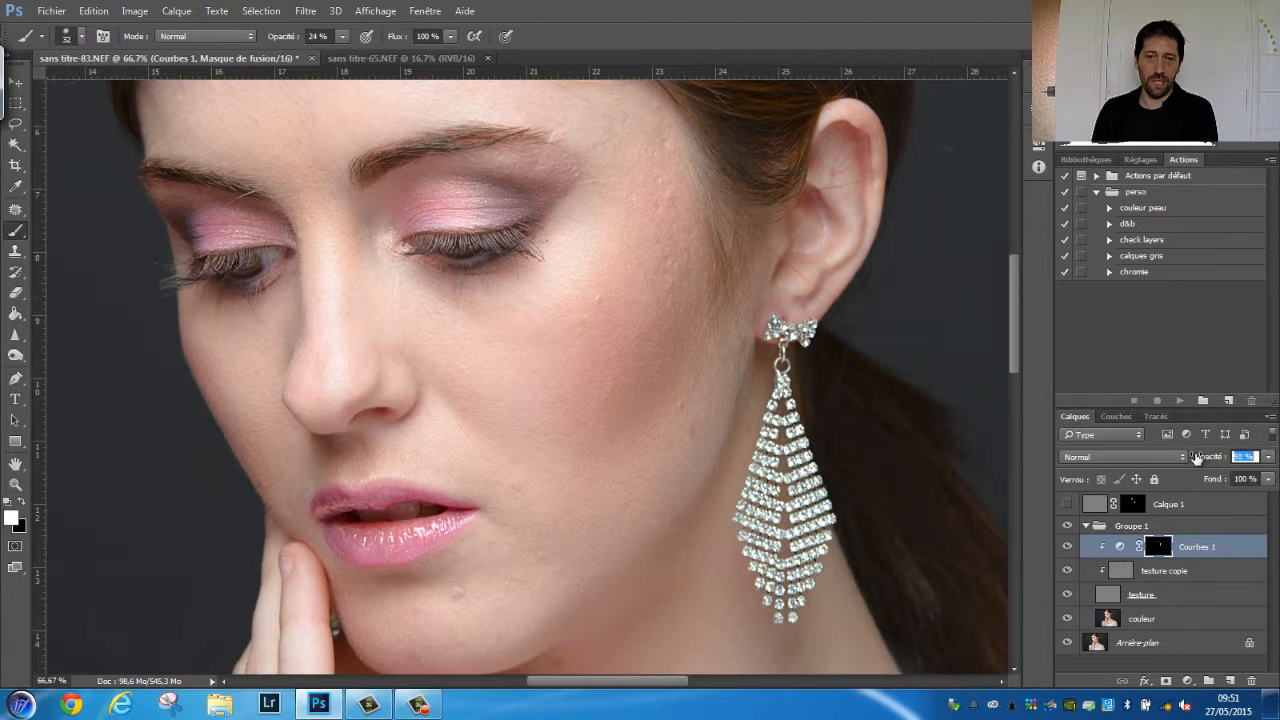
{"action": "mouse_move", "coordinate": [1232, 461]}
{"action": "left_mouse_down"}
{"action": "mouse_move", "coordinate": [1175, 464]}
{"action": "mouse_move", "coordinate": [1235, 466]}
{"action": "left_mouse_up"}
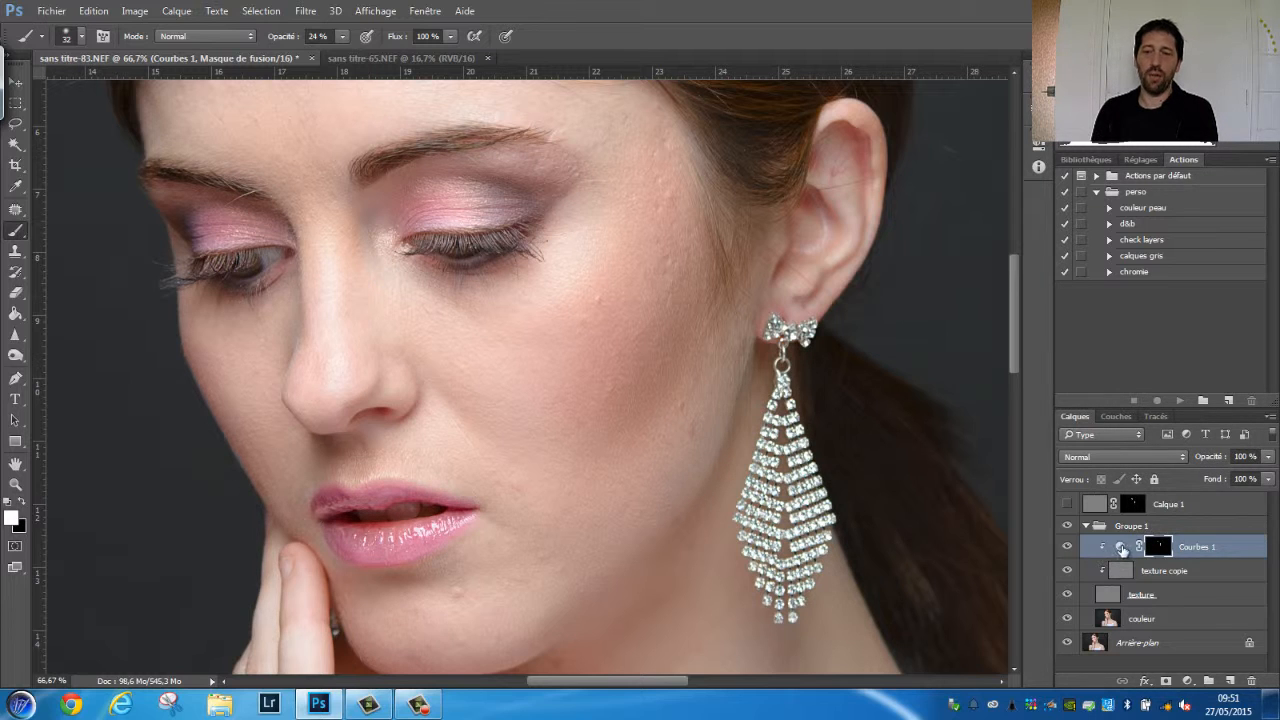
- Fine-tune the Courbes 1 S-curve by moving its highlight point to input 188, output 212 and nudging its shadow point
{"action": "double_click", "coordinate": [1120, 548]}
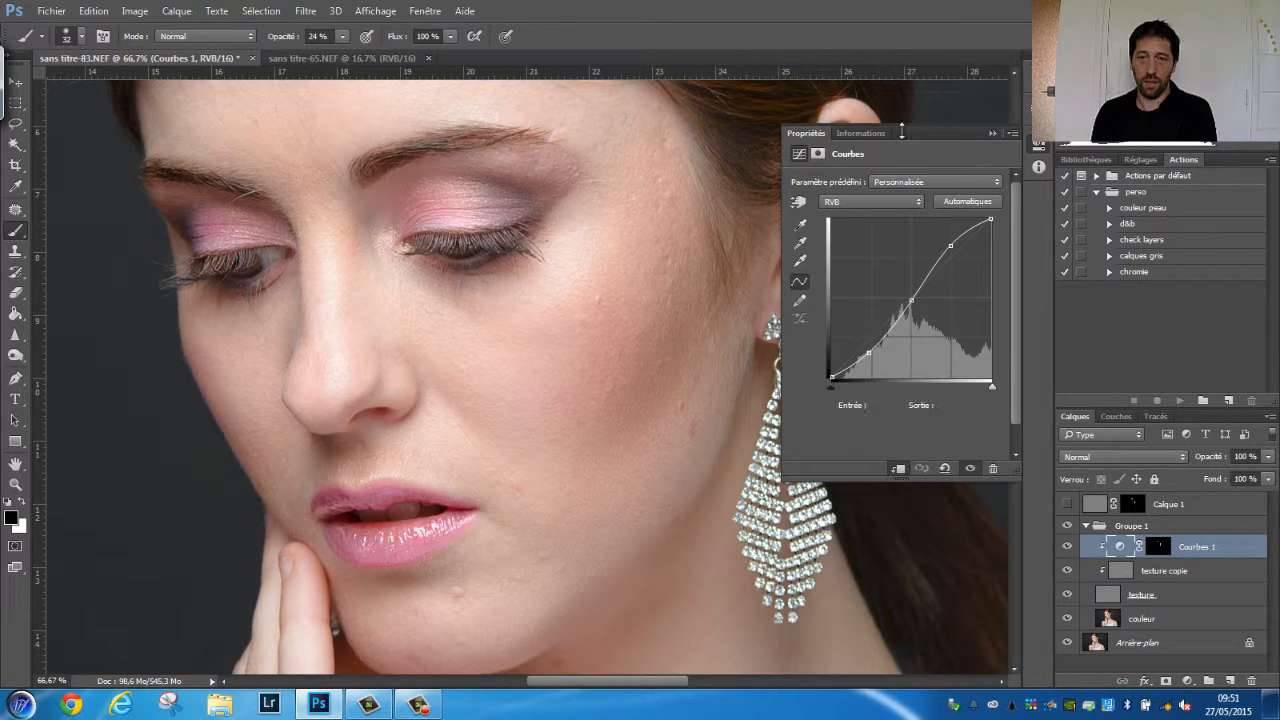
{"action": "left_click_drag", "start_coordinate": [919, 130], "coordinate": [431, 128]}
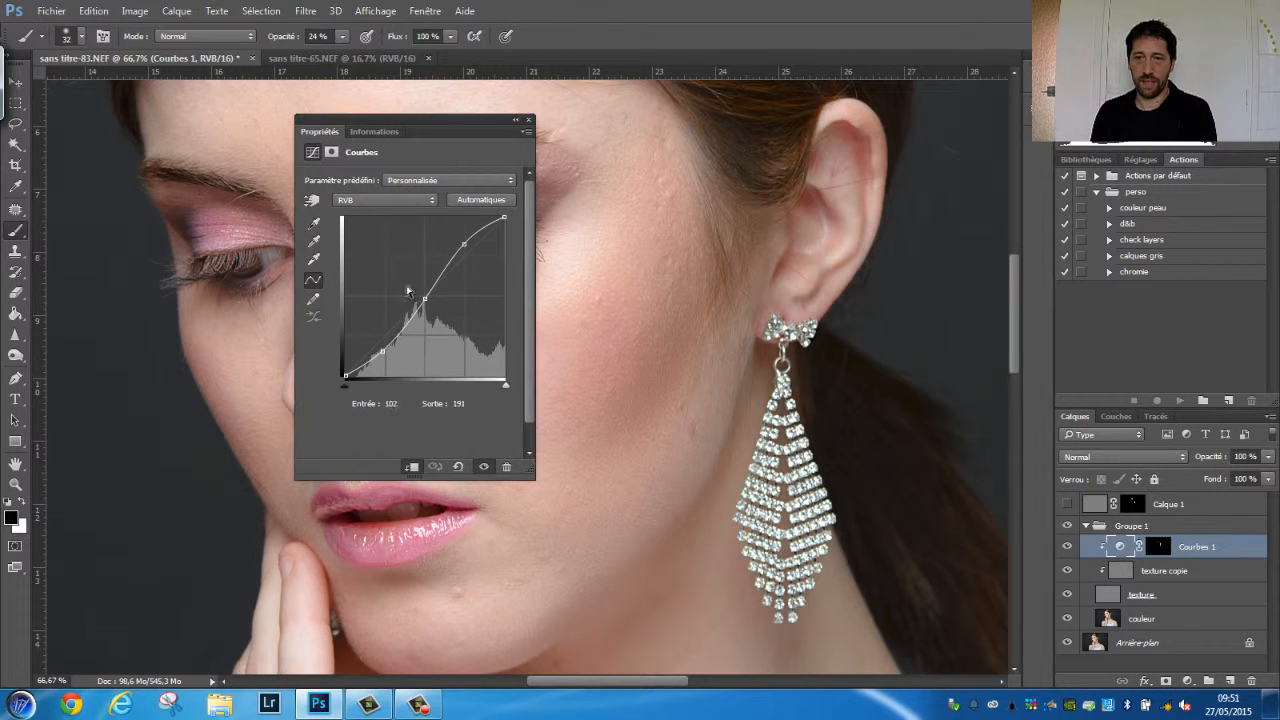
{"action": "mouse_move", "coordinate": [389, 349]}
{"action": "left_mouse_down"}
{"action": "mouse_move", "coordinate": [409, 376]}
{"action": "mouse_move", "coordinate": [389, 352]}
{"action": "left_mouse_up"}
{"action": "mouse_move", "coordinate": [463, 244]}
{"action": "left_mouse_down"}
{"action": "mouse_move", "coordinate": [455, 212]}
{"action": "mouse_move", "coordinate": [462, 243]}
{"action": "left_mouse_up"}
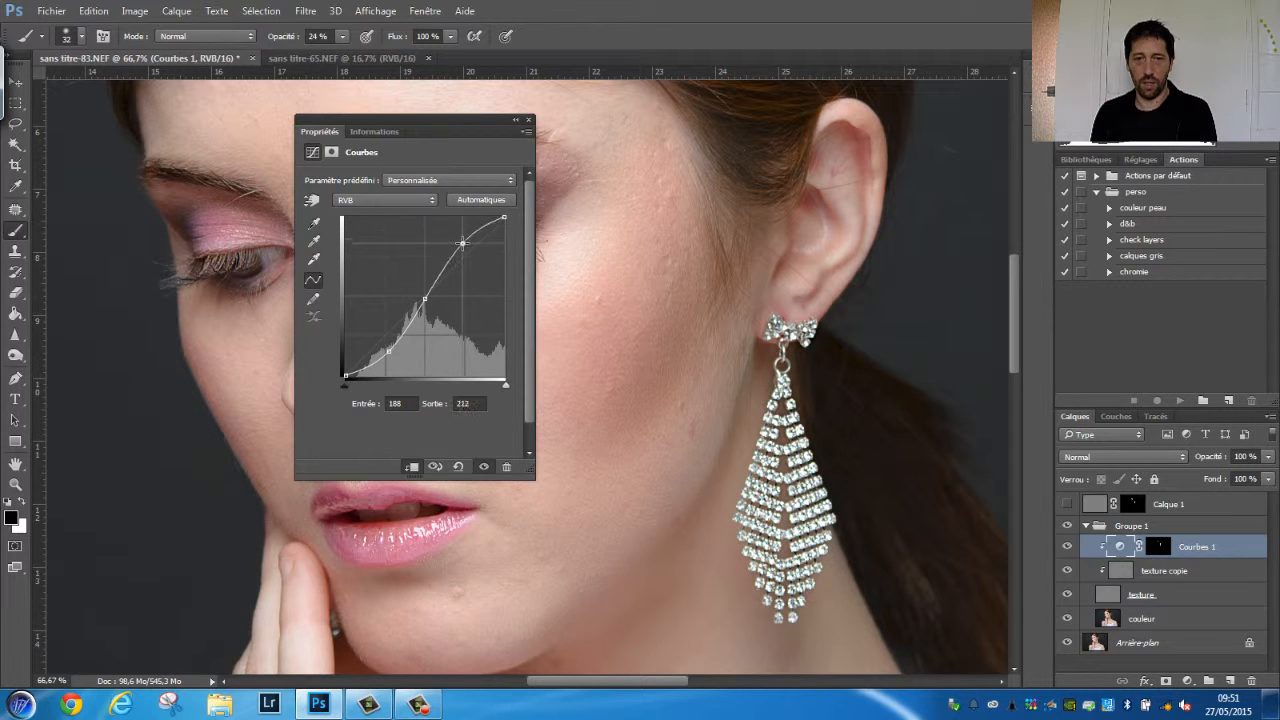
{"action": "left_click", "coordinate": [528, 120]}
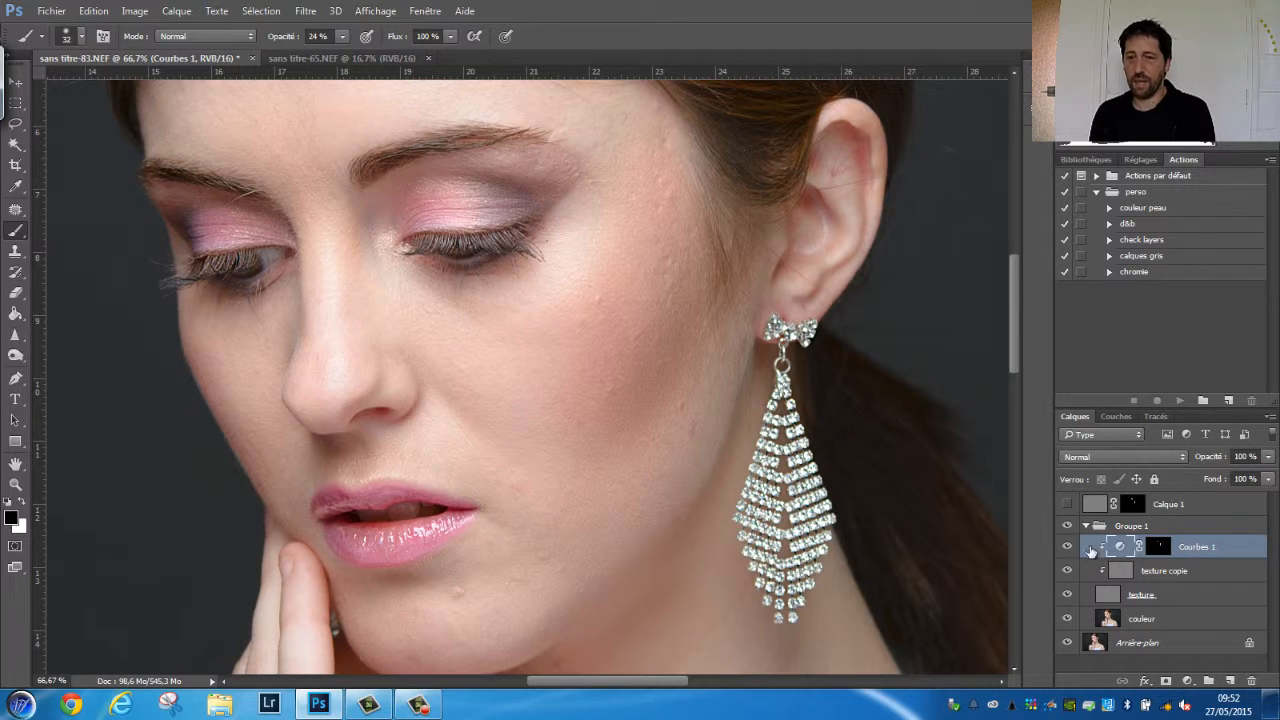
{"action": "left_click", "coordinate": [1066, 553]}
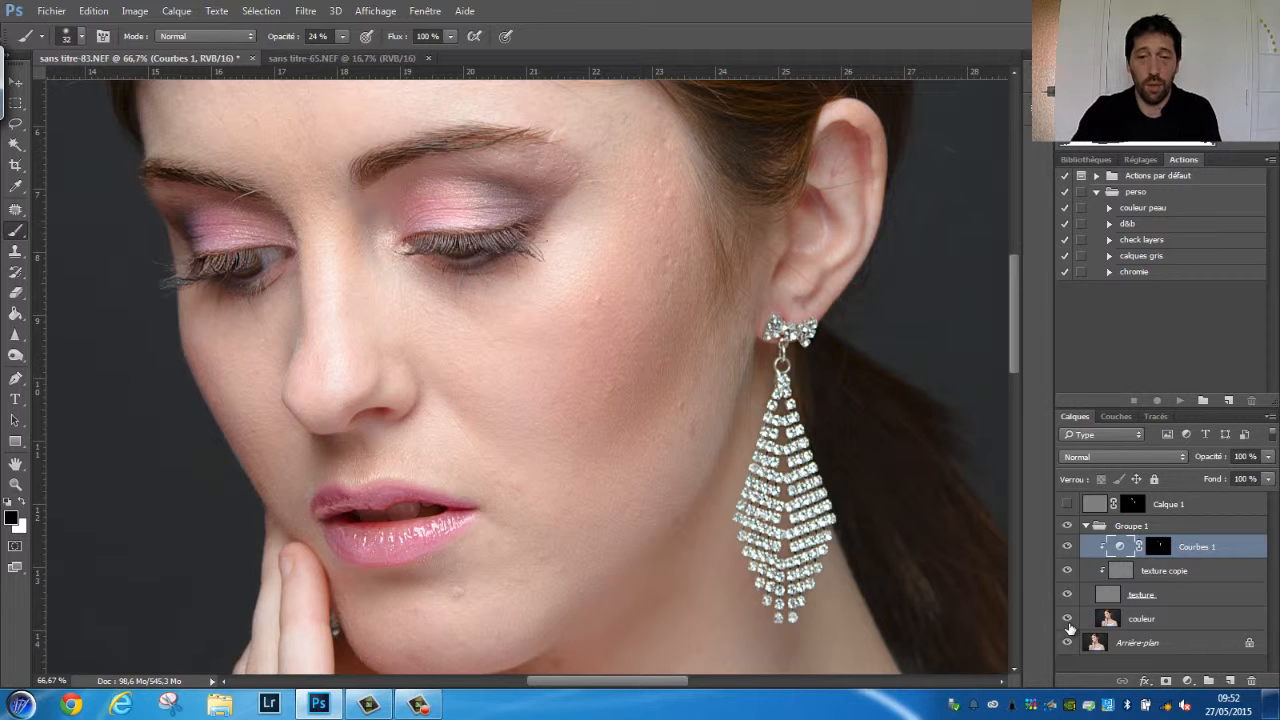
- Add a second Courbes adjustment above Courbes 1 with an S-curve (190 to 203, 123 to 124, 62 to 43) and clip it to the texture layers
{"action": "key", "text": "ctrl+minus"}
{"action": "key", "text": "ctrl+minus"}
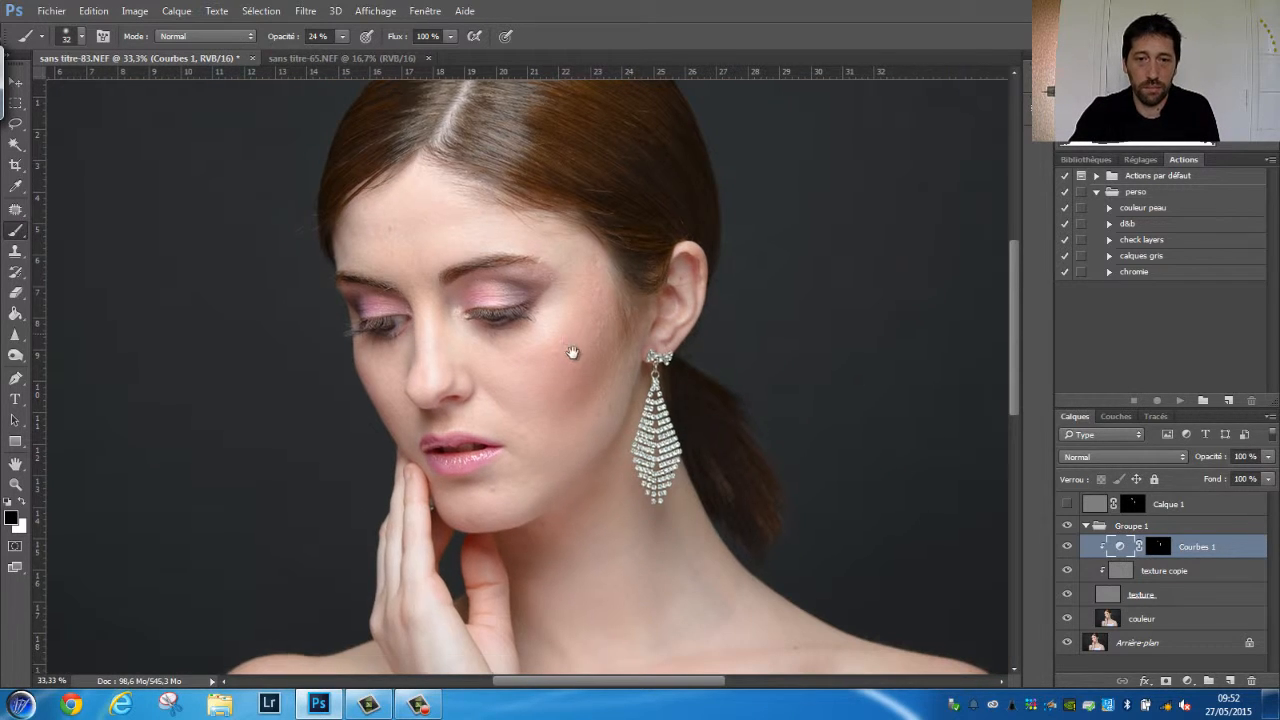
{"action": "left_click_drag", "start_coordinate": [572, 352], "coordinate": [509, 480]}
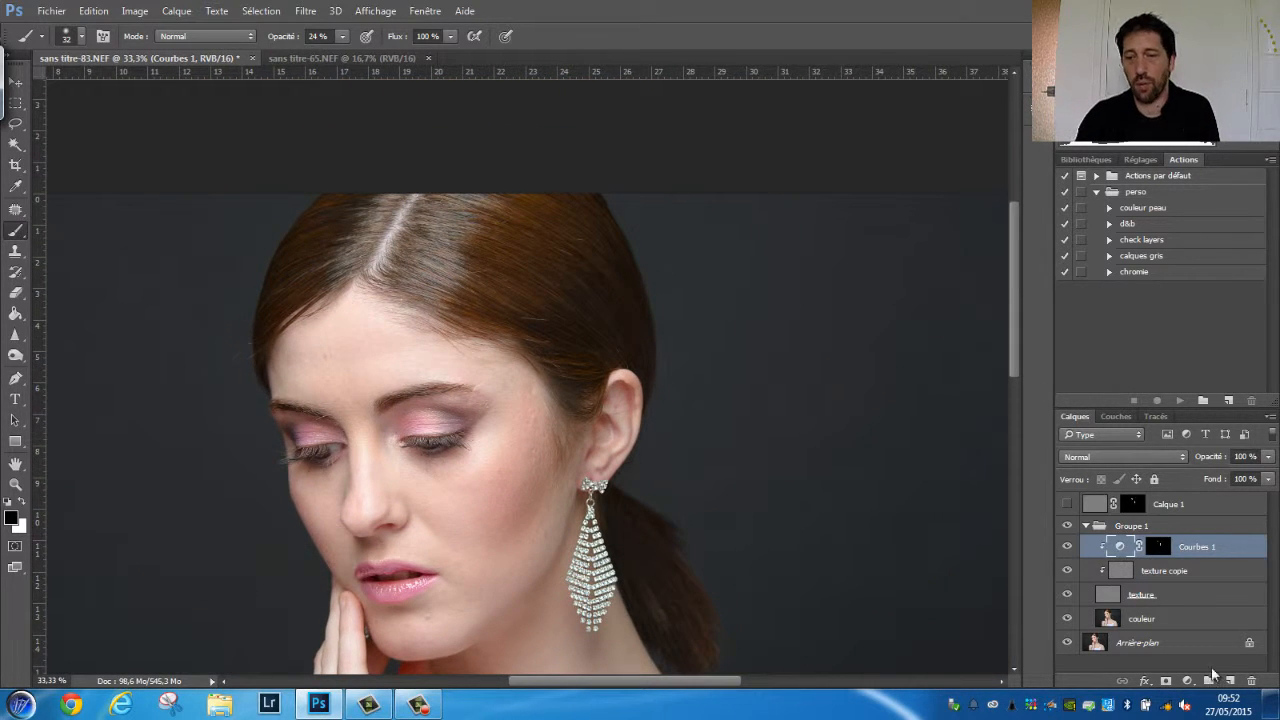
{"action": "left_click", "coordinate": [1187, 681]}
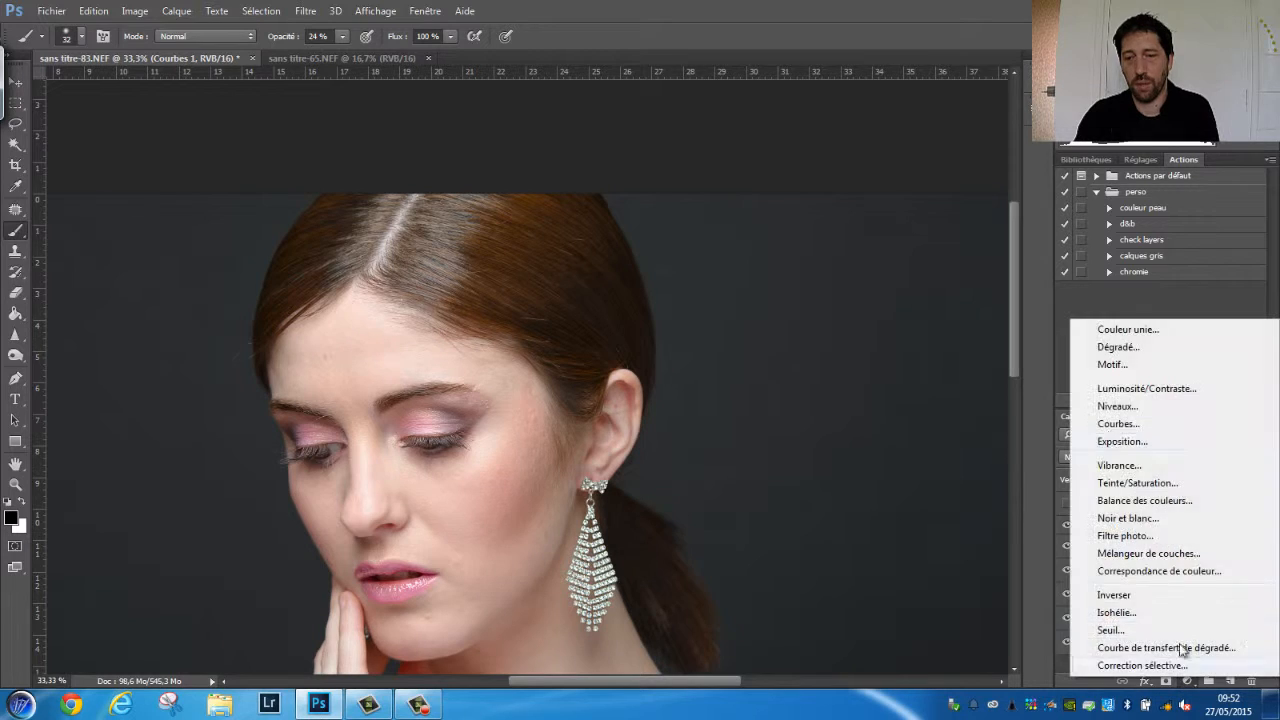
{"action": "left_click", "coordinate": [1114, 424]}
{"action": "left_click_drag", "start_coordinate": [462, 257], "coordinate": [460, 246]}
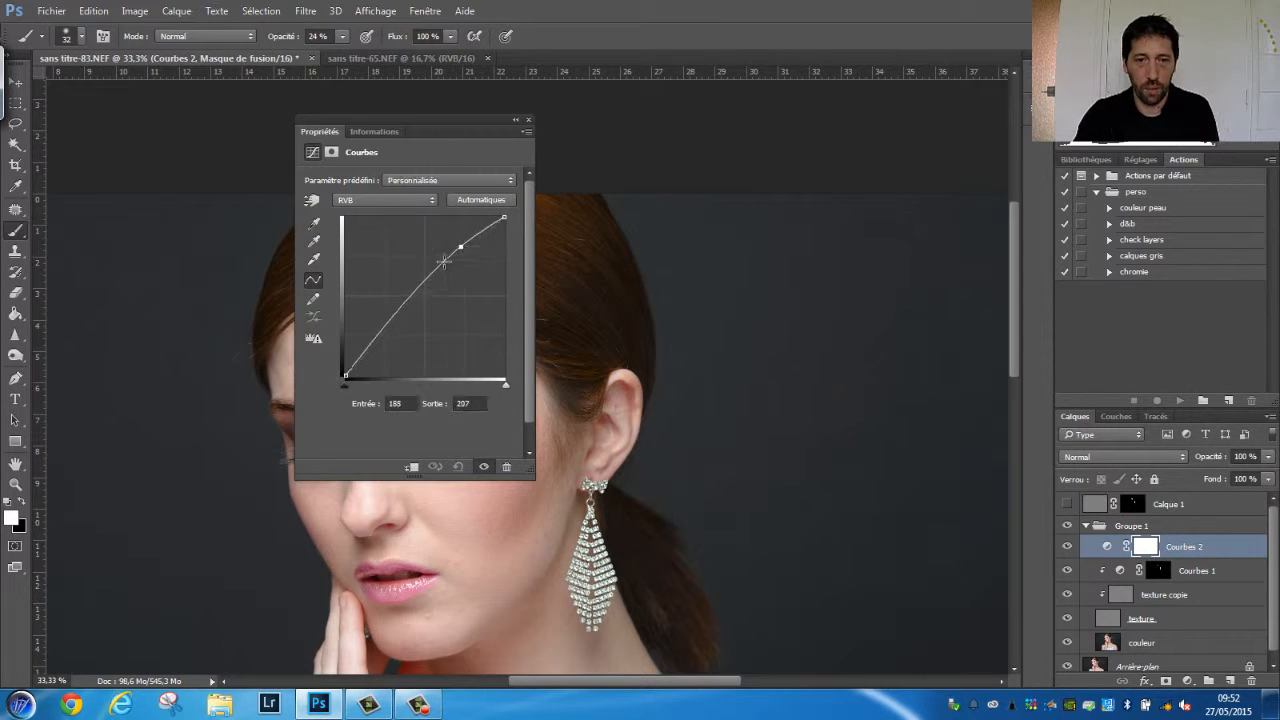
{"action": "left_click_drag", "start_coordinate": [422, 290], "coordinate": [422, 298]}
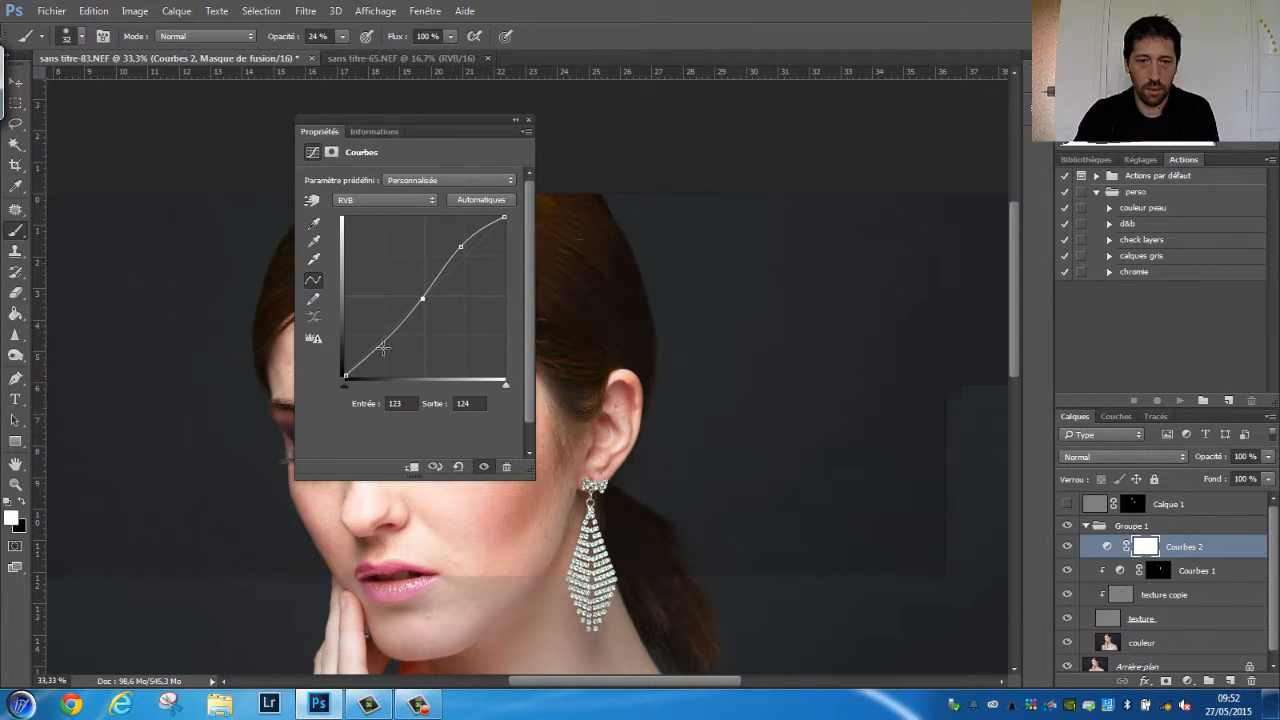
{"action": "left_click_drag", "start_coordinate": [384, 344], "coordinate": [387, 349]}
{"action": "left_click_drag", "start_coordinate": [461, 247], "coordinate": [464, 257]}
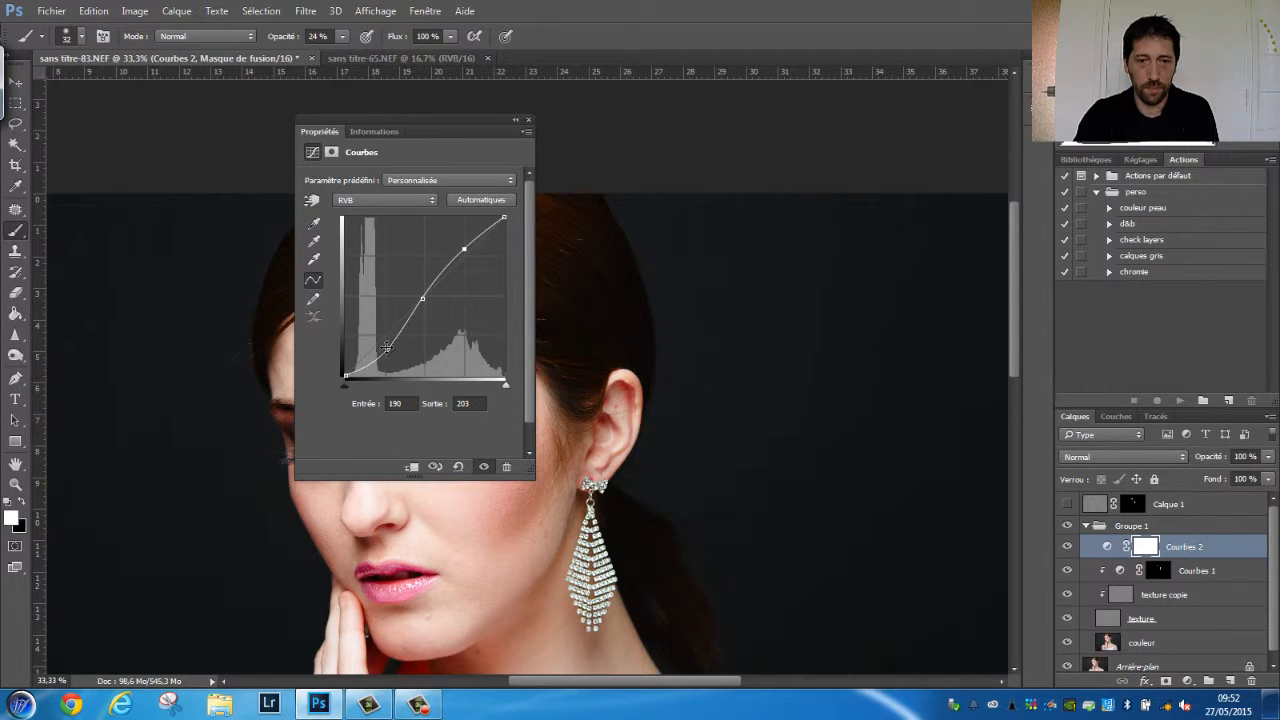
{"action": "left_click", "coordinate": [385, 348]}
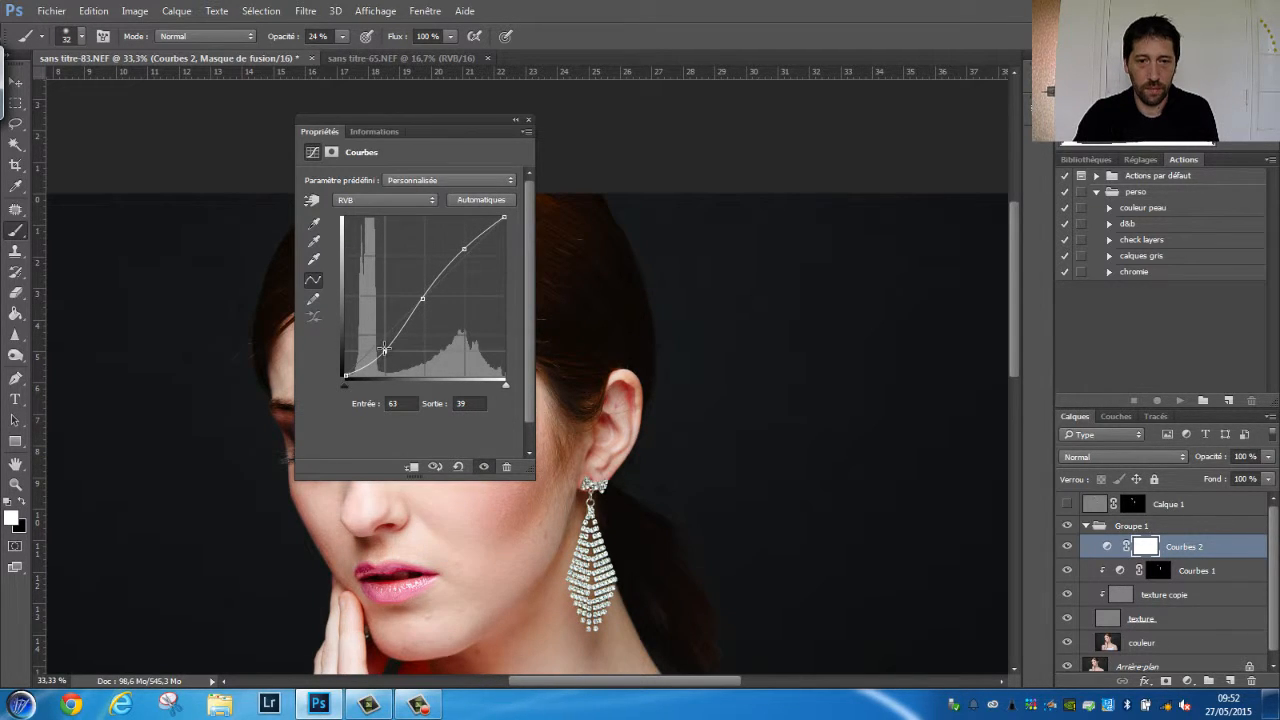
{"action": "left_click", "coordinate": [411, 466]}
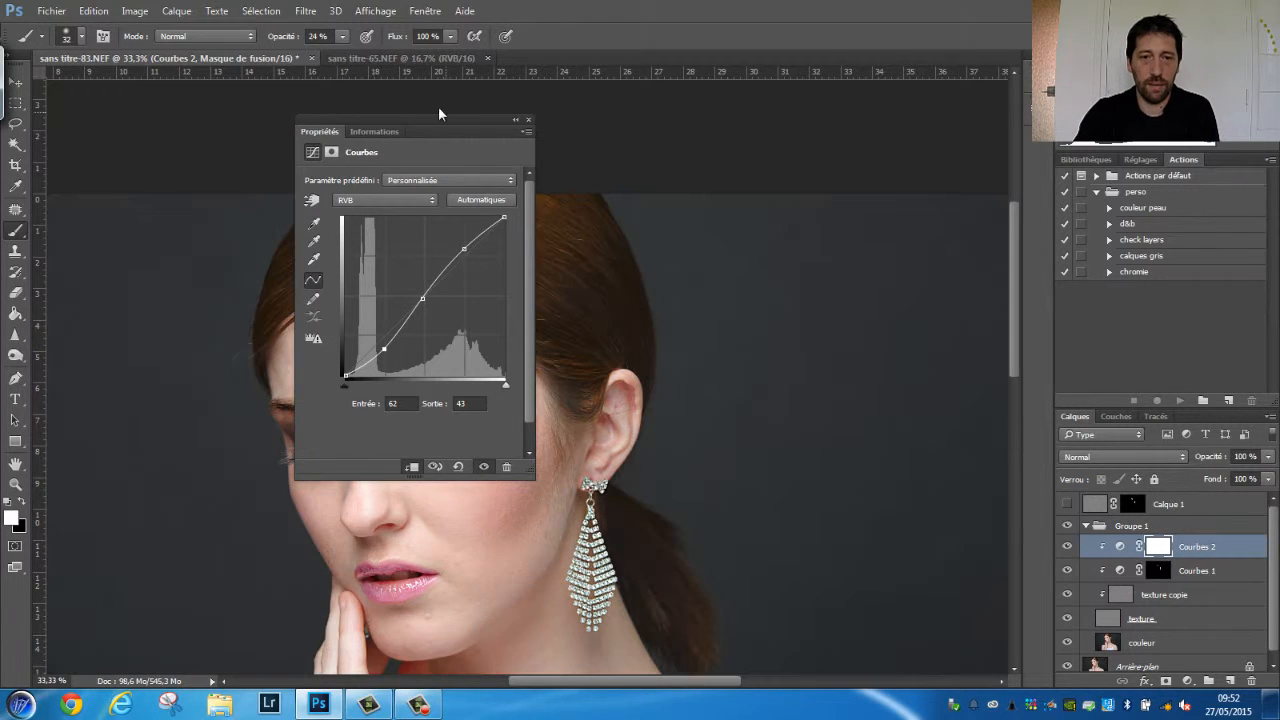
{"action": "left_click", "coordinate": [528, 119]}
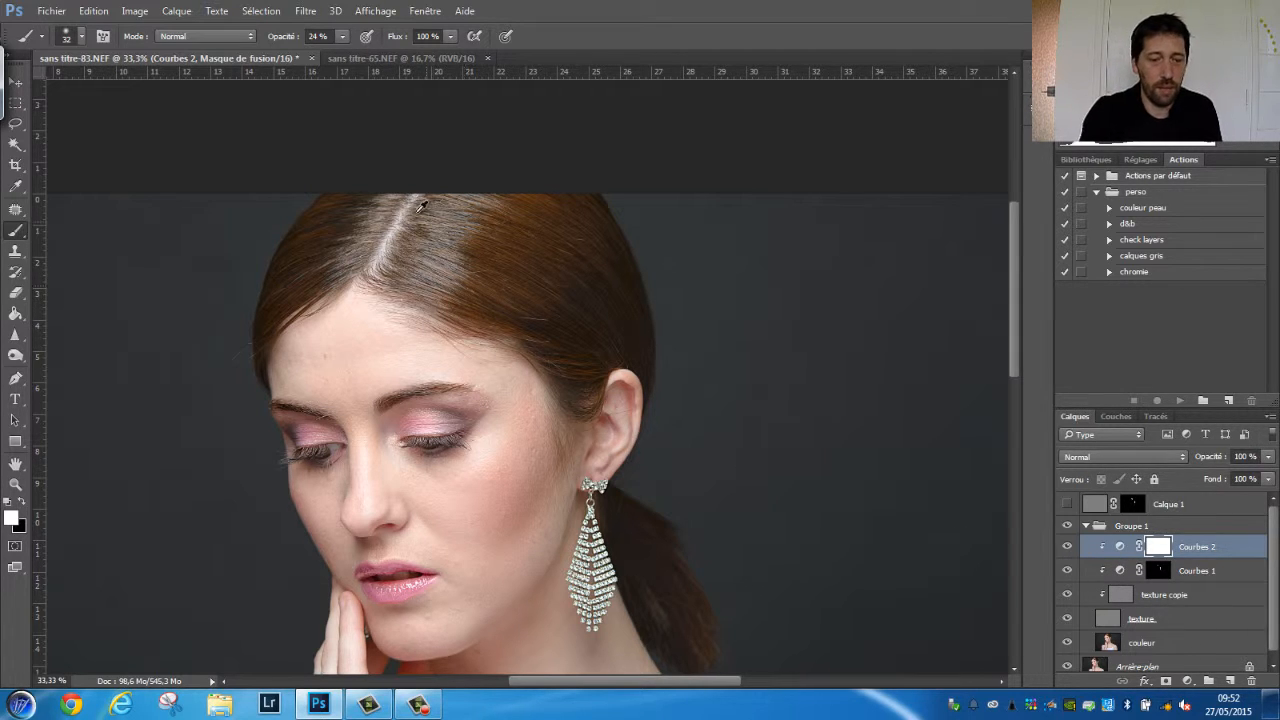
- Invert the Courbes 2 mask to black and paint white over the hair with a size 206 brush at 17% opacity
{"action": "mouse_move", "coordinate": [430, 215]}
{"action": "left_mouse_down"}
{"action": "mouse_move", "coordinate": [436, 230]}
{"action": "mouse_move", "coordinate": [464, 232]}
{"action": "left_mouse_up"}
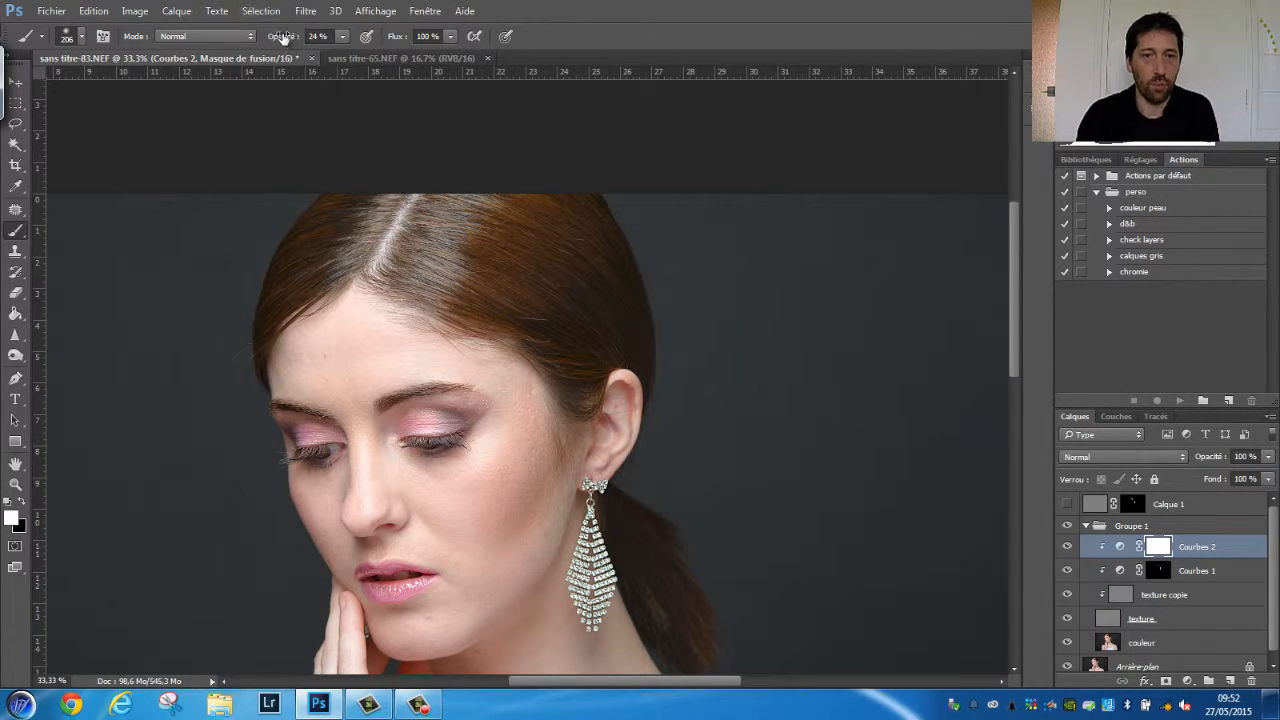
{"action": "left_click_drag", "start_coordinate": [284, 37], "coordinate": [279, 38]}
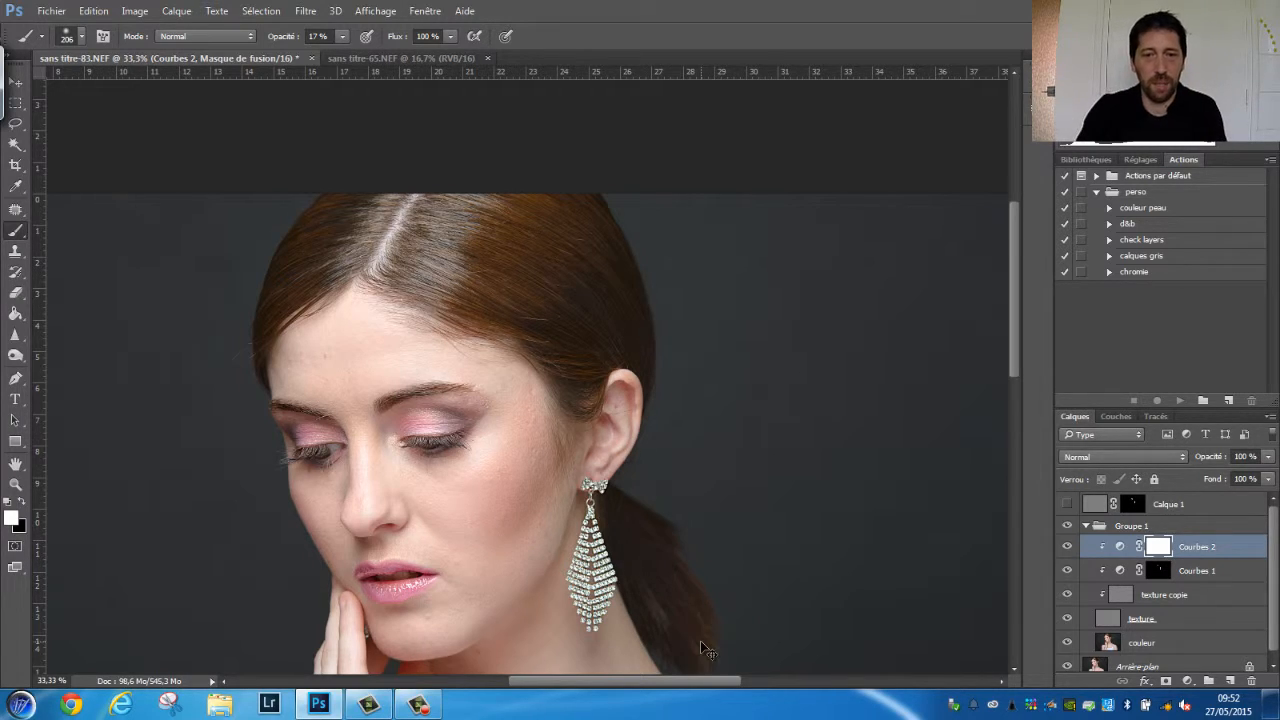
{"action": "key", "text": "ctrl+plus"}
{"action": "key", "text": "ctrl+plus"}
{"action": "key", "text": "ctrl+plus"}
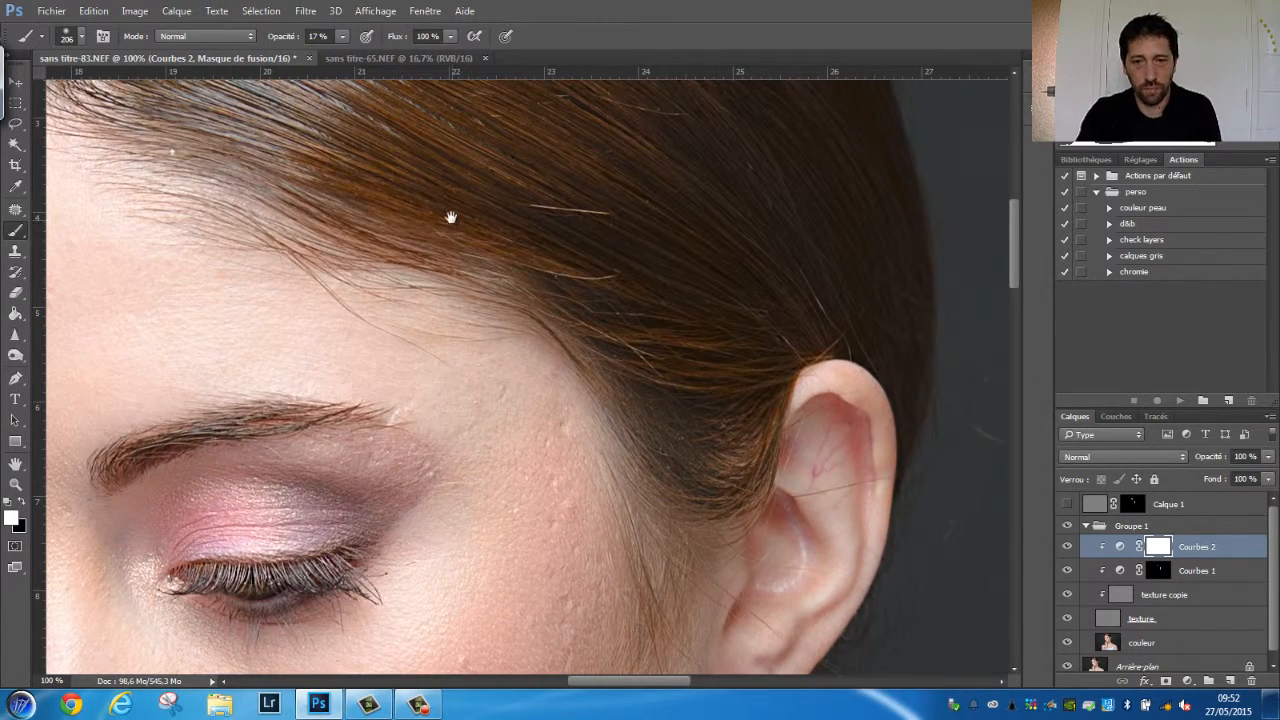
{"action": "left_click_drag", "start_coordinate": [449, 214], "coordinate": [439, 360]}
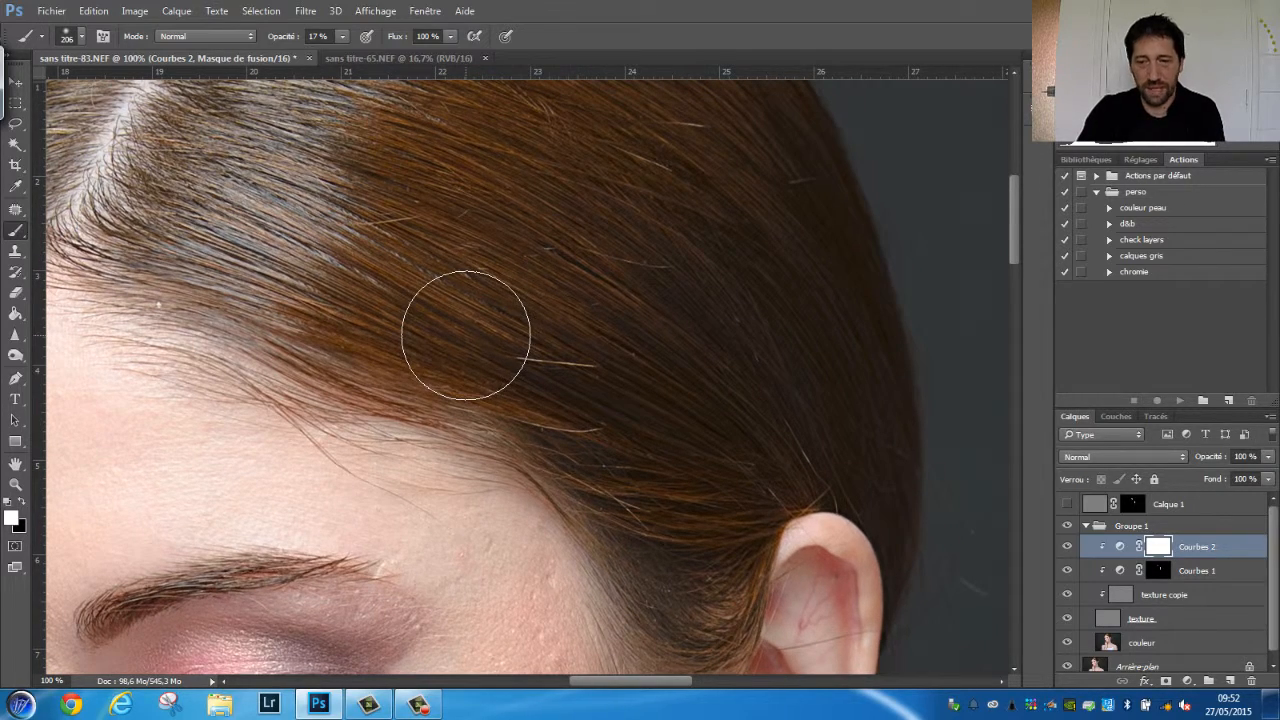
{"action": "key", "text": "ctrl+i"}
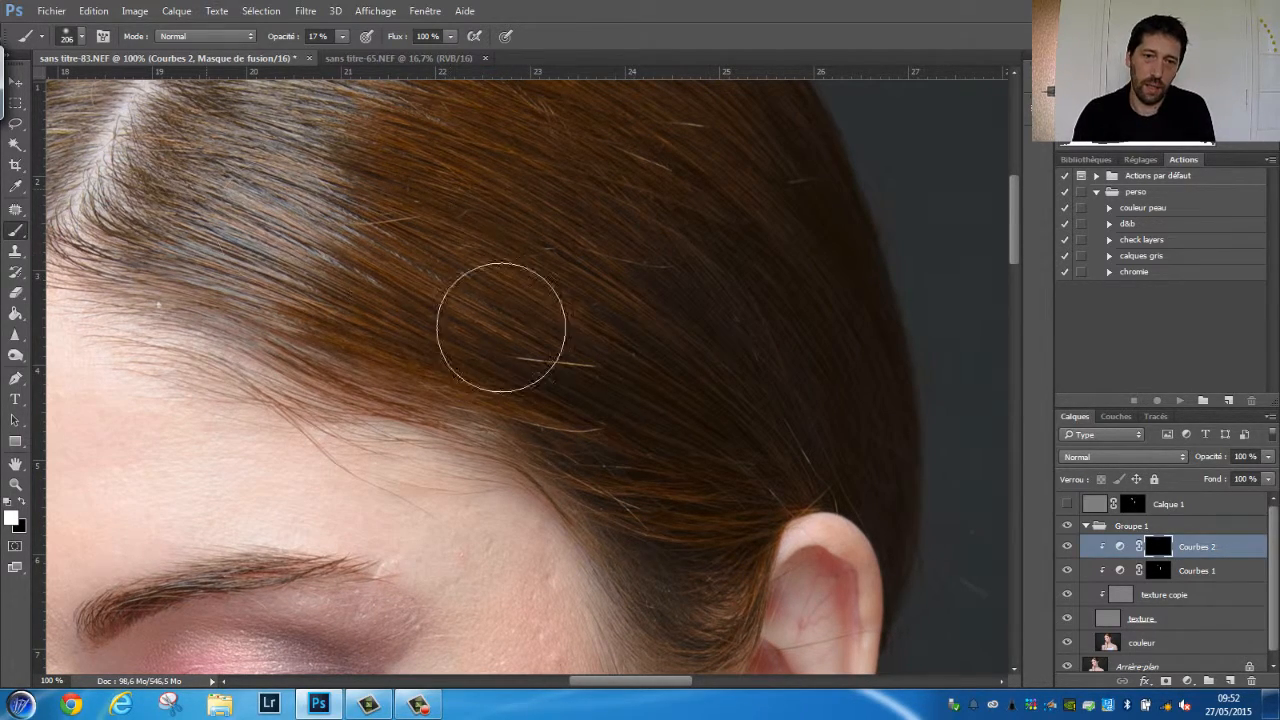
{"action": "left_click_drag", "start_coordinate": [500, 277], "coordinate": [600, 423]}
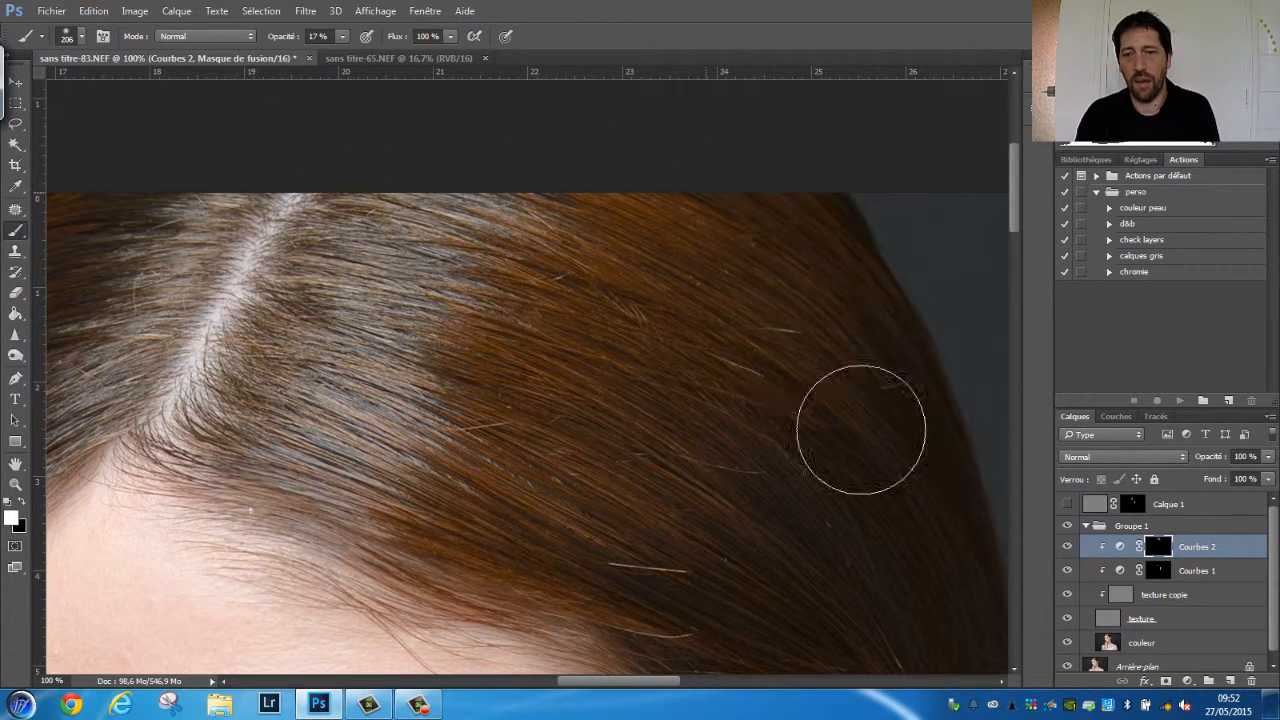
{"action": "left_click_drag", "start_coordinate": [323, 314], "coordinate": [706, 294]}
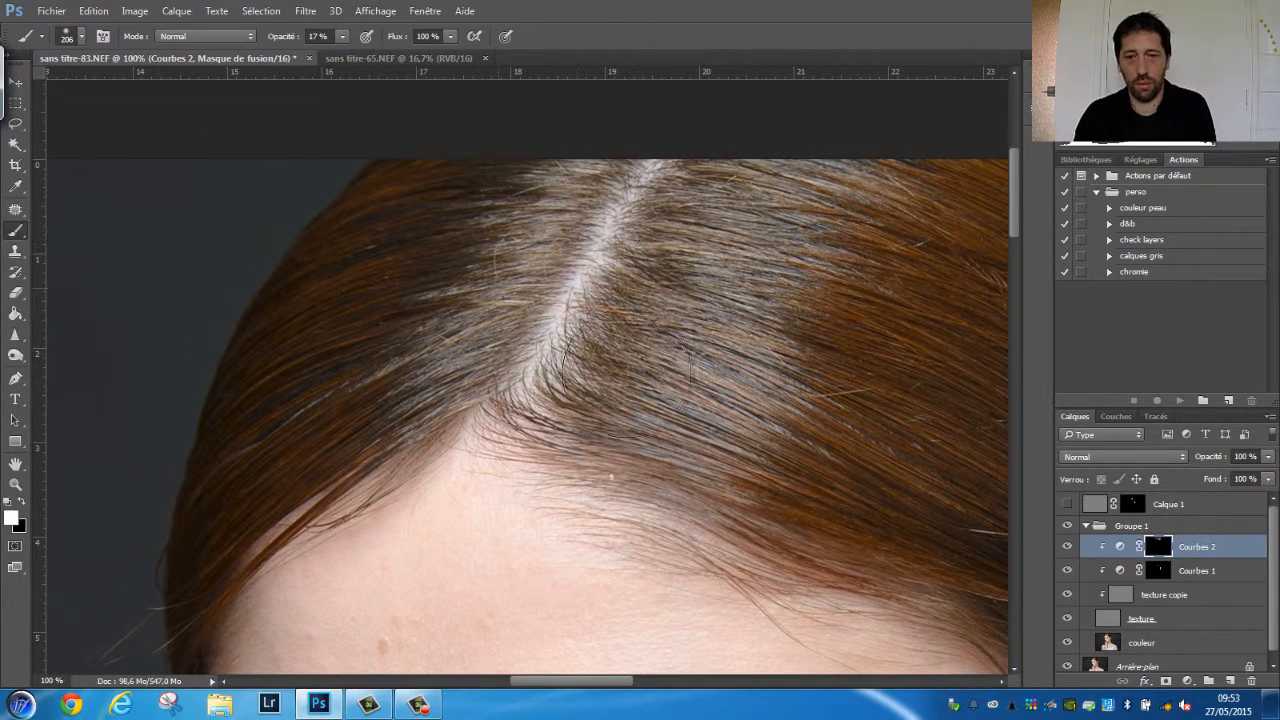
- Compare the hair at 50% zoom with the Courbes 2 adjustment hidden and shown
{"action": "key", "text": "ctrl+minus"}
{"action": "key", "text": "ctrl+minus"}
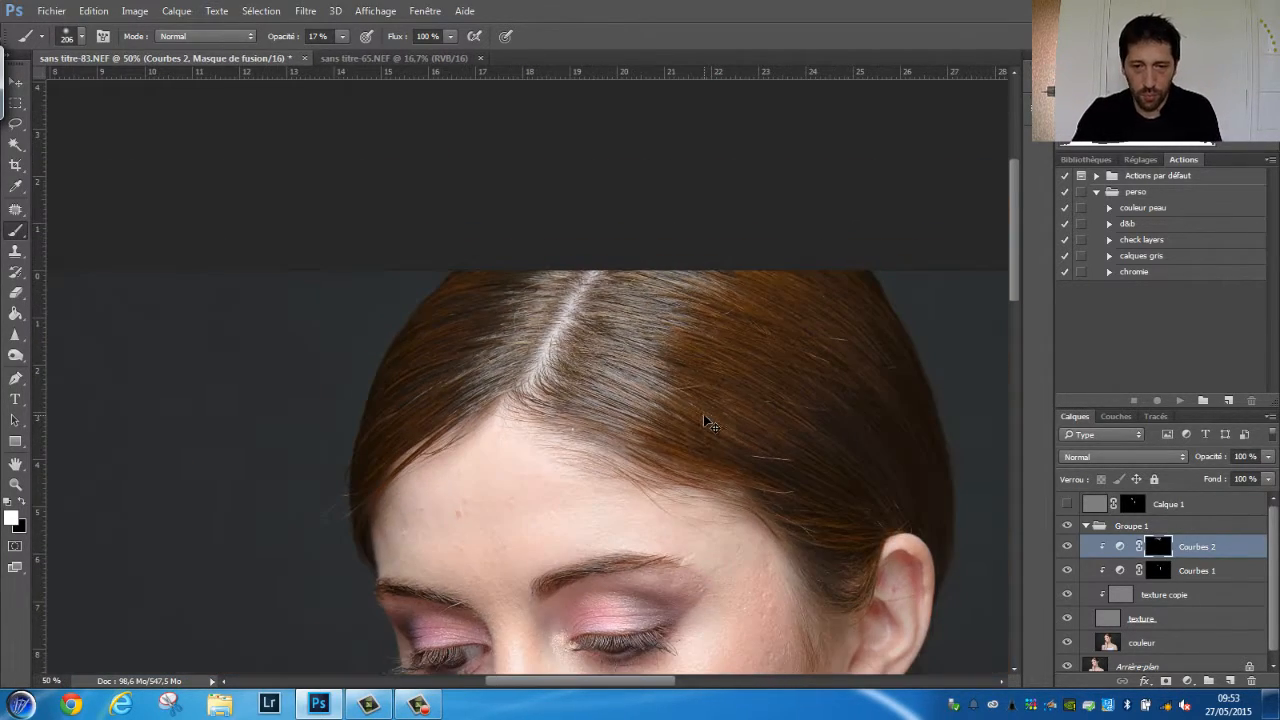
{"action": "left_click_drag", "start_coordinate": [817, 397], "coordinate": [703, 331]}
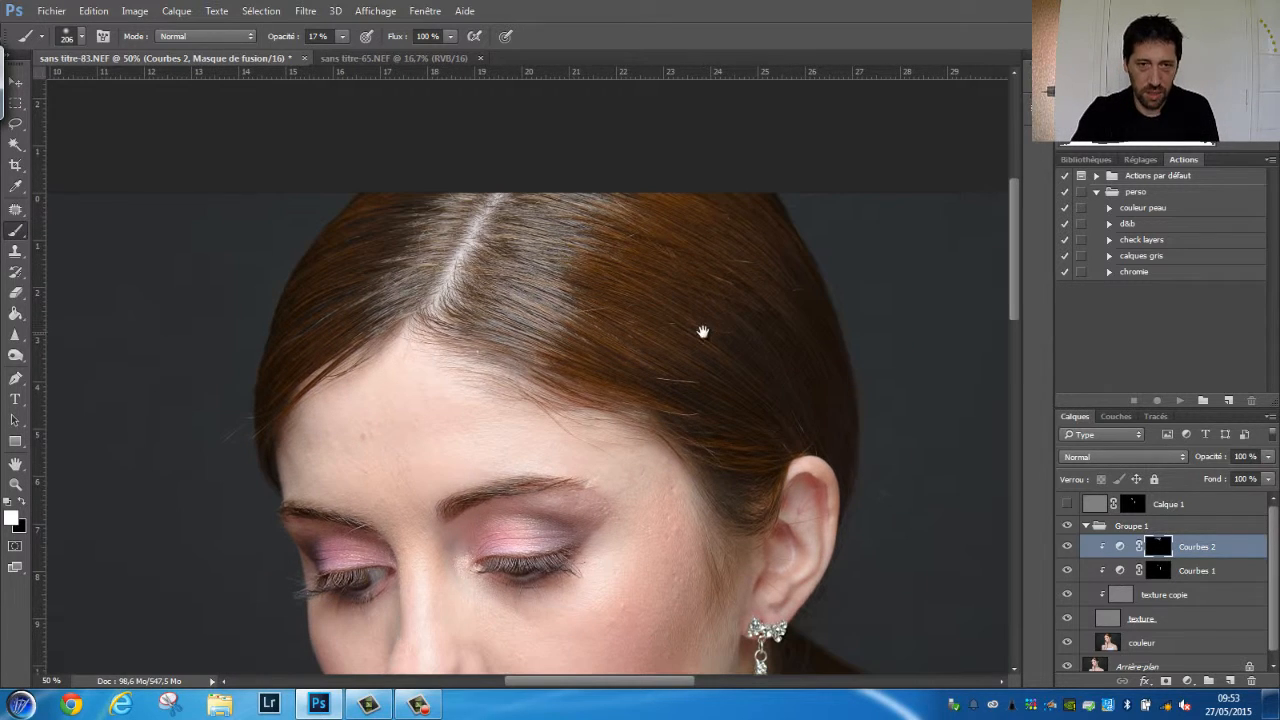
{"action": "left_click", "coordinate": [1072, 550]}
{"action": "left_click", "coordinate": [1069, 550]}
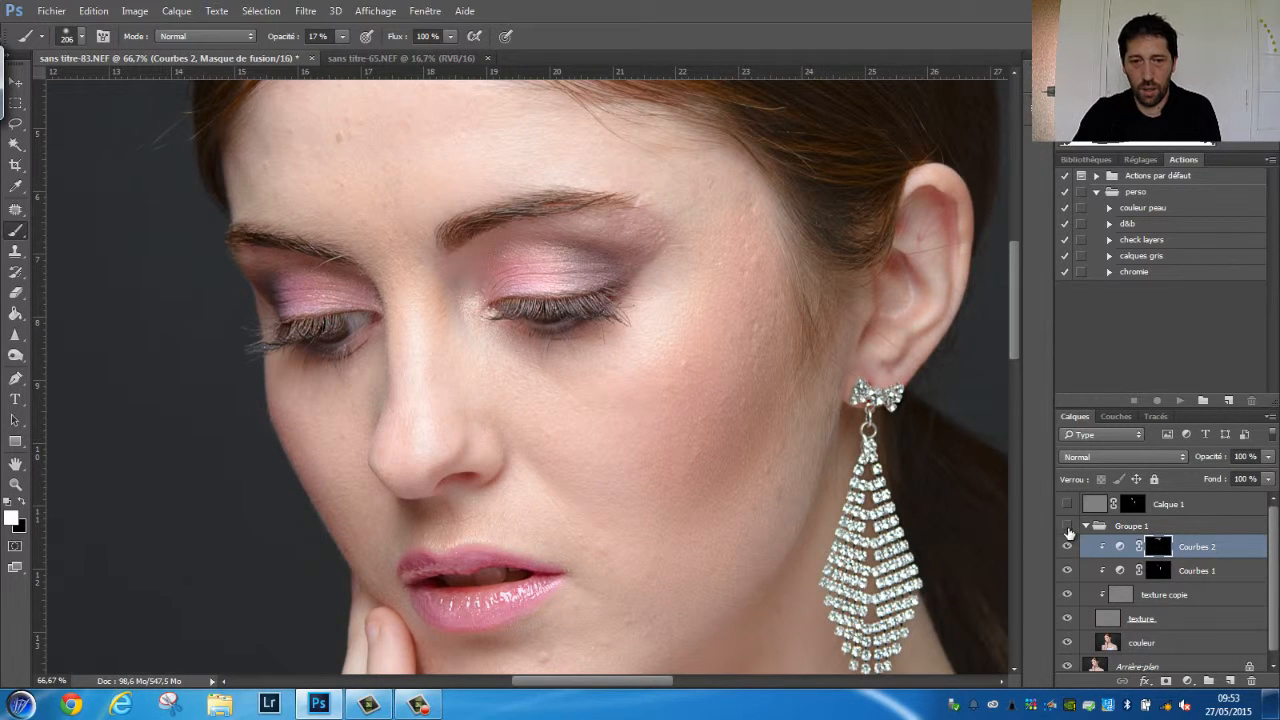
- Compare the face and earring at 66.7% zoom with the whole Groupe 1 hidden and shown
{"action": "left_click", "coordinate": [1068, 528]}
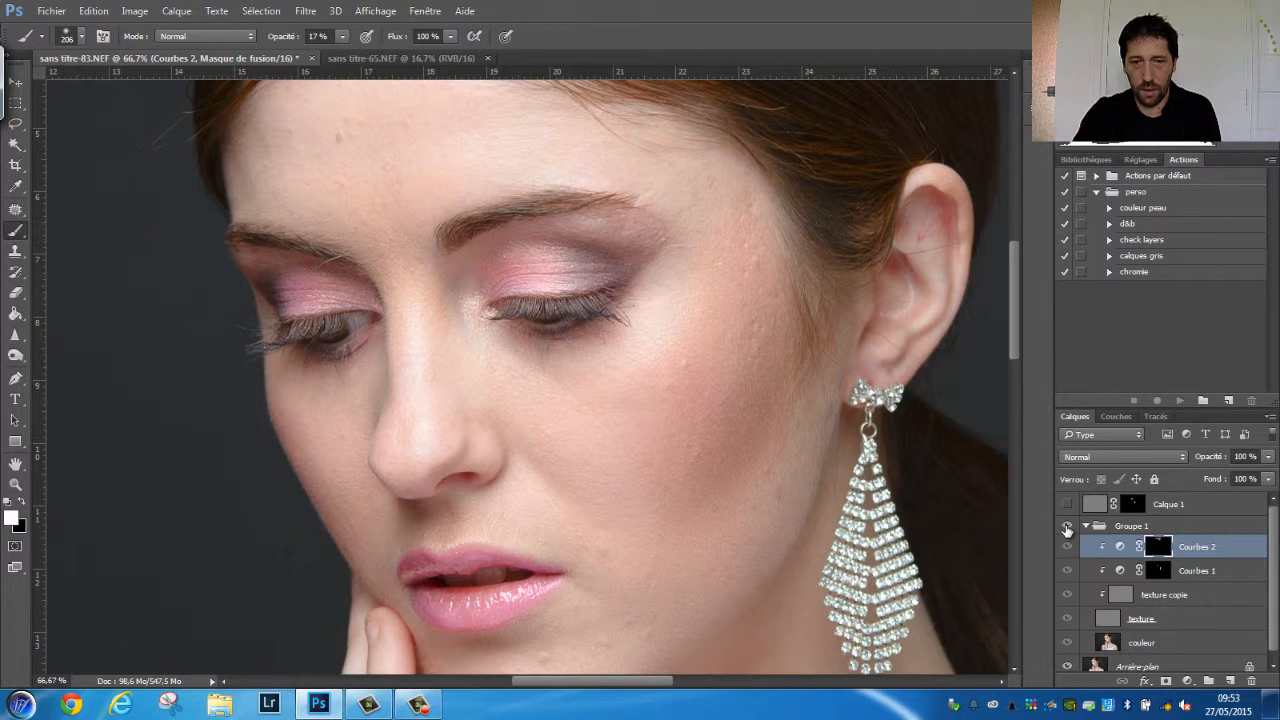
{"action": "left_click", "coordinate": [1067, 528]}
{"action": "left_click", "coordinate": [1068, 528]}
{"action": "left_click", "coordinate": [1068, 529]}
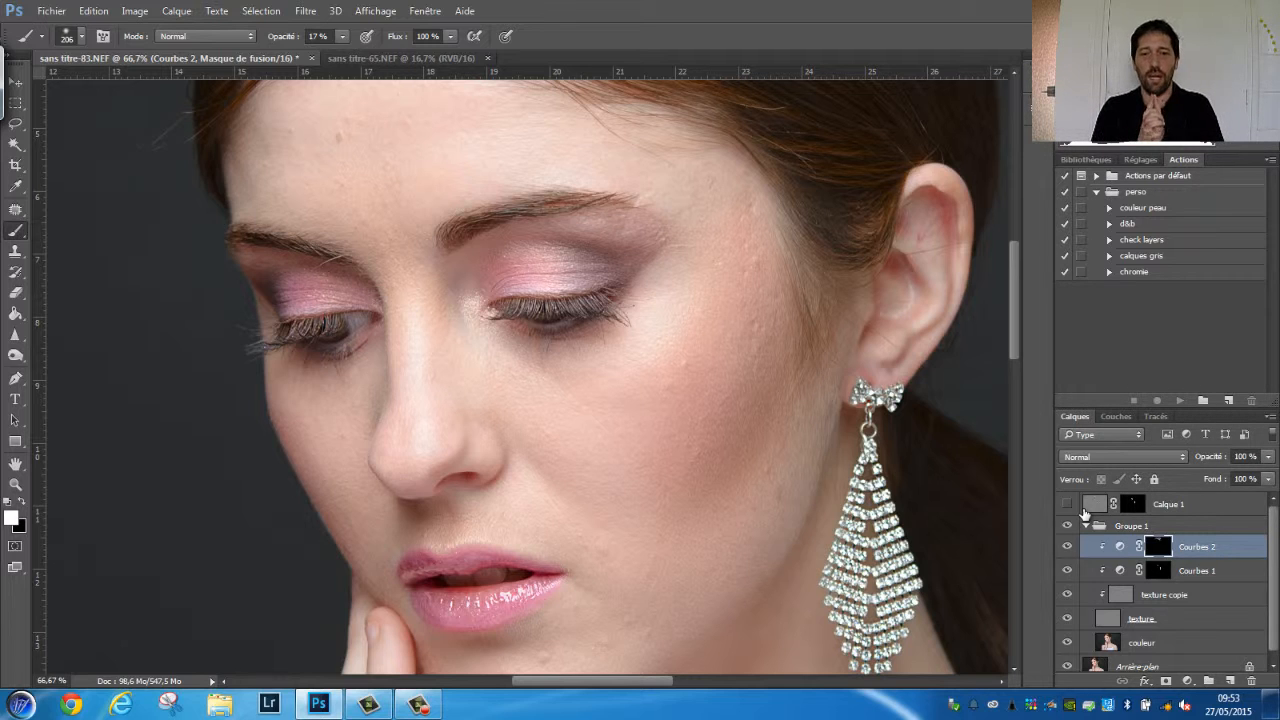
- Collapse Groupe 1, switch to the sans titre-65.NEF portrait and frame the face at 50% zoom
{"action": "left_click", "coordinate": [1086, 525]}
{"action": "left_click", "coordinate": [368, 58]}
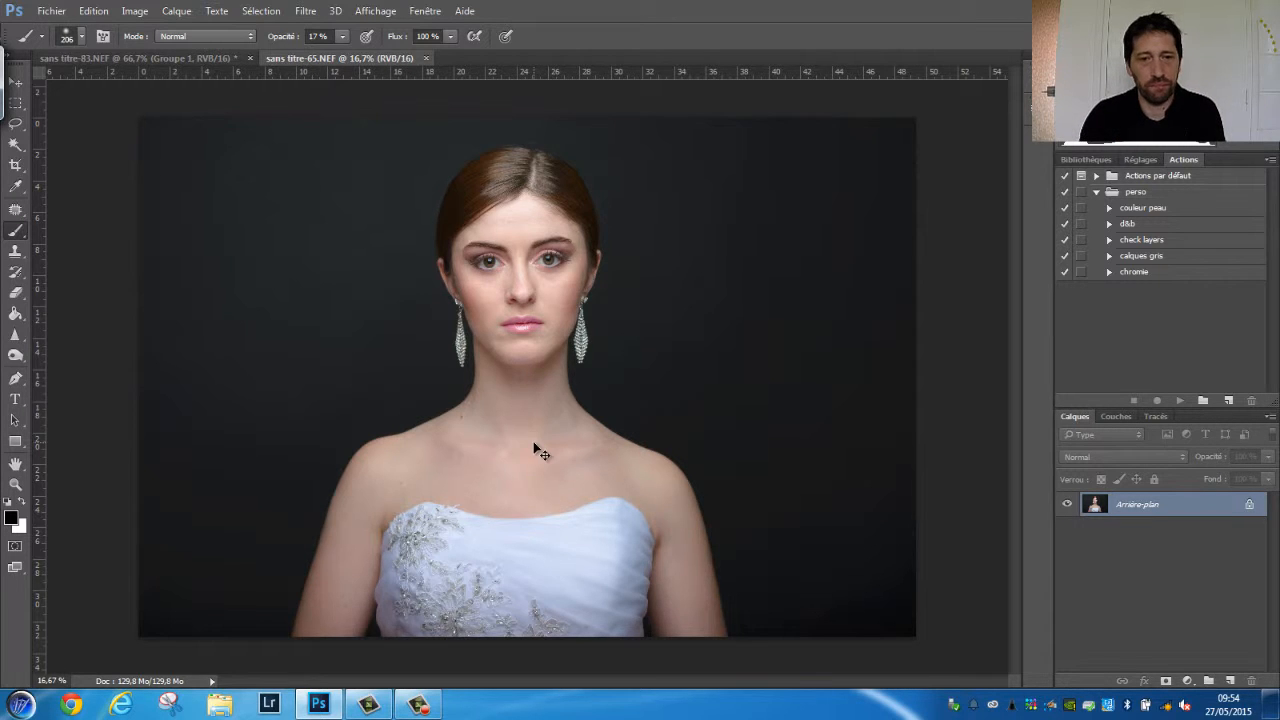
{"action": "scroll", "coordinate": [533, 442], "scroll_direction": "up", "scroll_amount": 3}
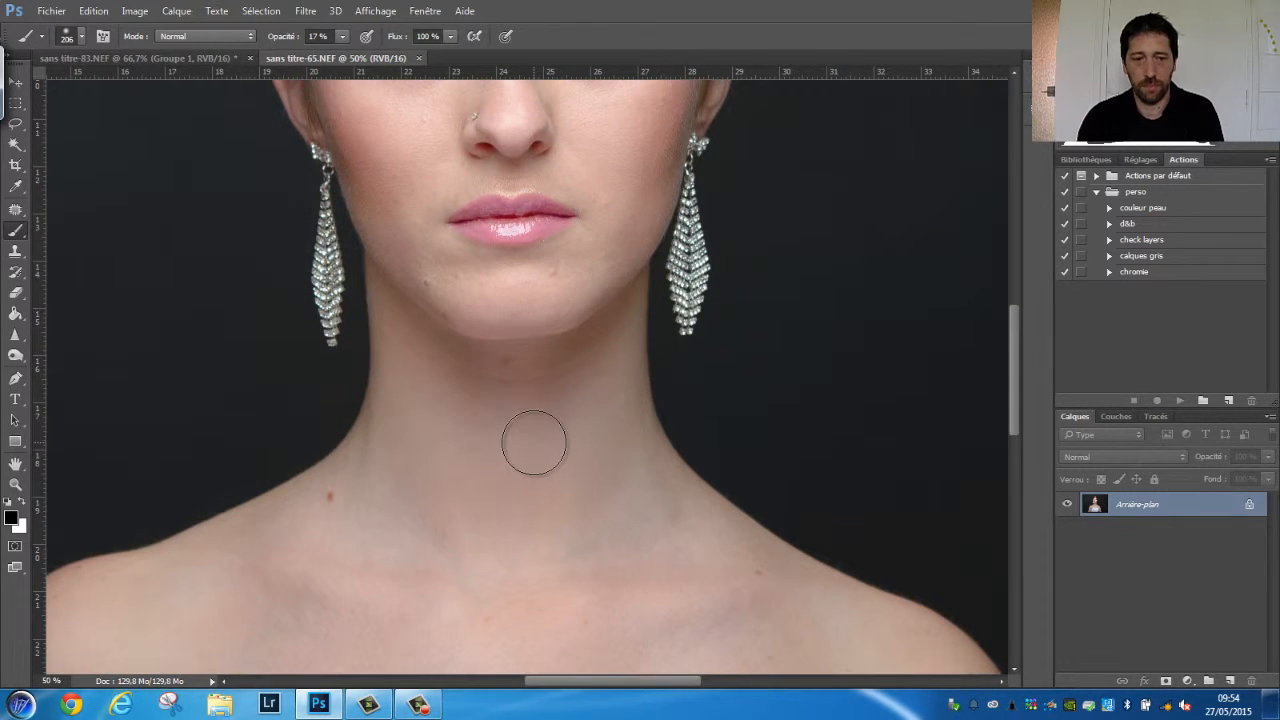
{"action": "mouse_move", "coordinate": [553, 239]}
{"action": "left_mouse_down"}
{"action": "mouse_move", "coordinate": [569, 483]}
{"action": "mouse_move", "coordinate": [608, 494]}
{"action": "left_mouse_up"}
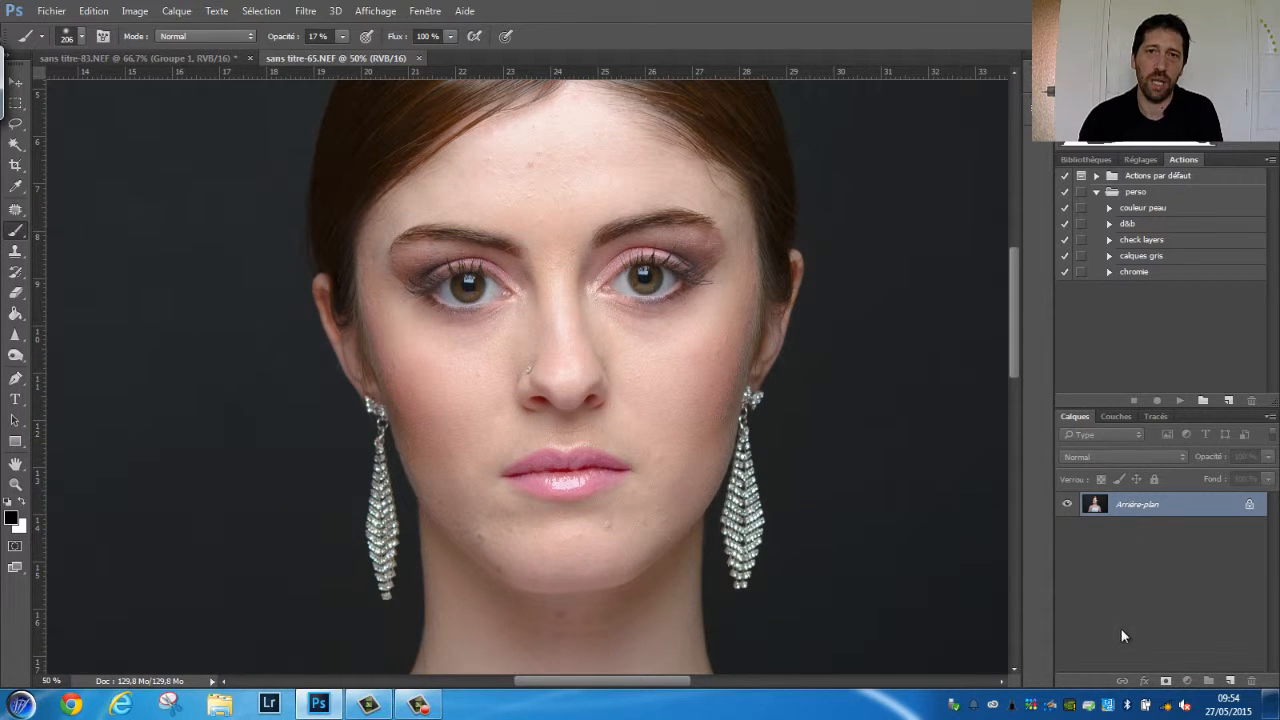
- Duplicate the background layer twice and hide the top copy
{"action": "key", "text": "ctrl+j"}
{"action": "key", "text": "ctrl+j"}
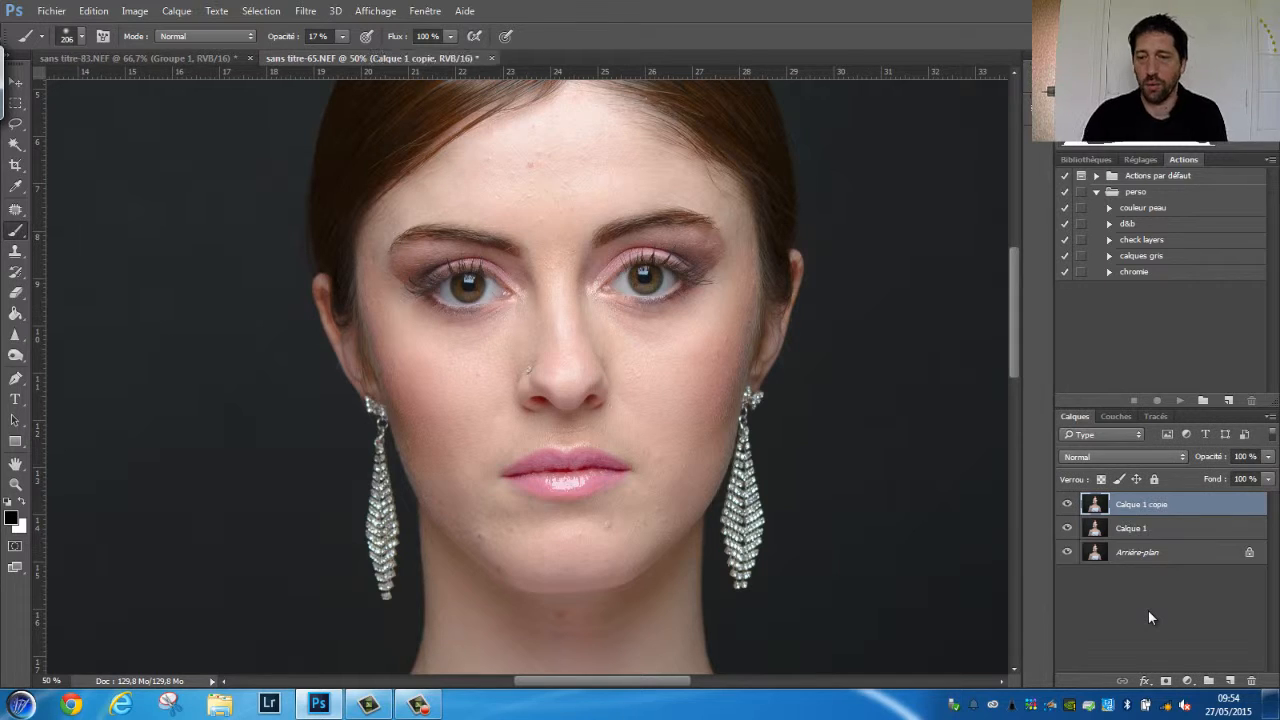
{"action": "left_click", "coordinate": [1067, 506]}
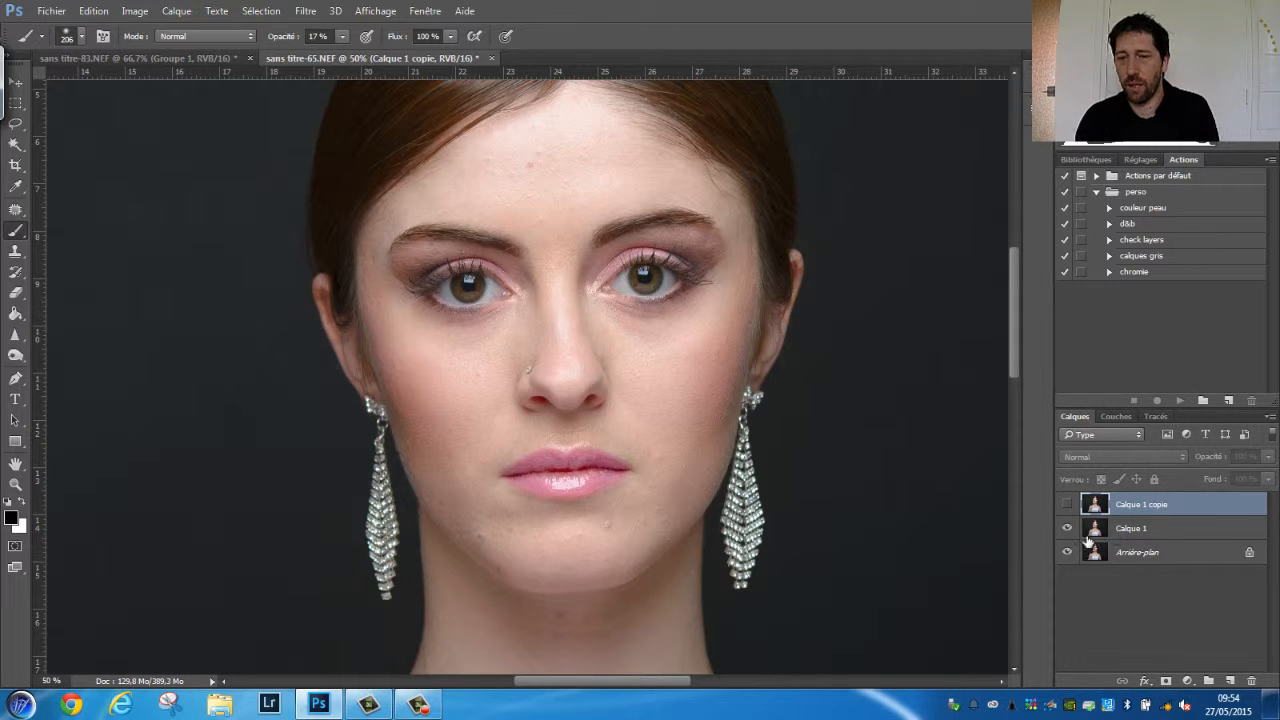
- Blur the Calque 1 layer with a Flou gaussien of 3 pixels radius
{"action": "left_click", "coordinate": [1112, 532]}
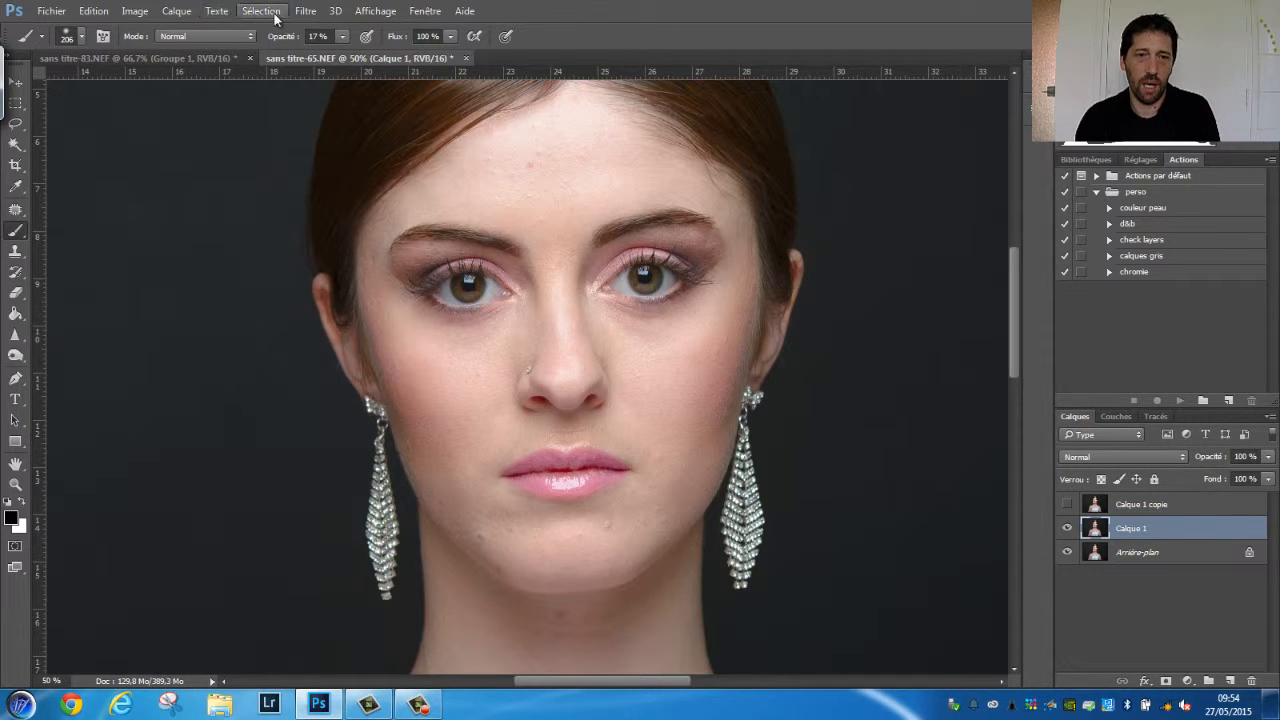
{"action": "left_click", "coordinate": [305, 11]}
{"action": "mouse_move", "coordinate": [360, 240]}
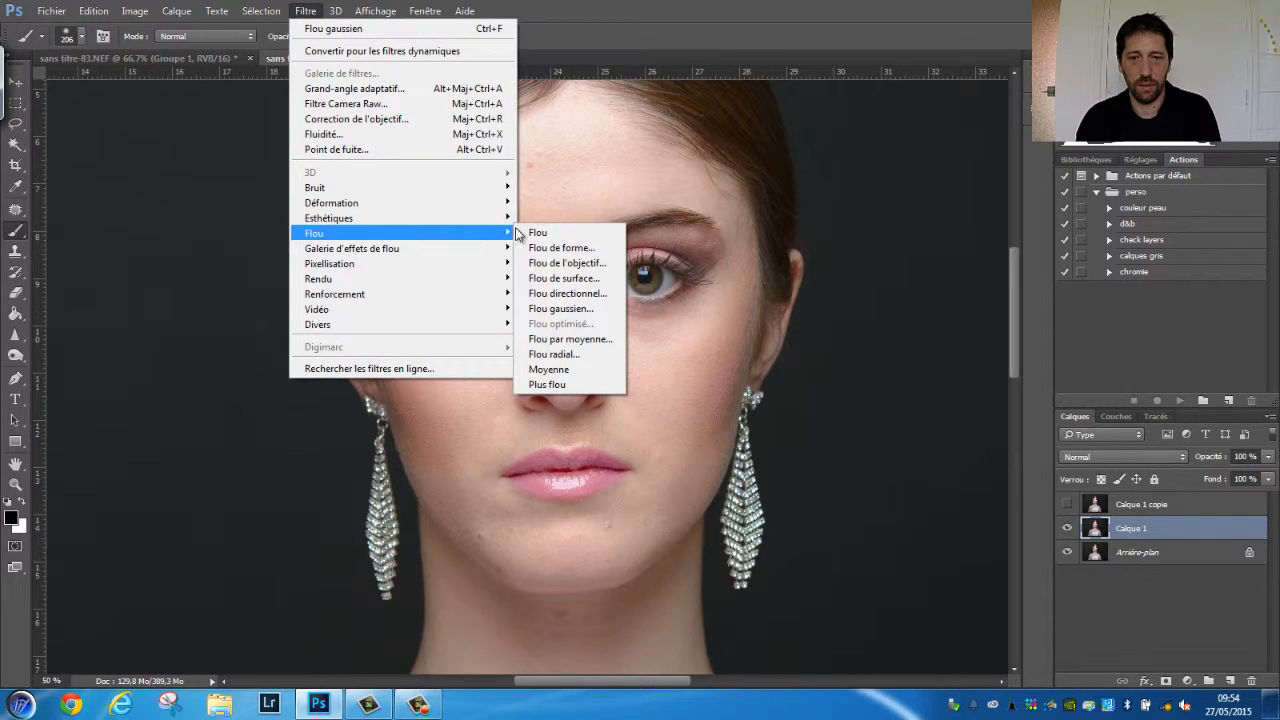
{"action": "left_click", "coordinate": [560, 309]}
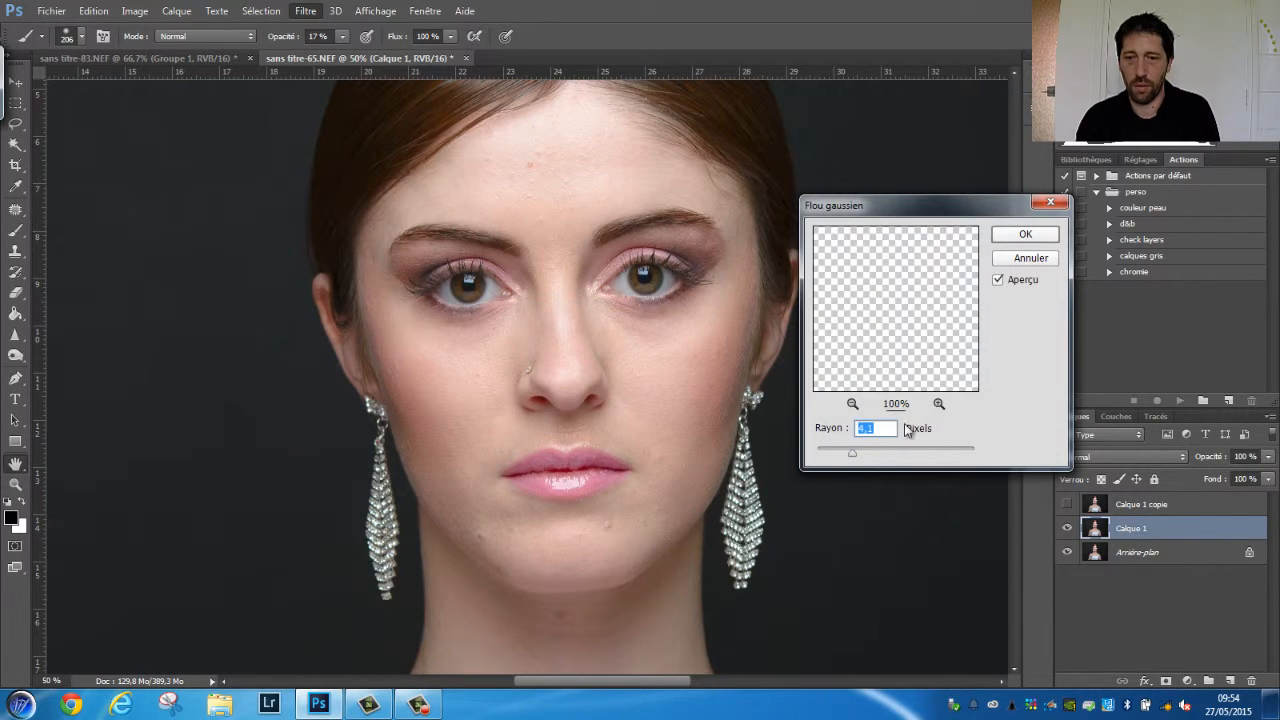
{"action": "left_click", "coordinate": [652, 271]}
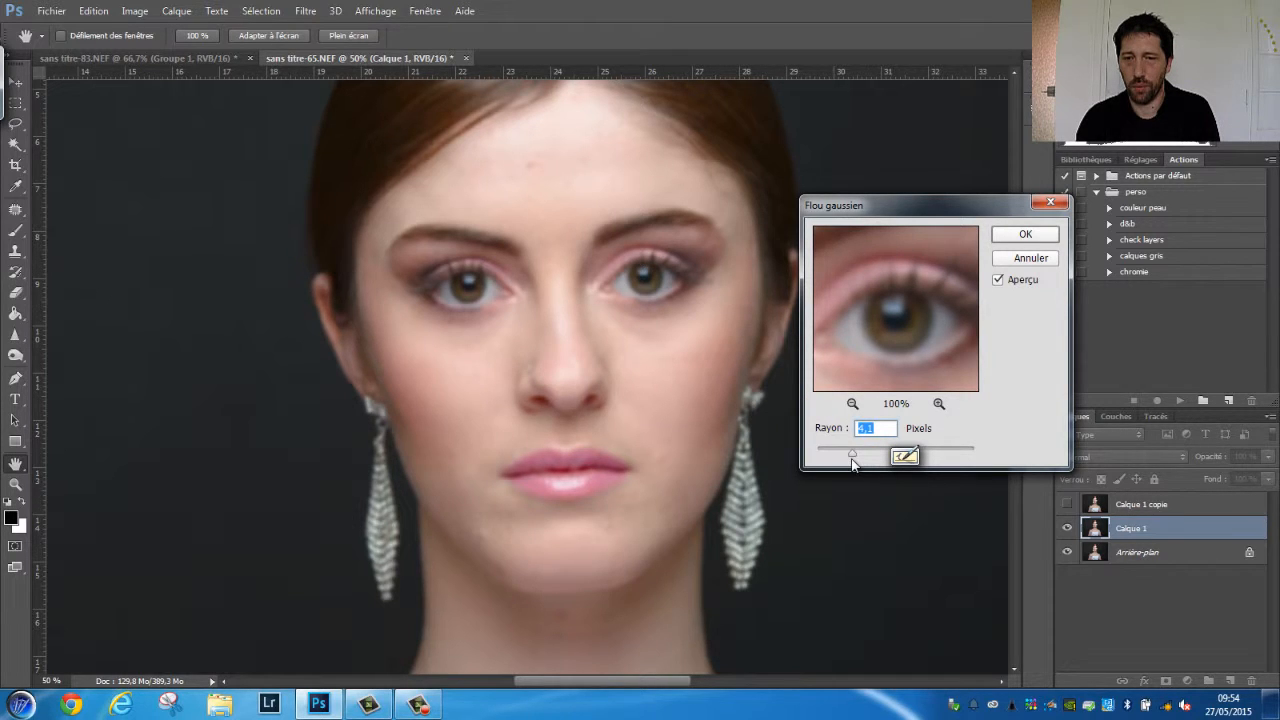
{"action": "left_click_drag", "start_coordinate": [851, 458], "coordinate": [848, 454]}
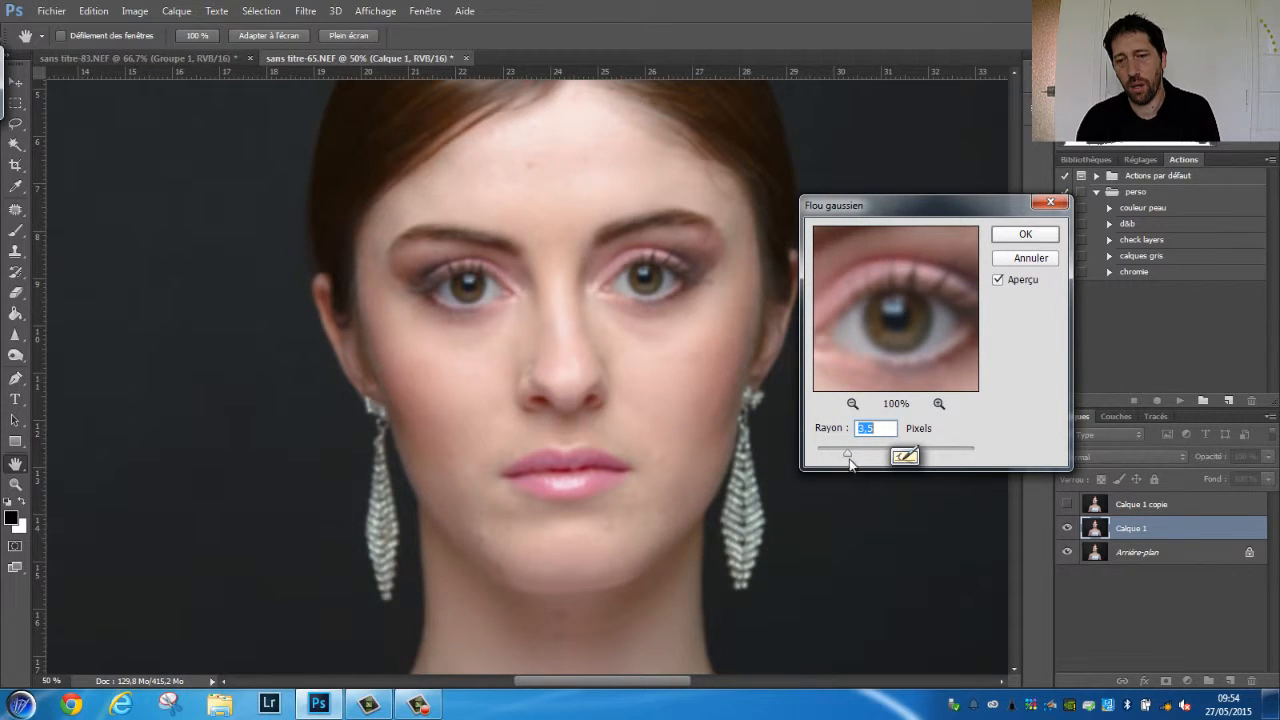
{"action": "double_click", "coordinate": [883, 430]}
{"action": "type", "text": "3"}
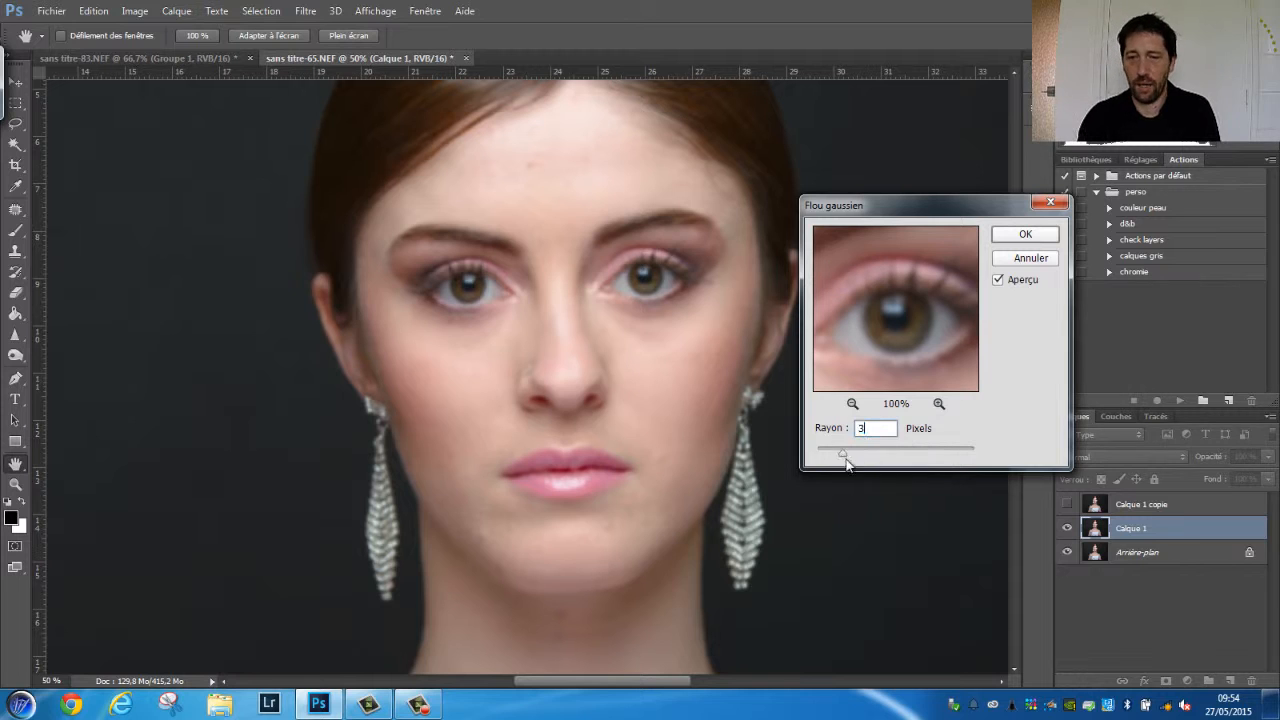
{"action": "left_click", "coordinate": [1025, 237]}
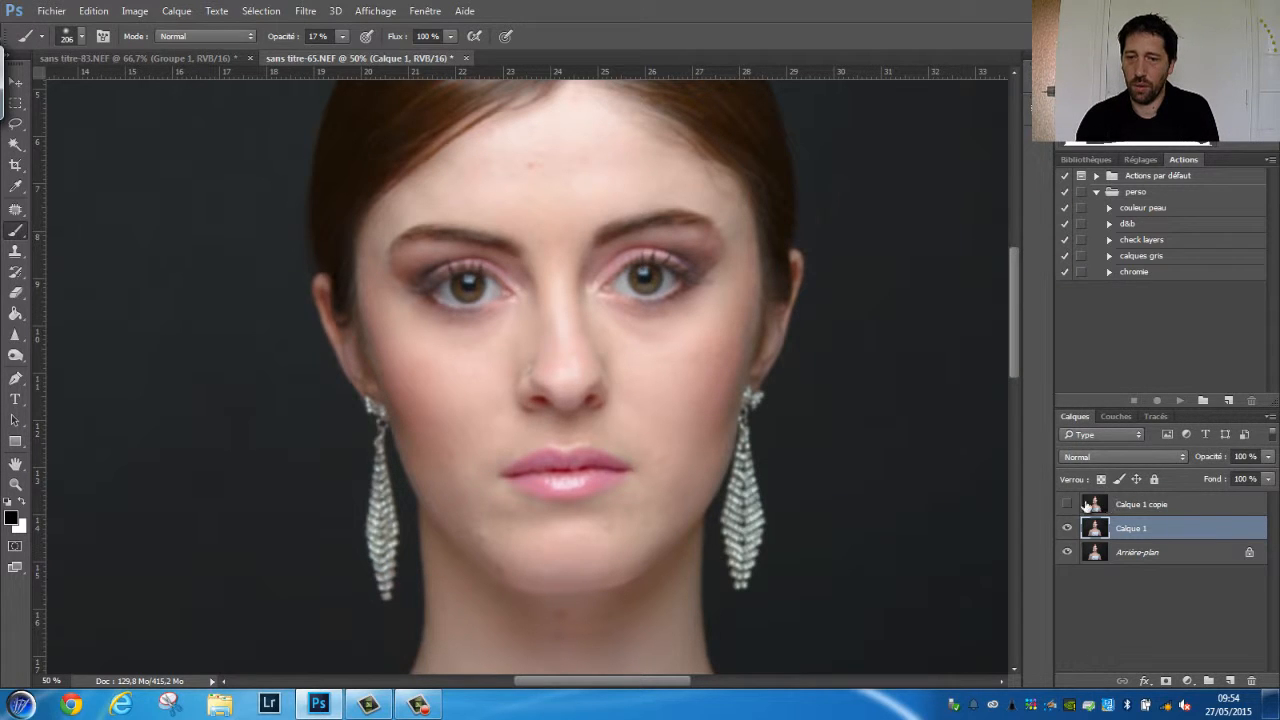
{"action": "left_click", "coordinate": [1141, 504]}
{"action": "left_click", "coordinate": [1066, 504]}
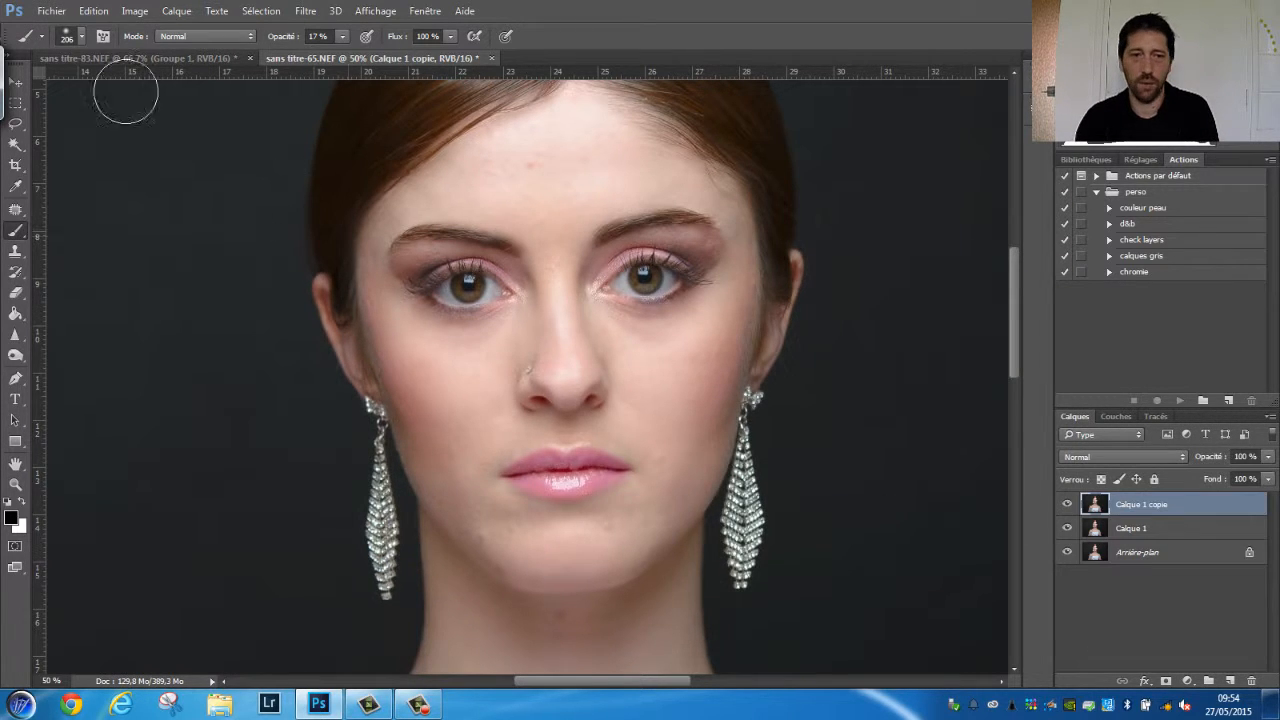
{"action": "left_click", "coordinate": [135, 11]}
{"action": "left_click", "coordinate": [175, 238]}
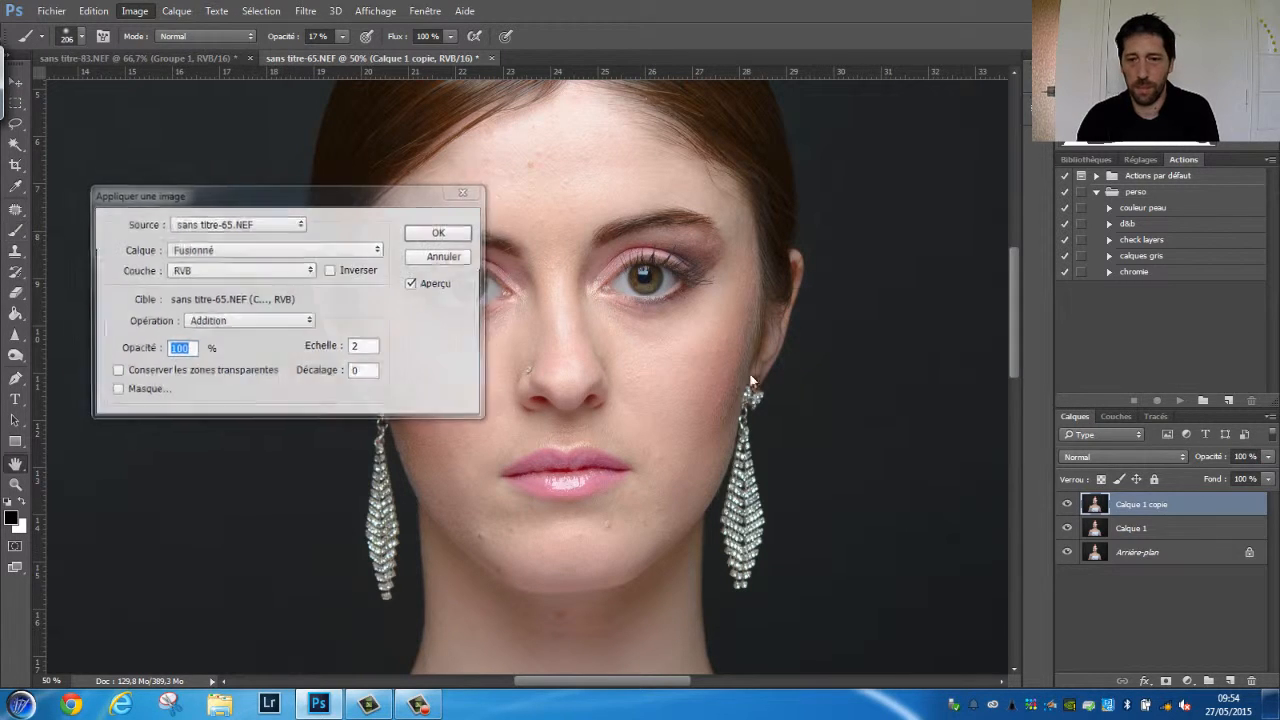
{"action": "left_click", "coordinate": [212, 252]}
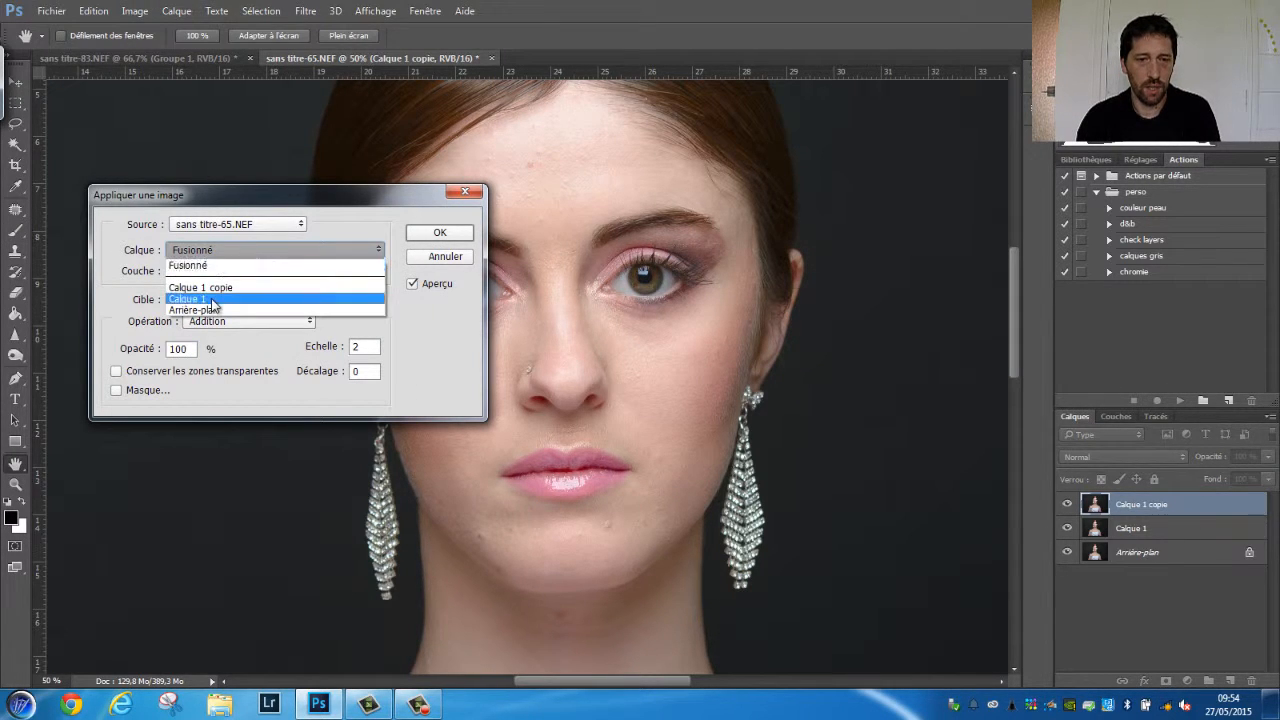
{"action": "left_click", "coordinate": [212, 303]}
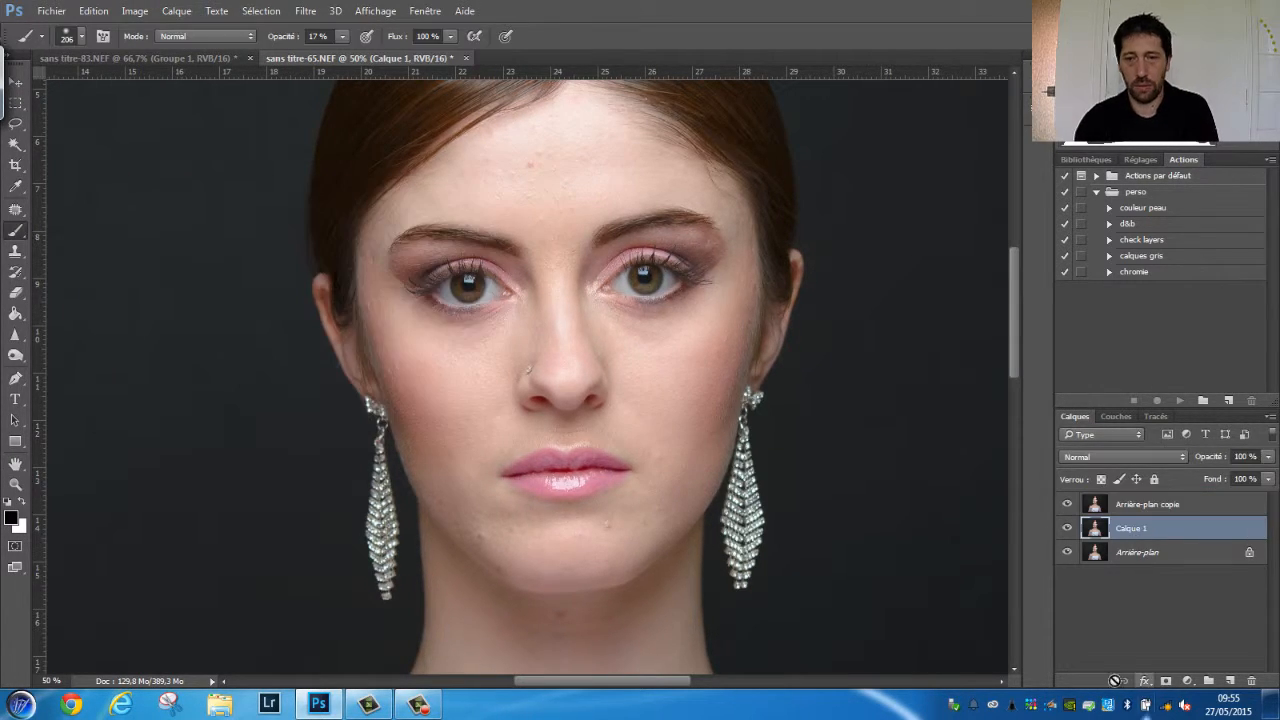
- Apply the inverted Calque 1 image to the Arrière-plan copie layer with Addition, scale 2, offset 0 and 100% opacity
{"action": "left_click", "coordinate": [1124, 508]}
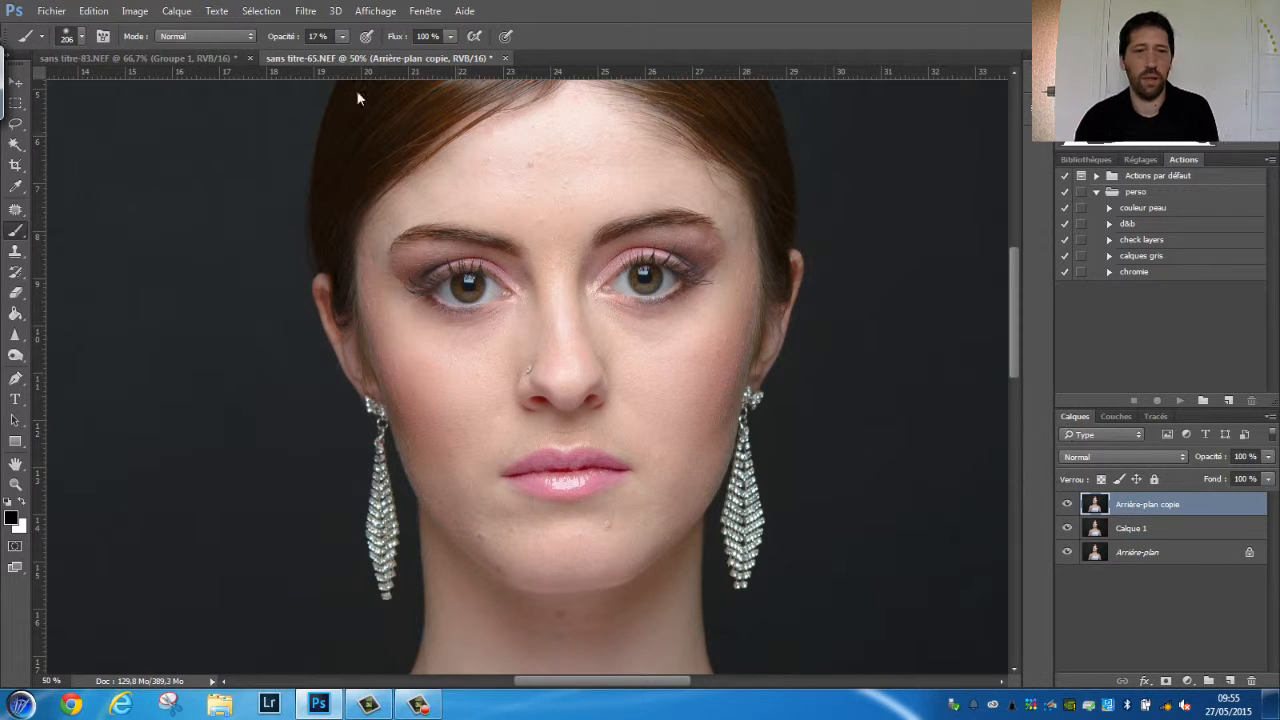
{"action": "left_click", "coordinate": [134, 11]}
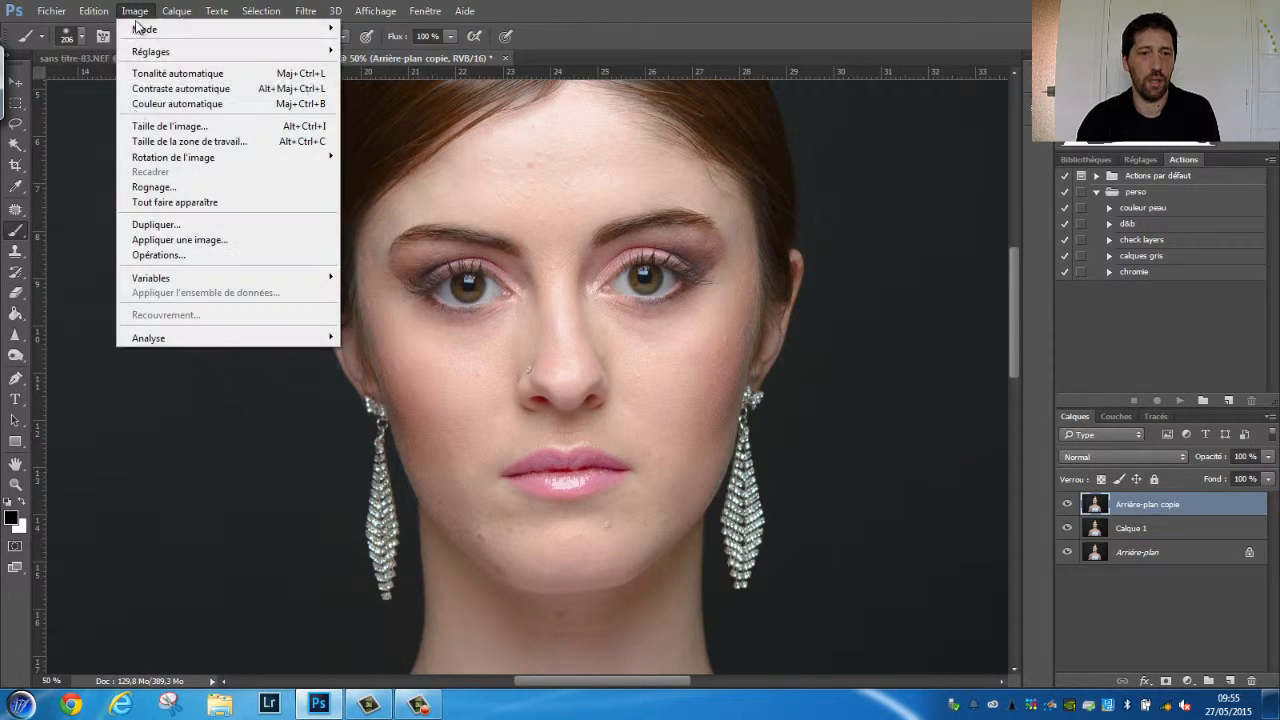
{"action": "left_click", "coordinate": [162, 248]}
{"action": "left_click", "coordinate": [320, 250]}
{"action": "left_click", "coordinate": [265, 294]}
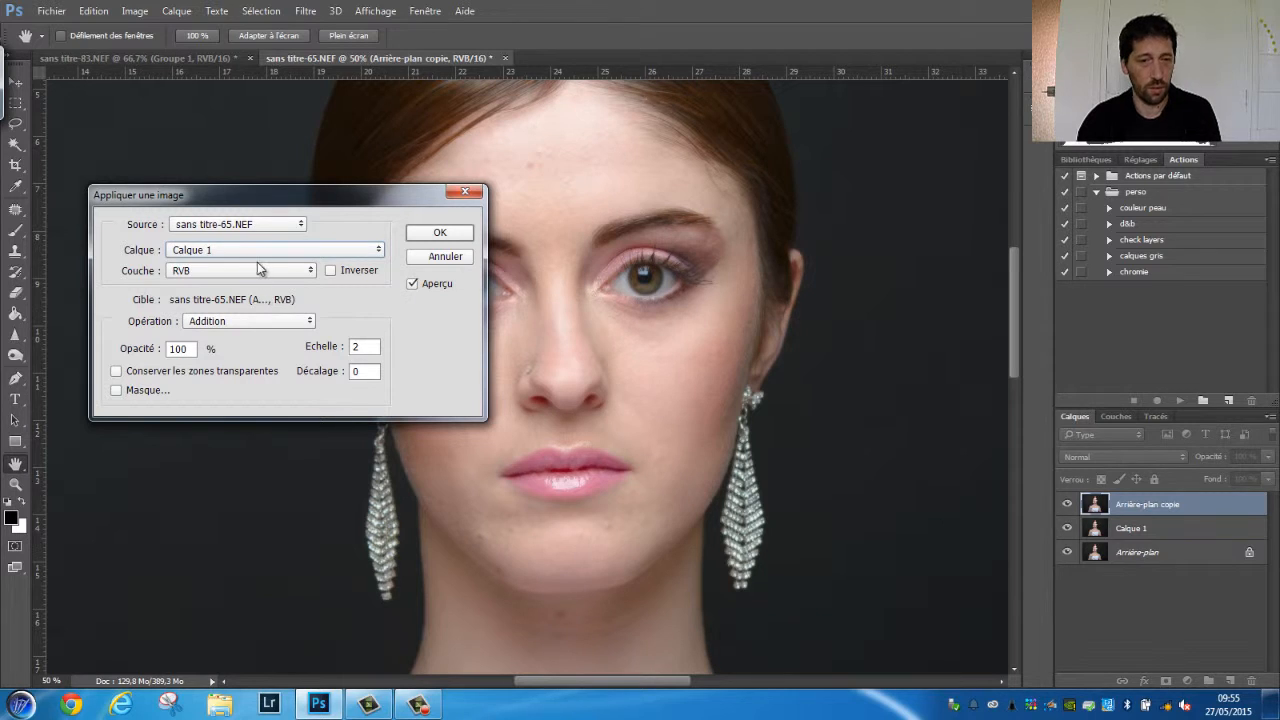
{"action": "left_click", "coordinate": [331, 270]}
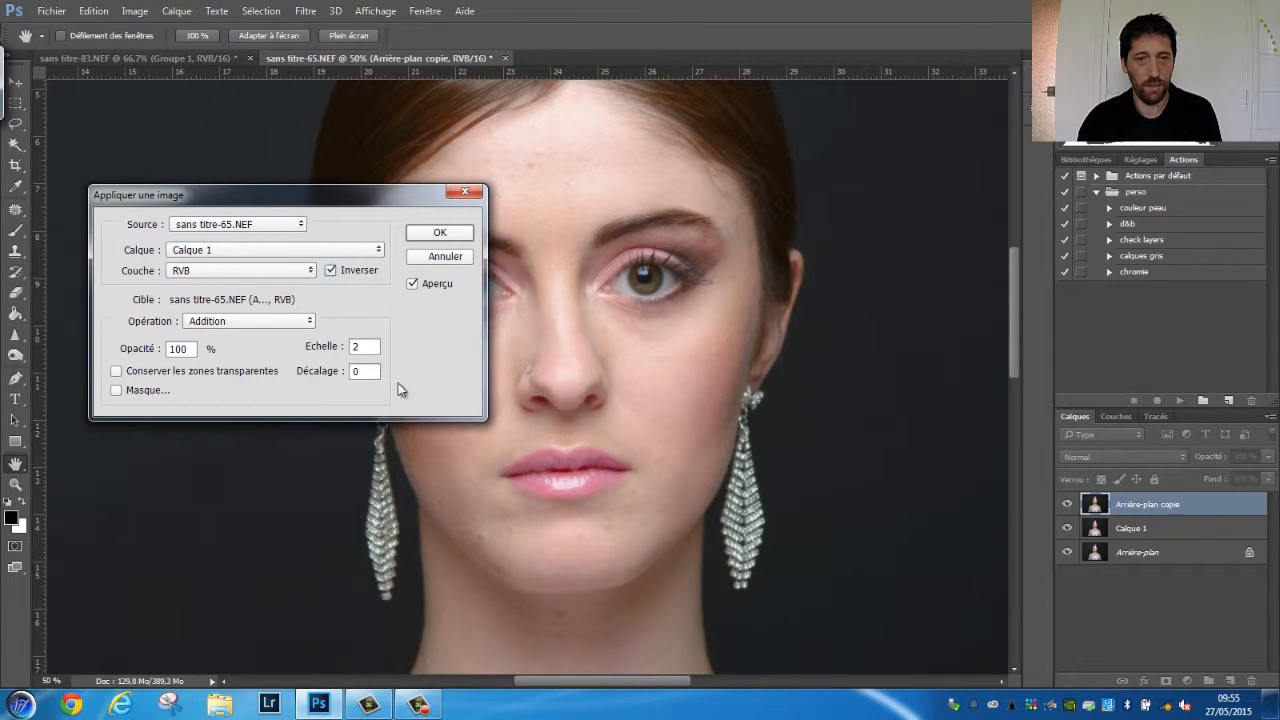
{"action": "left_click", "coordinate": [441, 234]}
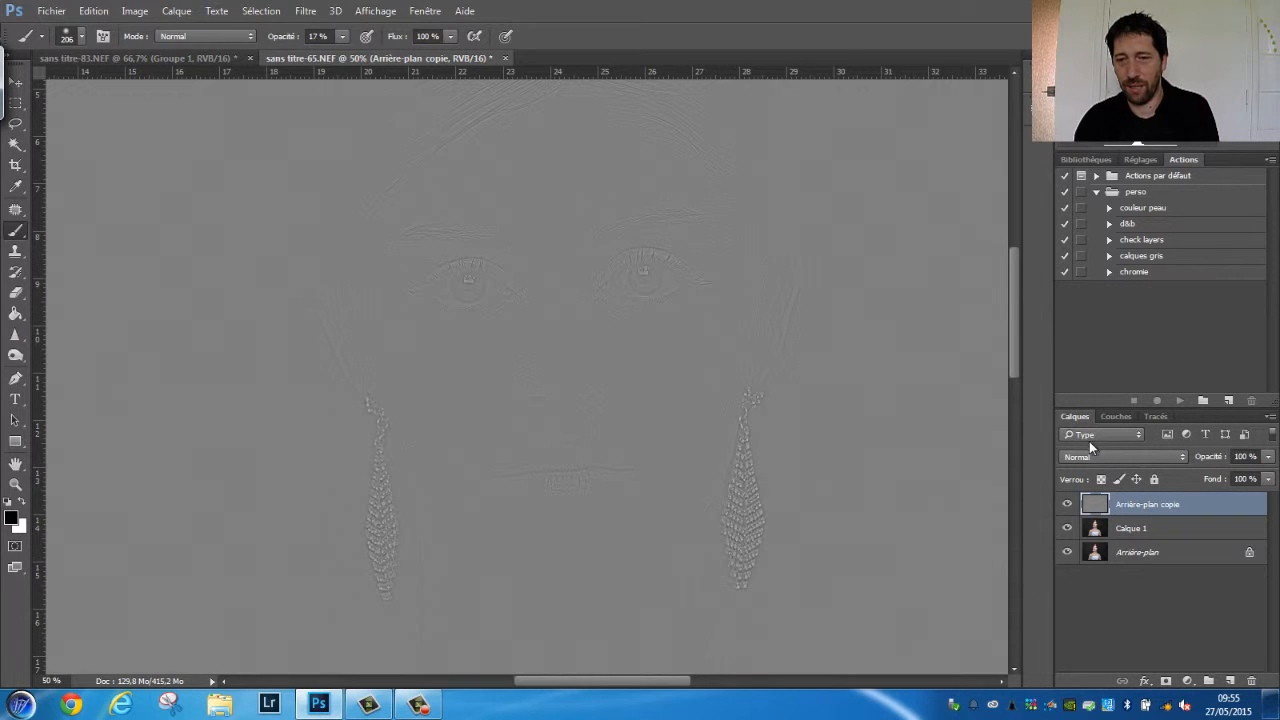
- Set the Arrière-plan copie layer's blend mode to Lumière linéaire and duplicate the layer
{"action": "left_click", "coordinate": [1090, 456]}
{"action": "left_click", "coordinate": [1097, 347]}
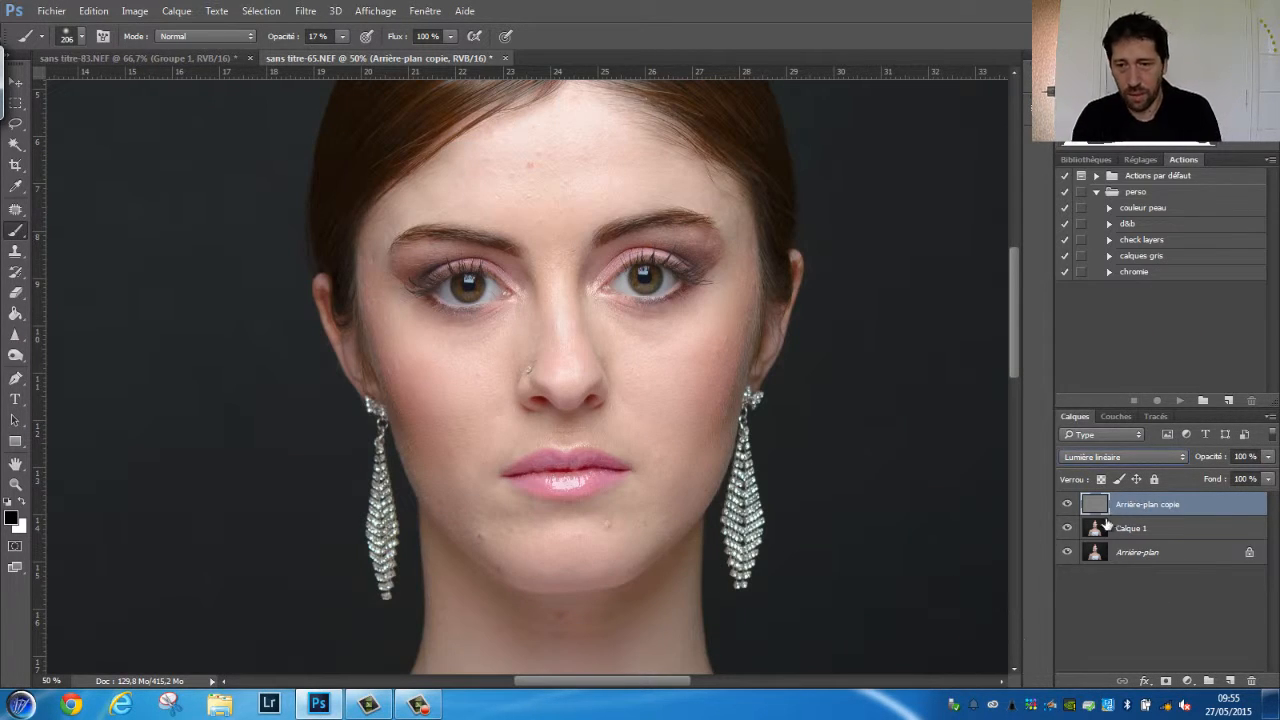
{"action": "key", "text": "ctrl+j"}
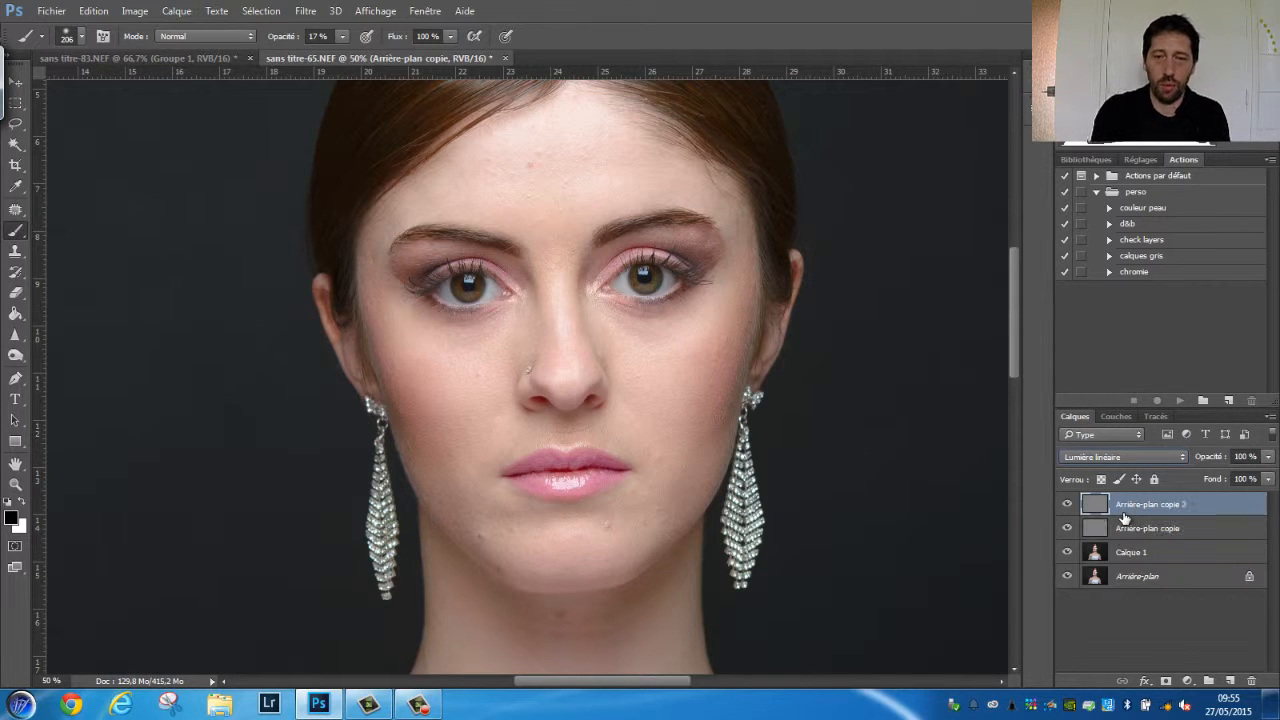
- Group the three layers above the Arrière-plan background and expand the new group to show its contents
{"action": "left_click", "coordinate": [1158, 556], "text": "shift"}
{"action": "left_click_drag", "start_coordinate": [1161, 556], "coordinate": [1209, 681]}
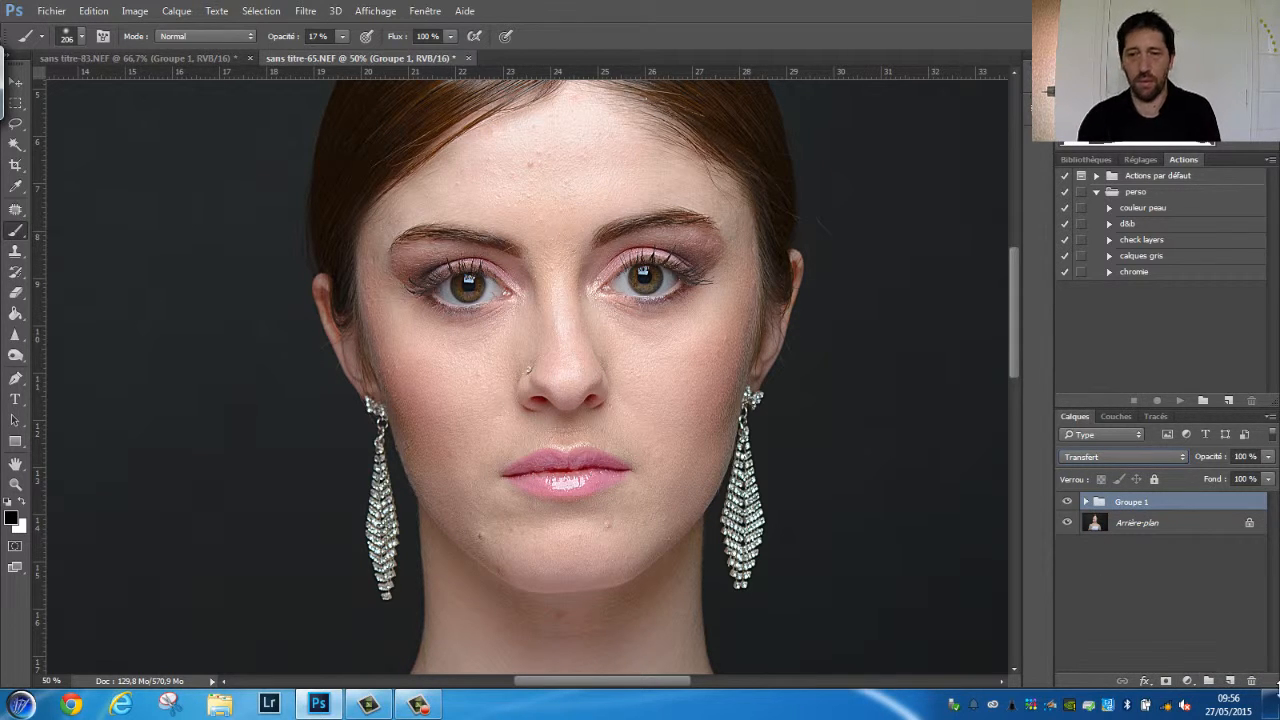
{"action": "key", "text": "ctrl+plus"}
{"action": "key", "text": "ctrl+plus"}
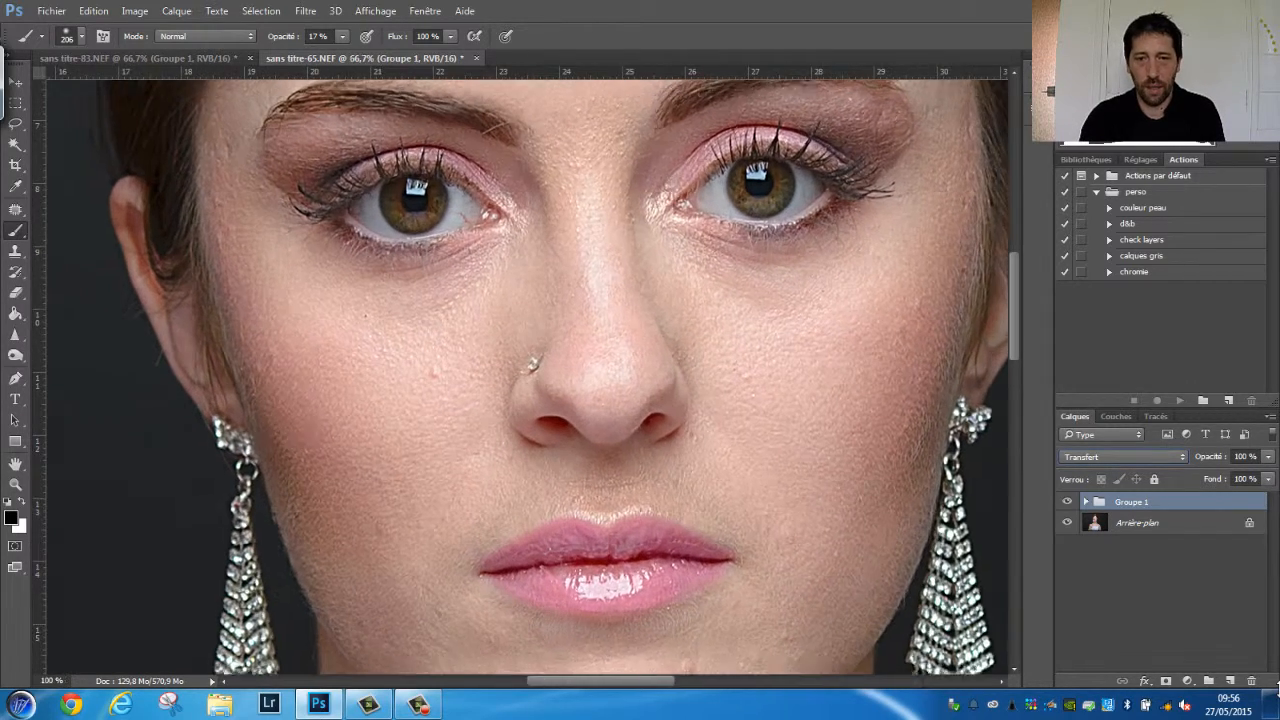
{"action": "left_click", "coordinate": [1086, 502]}
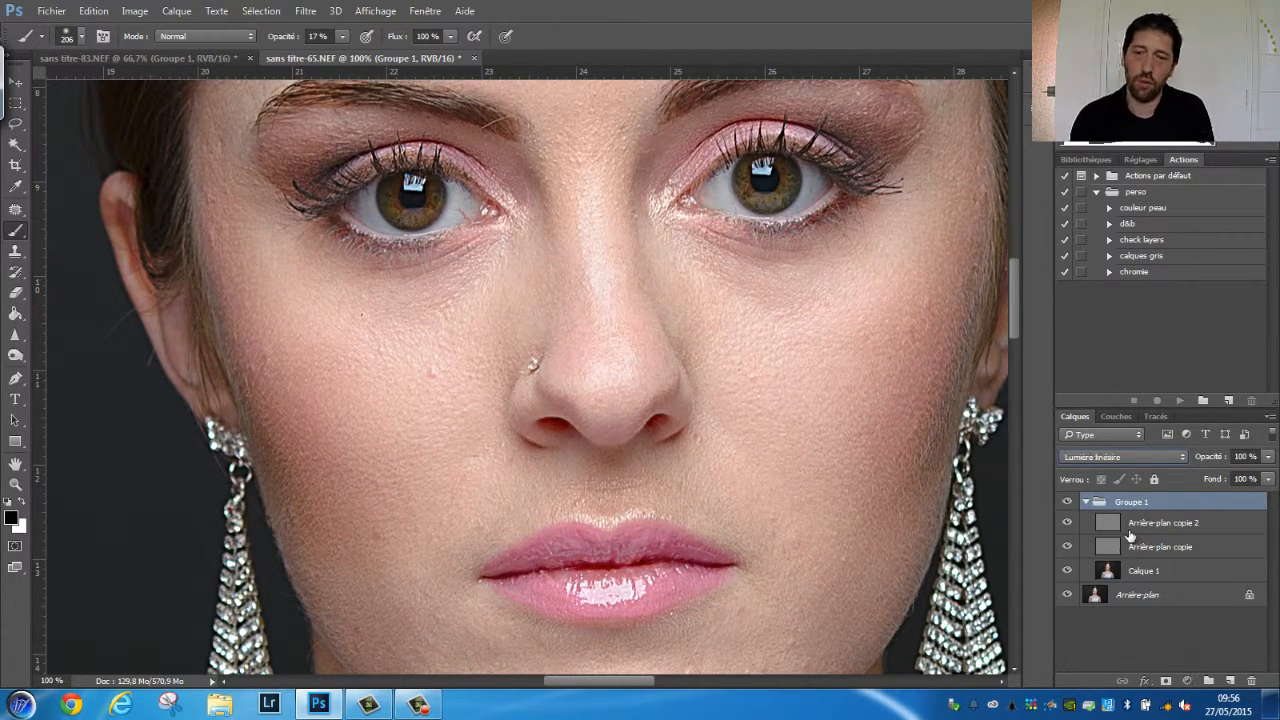
- Select the Arrière-plan copie 2 layer and compare the portrait with and without its sharpening
{"action": "left_click", "coordinate": [1149, 523]}
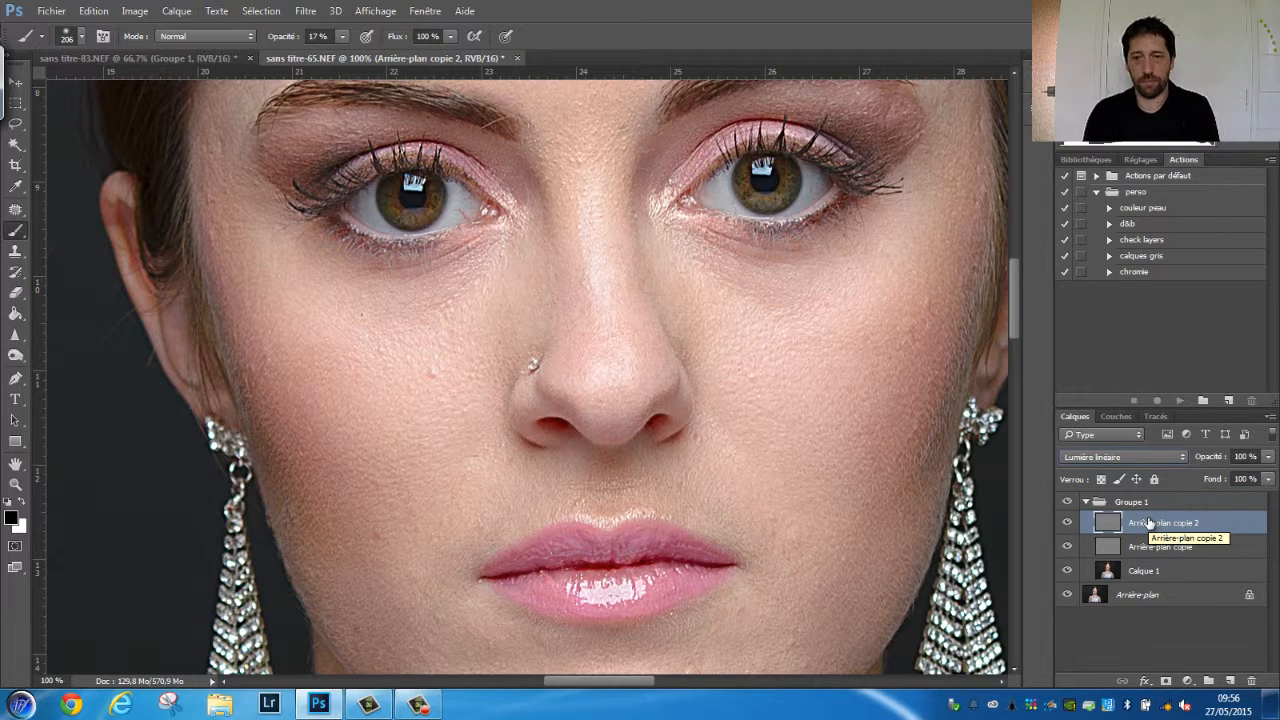
{"action": "left_click", "coordinate": [1066, 523]}
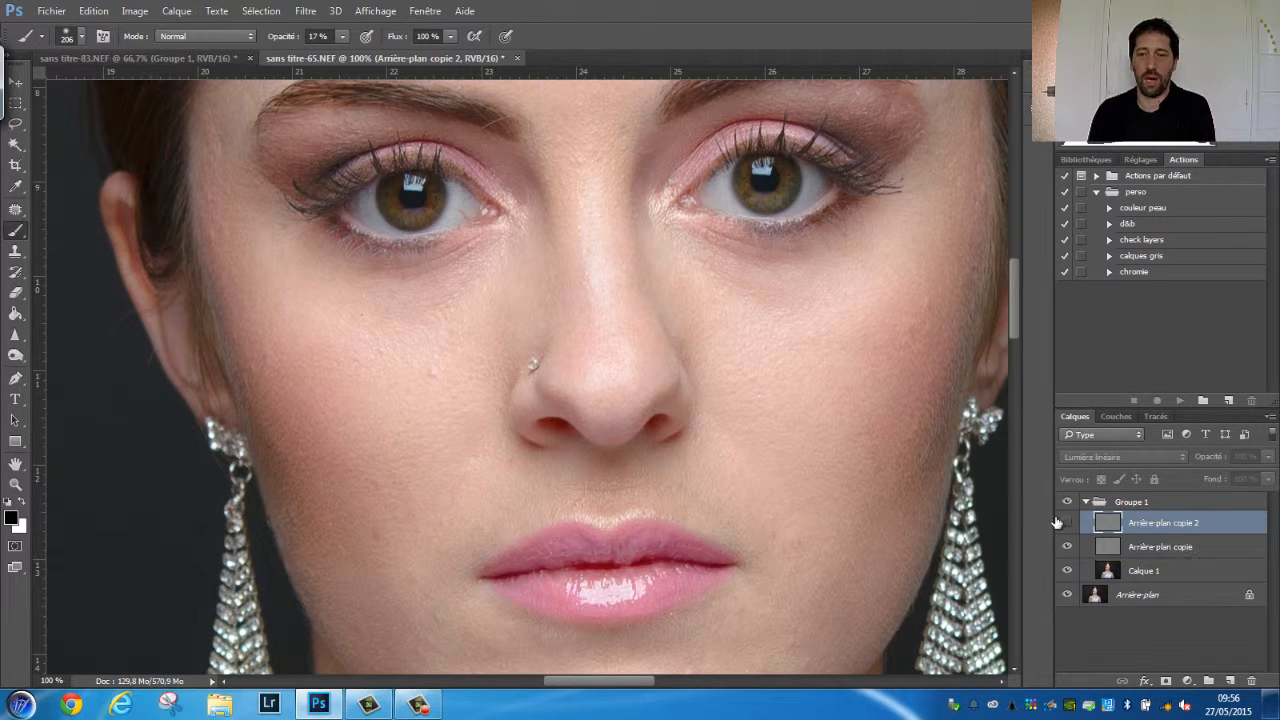
{"action": "left_click", "coordinate": [1065, 523]}
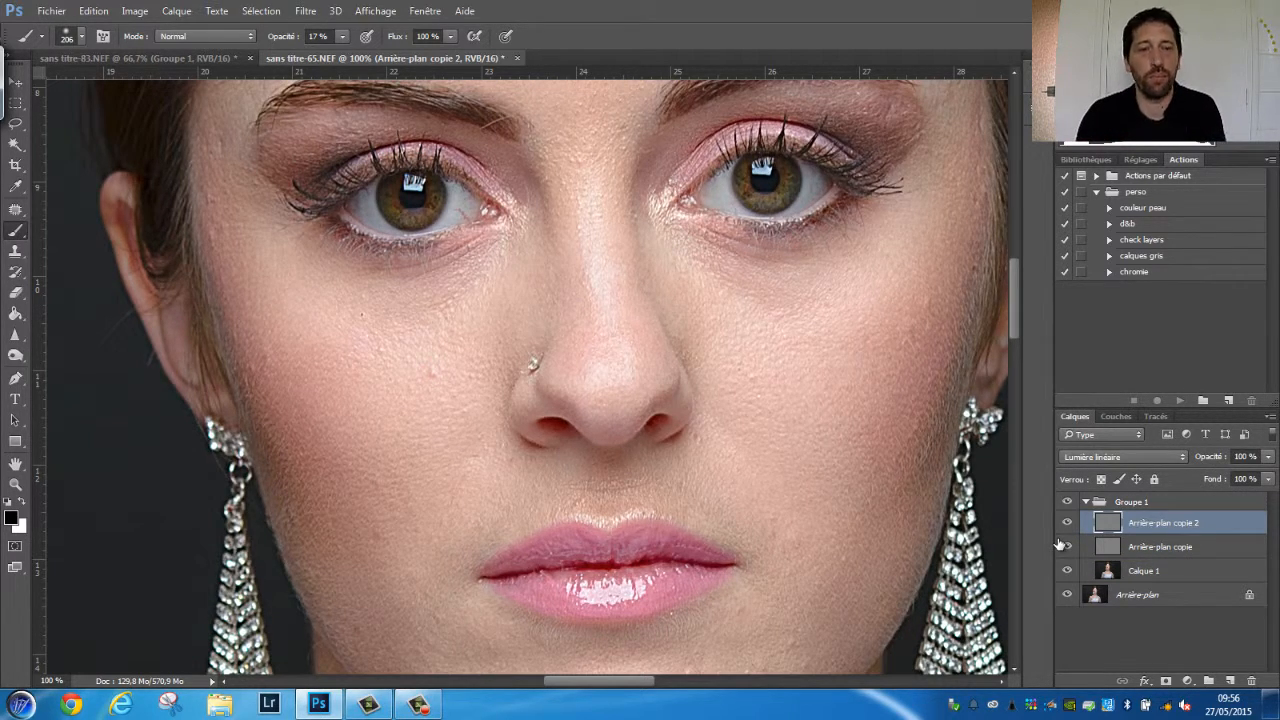
{"action": "key", "text": "ctrl+plus"}
{"action": "key", "text": "ctrl+plus"}
{"action": "key", "text": "ctrl+minus"}
{"action": "key", "text": "ctrl+minus"}
{"action": "key", "text": "ctrl+minus"}
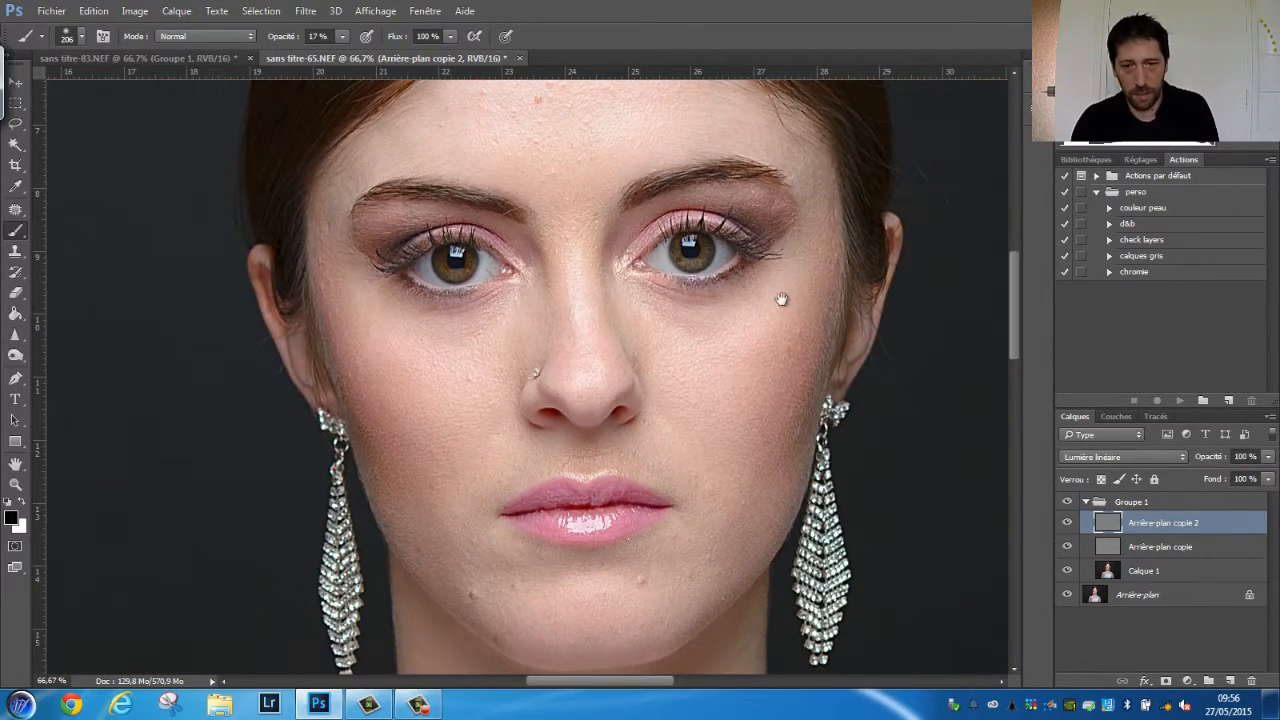
- Add a layer mask to Arrière-plan copie 2 and invert it to black
{"action": "left_click_drag", "start_coordinate": [781, 298], "coordinate": [646, 477]}
{"action": "key", "text": "ctrl+plus"}
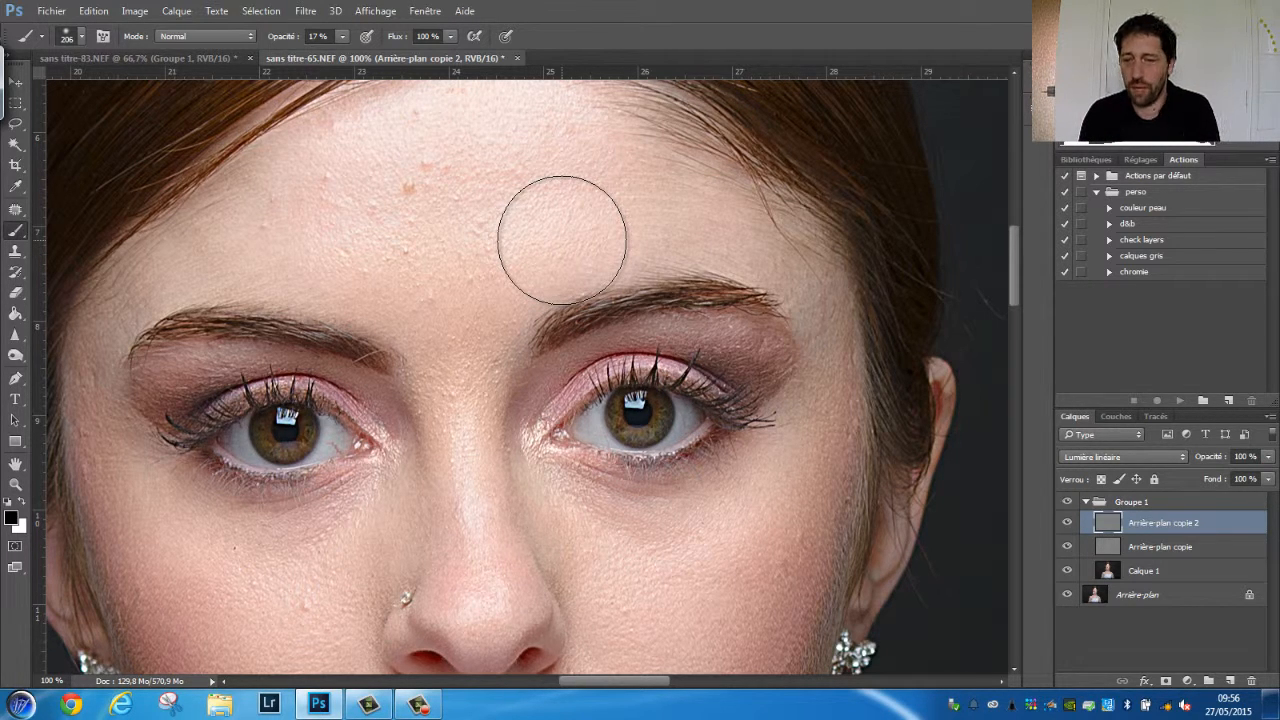
{"action": "left_click", "coordinate": [1166, 681]}
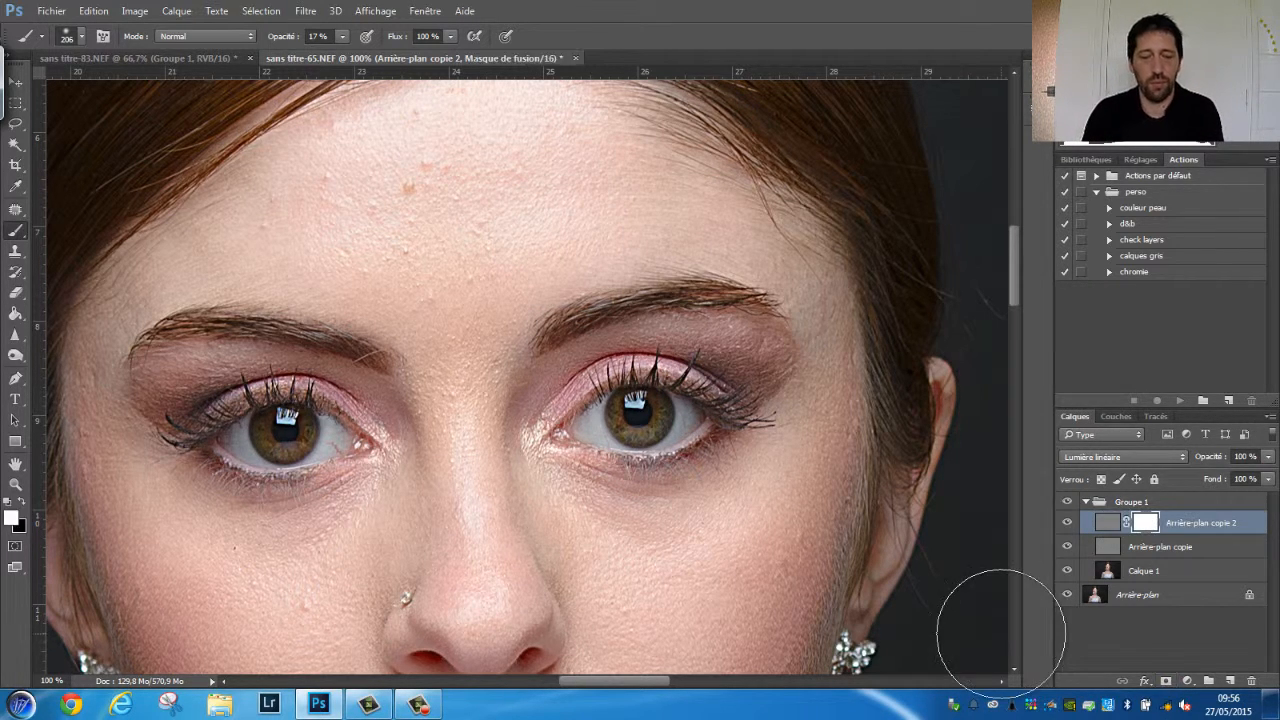
{"action": "key", "text": "ctrl+i"}
- Set the brush to a 4 px size with 0% hardness for detailed work on the eye
{"action": "key", "text": "ctrl+plus"}
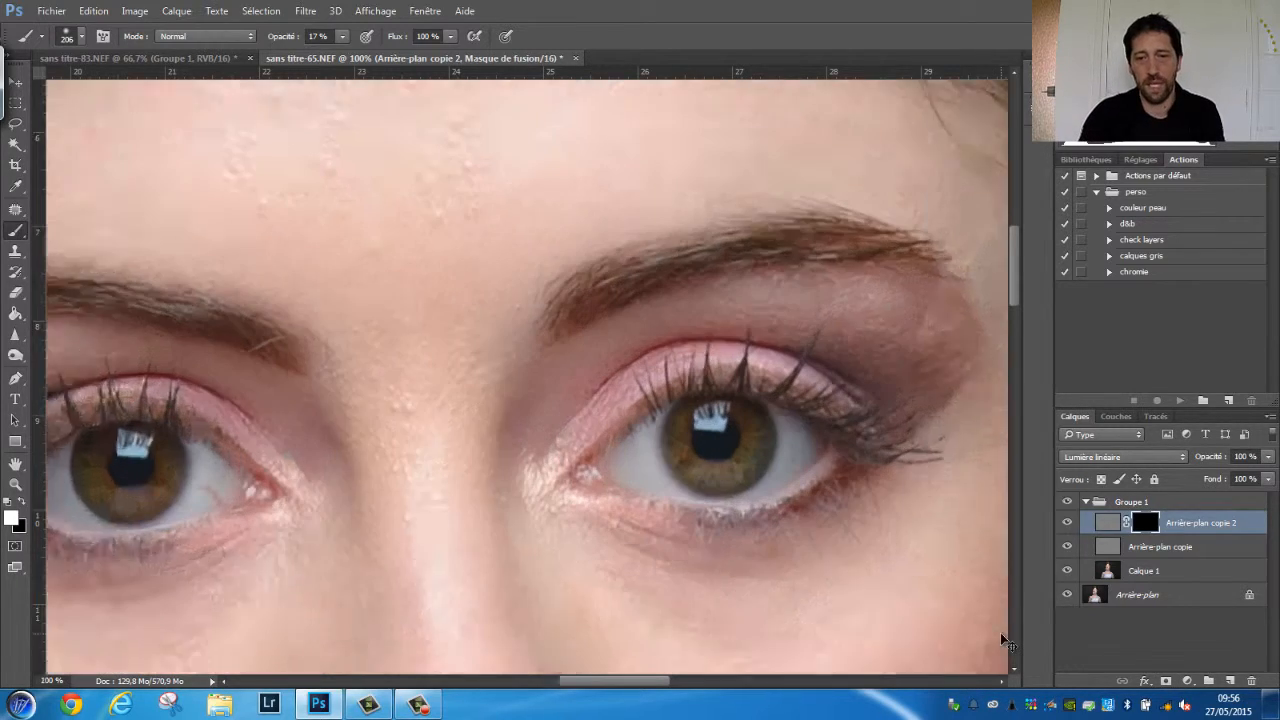
{"action": "left_click_drag", "start_coordinate": [546, 432], "coordinate": [474, 303]}
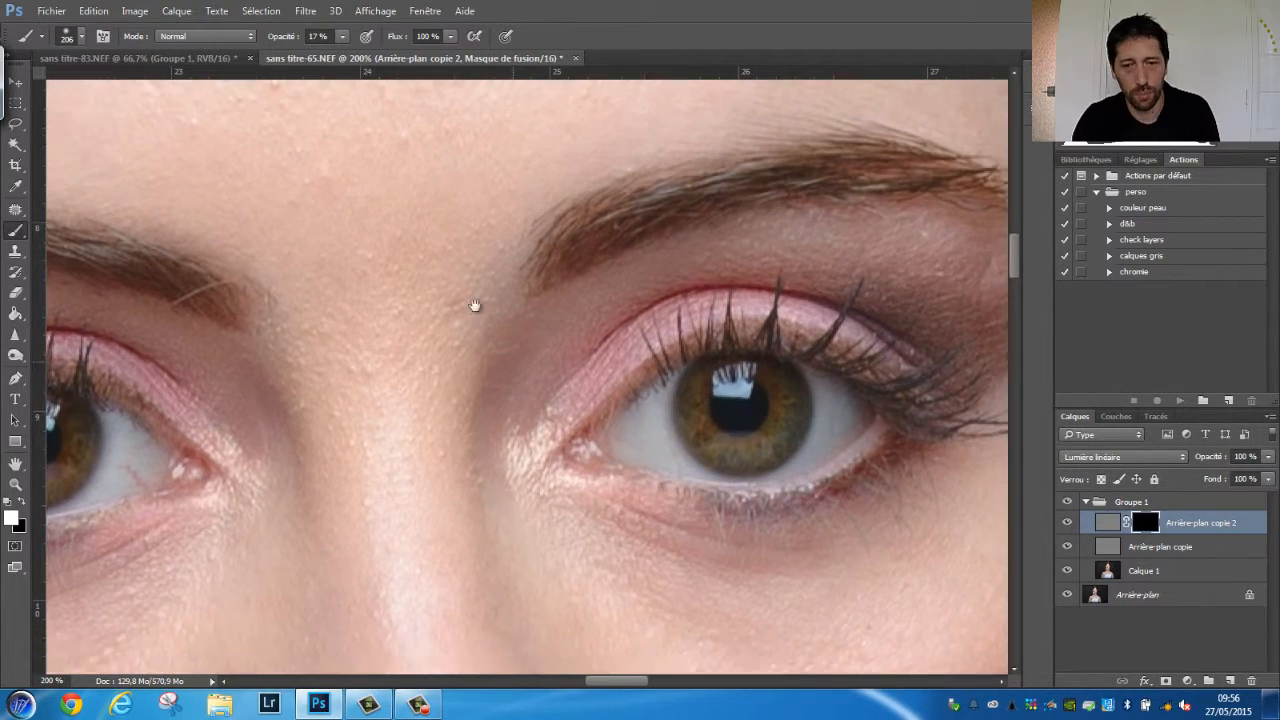
{"action": "right_click", "coordinate": [675, 460]}
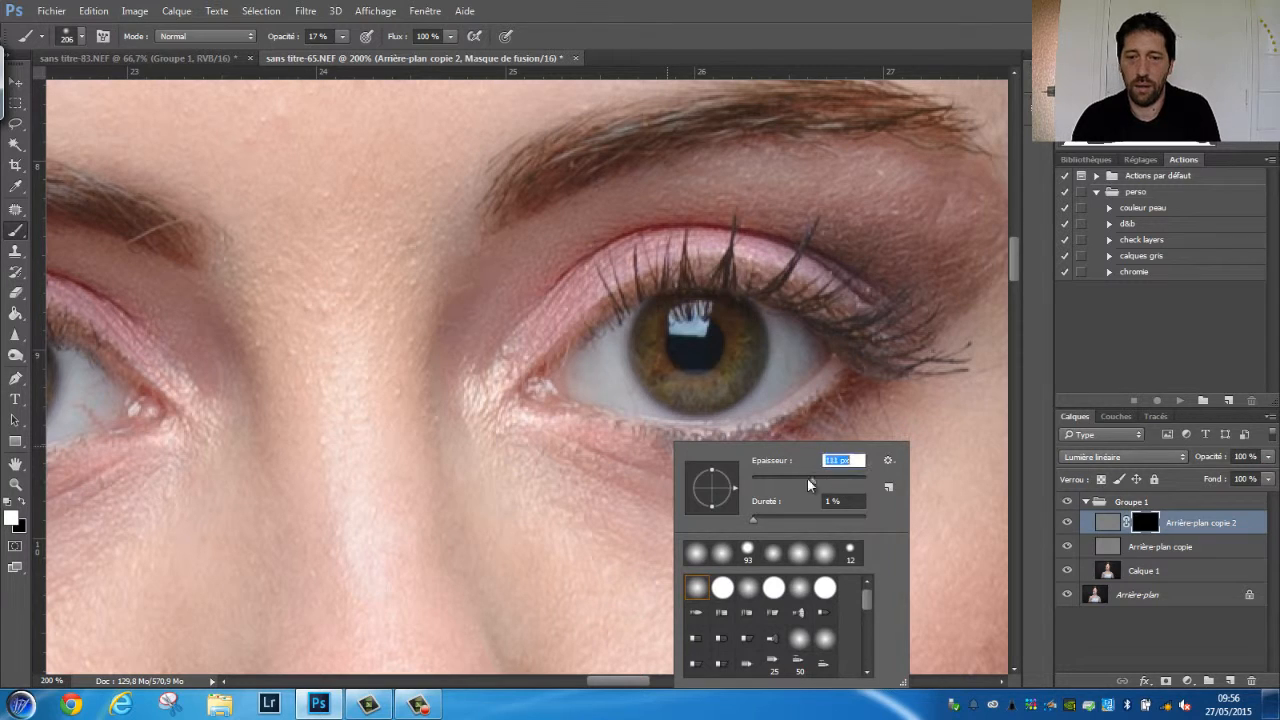
{"action": "left_click_drag", "start_coordinate": [767, 480], "coordinate": [749, 518]}
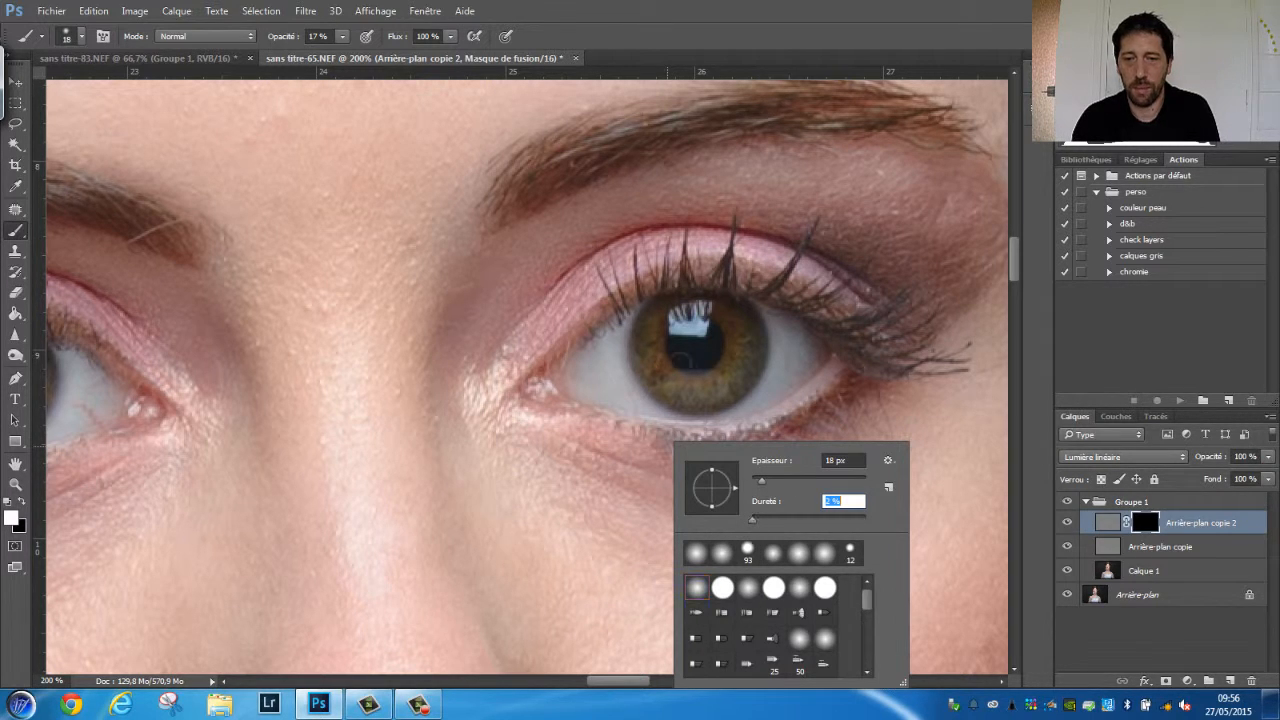
{"action": "left_click", "coordinate": [834, 461]}
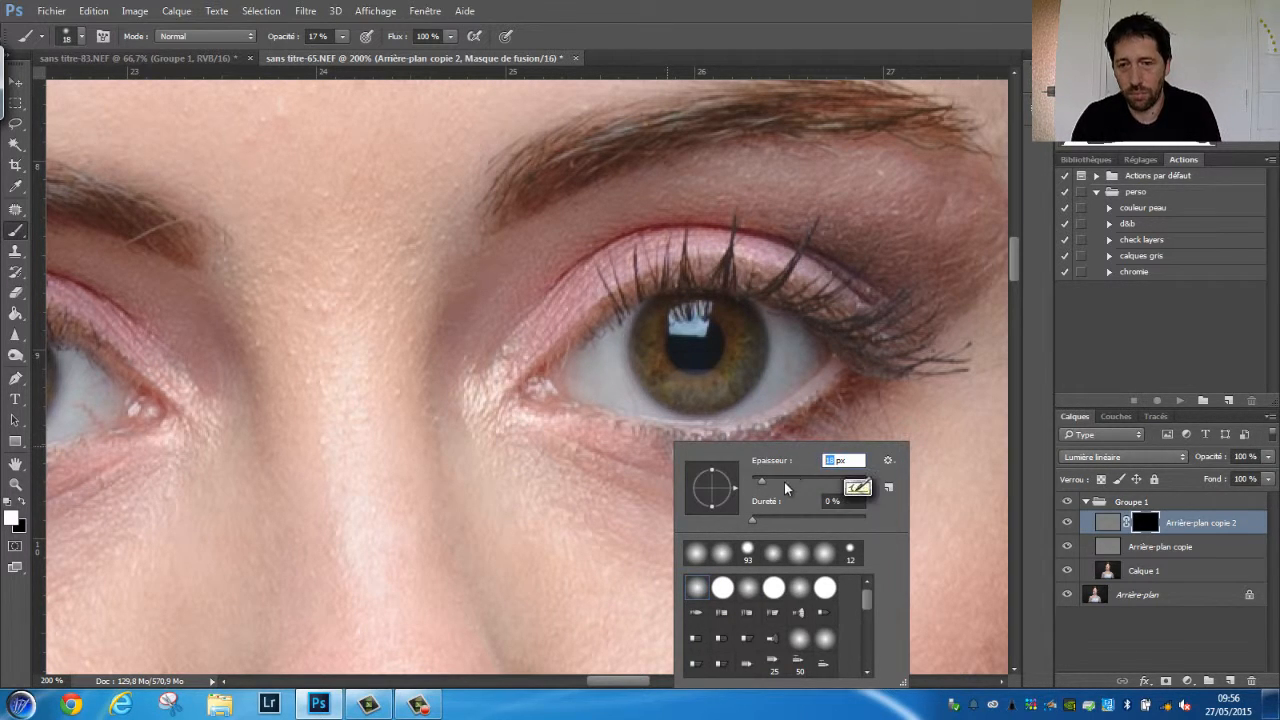
{"action": "type", "text": "3"}
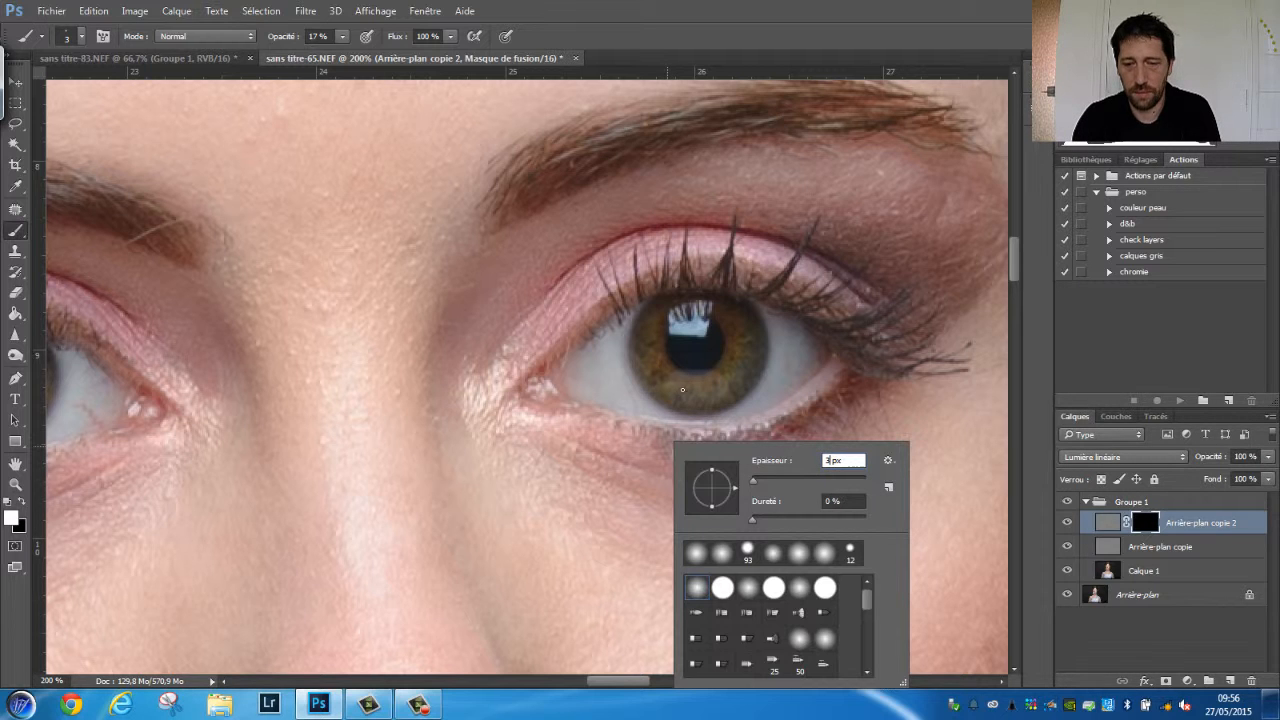
{"action": "type", "text": "4"}
{"action": "key", "text": "Return"}
- Set the brush opacity to 24% and paint white on the mask over the iris of the eye on the image's right side
{"action": "key", "text": "ctrl+plus"}
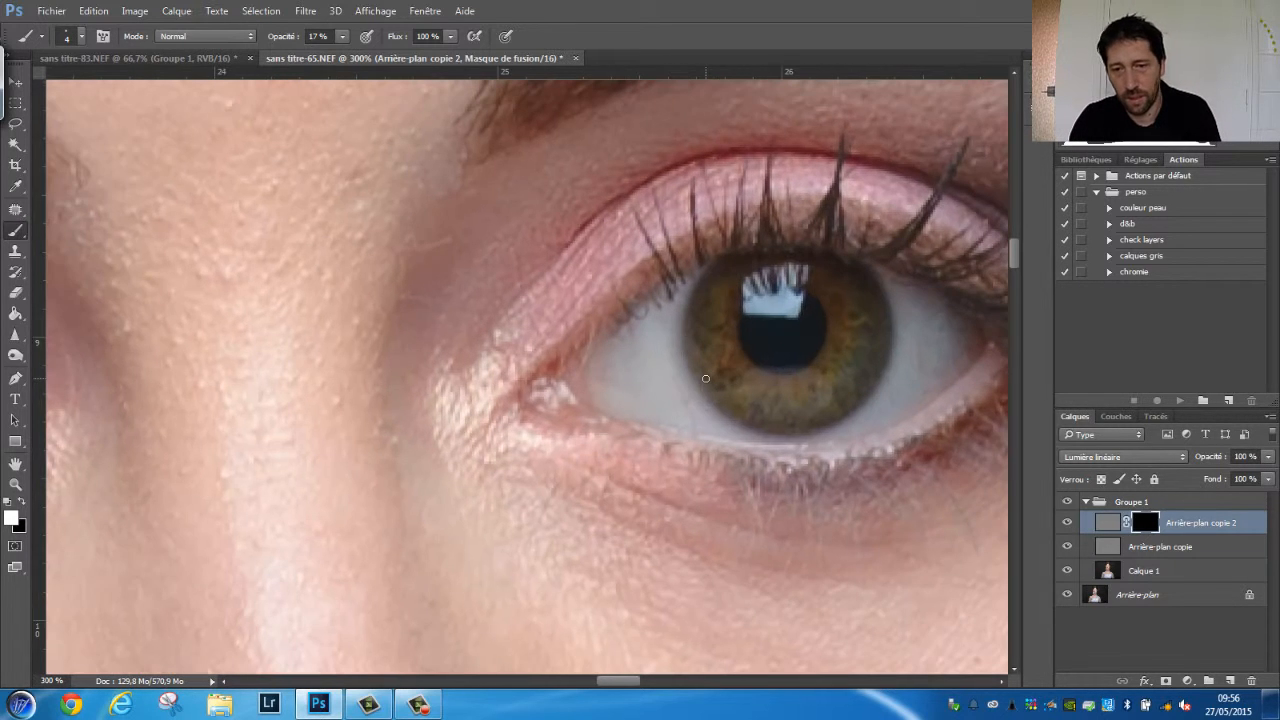
{"action": "left_click_drag", "start_coordinate": [720, 412], "coordinate": [664, 390]}
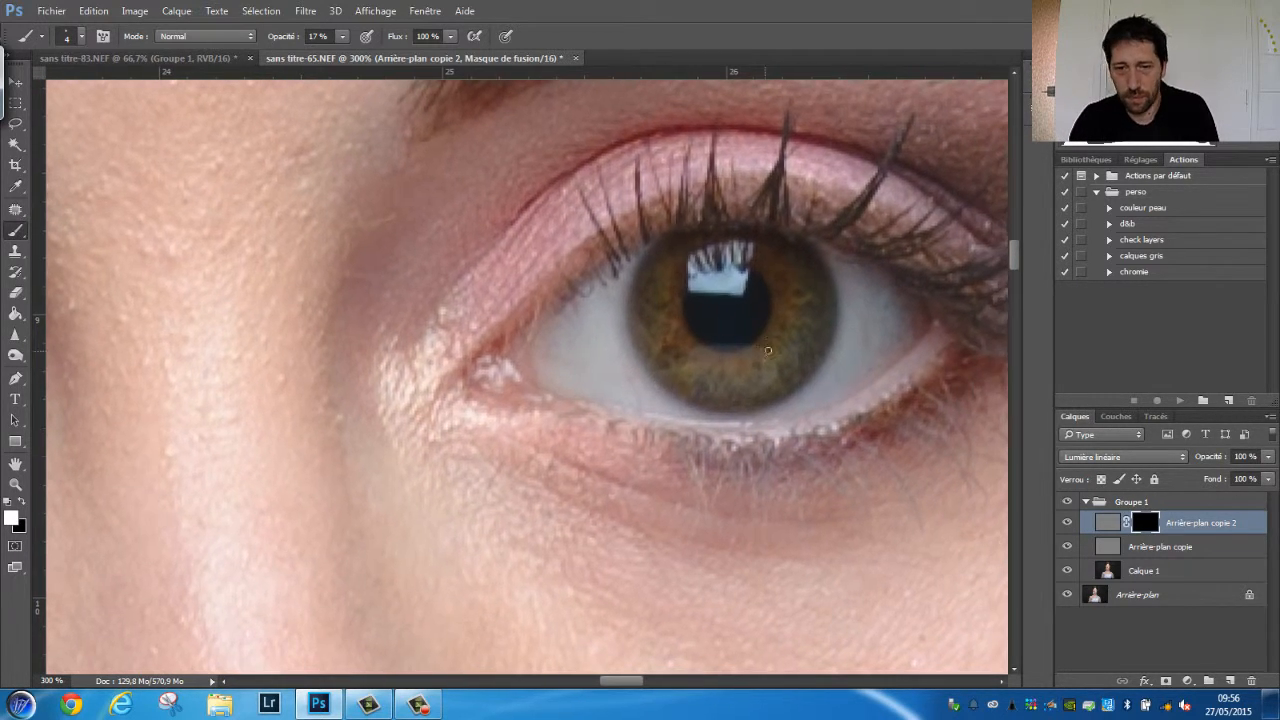
{"action": "left_click_drag", "start_coordinate": [276, 39], "coordinate": [284, 38]}
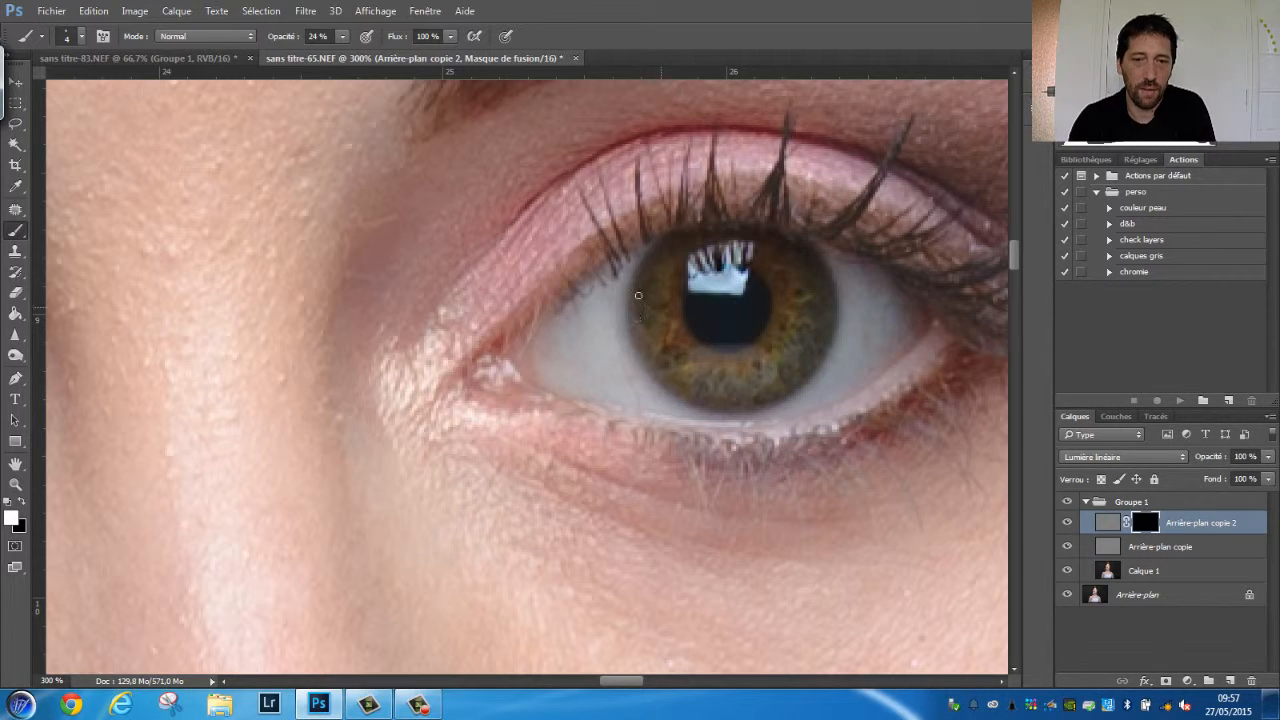
- Toggle the Arrière-plan copie 2 layer to compare the iris with and without sharpening at several magnifications
{"action": "left_click", "coordinate": [1067, 524]}
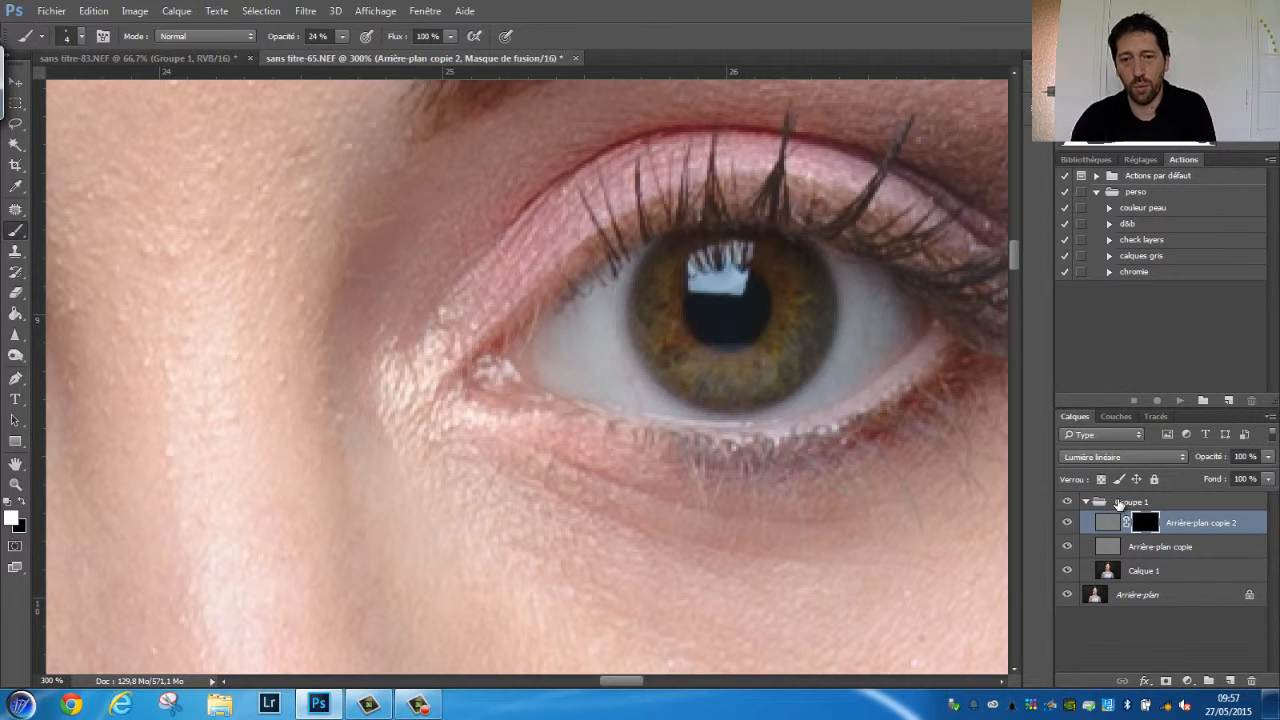
{"action": "left_click", "coordinate": [1067, 524]}
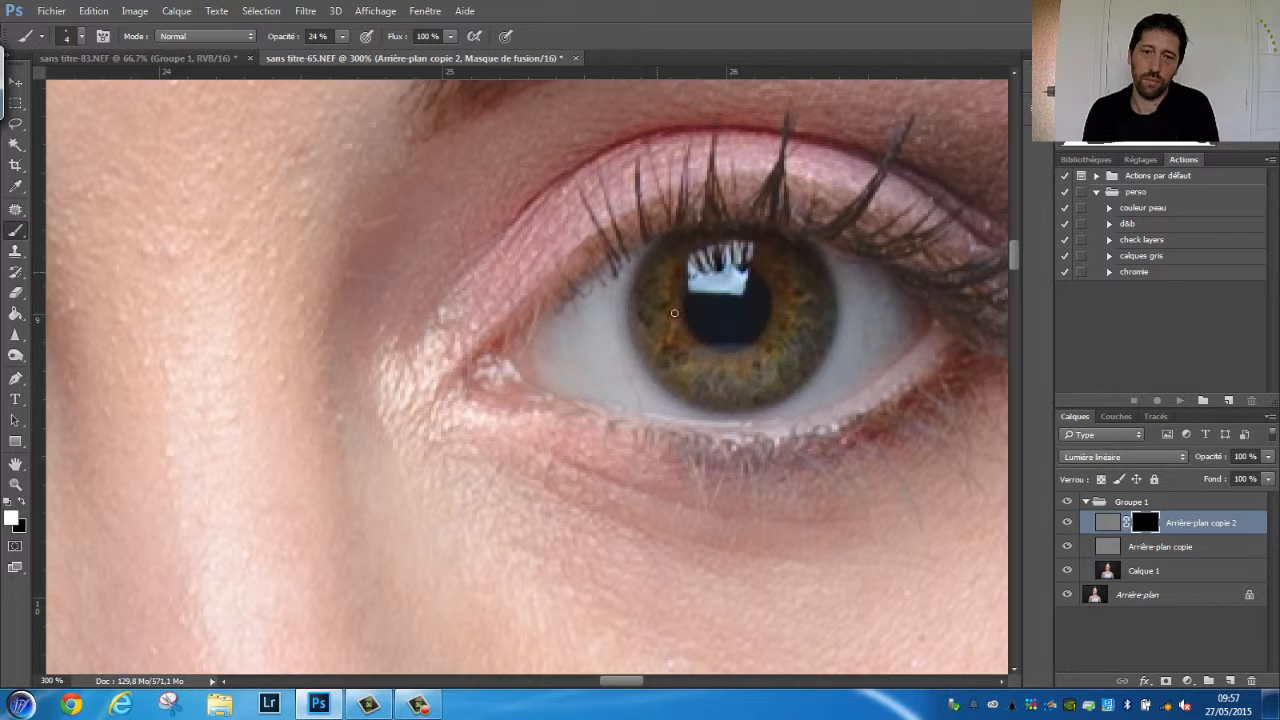
{"action": "key", "text": "ctrl+1"}
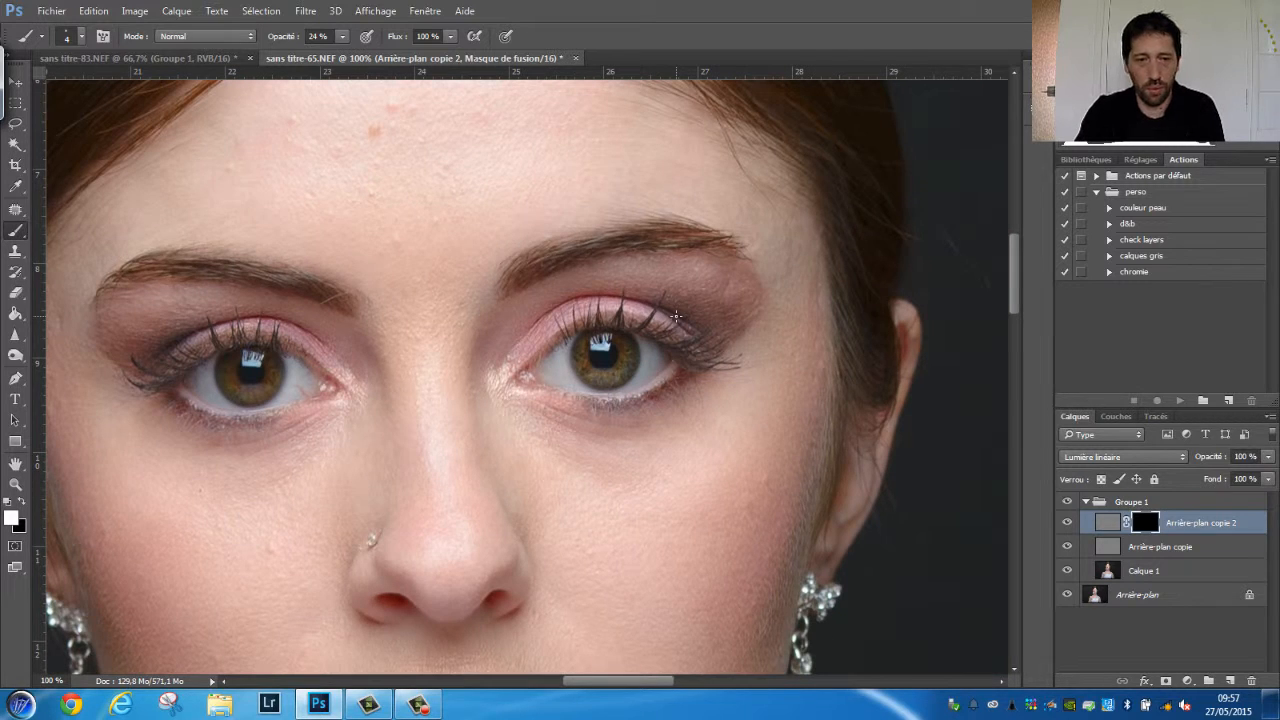
{"action": "left_click", "coordinate": [1067, 523]}
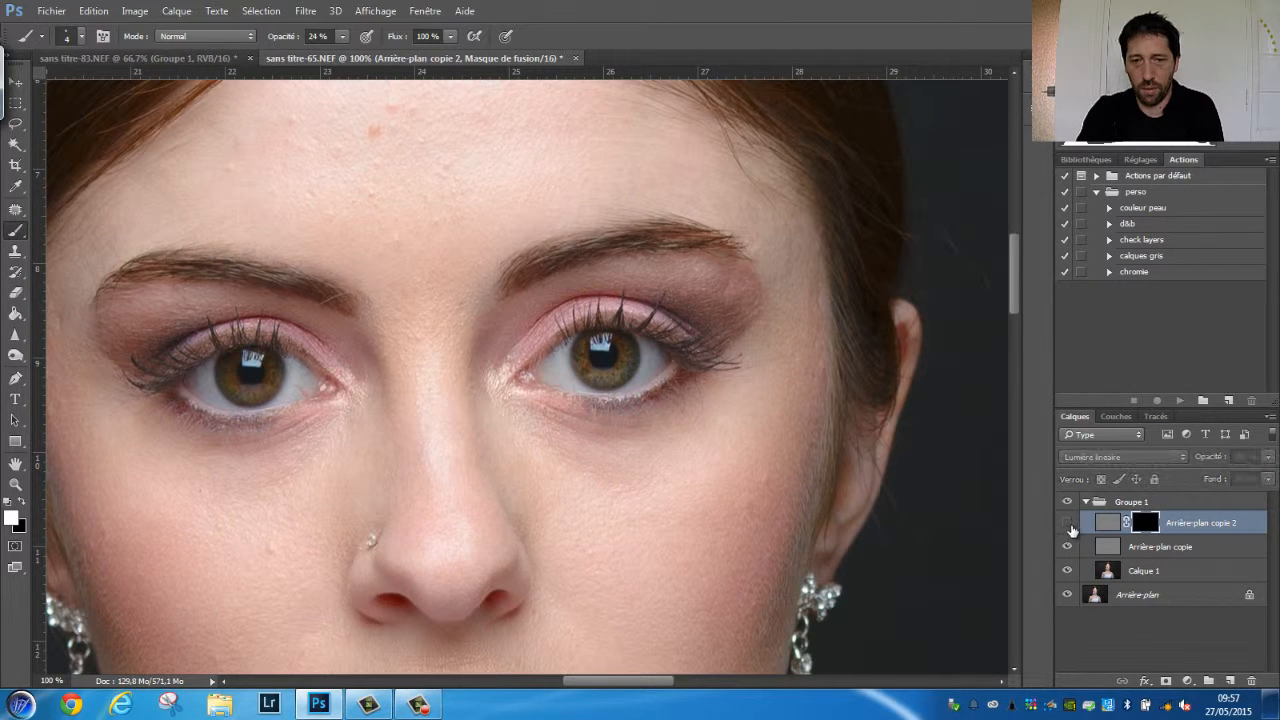
{"action": "key", "text": "ctrl+plus"}
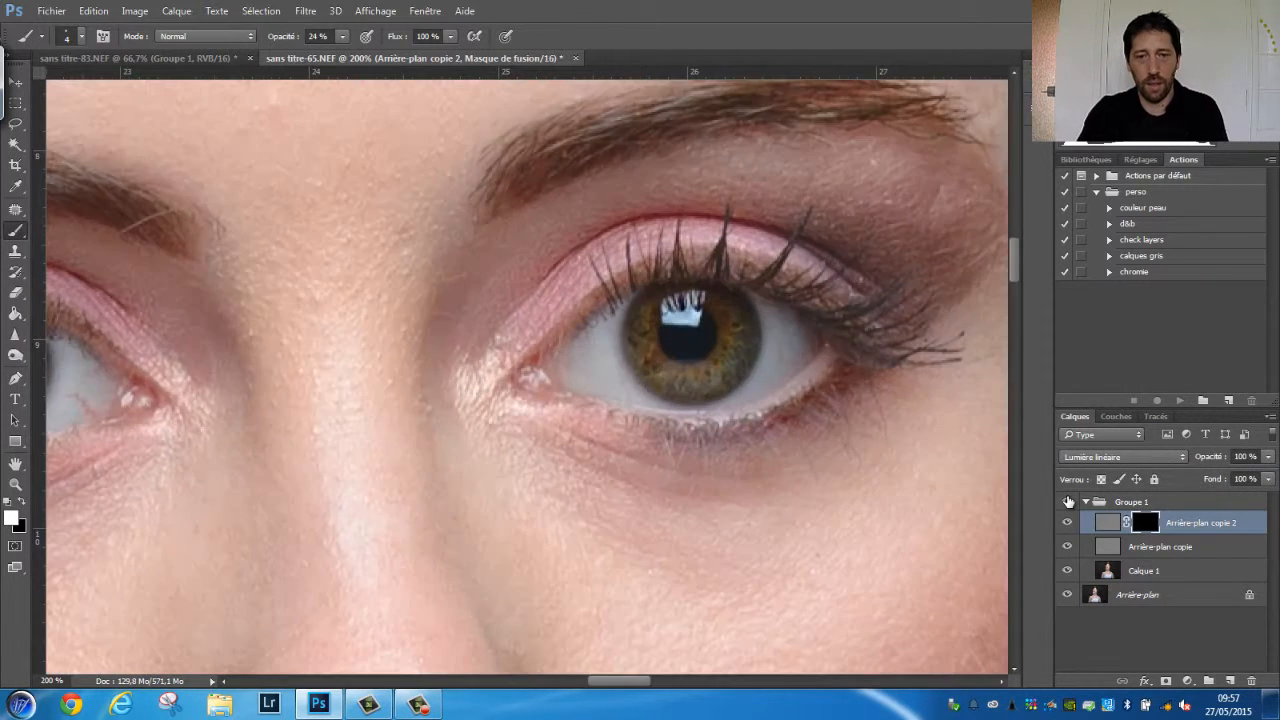
{"action": "key", "text": "ctrl+minus"}
{"action": "key", "text": "ctrl+minus"}
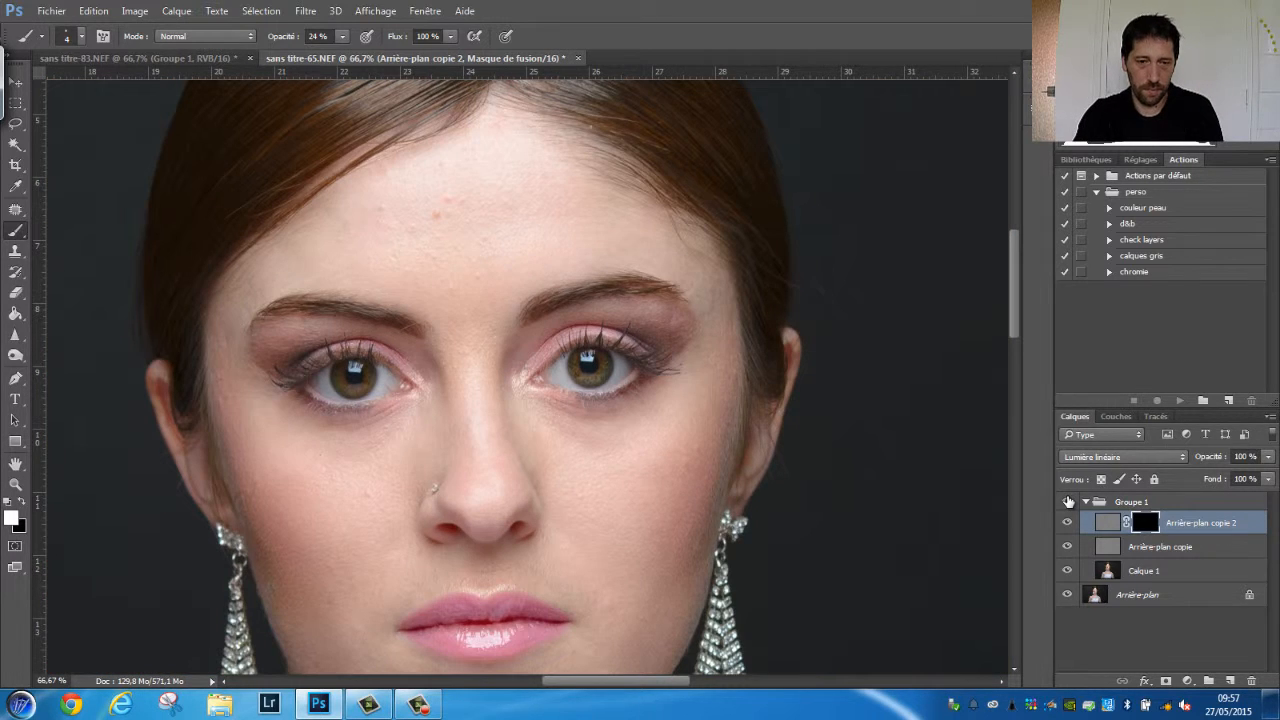
{"action": "left_click_drag", "start_coordinate": [329, 457], "coordinate": [485, 405]}
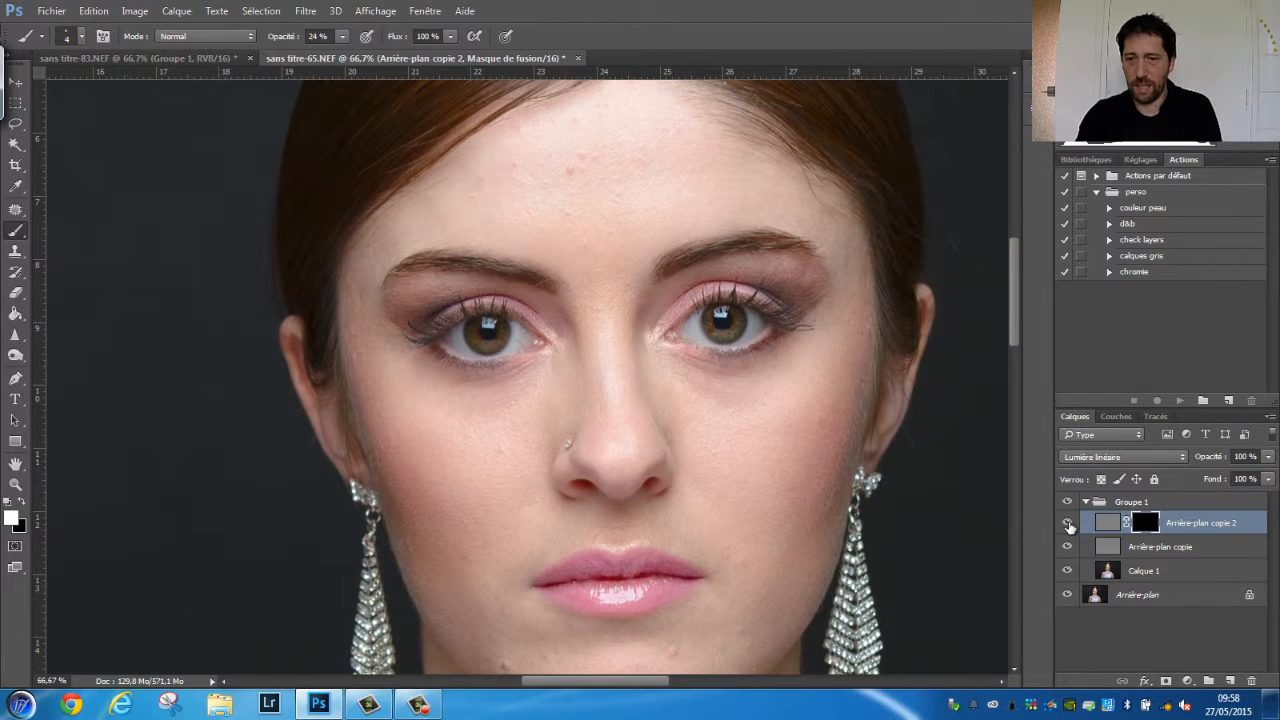
{"action": "left_click", "coordinate": [1067, 522]}
{"action": "left_click", "coordinate": [1067, 522]}
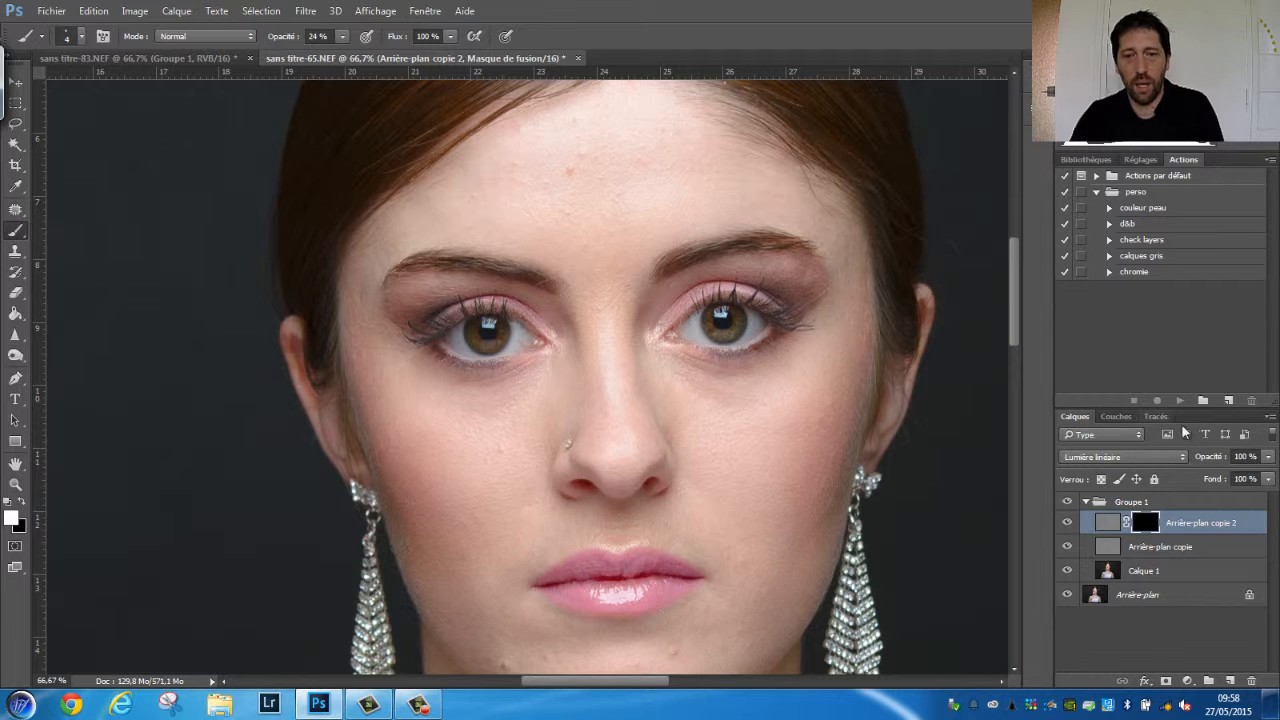
- Reduce the Arrière-plan copie 2 layer's opacity to 68%
{"action": "key", "text": "ctrl+1"}
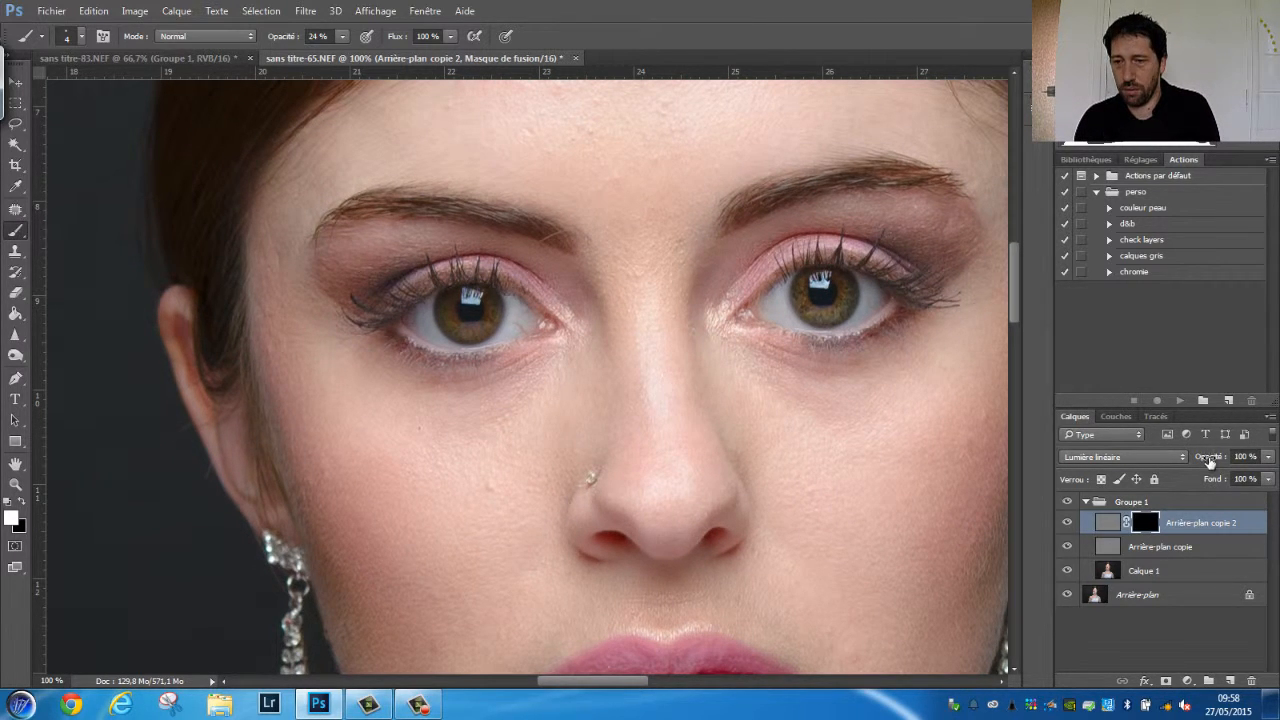
{"action": "mouse_move", "coordinate": [1208, 458]}
{"action": "left_mouse_down"}
{"action": "mouse_move", "coordinate": [1146, 465]}
{"action": "mouse_move", "coordinate": [1222, 463]}
{"action": "mouse_move", "coordinate": [1204, 470]}
{"action": "left_mouse_up"}
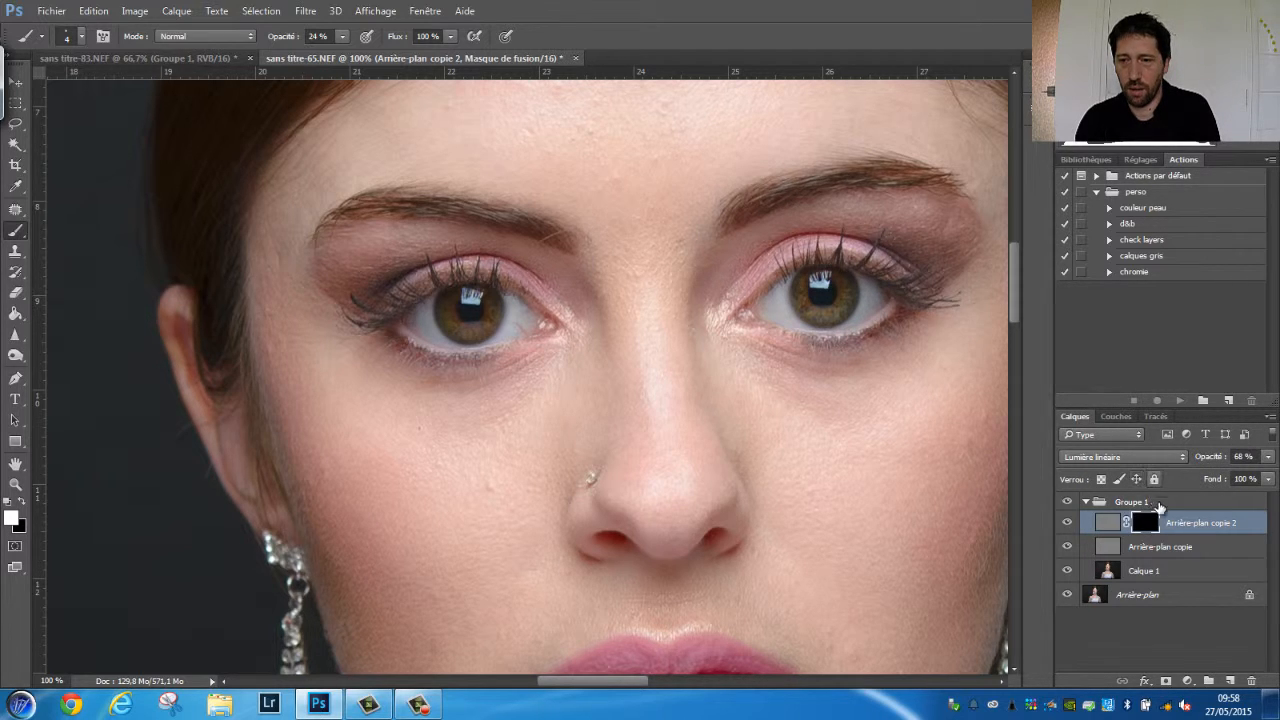
- Duplicate the Arrière-plan copie layer and give the duplicate an inverted, black layer mask
{"action": "left_click", "coordinate": [1163, 560]}
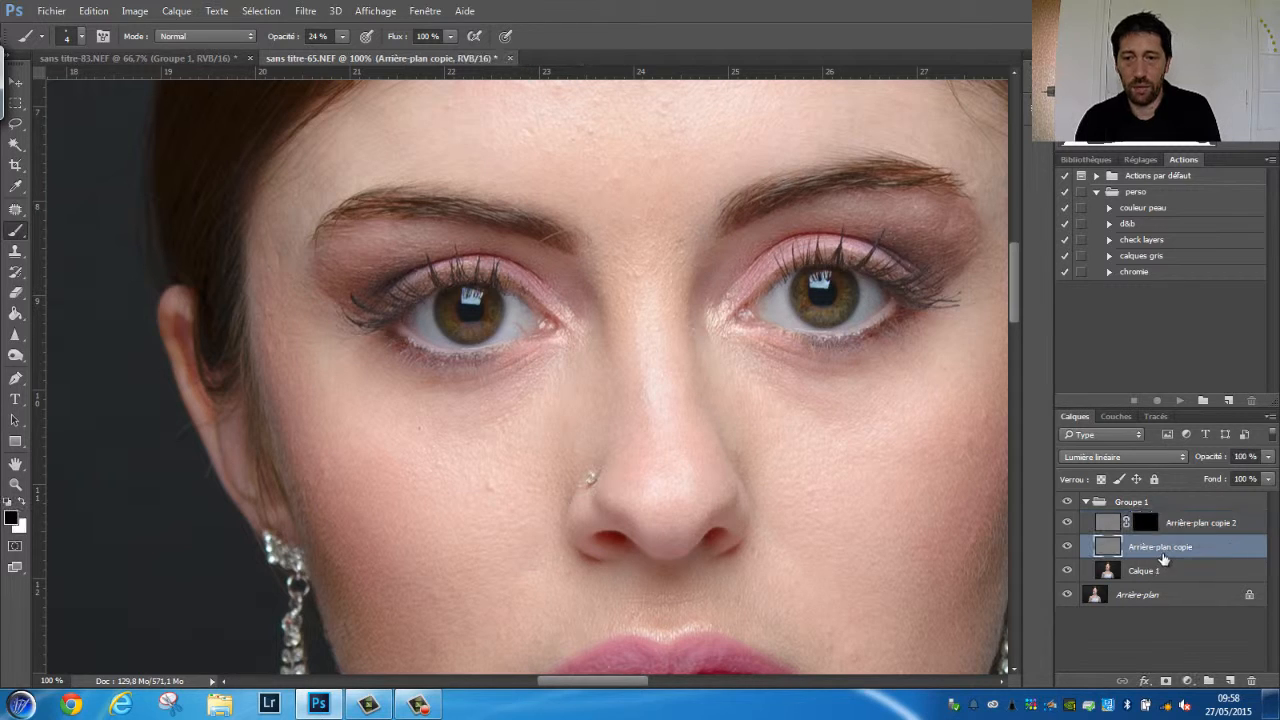
{"action": "key", "text": "ctrl+j"}
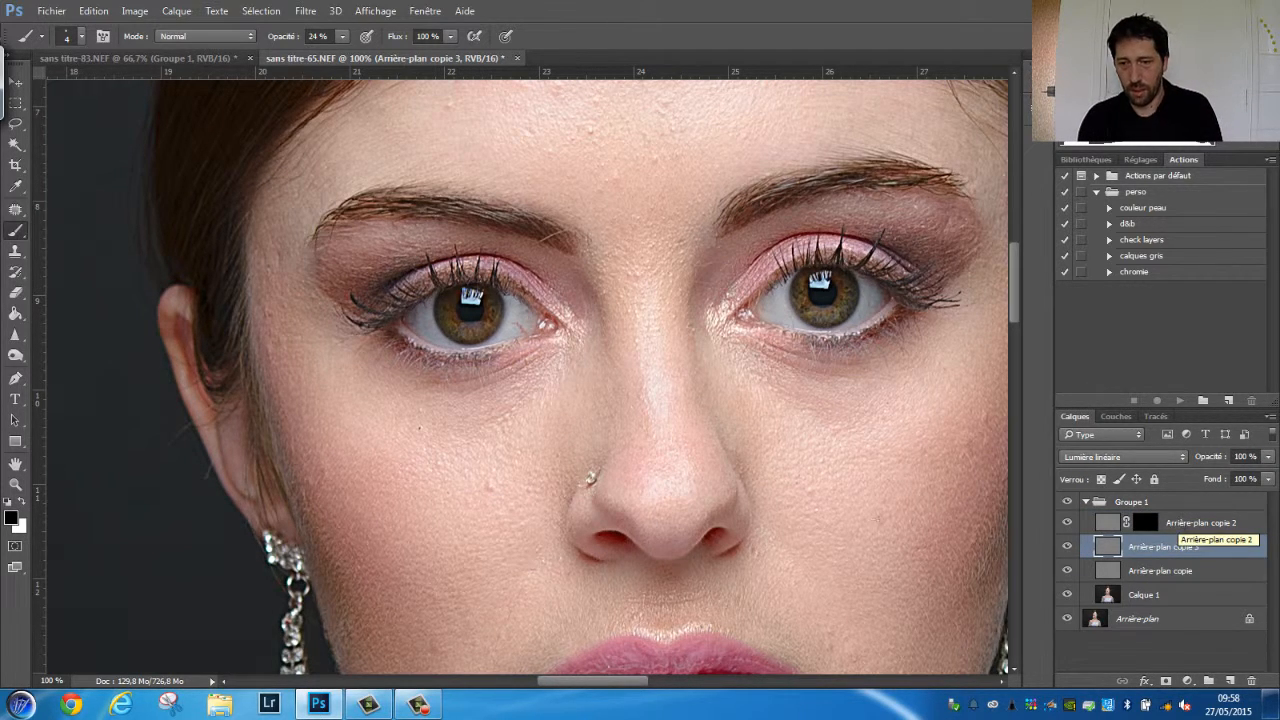
{"action": "key", "text": "alt+shift+n"}
{"action": "left_click", "coordinate": [1165, 683]}
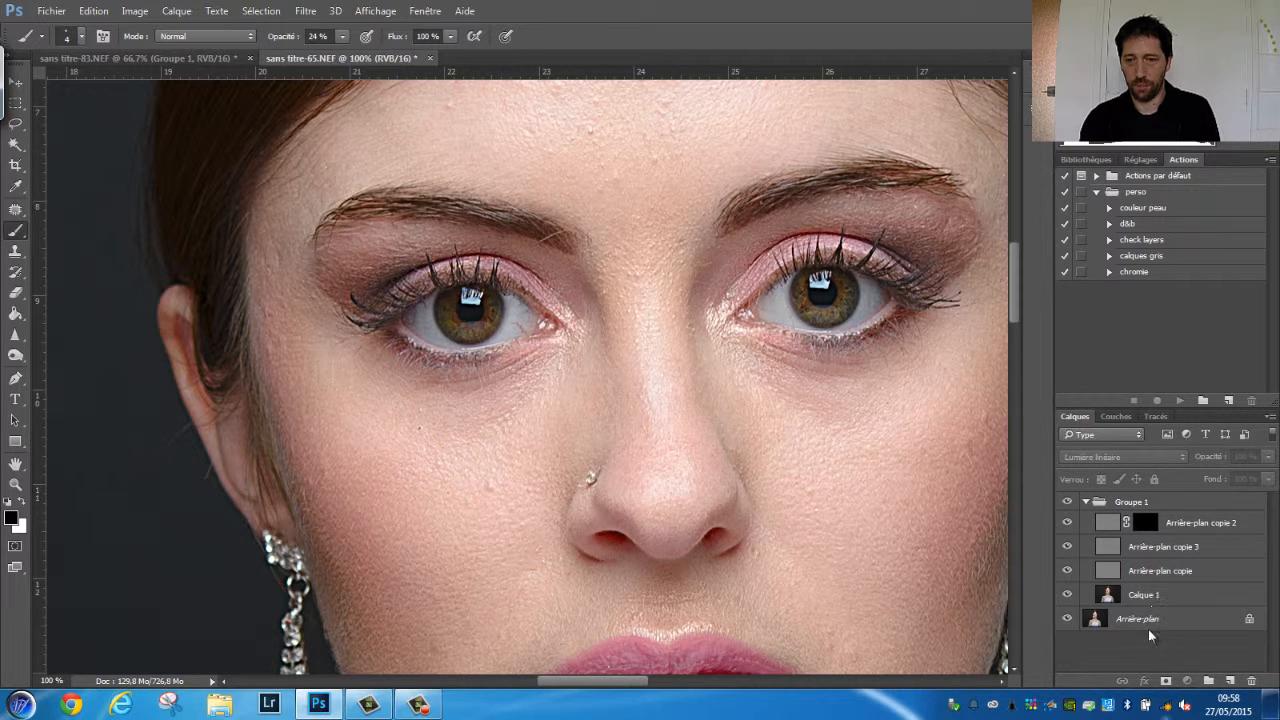
{"action": "left_click", "coordinate": [1148, 550]}
{"action": "left_click", "coordinate": [1165, 681]}
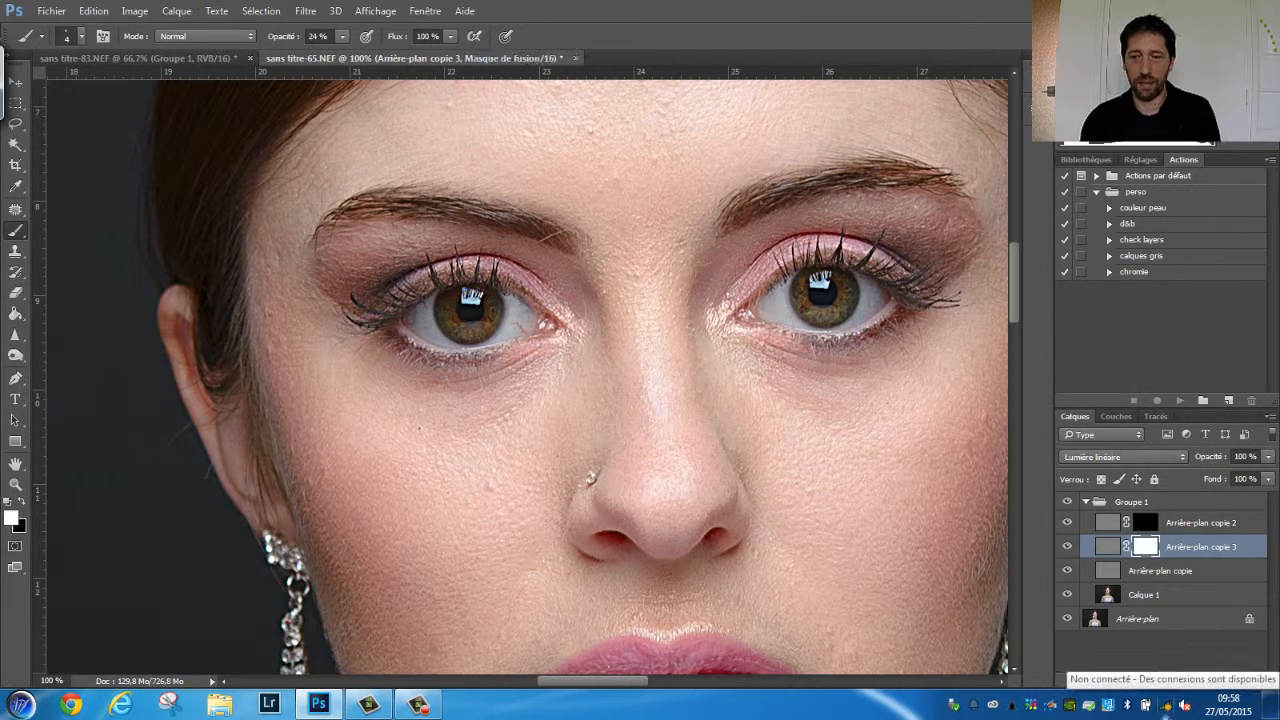
{"action": "key", "text": "ctrl+i"}
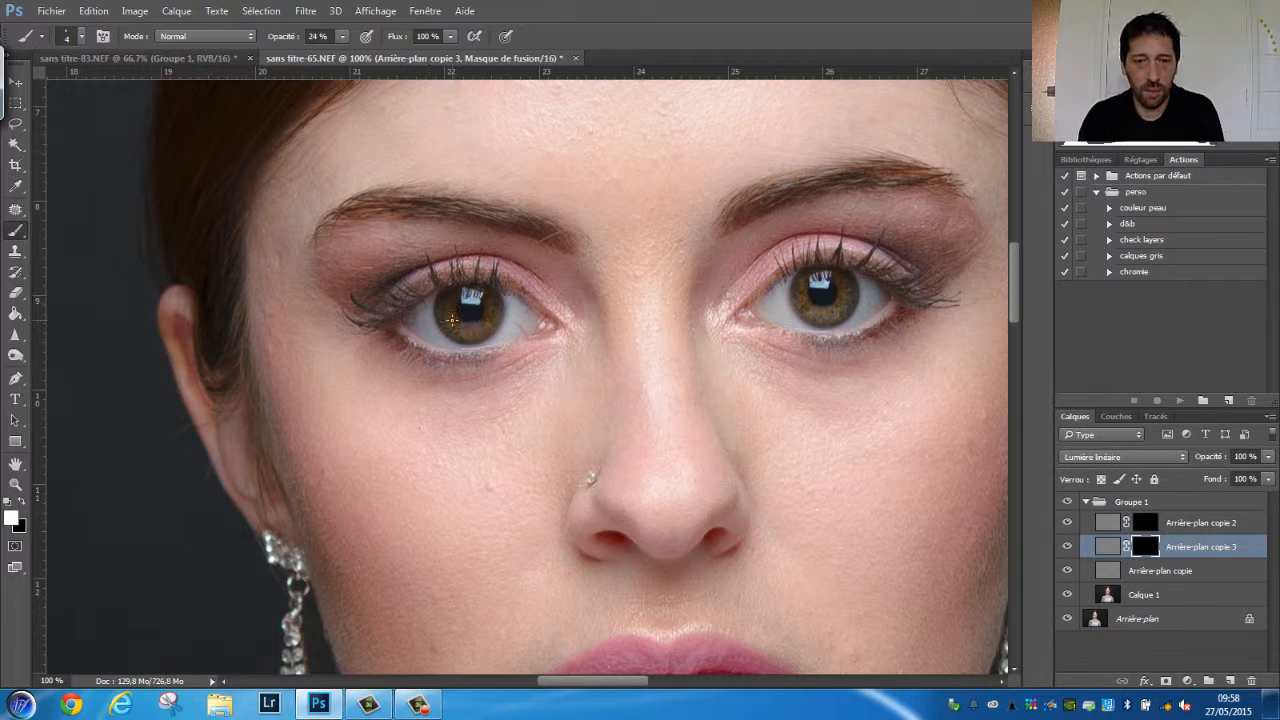
- Inspect the eye on the image's left side up close and reduce the Arrière-plan copie 3 layer's opacity to 76%
{"action": "scroll", "coordinate": [452, 320], "scroll_direction": "up", "scroll_amount": 3}
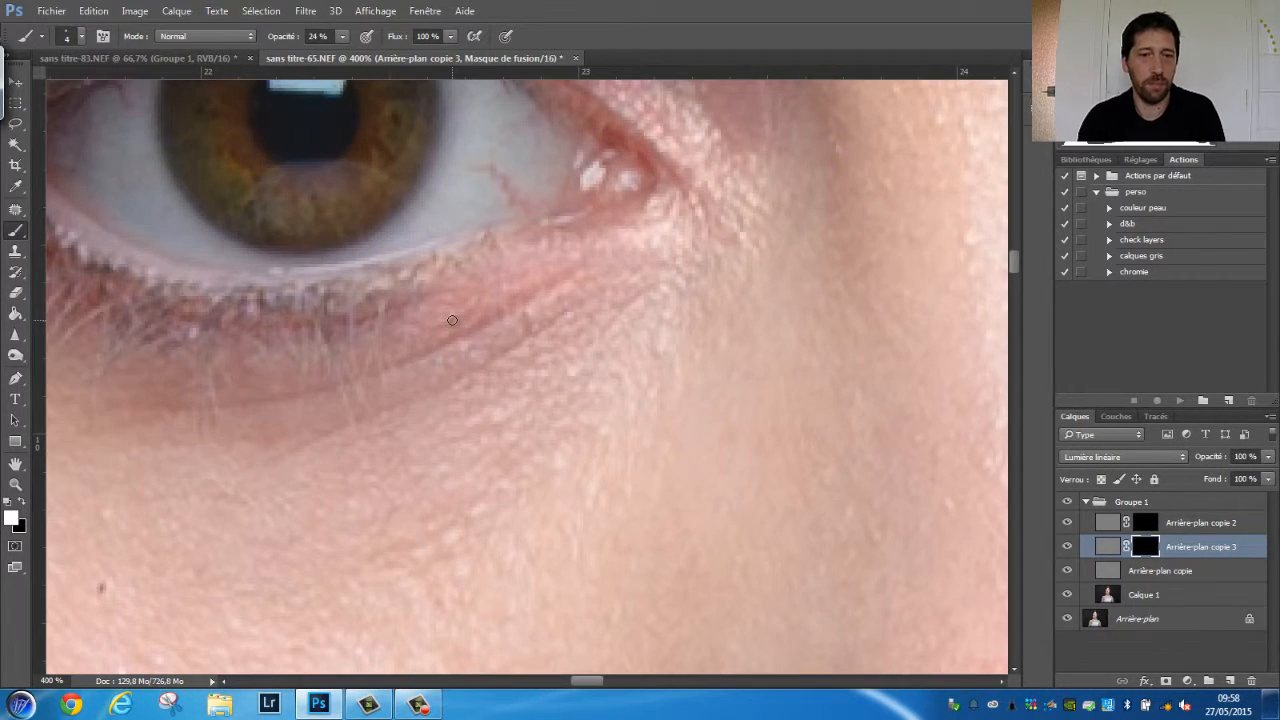
{"action": "left_click_drag", "start_coordinate": [234, 209], "coordinate": [456, 438]}
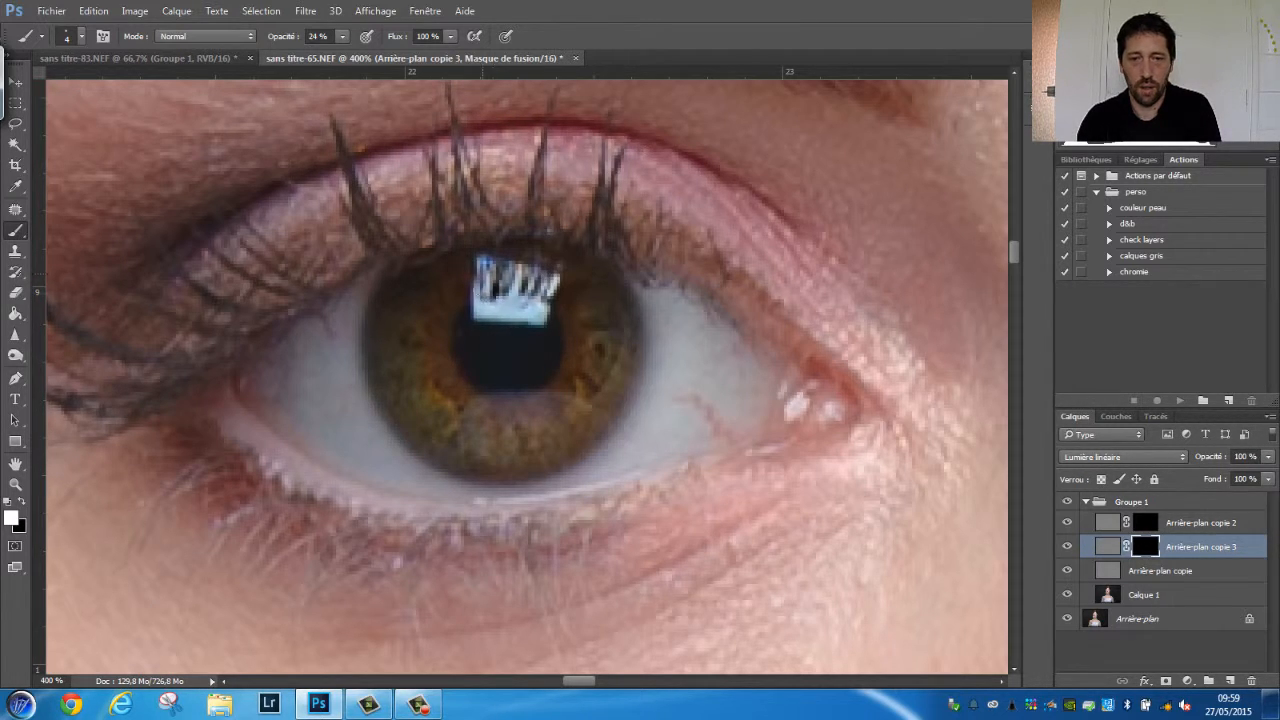
{"action": "key", "text": "ctrl+minus"}
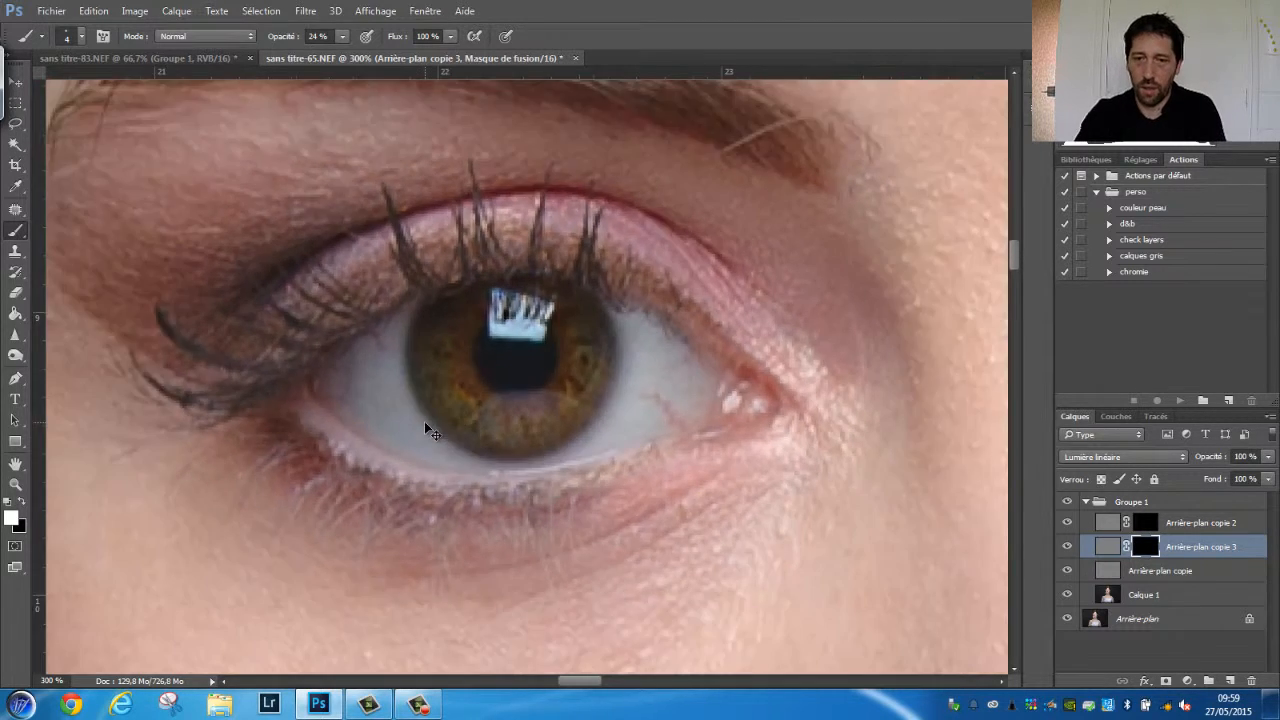
{"action": "key", "text": "ctrl+minus"}
{"action": "key", "text": "ctrl+minus"}
{"action": "key", "text": "ctrl+minus"}
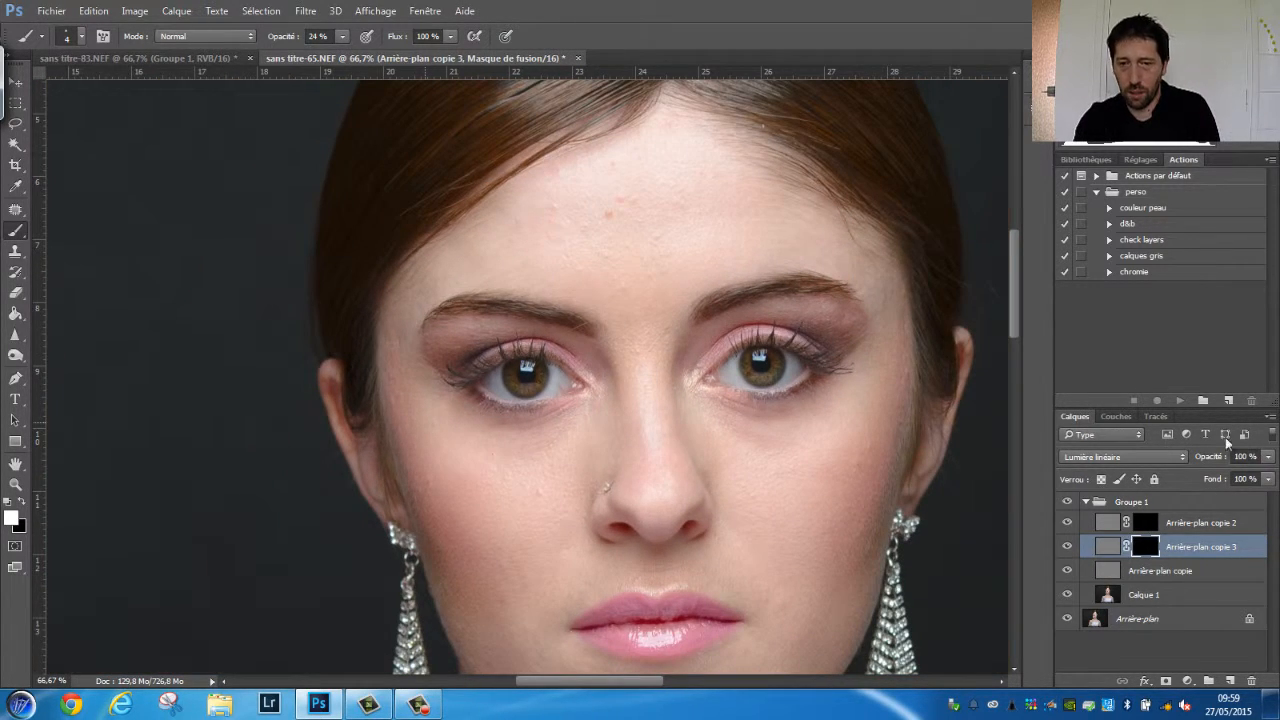
{"action": "left_click_drag", "start_coordinate": [1217, 460], "coordinate": [1195, 458]}
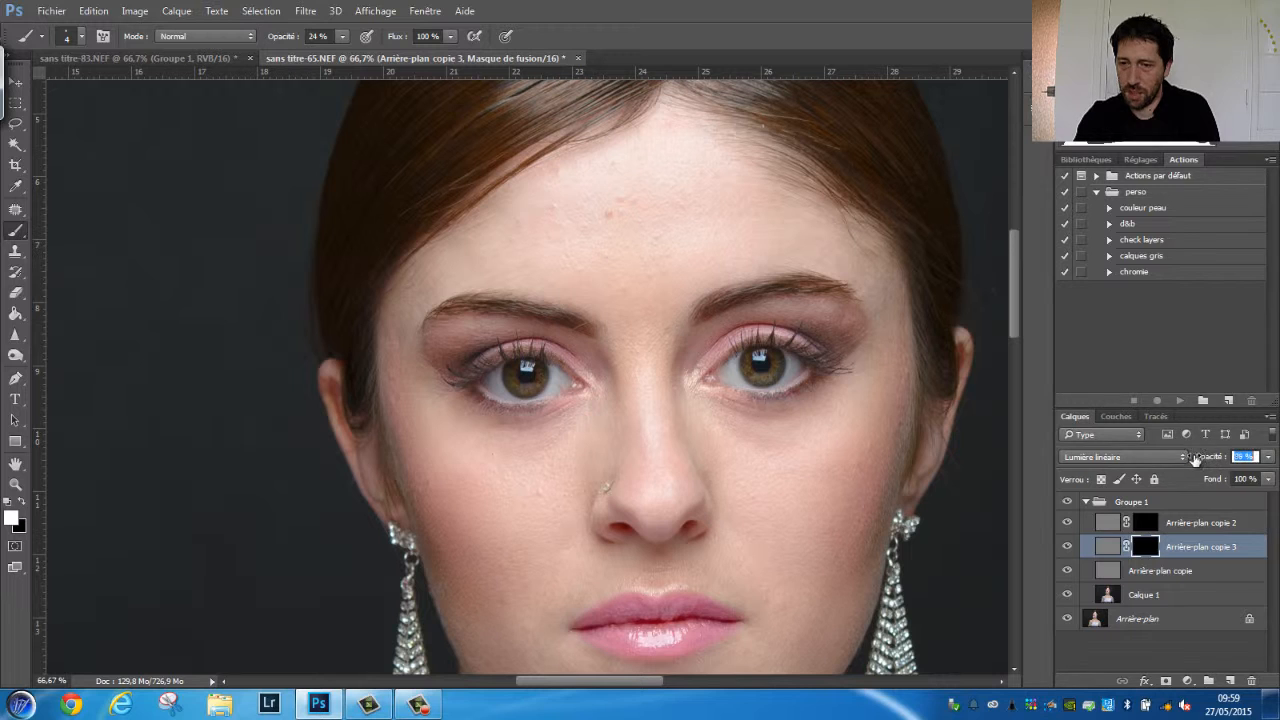
{"action": "type", "text": "76"}
{"action": "key", "text": "Return"}
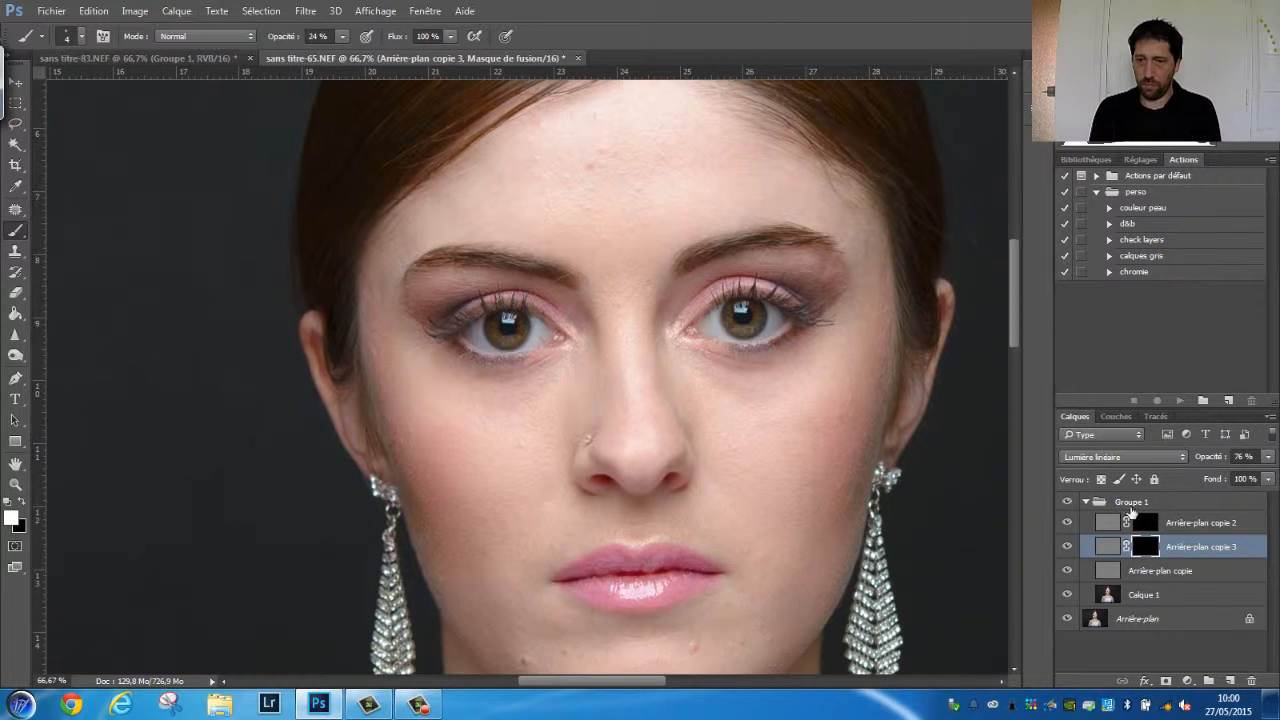
- Toggle Groupe 1's visibility to compare the portrait before and after retouching, on the whole face and close up on the eyes
{"action": "left_click", "coordinate": [1069, 503]}
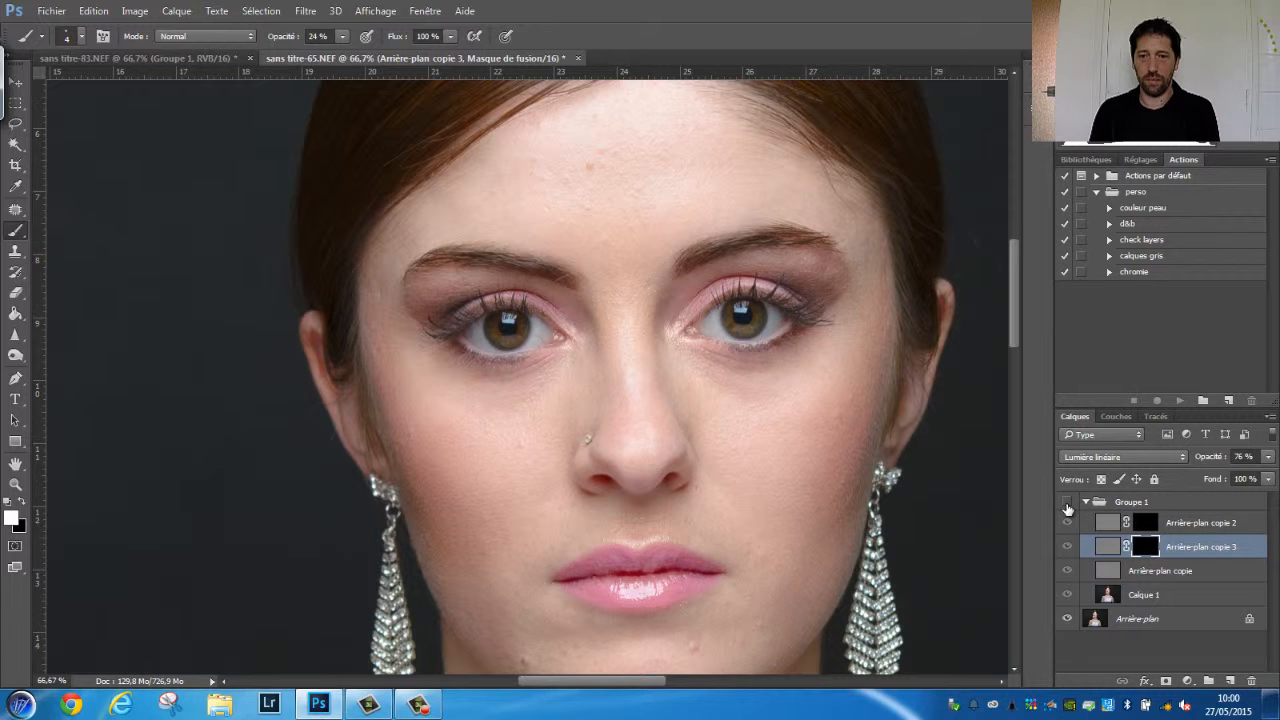
{"action": "left_click", "coordinate": [1067, 504]}
{"action": "key", "text": "ctrl+plus"}
{"action": "key", "text": "ctrl+plus"}
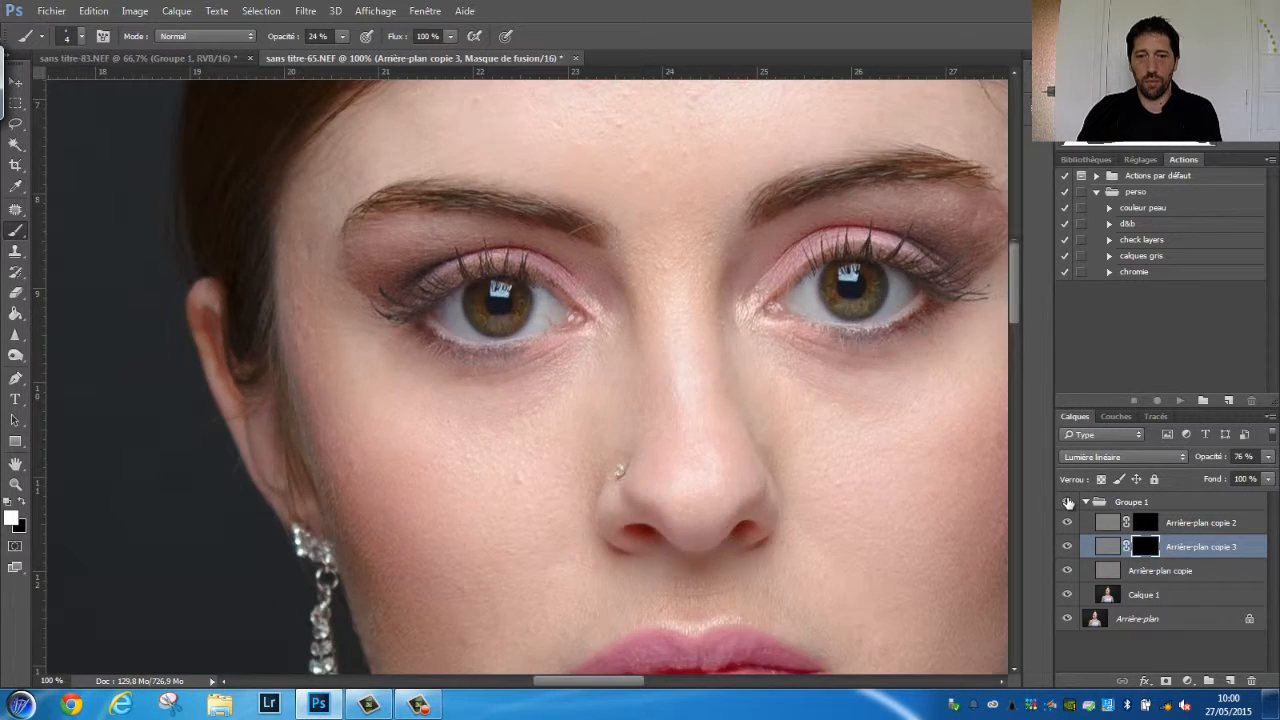
{"action": "left_click_drag", "start_coordinate": [971, 466], "coordinate": [726, 457]}
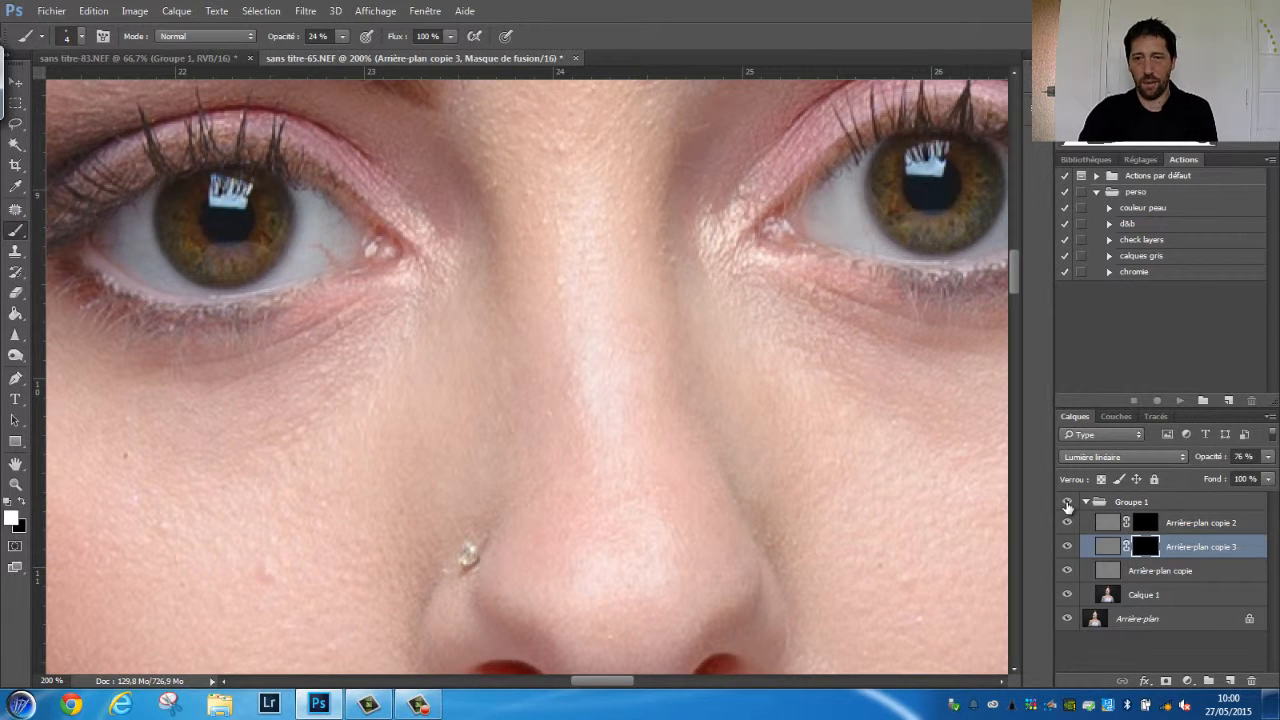
{"action": "left_click", "coordinate": [1066, 505]}
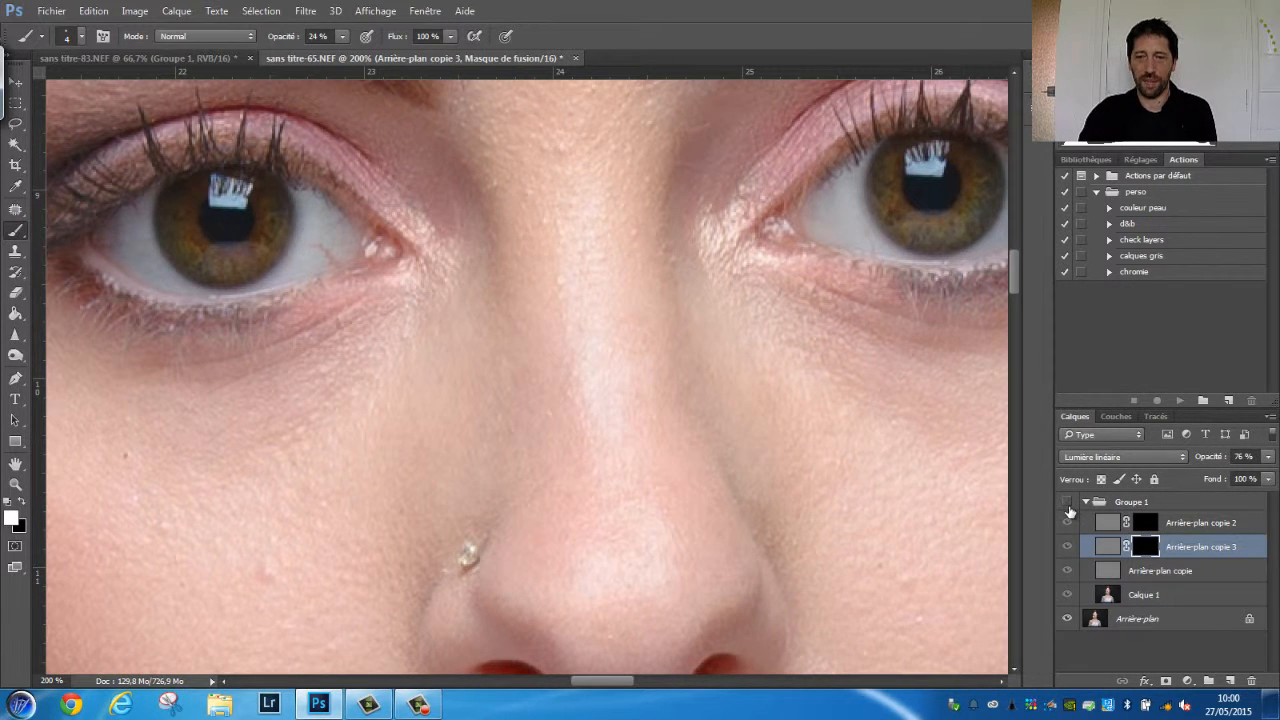
{"action": "left_click_drag", "start_coordinate": [714, 466], "coordinate": [669, 497]}
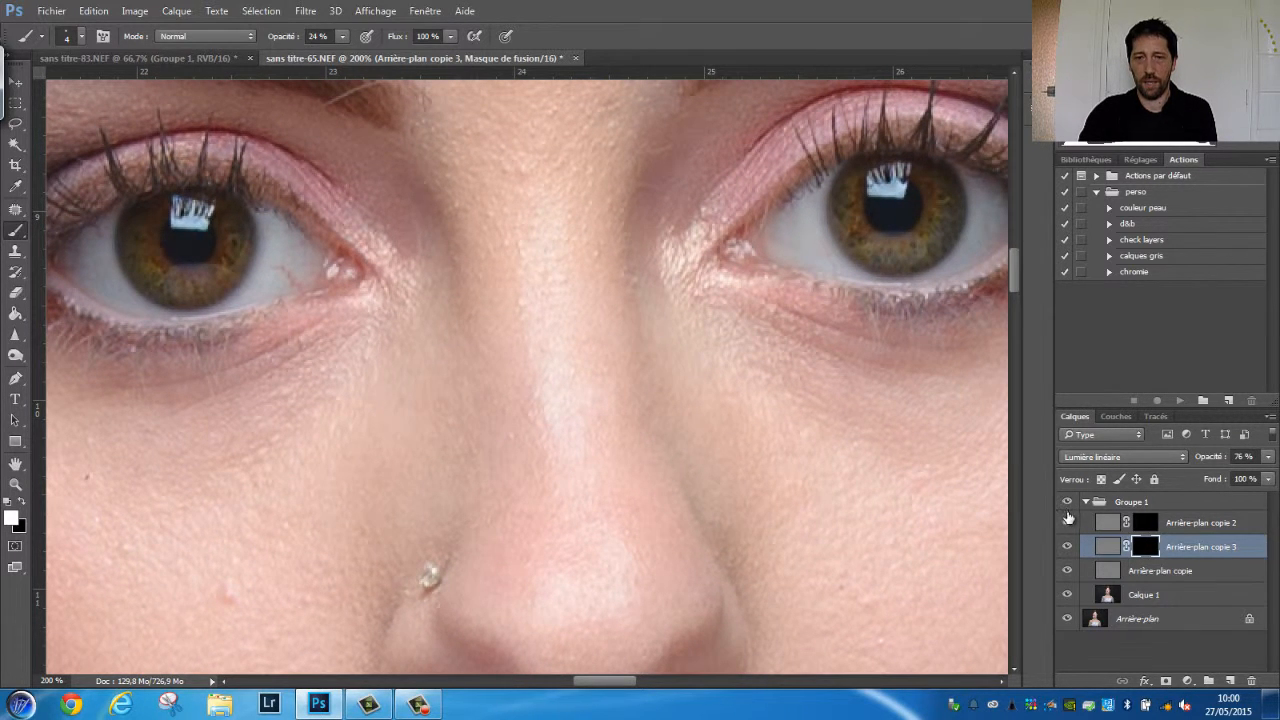
{"action": "left_click", "coordinate": [1066, 502]}
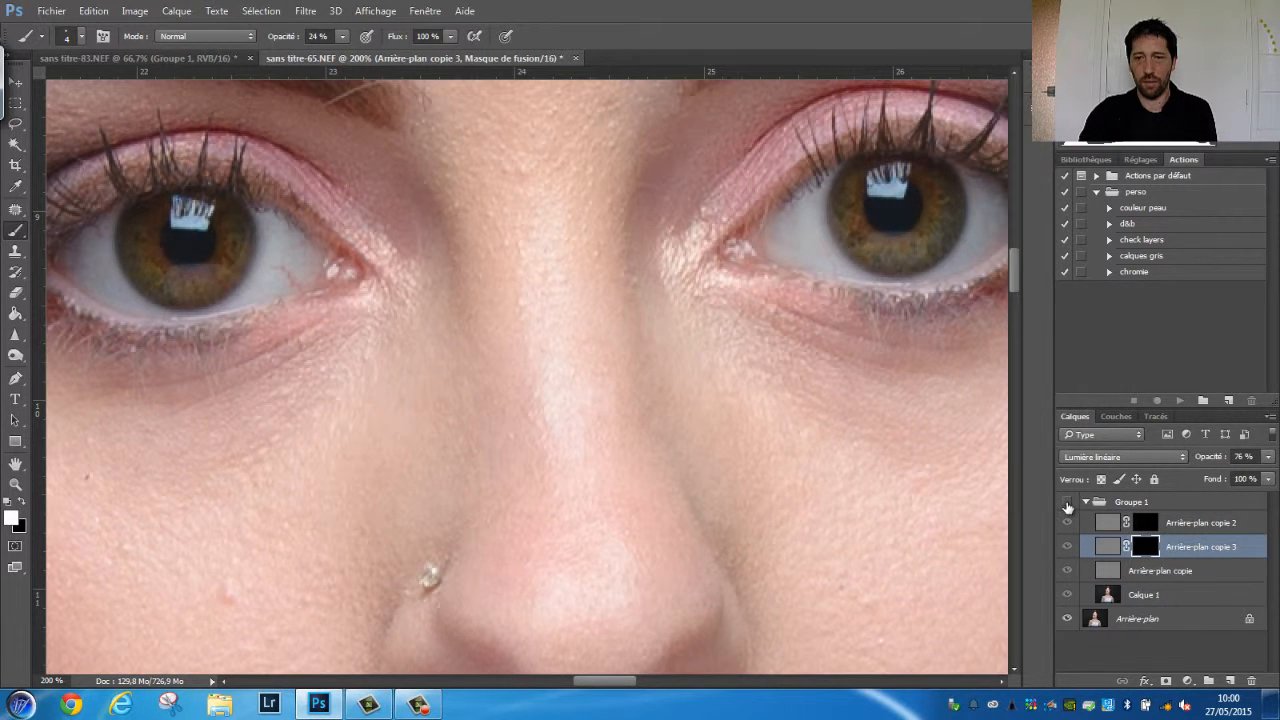
{"action": "left_click", "coordinate": [1066, 503]}
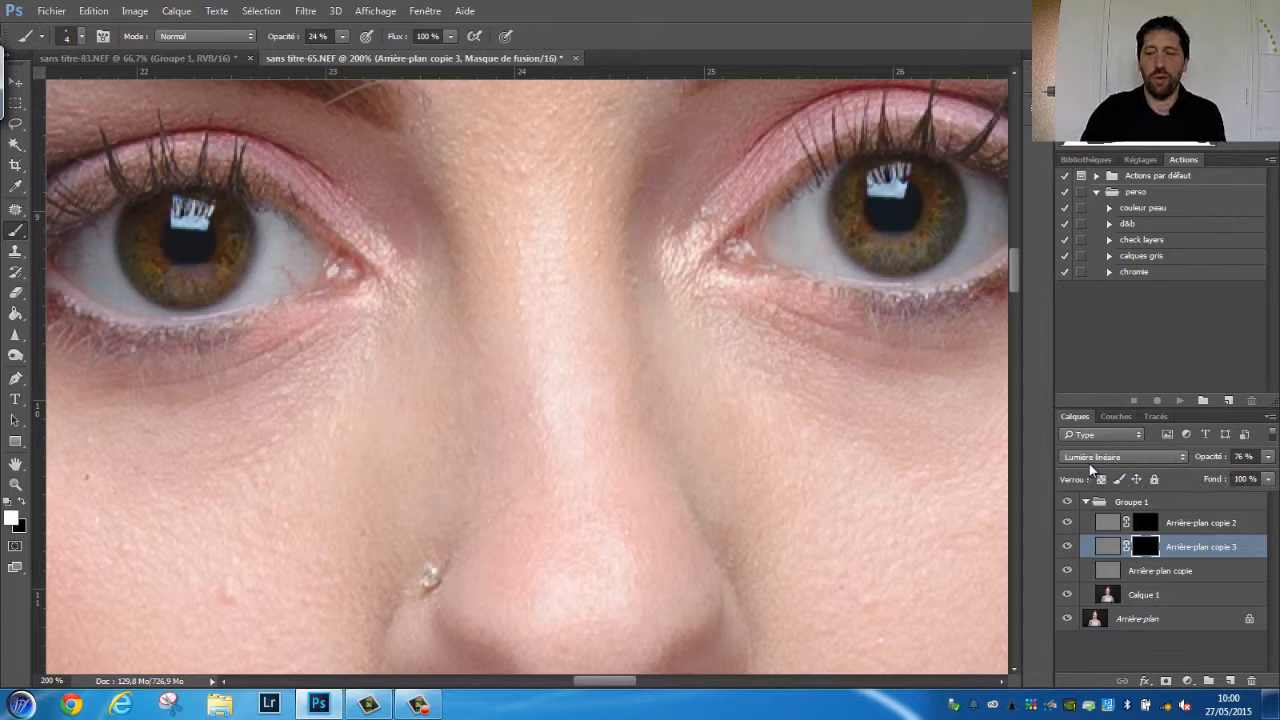
{"action": "key", "text": "ctrl+minus"}
{"action": "key", "text": "ctrl+minus"}
{"action": "key", "text": "ctrl+minus"}
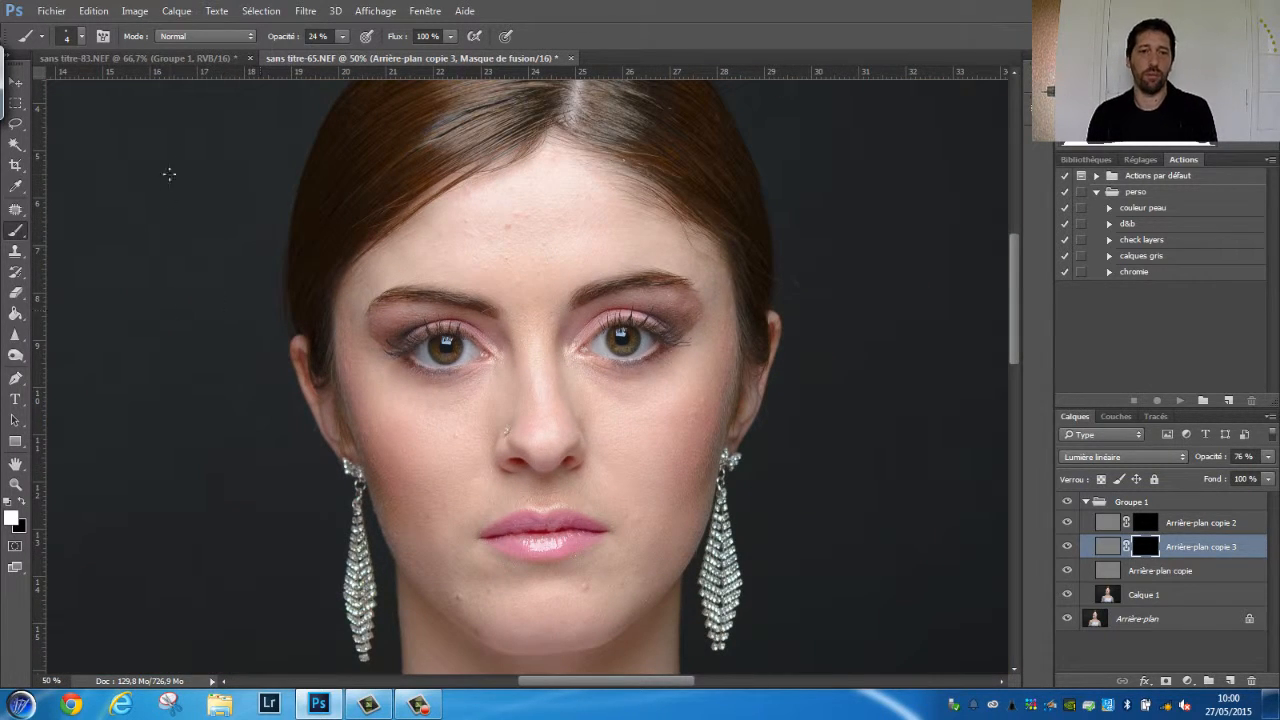
- Switch to the sans titre-83.NEF portrait and expand Groupe 1 to review its layers
{"action": "left_click", "coordinate": [160, 58]}
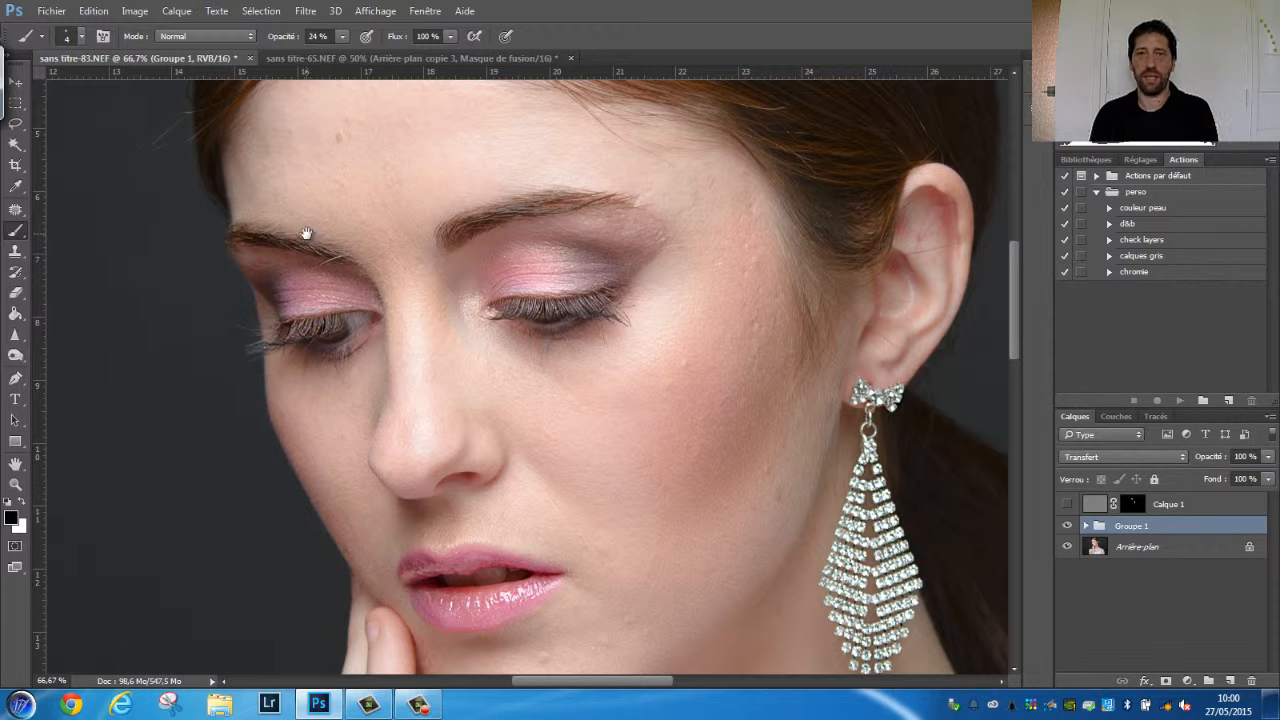
{"action": "left_click_drag", "start_coordinate": [694, 515], "coordinate": [582, 433]}
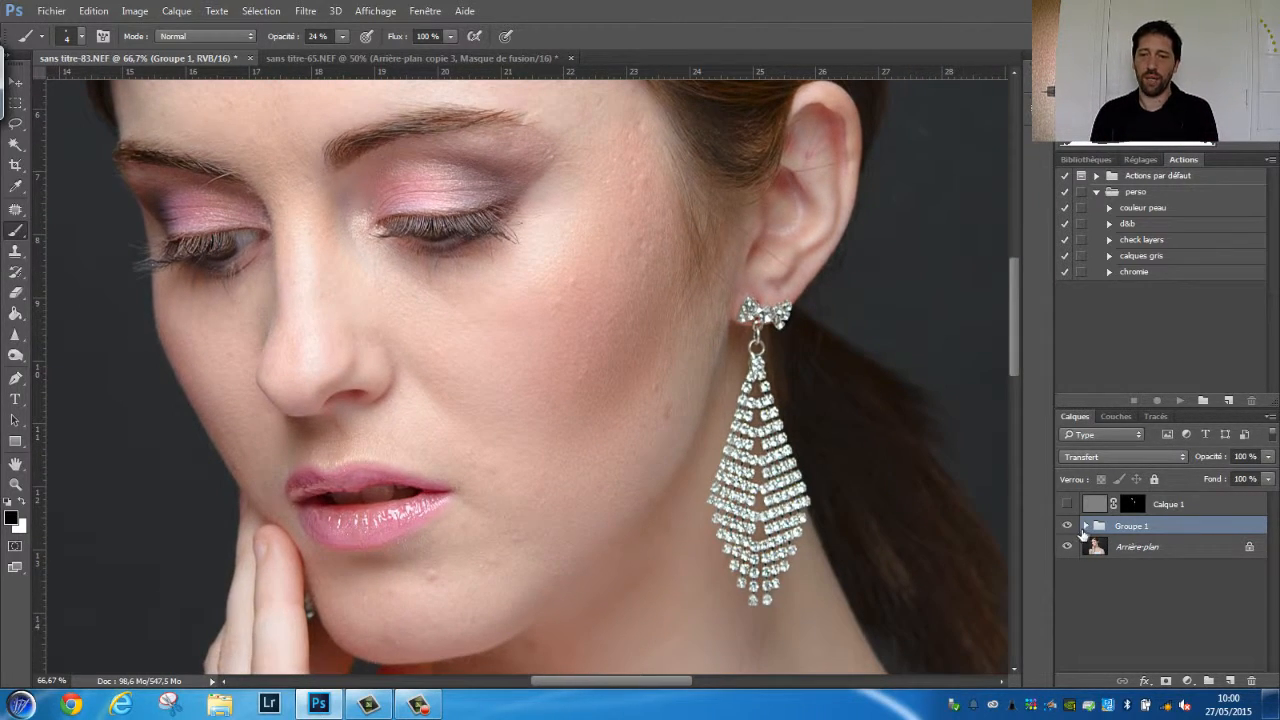
{"action": "left_click", "coordinate": [1086, 526]}
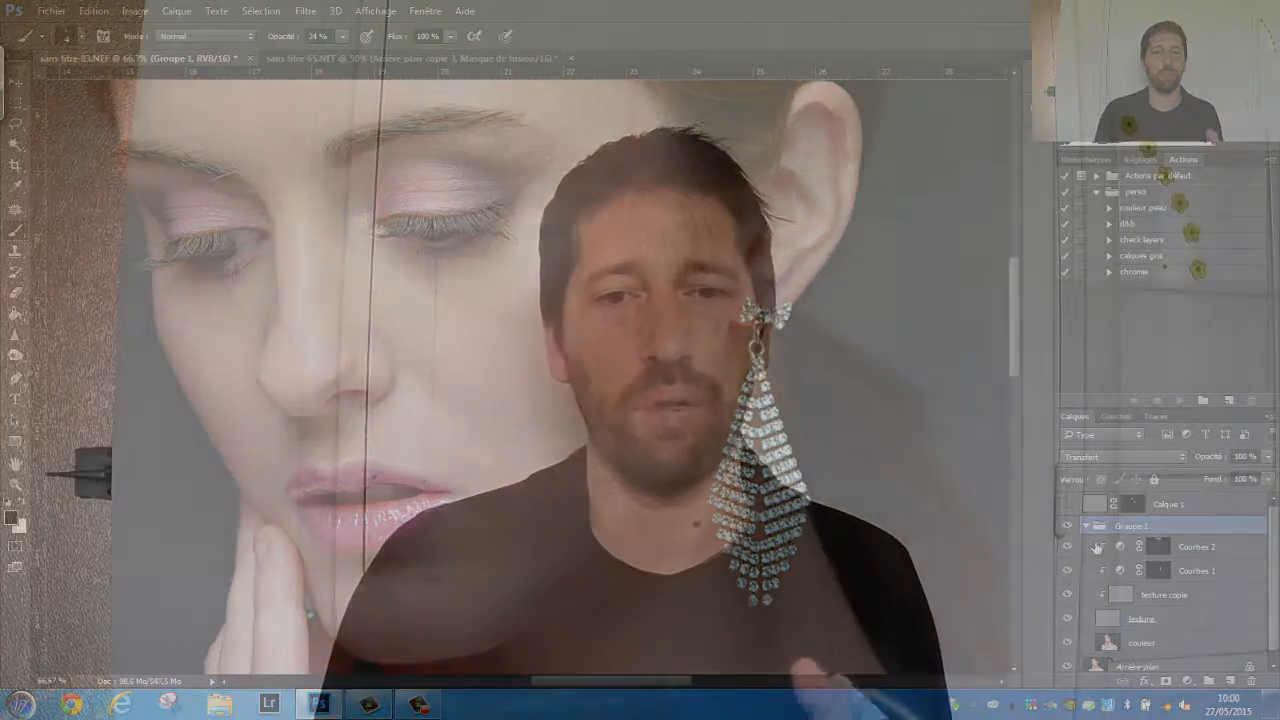